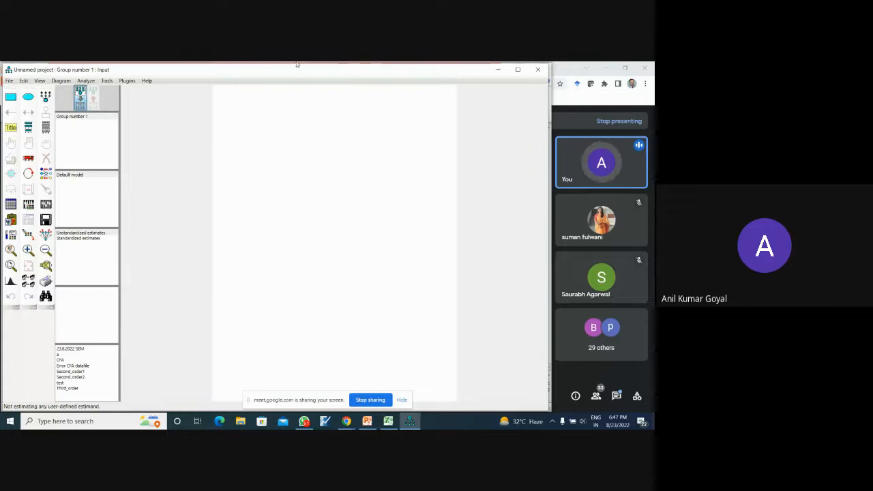
# - Draw a latent variable with four indicators and their error terms near the middle of the diagram page
pyautogui.click(45, 96)
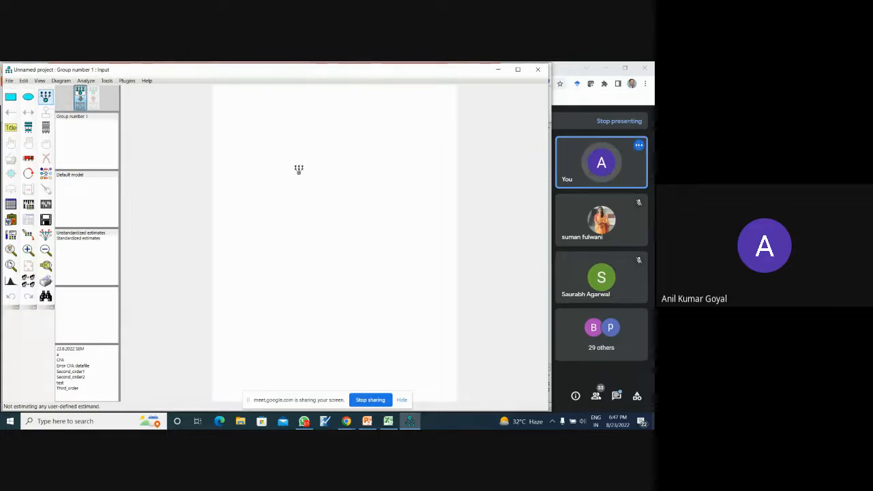
pyautogui.click(321, 229)
pyautogui.click(321, 230)
pyautogui.click(320, 230)
pyautogui.click(321, 229)
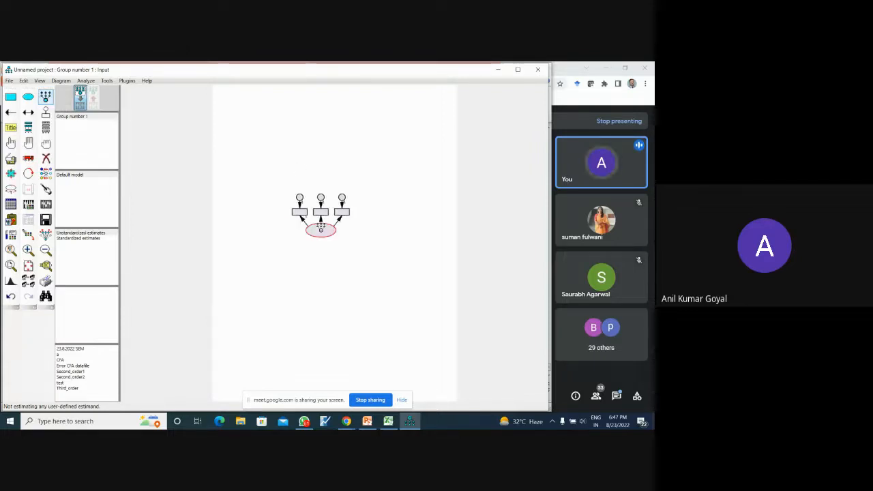
pyautogui.click(320, 230)
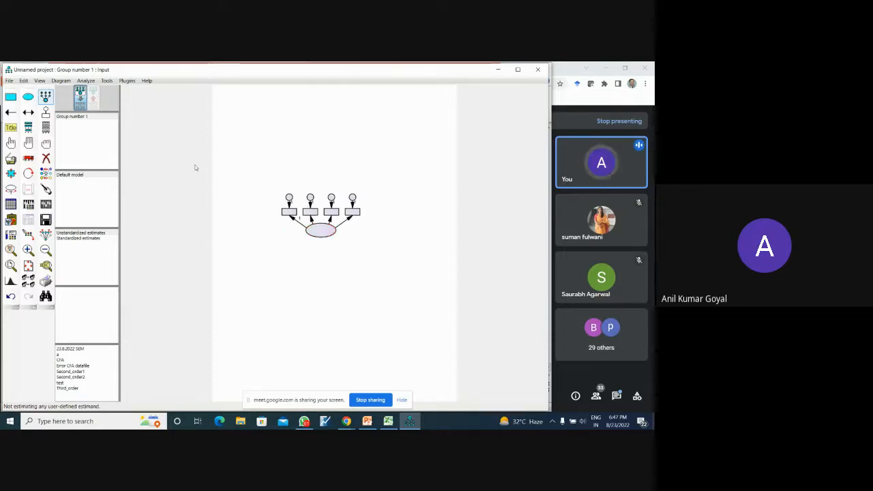
pyautogui.click(41, 102)
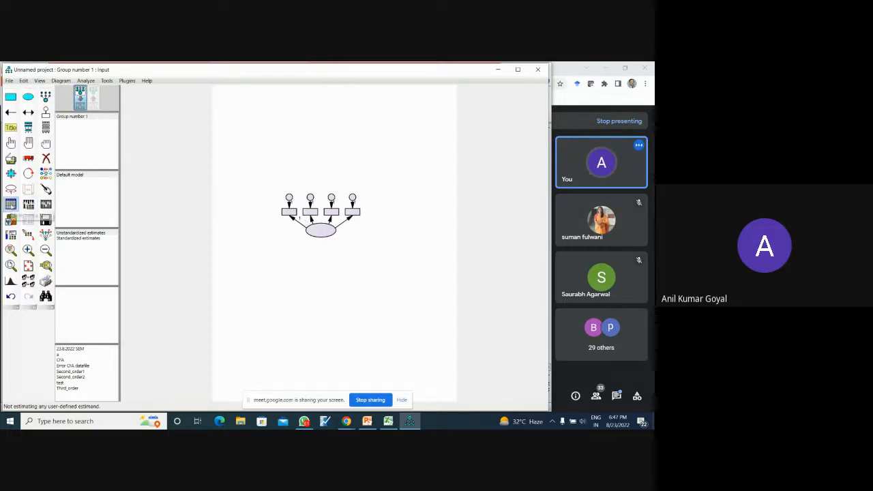
# - Attach the SPSS data file "Banking during lockdown - SEM" from the Day 1&2 folder to Group number 1
pyautogui.click(11, 203)
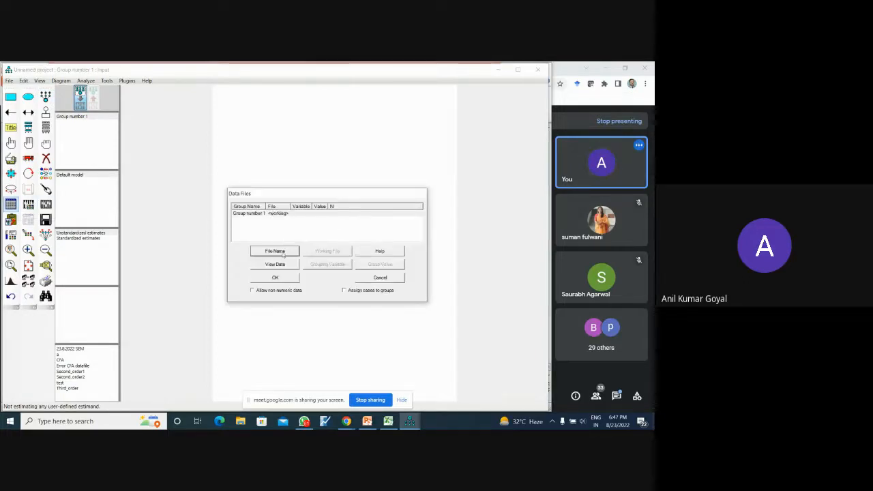
pyautogui.click(283, 252)
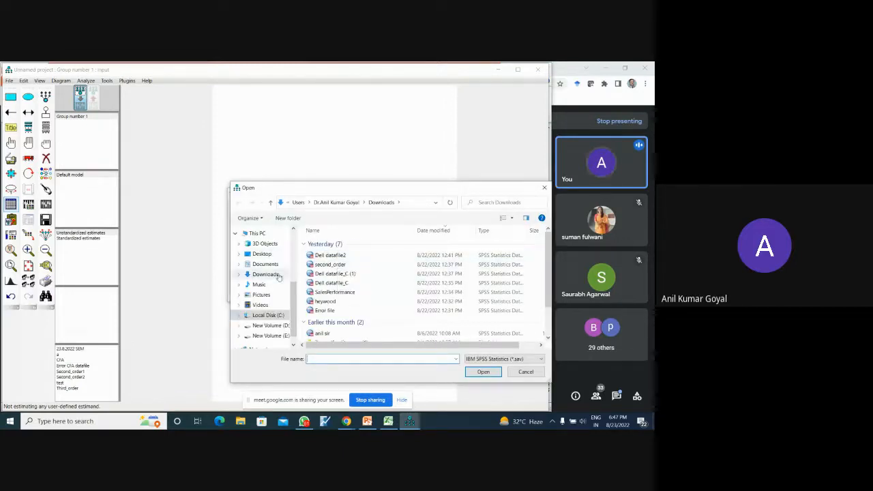
pyautogui.moveTo(294, 291); pyautogui.dragTo(294, 263)
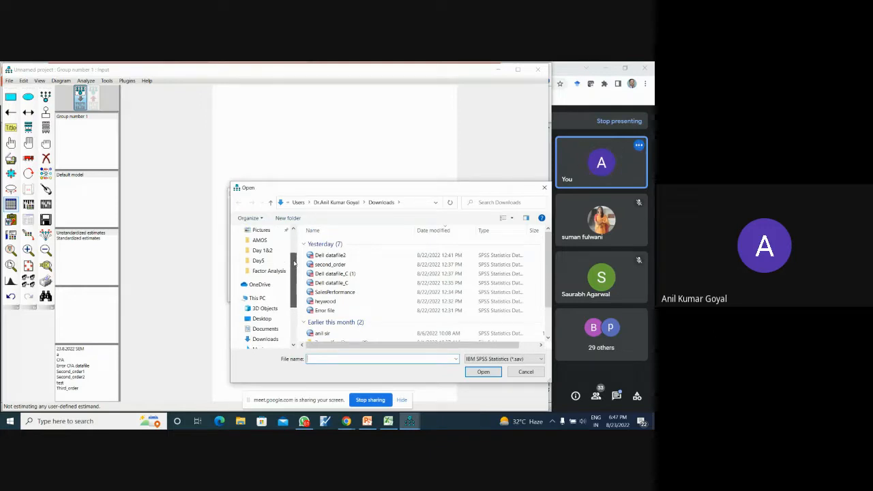
pyautogui.click(262, 250)
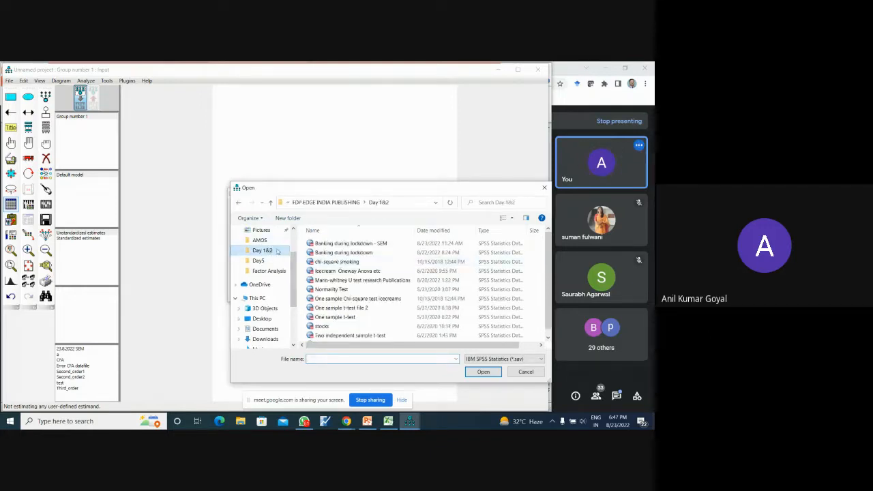
pyautogui.click(348, 243)
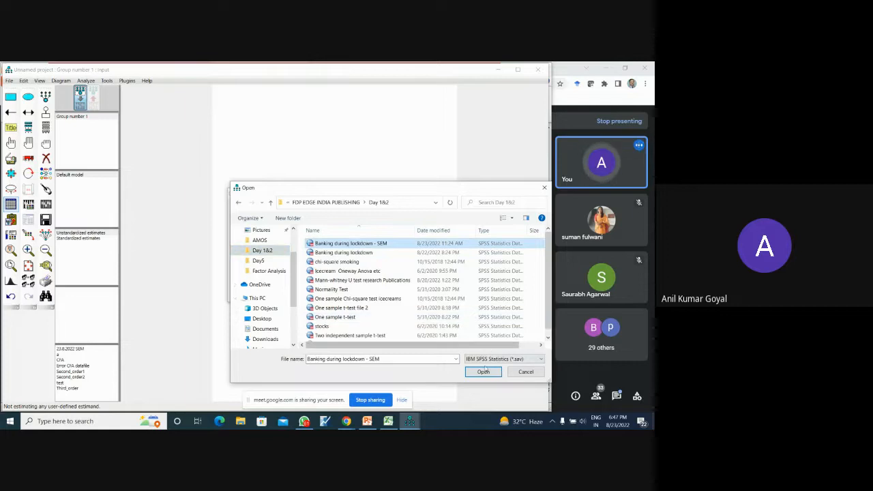
pyautogui.click(483, 372)
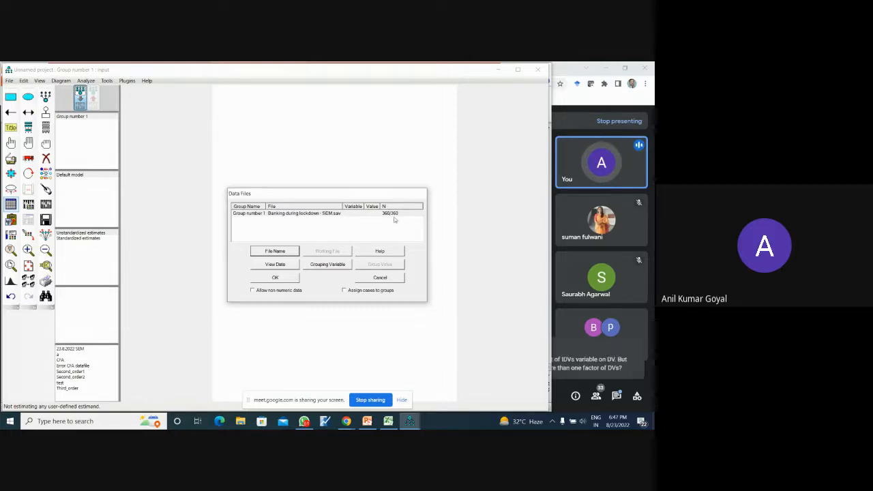
pyautogui.click(276, 278)
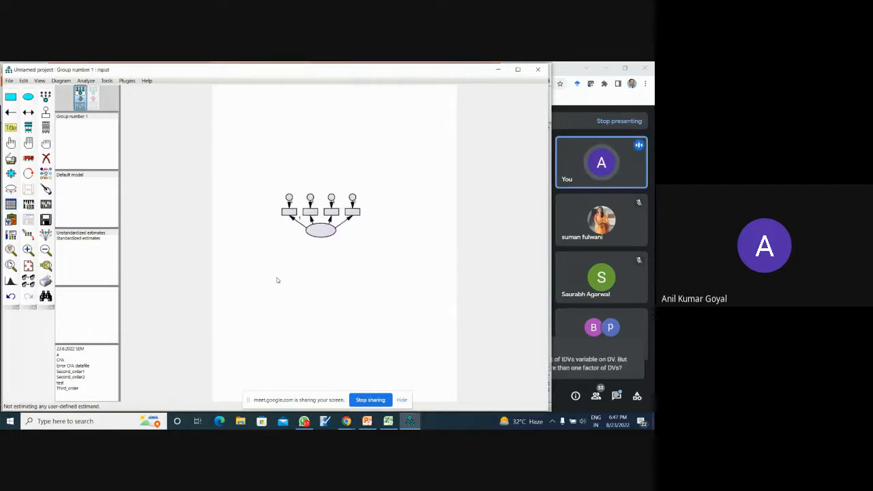
pyautogui.moveTo(416, 69); pyautogui.dragTo(388, 63)
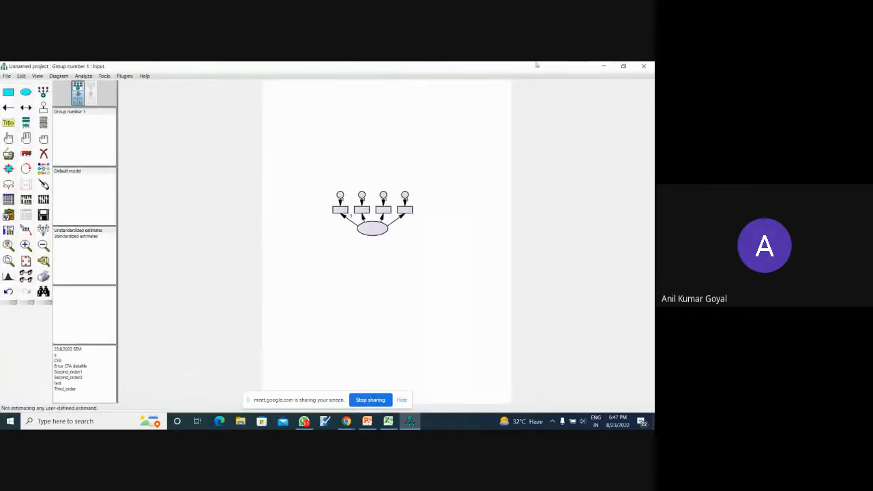
pyautogui.click(623, 67)
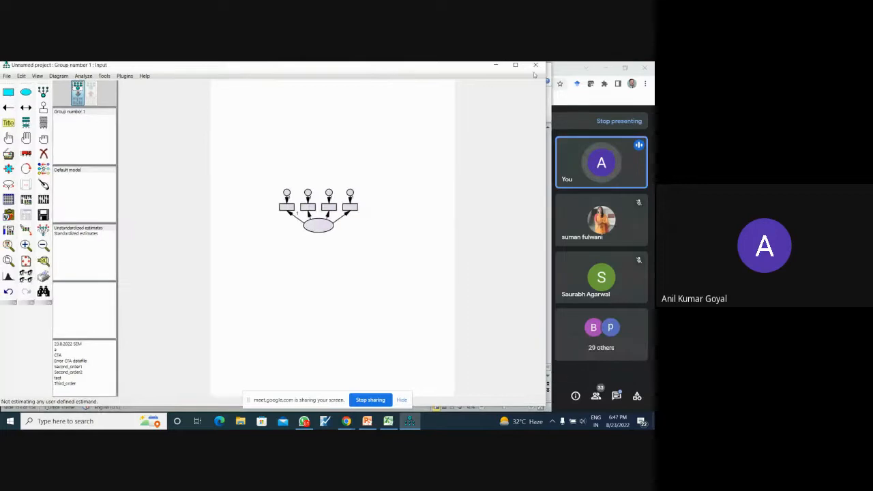
pyautogui.moveTo(476, 70)
pyautogui.mouseDown()
pyautogui.moveTo(478, 117)
pyautogui.moveTo(477, 74)
pyautogui.mouseUp()
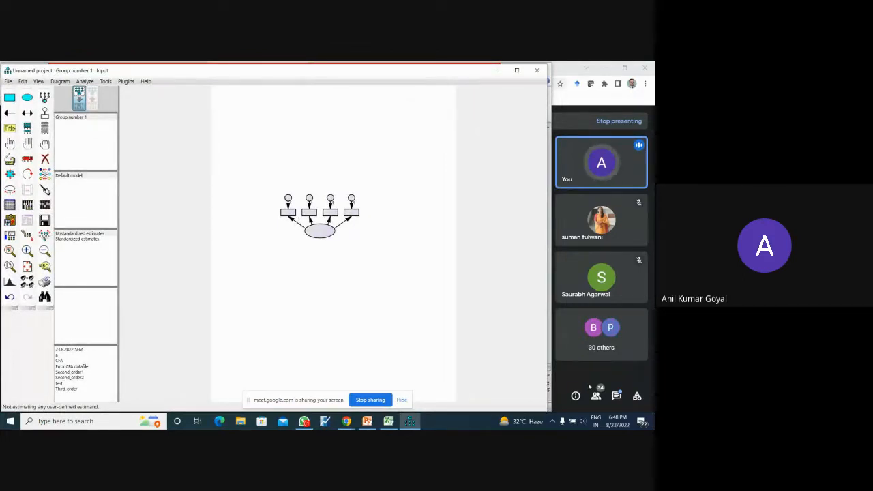
# - Switch to Google Meet to read the latest in-call message, and return to the Amos diagram
pyautogui.click(617, 396)
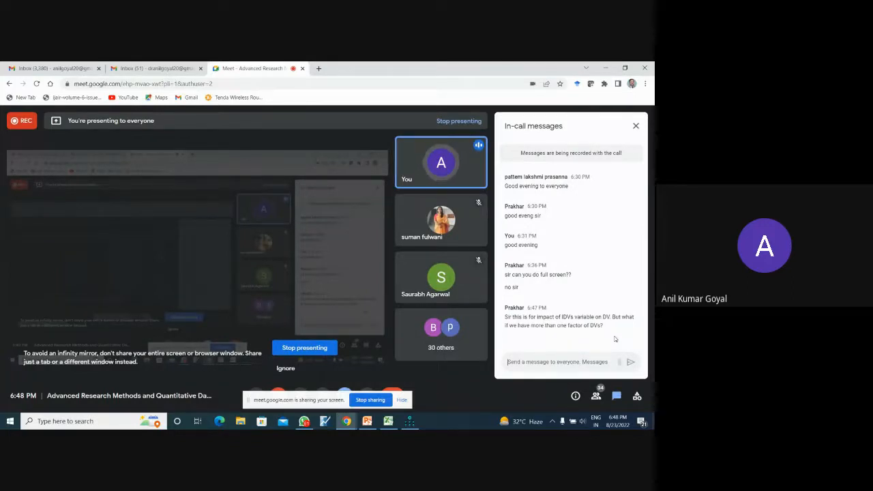
pyautogui.click(635, 126)
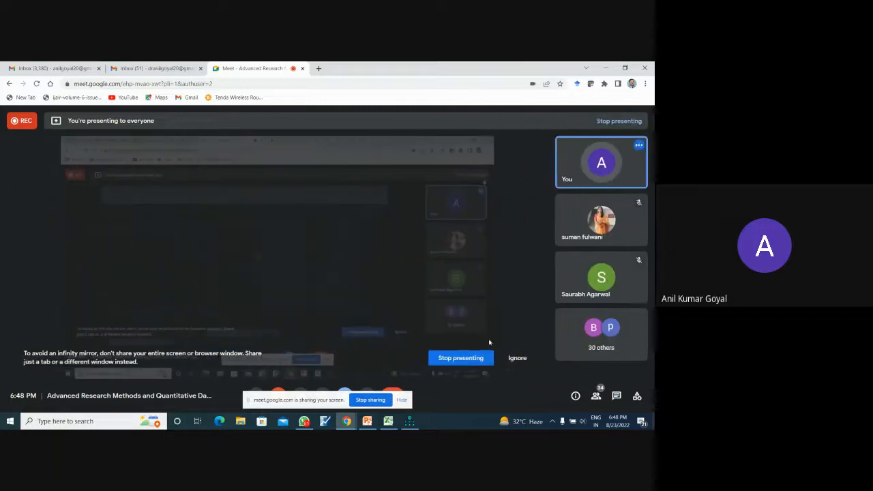
pyautogui.click(409, 420)
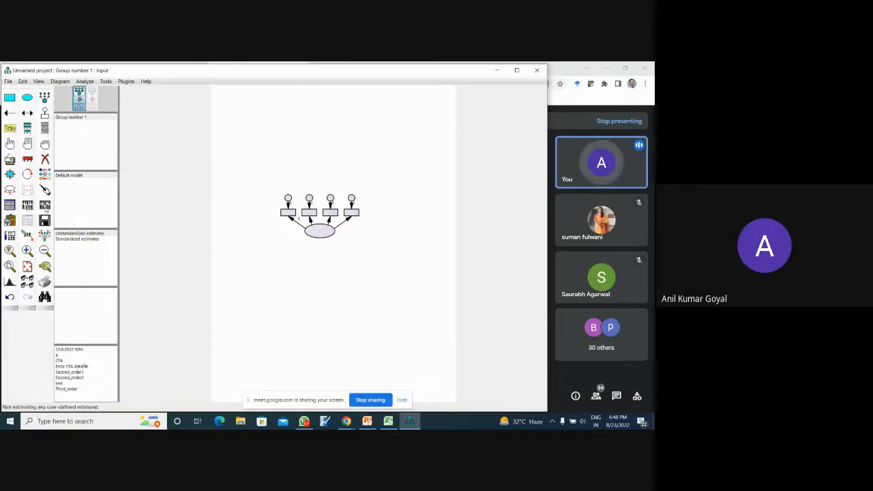
# - List the dataset's variables and assign S1 to the first indicator box
pyautogui.click(44, 128)
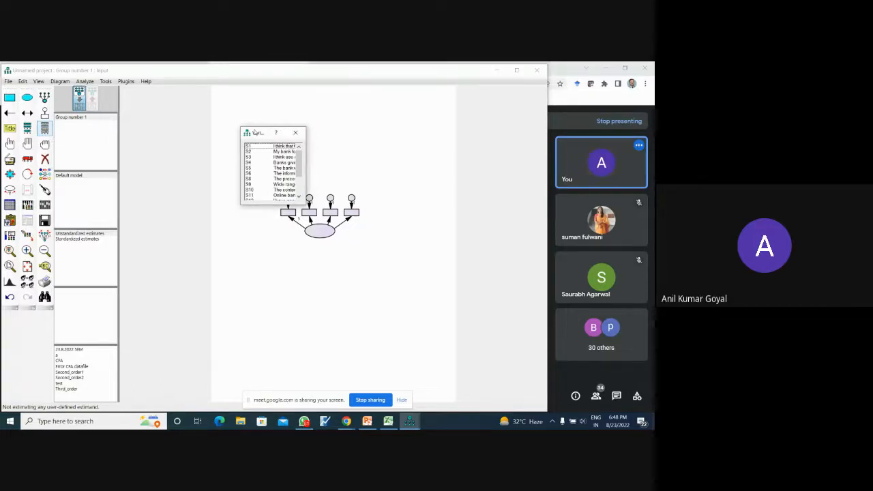
pyautogui.moveTo(284, 133); pyautogui.dragTo(285, 215)
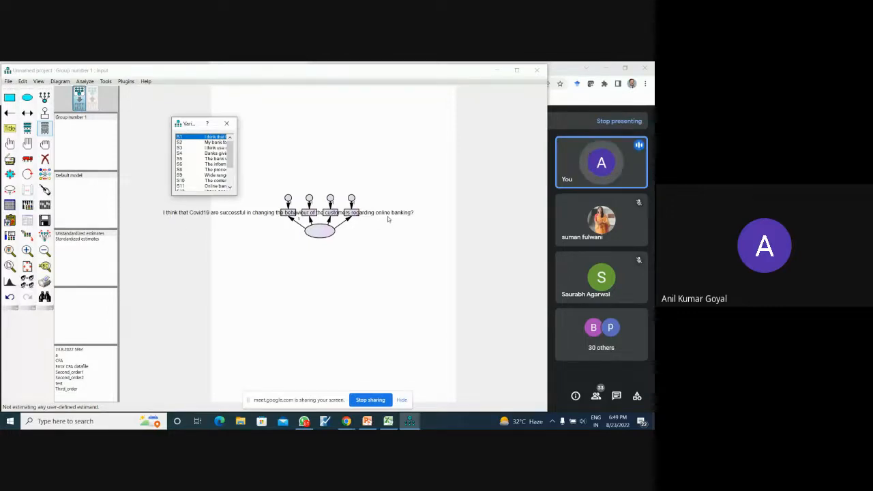
# - Turn off the display of variable labels in the interface properties and apply the change
pyautogui.click(39, 81)
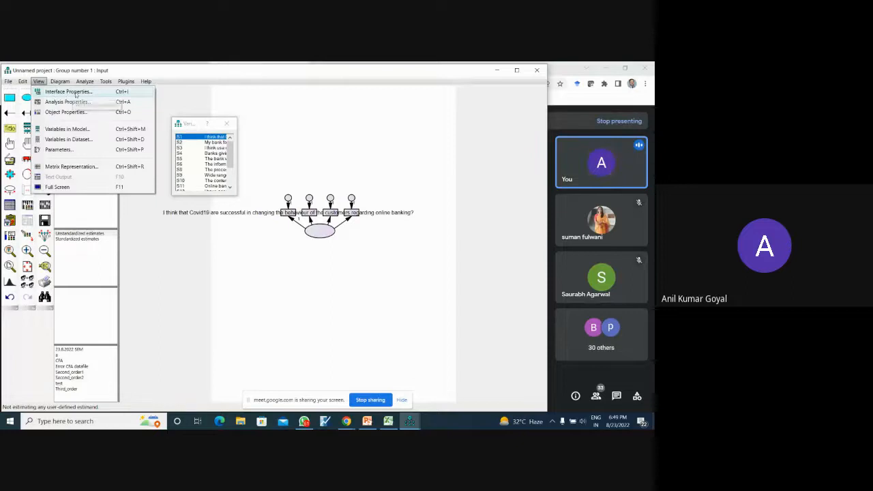
pyautogui.click(67, 91)
pyautogui.click(325, 158)
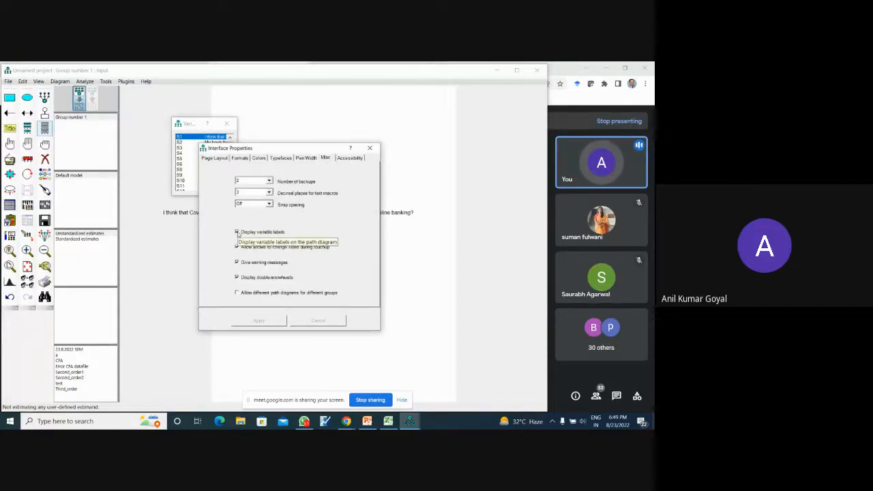
pyautogui.click(236, 232)
pyautogui.click(259, 321)
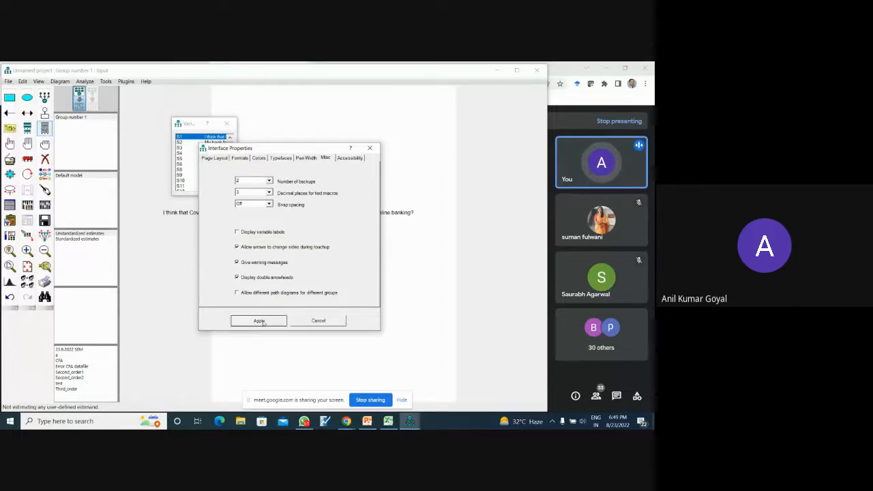
pyautogui.click(370, 148)
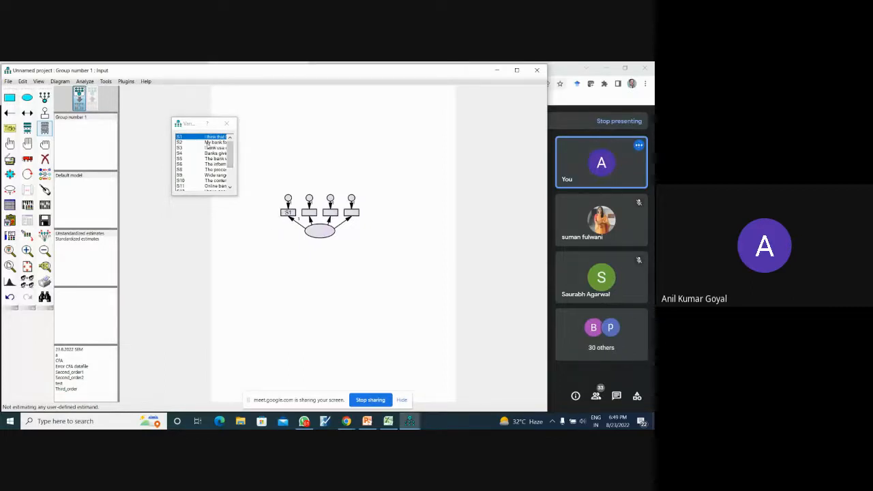
# - Assign dataset variables S2, S3 and S4 to the remaining indicator boxes in order, and close the variable list
pyautogui.moveTo(214, 143); pyautogui.dragTo(308, 214)
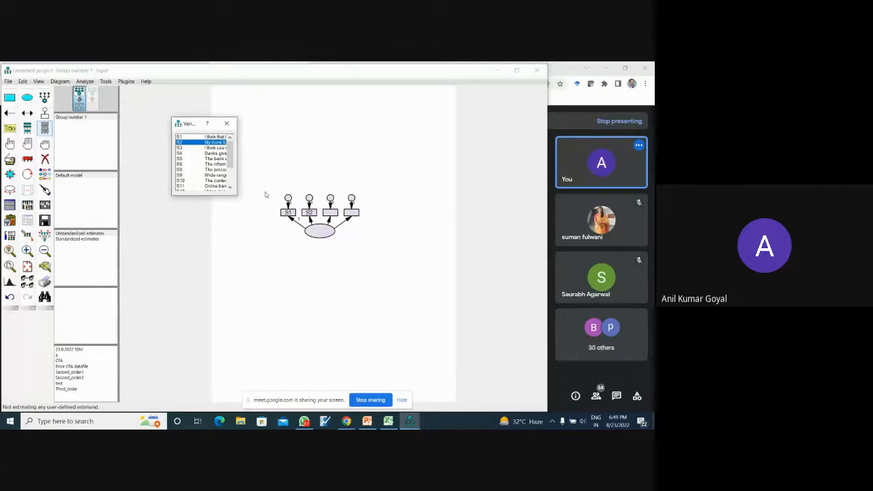
pyautogui.moveTo(179, 150); pyautogui.dragTo(336, 215)
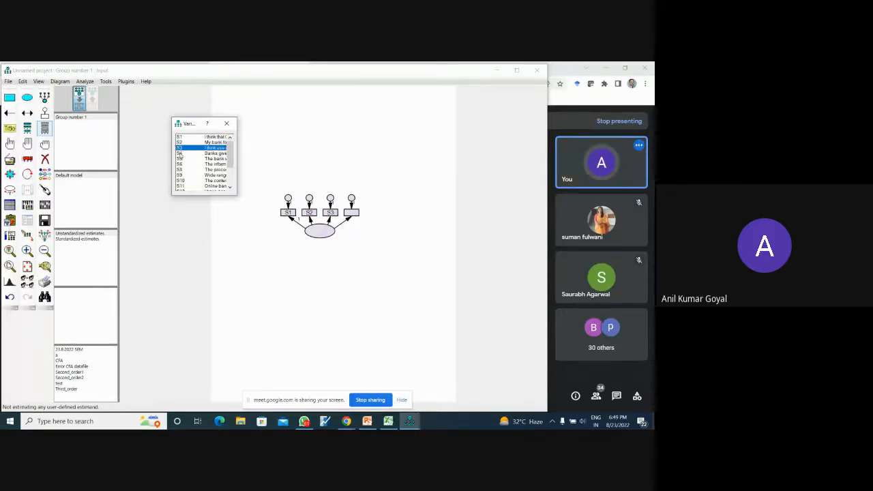
pyautogui.moveTo(180, 154); pyautogui.dragTo(352, 215)
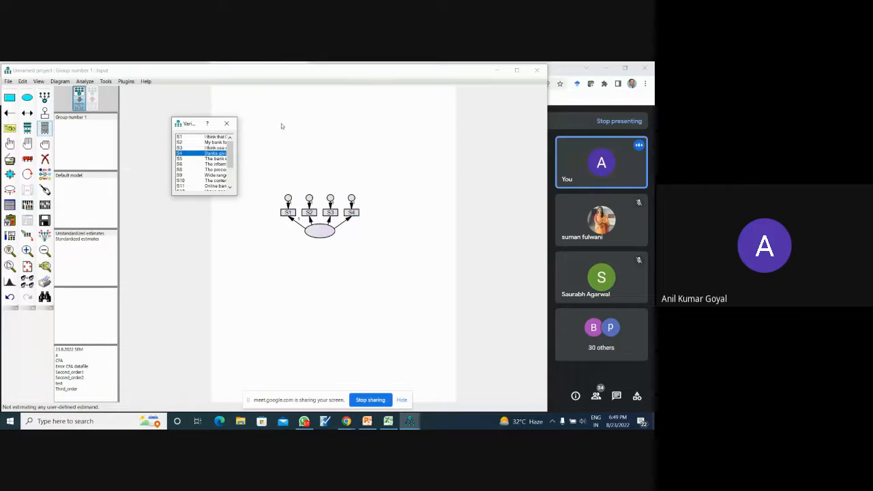
pyautogui.click(227, 123)
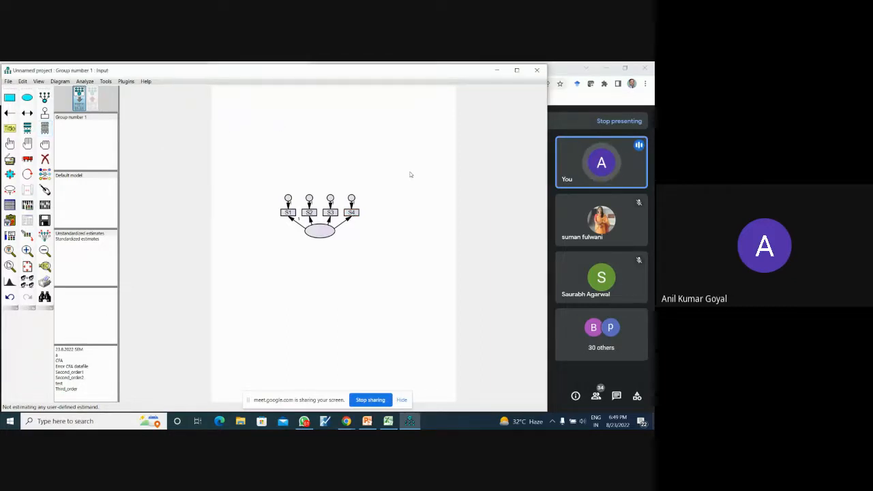
# - Name the latent variable Motivation in its object properties
pyautogui.doubleClick(322, 233)
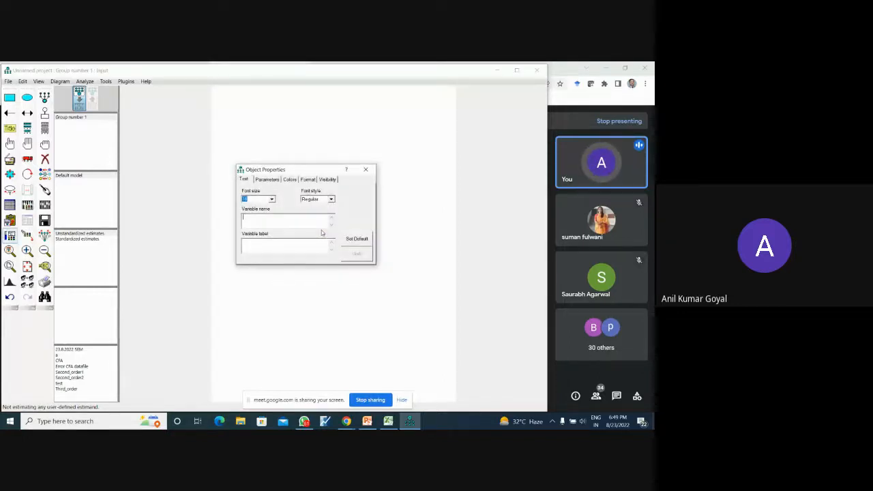
pyautogui.write('Motivation')
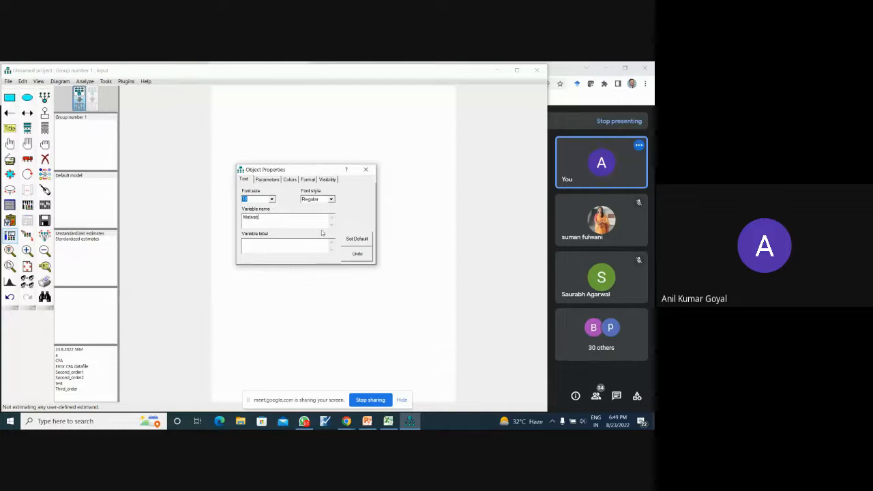
pyautogui.click(369, 169)
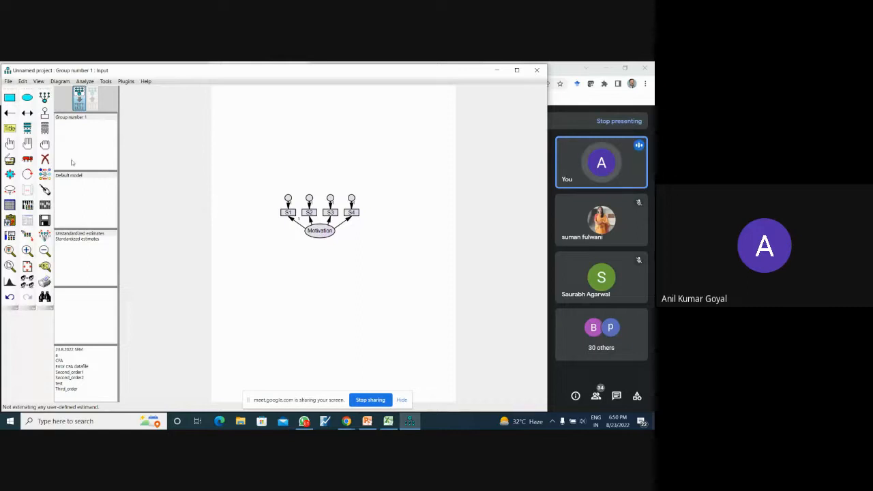
# - Rotate the indicators around the Motivation latent variable until they lie to its left, with symmetries preserved
pyautogui.click(27, 176)
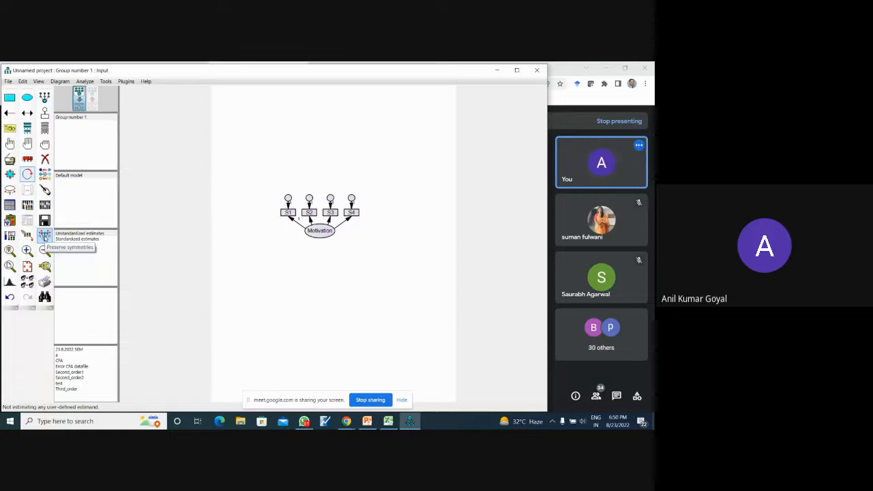
pyautogui.click(44, 236)
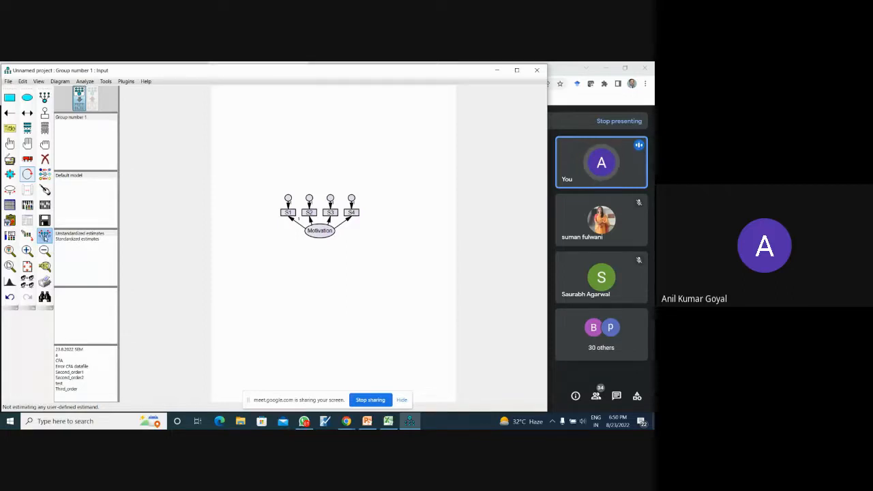
pyautogui.click(319, 232)
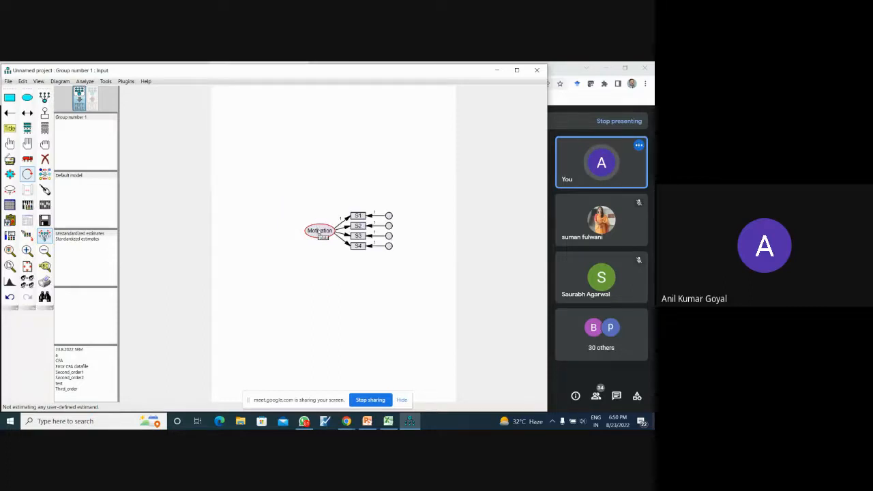
pyautogui.click(319, 232)
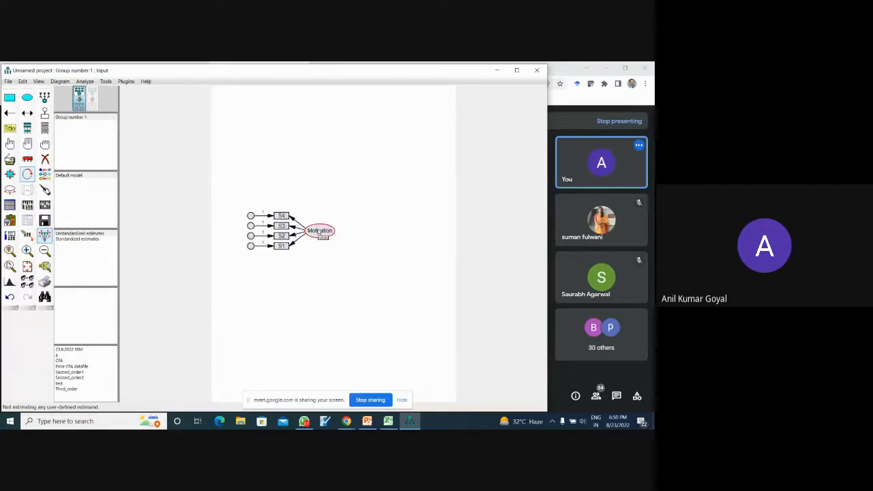
# - Enlarge the Motivation ellipse and the four indicator boxes, and move Motivation farther to the right of the indicators
pyautogui.click(11, 175)
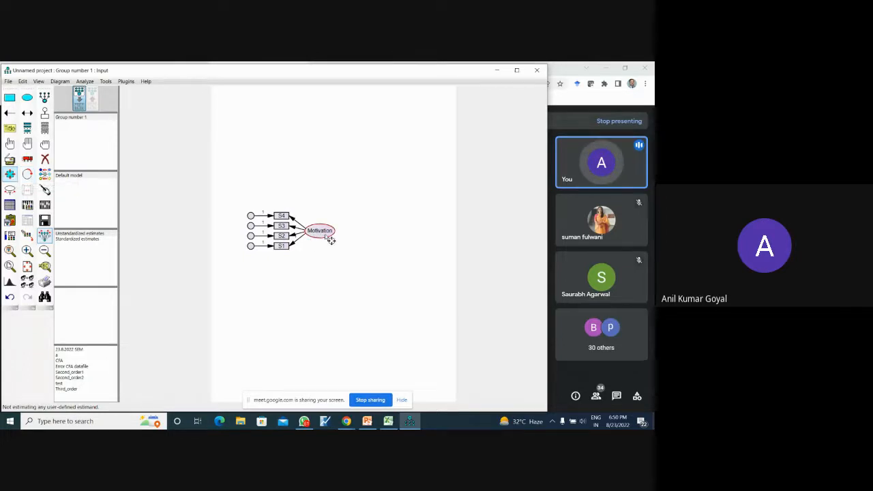
pyautogui.moveTo(331, 240); pyautogui.dragTo(345, 248)
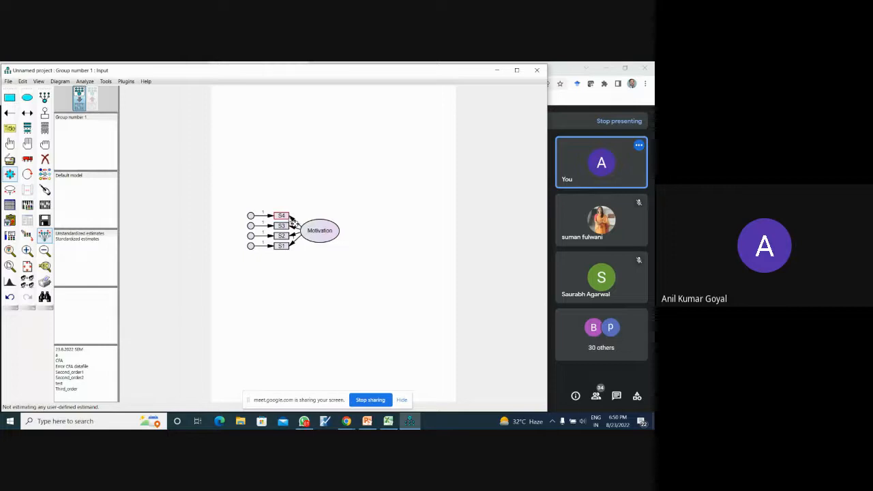
pyautogui.moveTo(292, 221); pyautogui.dragTo(301, 227)
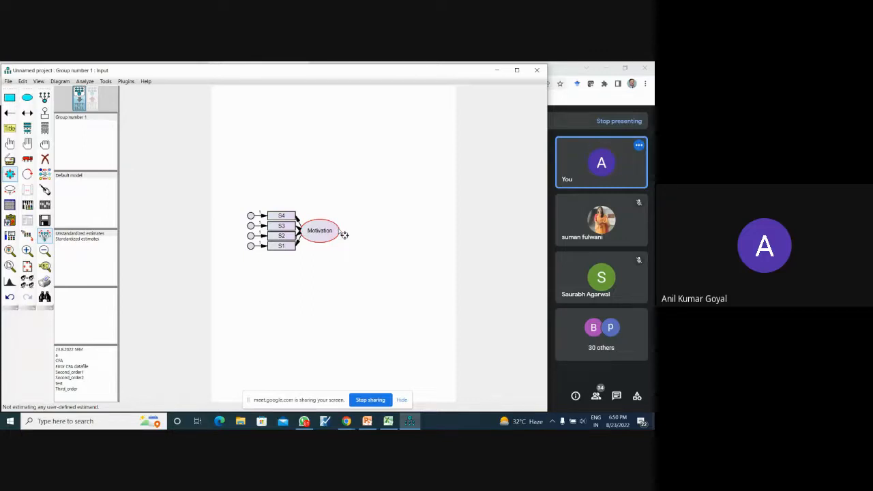
pyautogui.click(27, 159)
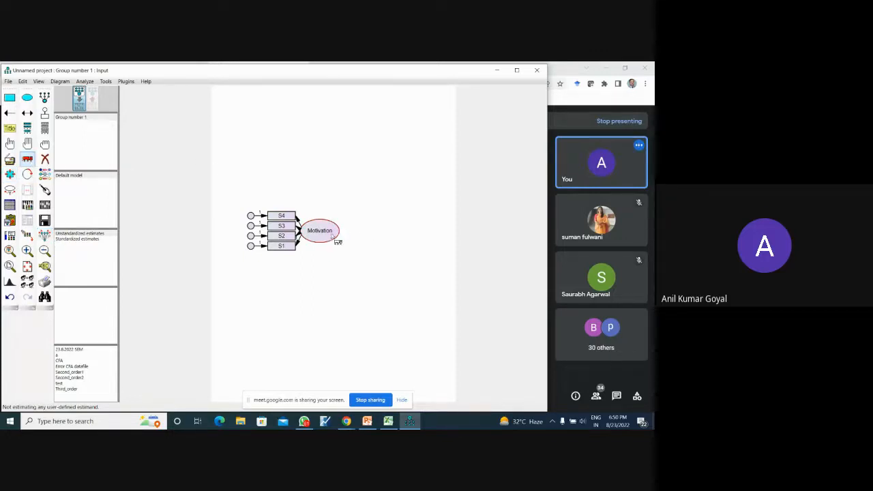
pyautogui.moveTo(336, 236); pyautogui.dragTo(382, 241)
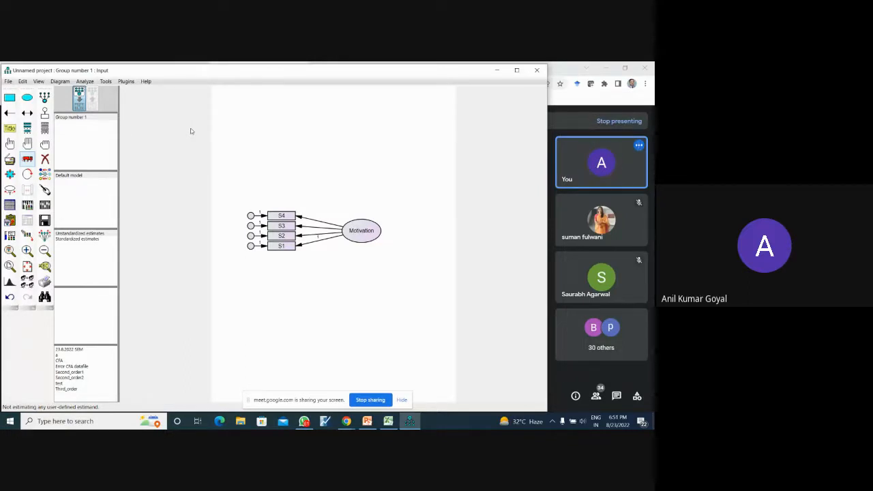
# - Name the error terms of the indicators automatically with the Name Unobserved Variables plugin
pyautogui.click(127, 84)
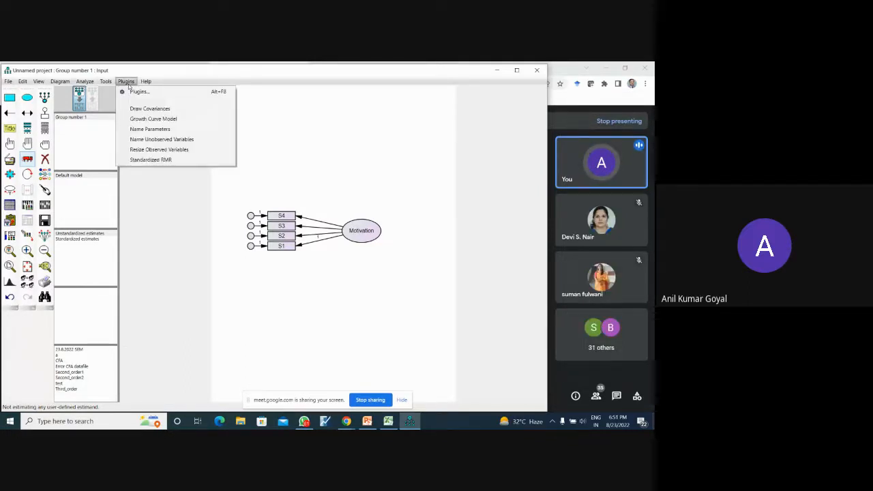
pyautogui.click(161, 139)
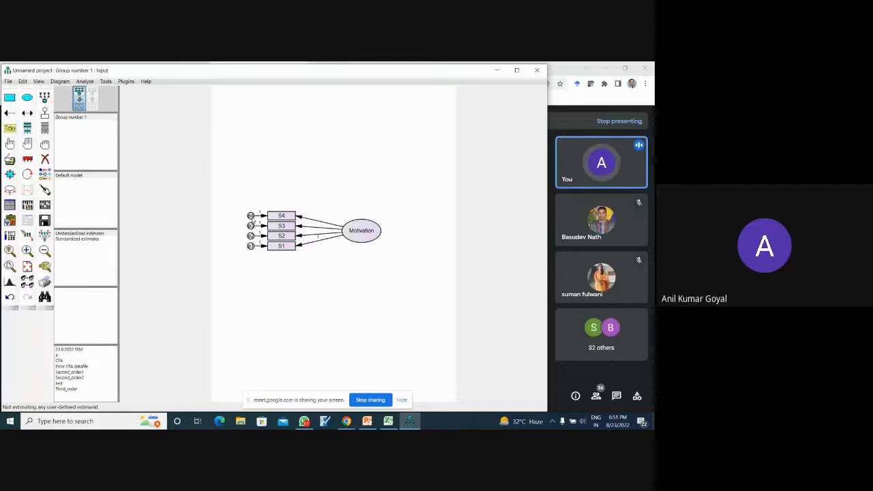
pyautogui.click(127, 81)
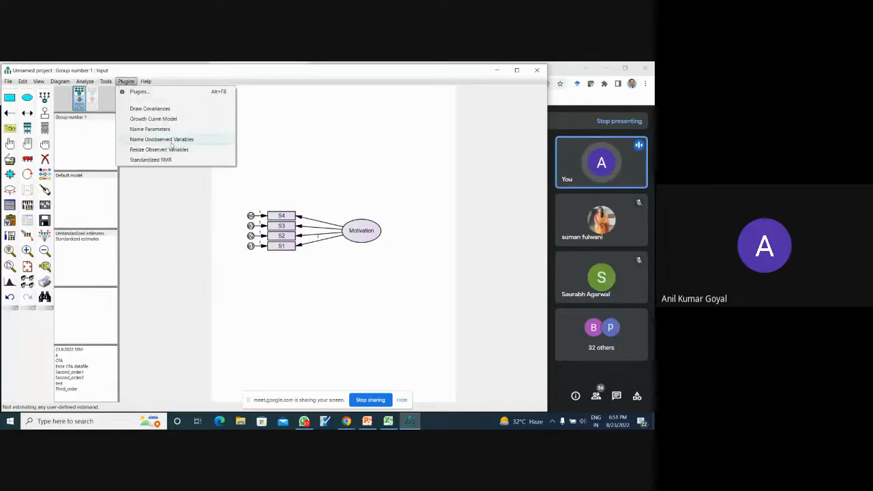
pyautogui.click(319, 144)
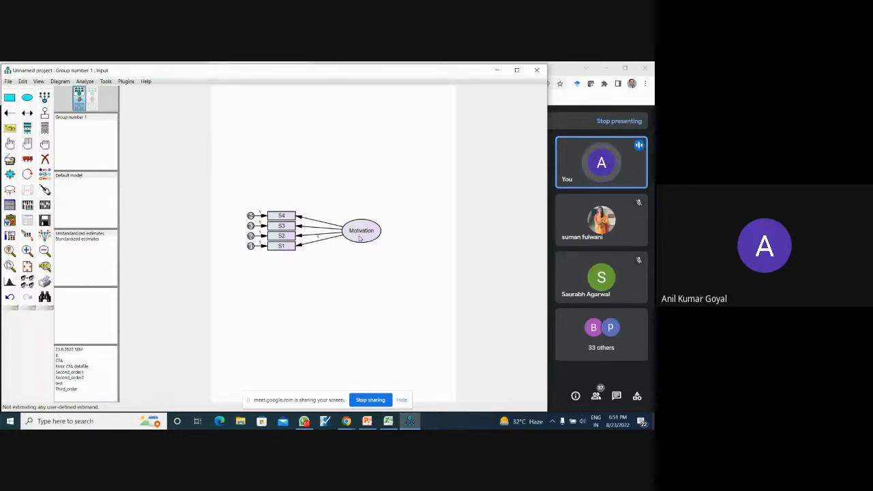
# - Clear the latent variable's name in its object properties and have the Name Unobserved Variables plugin name it automatically
pyautogui.doubleClick(359, 237)
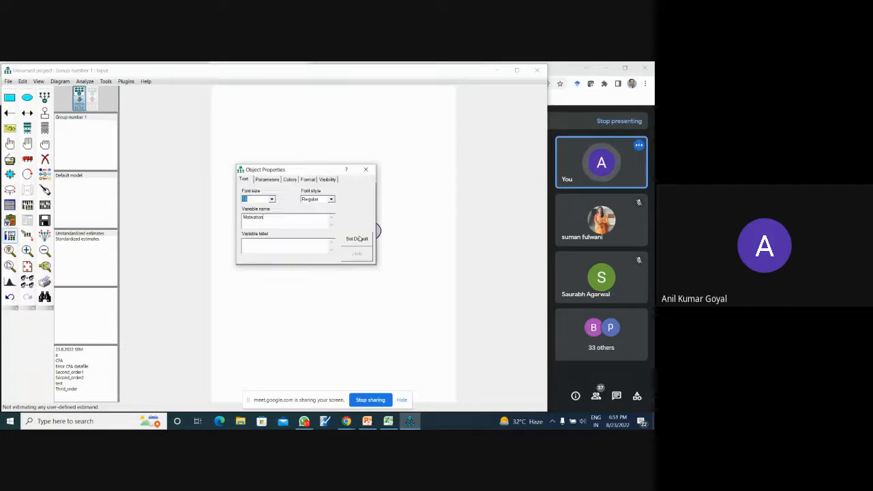
pyautogui.click(322, 214)
pyautogui.press('BackSpace')
pyautogui.press('BackSpace')
pyautogui.press('BackSpace')
pyautogui.press('BackSpace')
pyautogui.press('BackSpace')
pyautogui.press('BackSpace')
pyautogui.press('BackSpace')
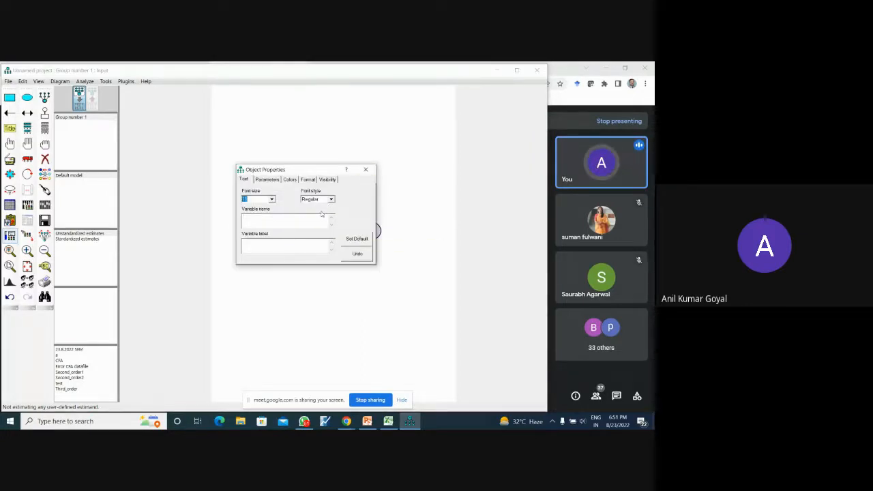
pyautogui.click(366, 169)
pyautogui.click(367, 169)
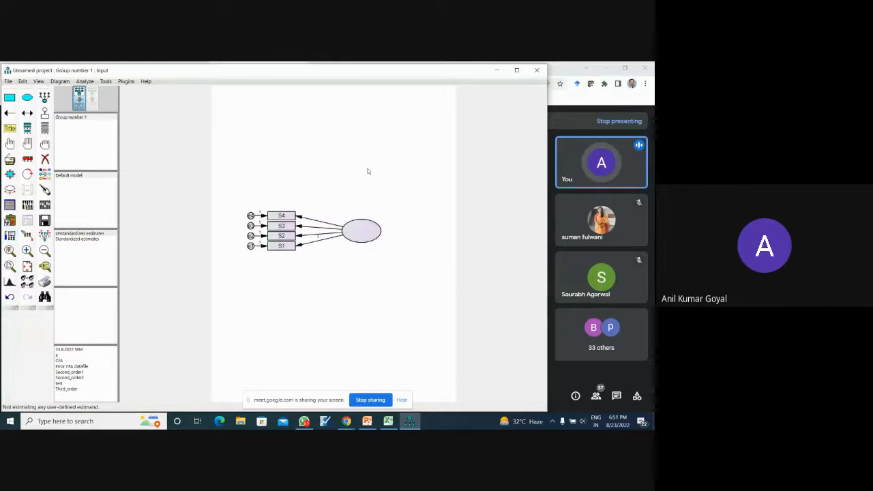
pyautogui.click(125, 81)
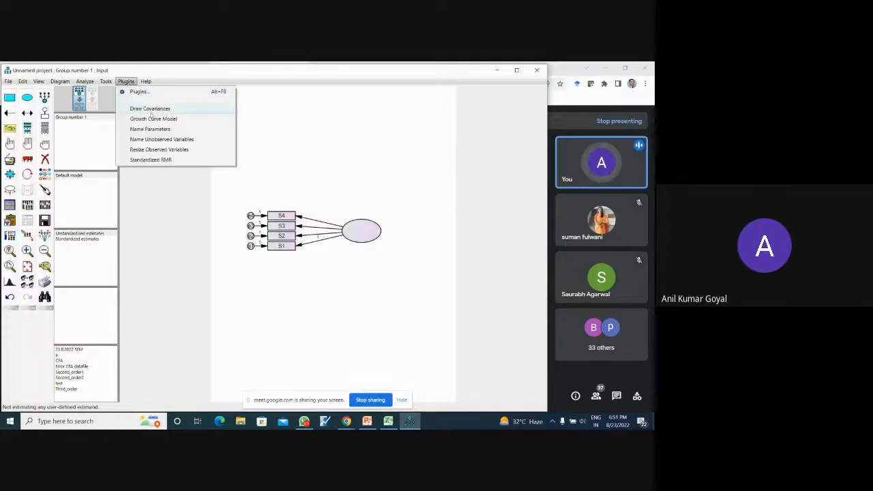
pyautogui.click(158, 141)
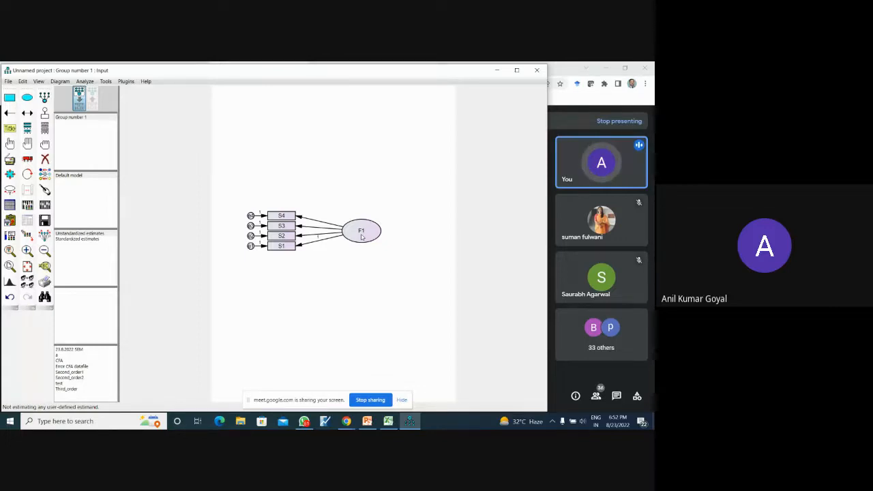
# - Replace the latent variable's automatic name with Motivation in its object properties
pyautogui.doubleClick(362, 236)
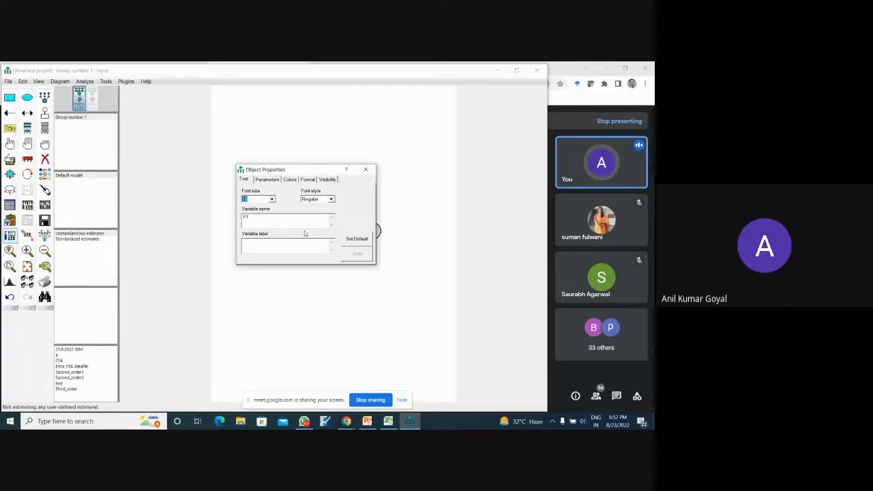
pyautogui.press('BackSpace')
pyautogui.press('BackSpace')
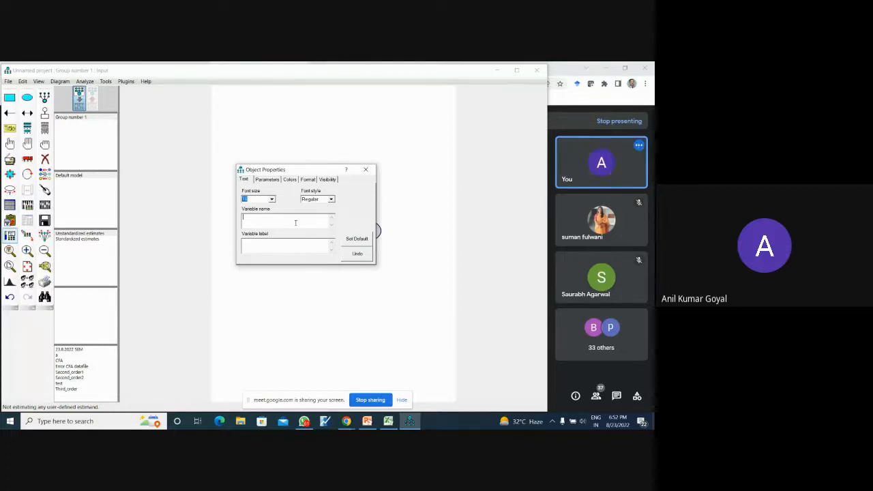
pyautogui.write('Motiv')
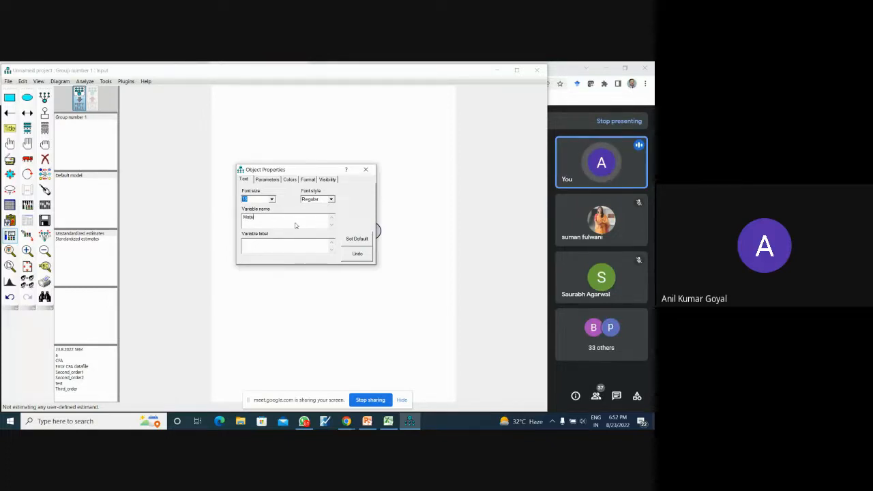
pyautogui.write('ation')
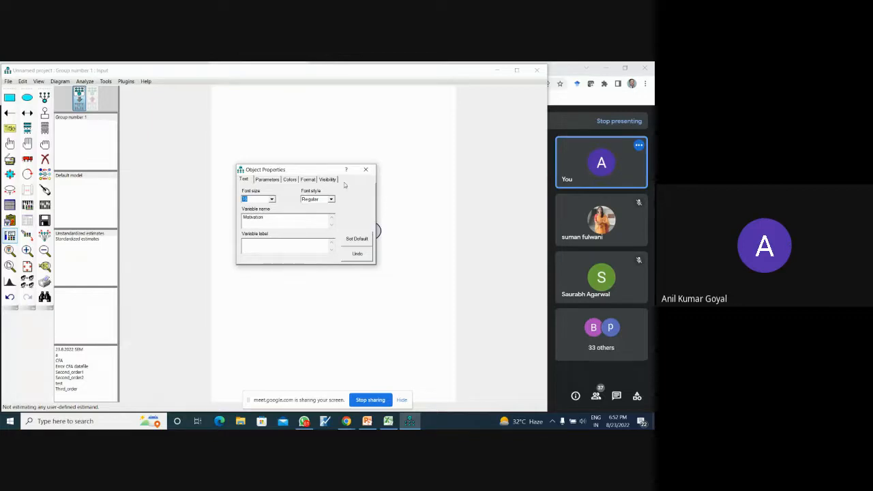
pyautogui.click(366, 169)
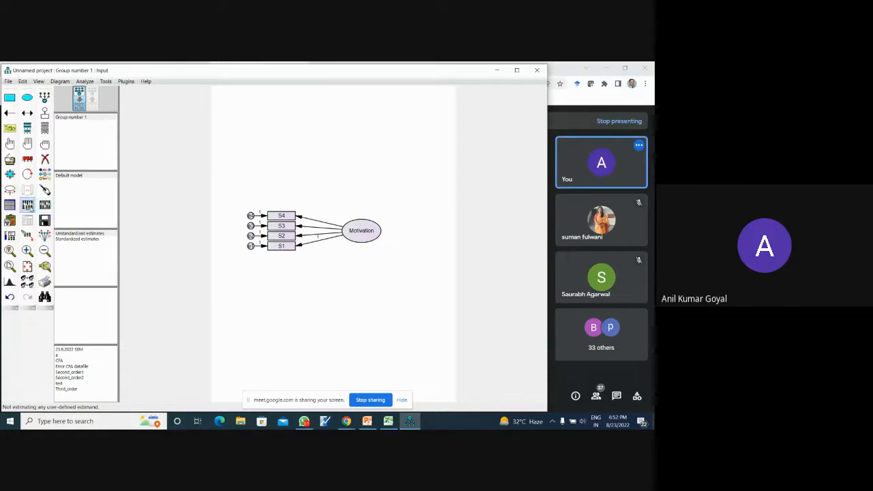
# - Enable Standardized estimates and Squared multiple correlations in the output options of the analysis properties
pyautogui.click(28, 205)
pyautogui.moveTo(291, 109); pyautogui.dragTo(307, 95)
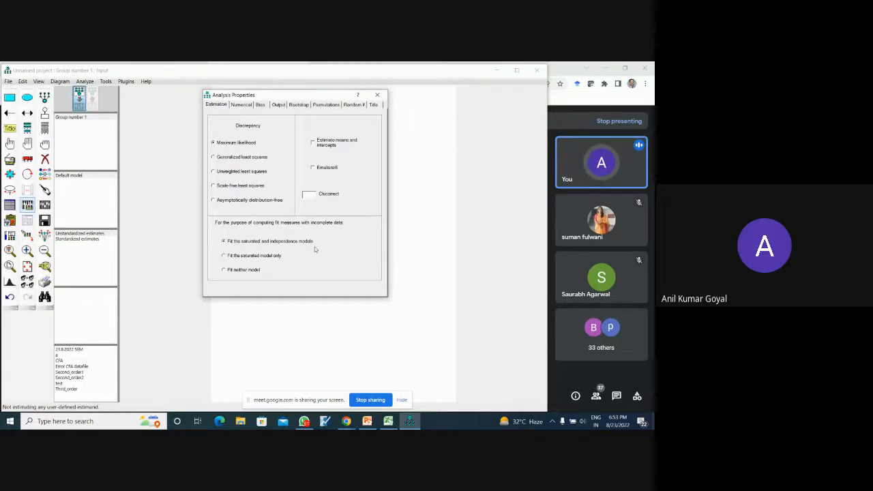
pyautogui.click(279, 105)
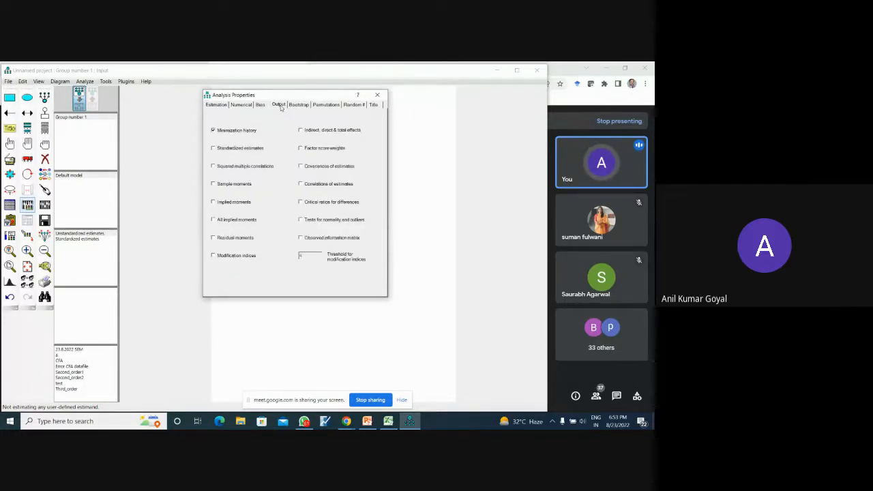
pyautogui.click(225, 150)
pyautogui.click(230, 170)
pyautogui.click(380, 95)
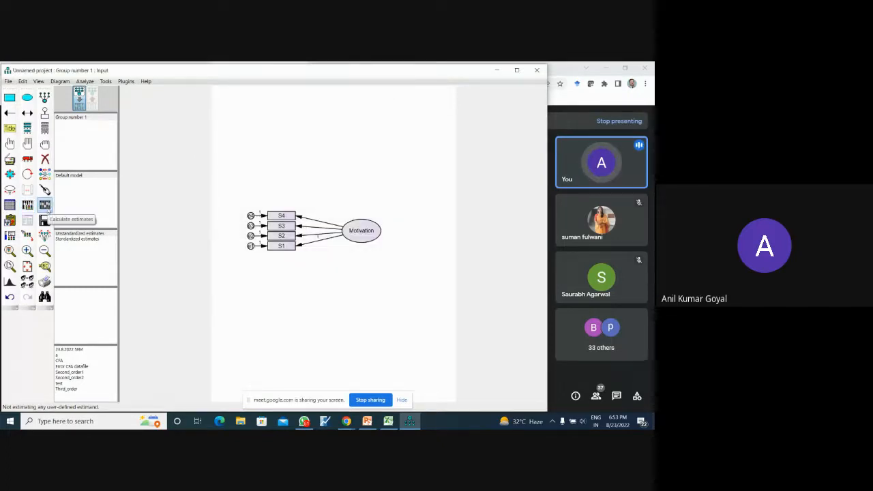
# - Calculate the estimates, saving the model as Motivation in the Downloads folder
pyautogui.click(44, 205)
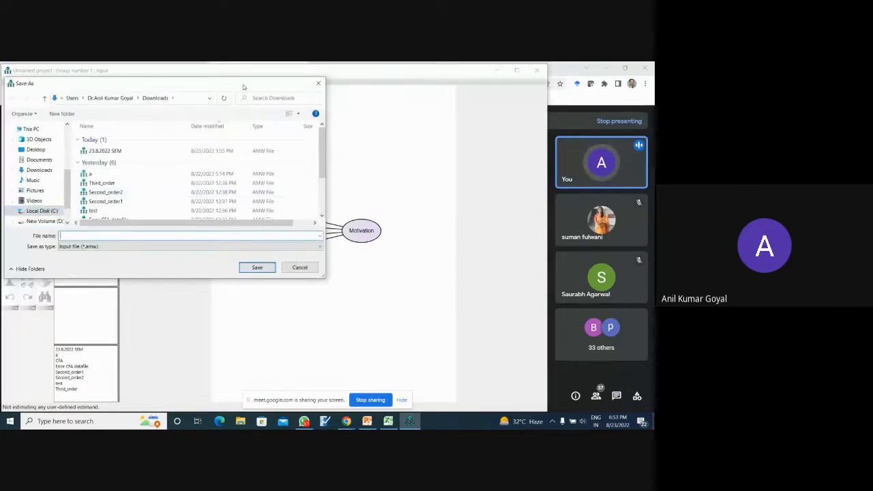
pyautogui.moveTo(243, 86); pyautogui.dragTo(321, 94)
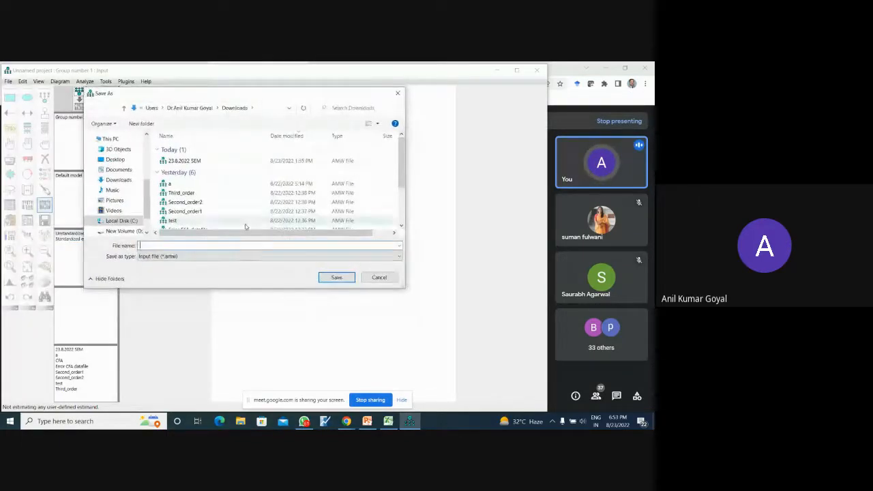
pyautogui.write('mo')
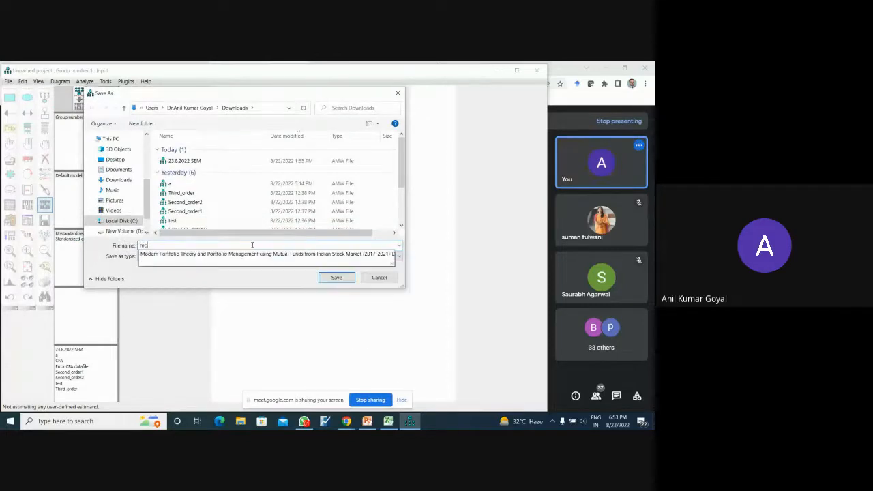
pyautogui.write('tivation')
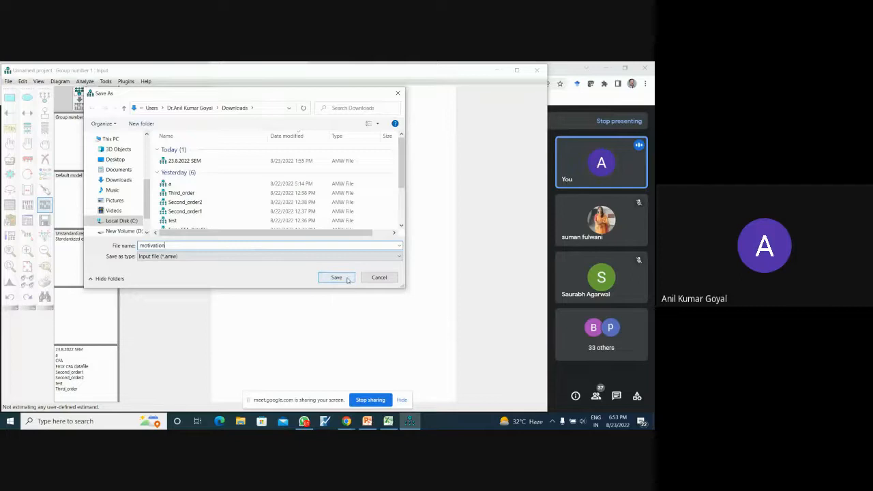
pyautogui.click(336, 277)
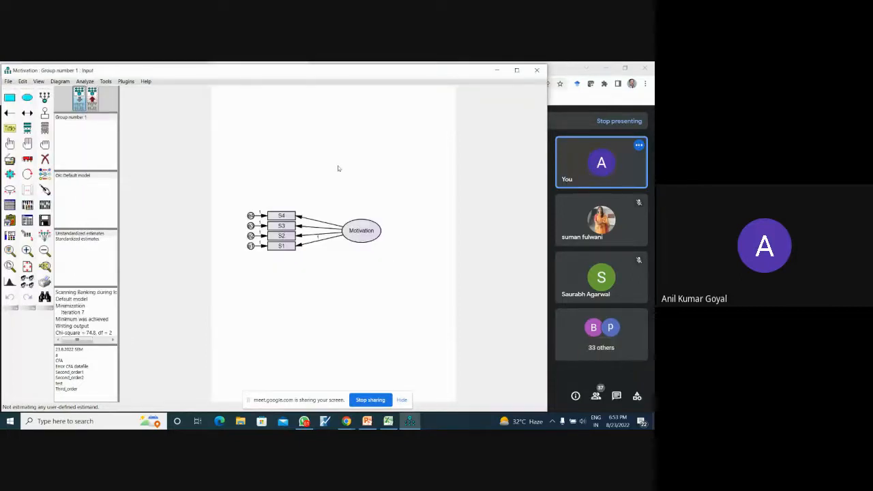
# - View the output path diagram with the unstandardized and the standardized estimates
pyautogui.click(93, 100)
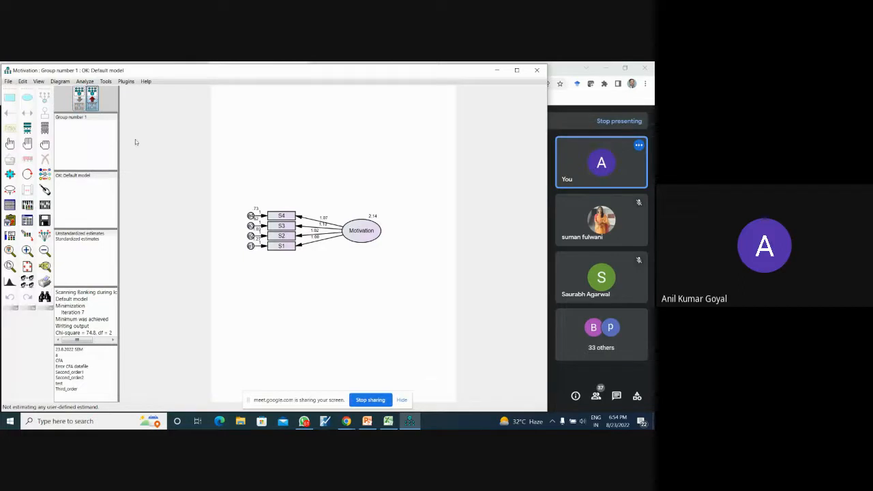
pyautogui.click(105, 235)
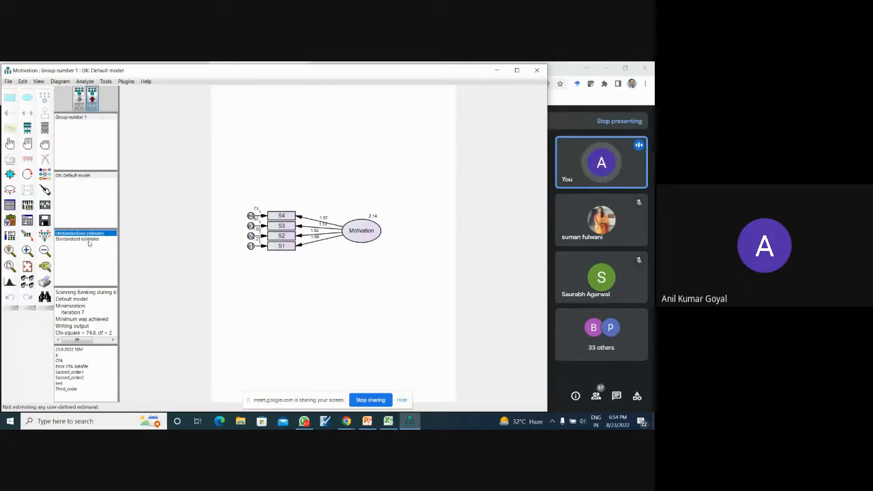
pyautogui.click(89, 239)
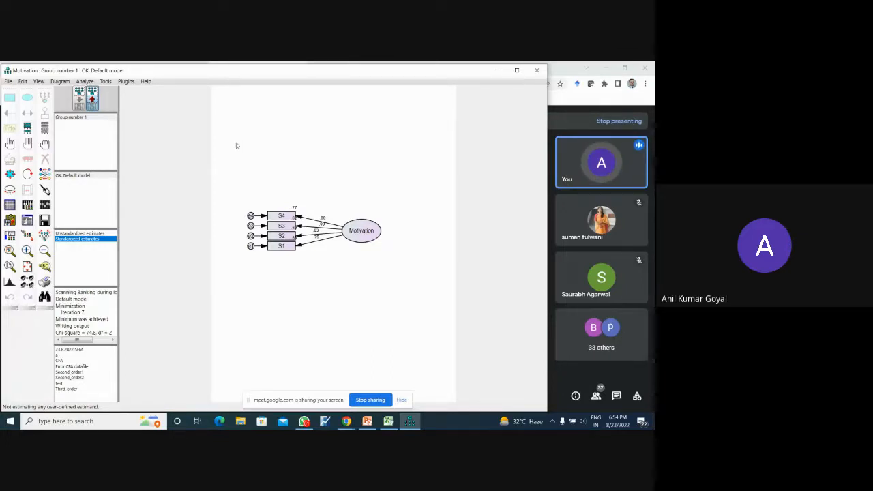
# - Return to the input path diagram and spread the indicators vertically, moving S4 and S3 with their error terms upward and S1 downward
pyautogui.click(80, 101)
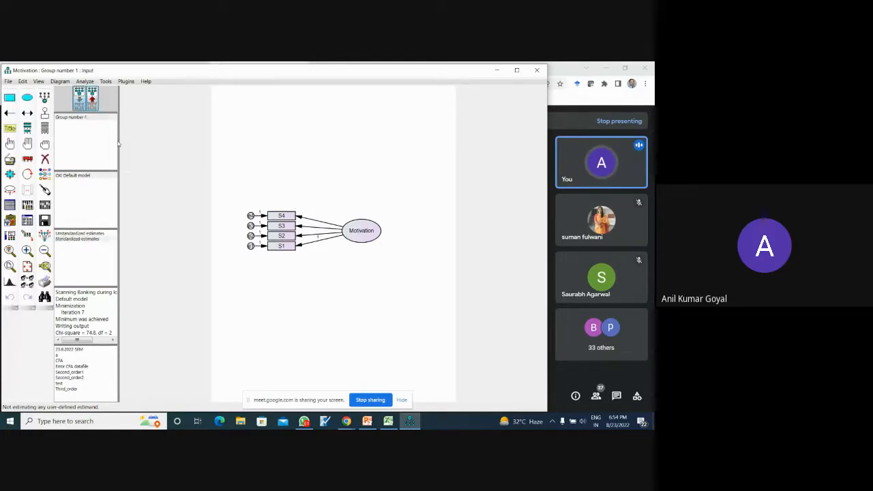
pyautogui.click(28, 159)
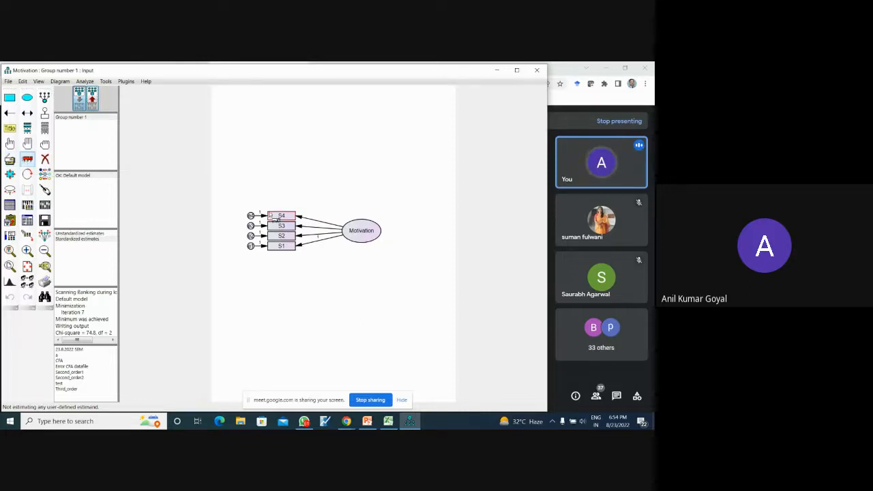
pyautogui.moveTo(272, 217); pyautogui.dragTo(238, 163)
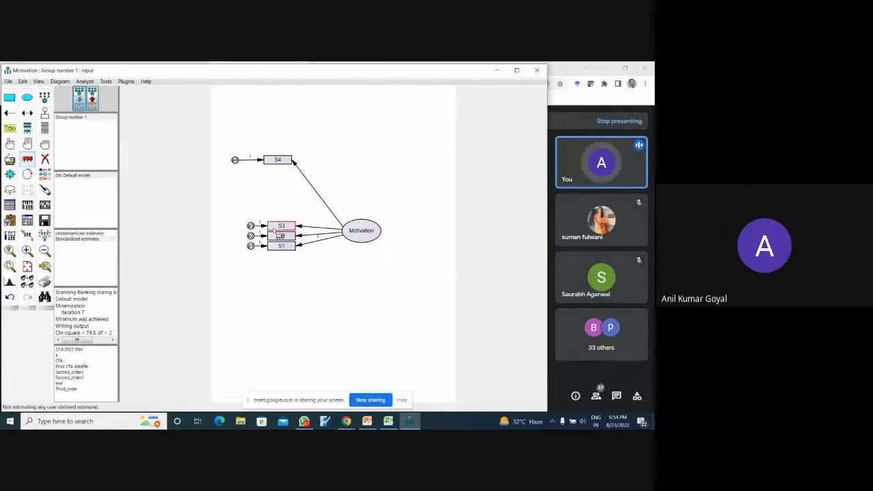
pyautogui.moveTo(277, 229); pyautogui.dragTo(240, 206)
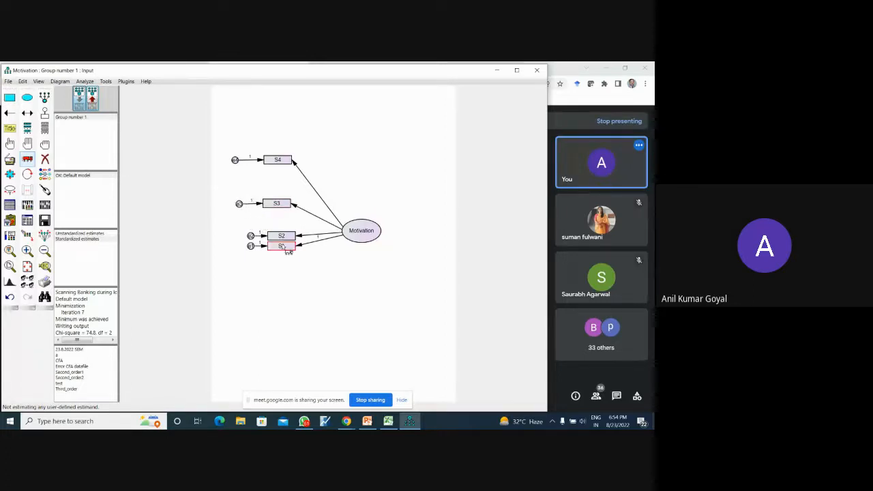
pyautogui.moveTo(287, 250); pyautogui.dragTo(291, 279)
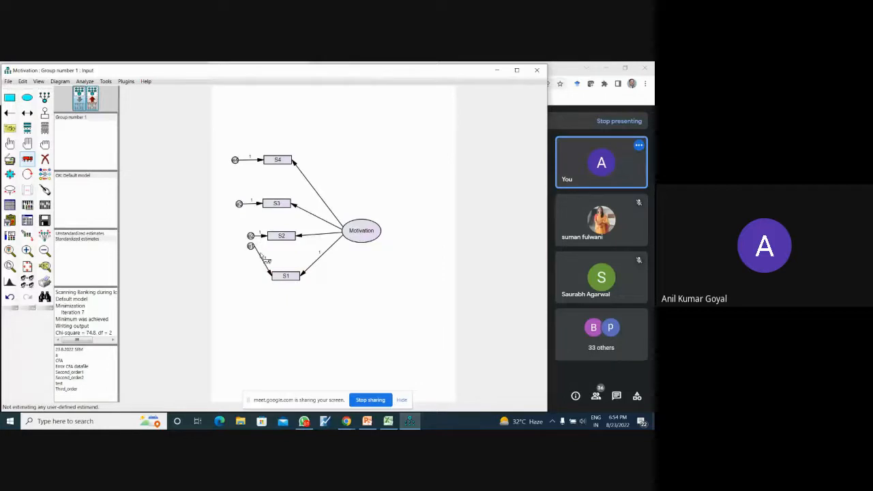
# - Move the error circles of S1, S2 and S3 level with their indicators and farther from the boxes to lengthen the error paths
pyautogui.moveTo(251, 248); pyautogui.dragTo(252, 279)
pyautogui.moveTo(251, 235); pyautogui.dragTo(242, 236)
pyautogui.moveTo(250, 275); pyautogui.dragTo(239, 276)
pyautogui.moveTo(245, 241); pyautogui.dragTo(238, 240)
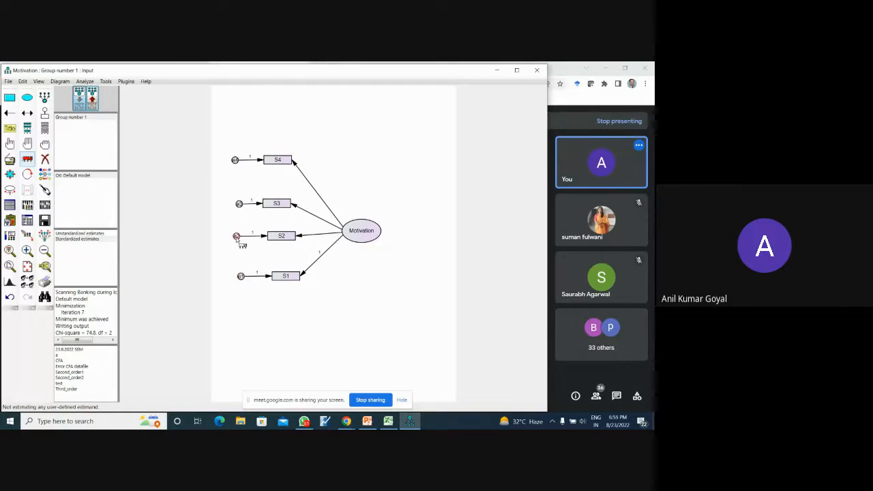
pyautogui.moveTo(240, 208); pyautogui.dragTo(236, 207)
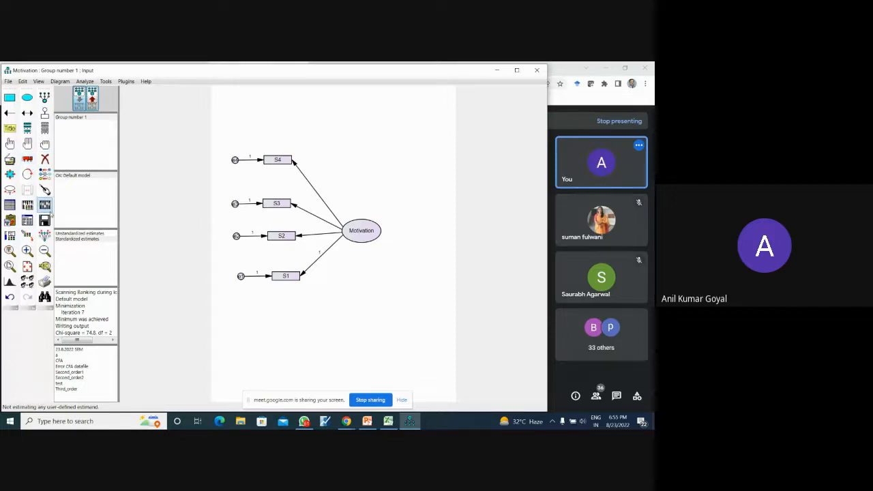
# - Recalculate the estimates and show the standardized estimates on the output path diagram
pyautogui.click(44, 204)
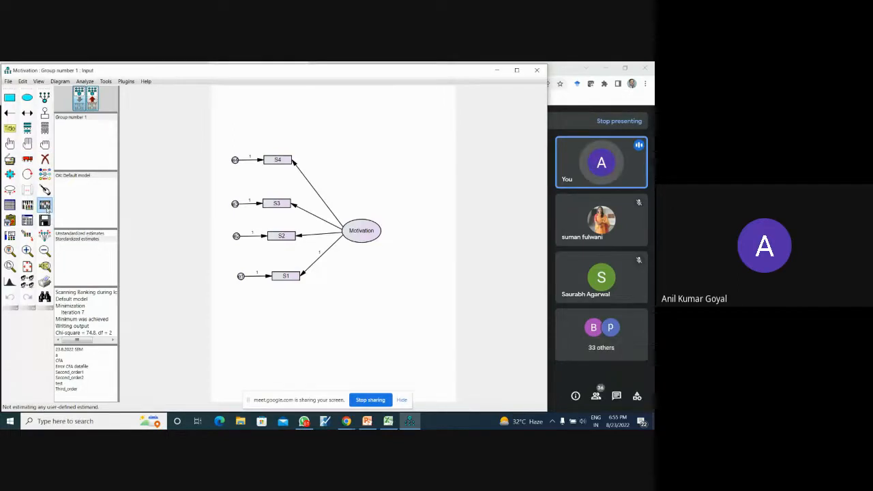
pyautogui.click(92, 101)
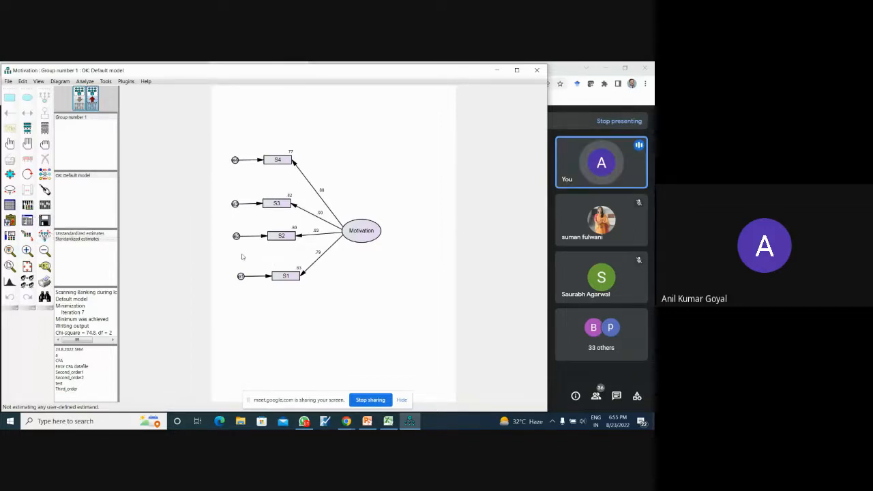
pyautogui.click(89, 239)
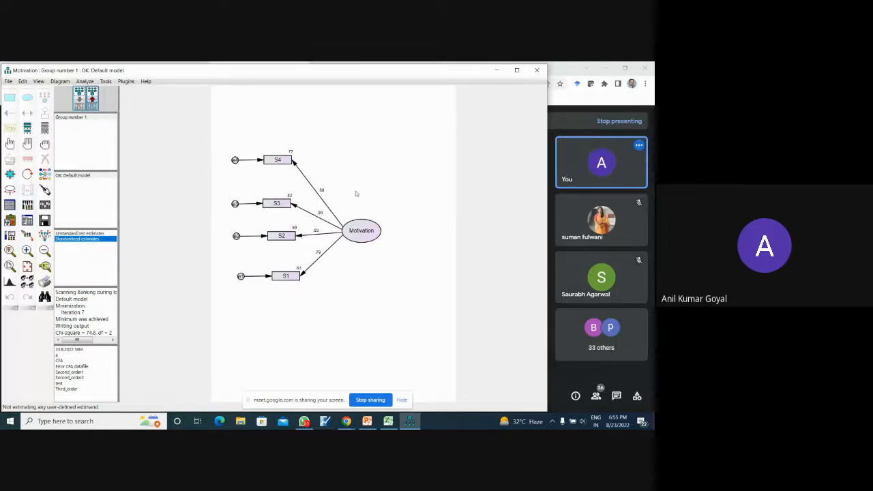
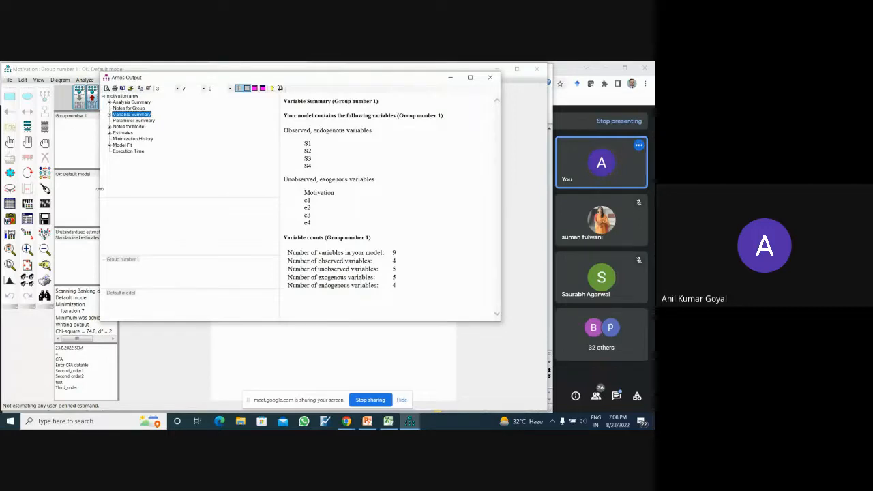
# - Enlarge the output window and examine the variable counts in the Variable Summary, from total and observed to exogenous and endogenous variables
pyautogui.moveTo(100, 192); pyautogui.dragTo(4, 203)
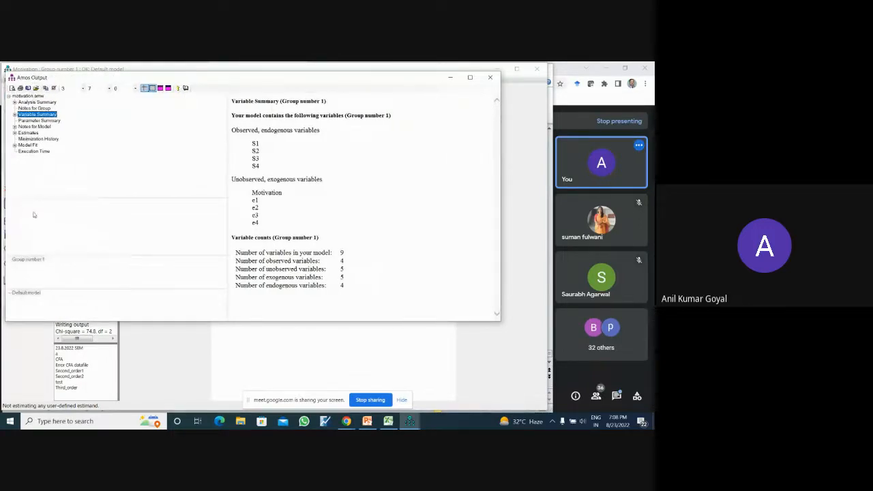
pyautogui.moveTo(291, 321); pyautogui.dragTo(292, 382)
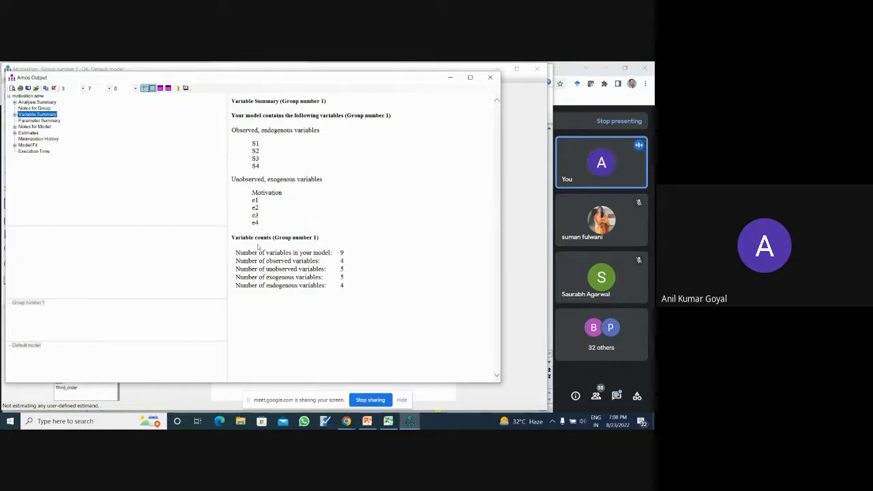
pyautogui.moveTo(235, 253); pyautogui.dragTo(343, 253)
pyautogui.moveTo(235, 261); pyautogui.dragTo(348, 261)
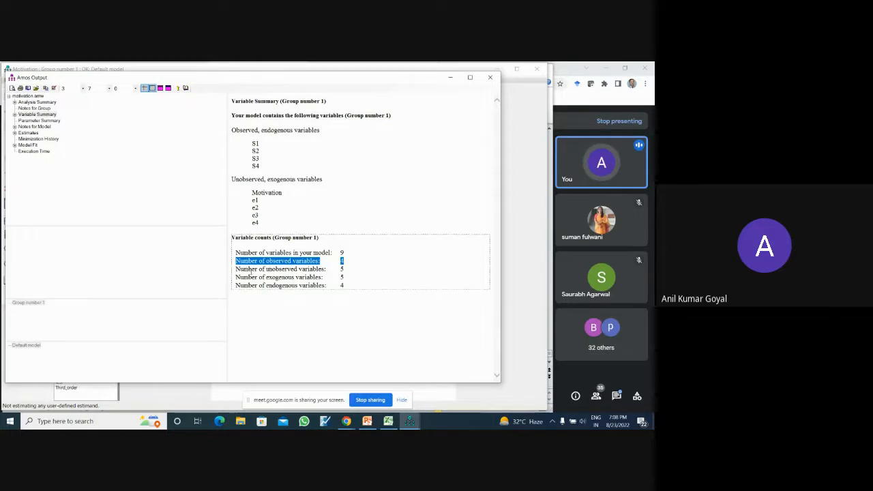
pyautogui.moveTo(235, 268); pyautogui.dragTo(343, 271)
pyautogui.moveTo(259, 278); pyautogui.dragTo(340, 279)
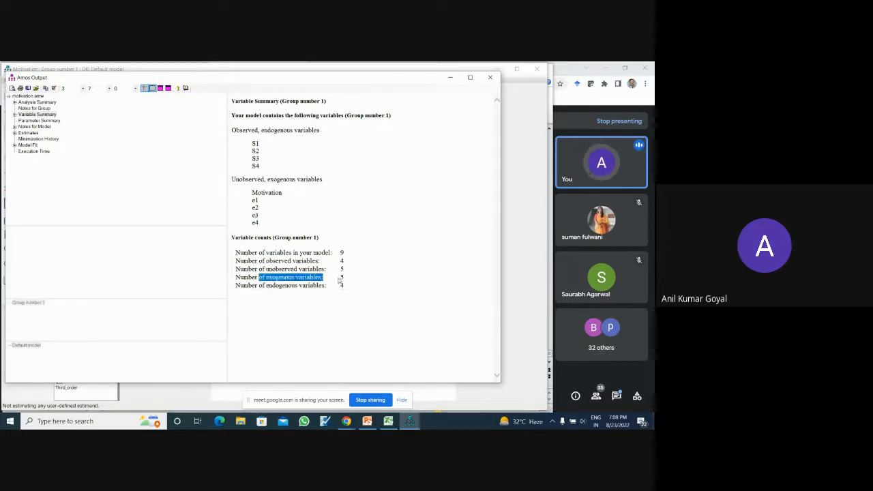
pyautogui.click(263, 286)
pyautogui.moveTo(259, 285); pyautogui.dragTo(298, 285)
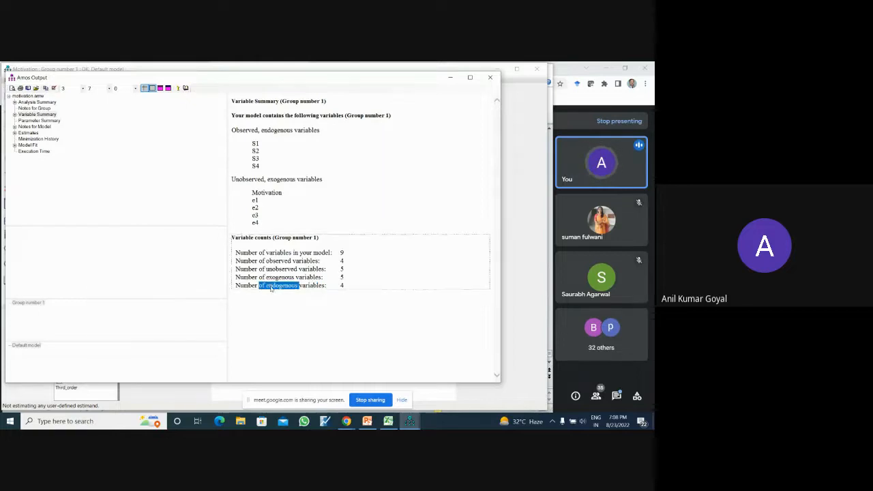
pyautogui.click(346, 287)
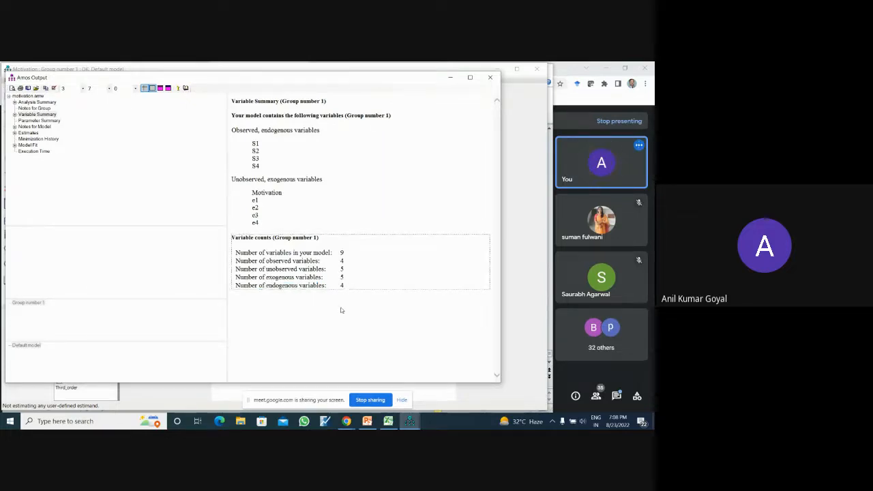
pyautogui.click(342, 310)
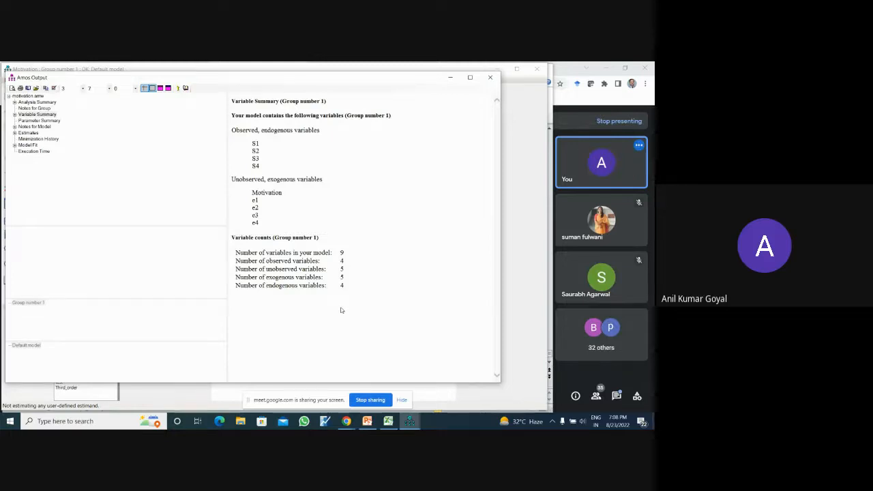
# - Open the Parameter Summary, examine the fixed weights, and compare them with the input path diagram
pyautogui.click(55, 120)
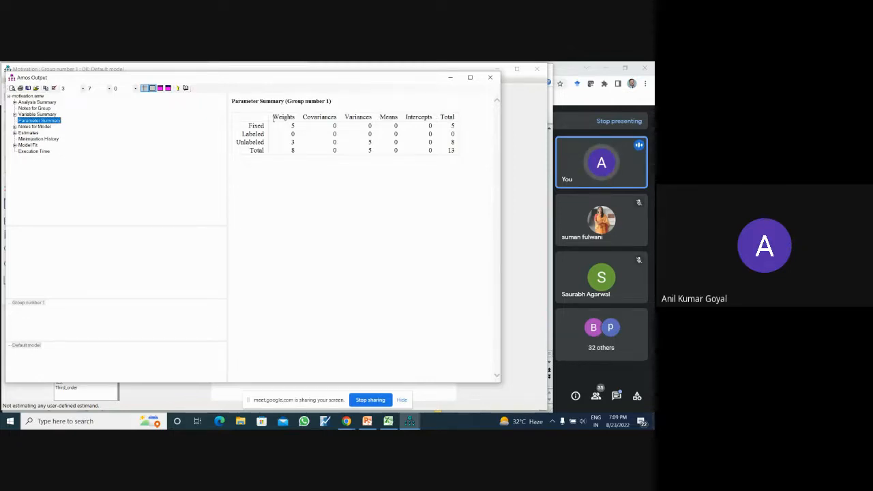
pyautogui.moveTo(273, 116); pyautogui.dragTo(297, 129)
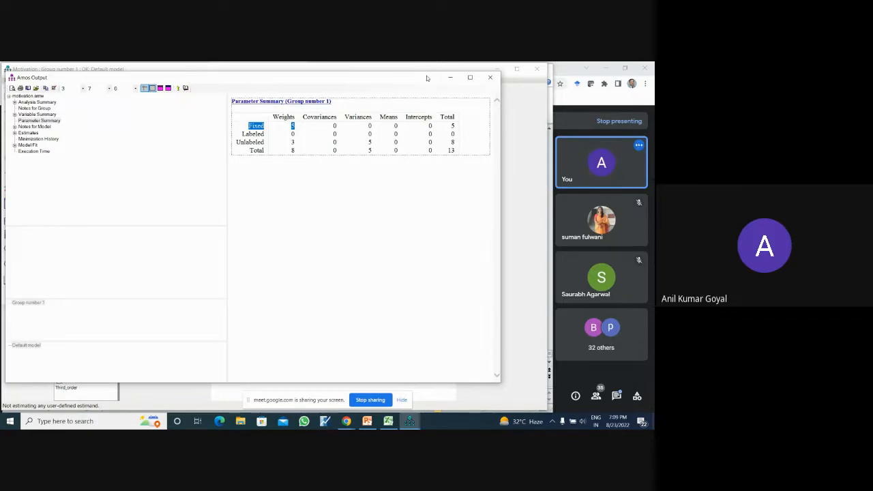
pyautogui.moveTo(424, 78); pyautogui.dragTo(447, 317)
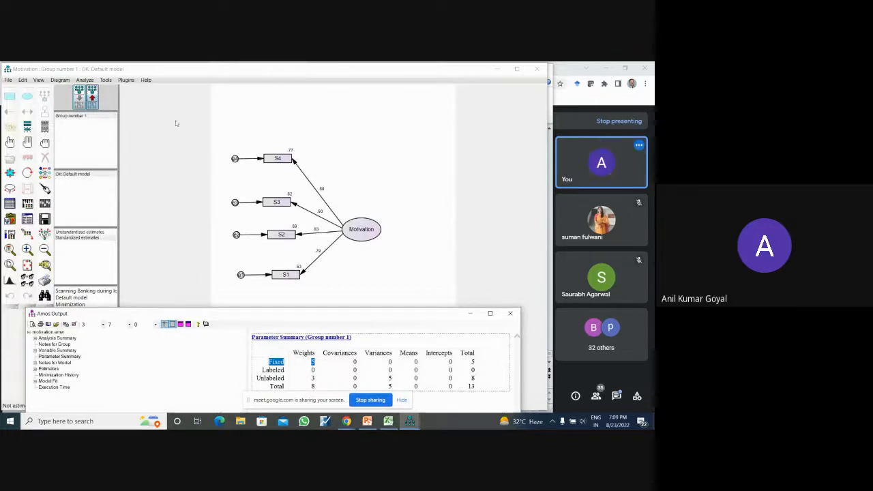
pyautogui.click(79, 97)
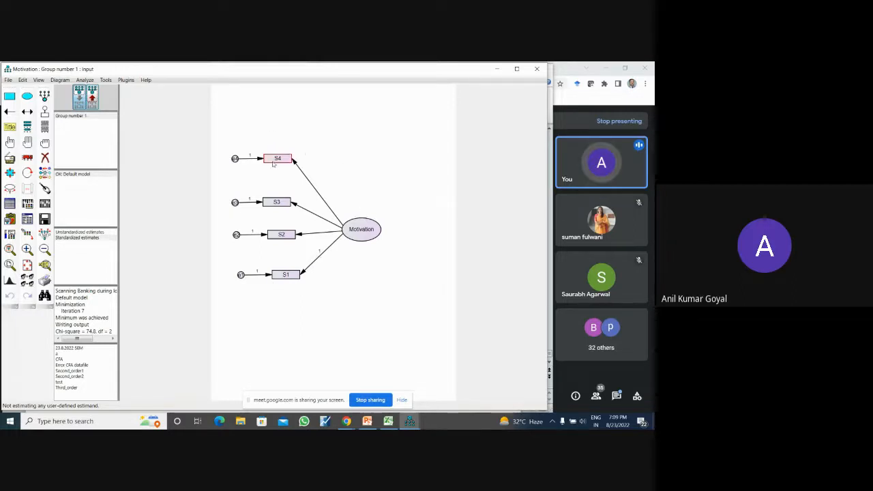
# - Return to the Parameter Summary in the output and examine the unlabeled and total weights
pyautogui.click(409, 421)
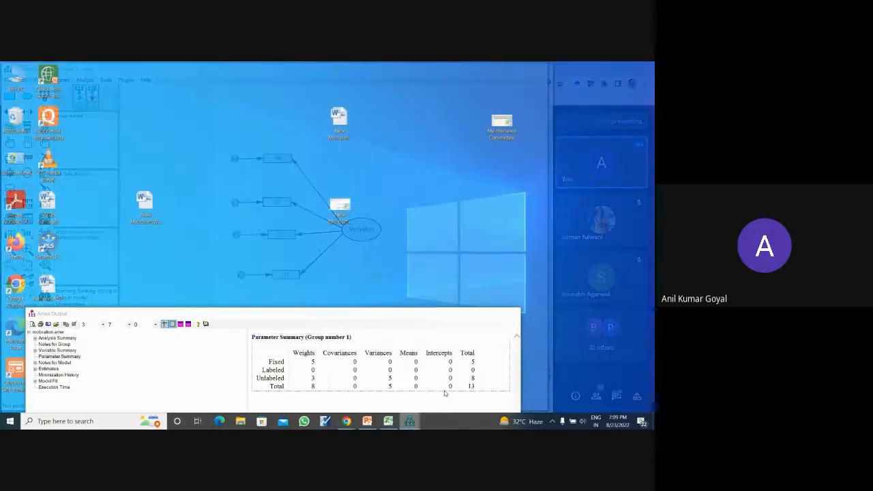
pyautogui.click(444, 393)
pyautogui.moveTo(419, 285); pyautogui.dragTo(409, 89)
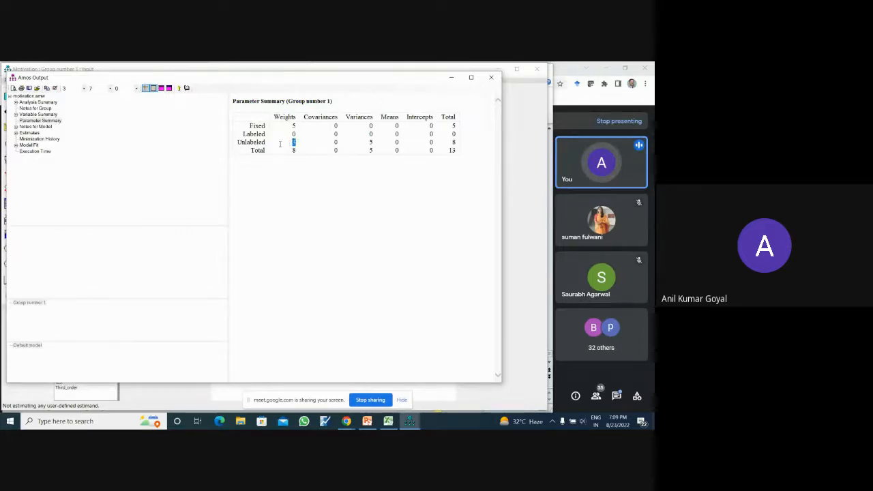
pyautogui.moveTo(280, 144); pyautogui.dragTo(249, 145)
pyautogui.click(294, 188)
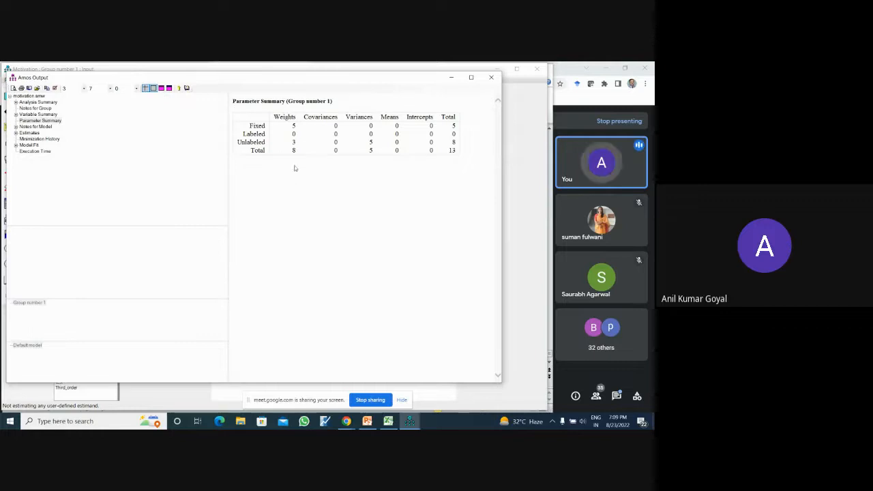
pyautogui.doubleClick(294, 150)
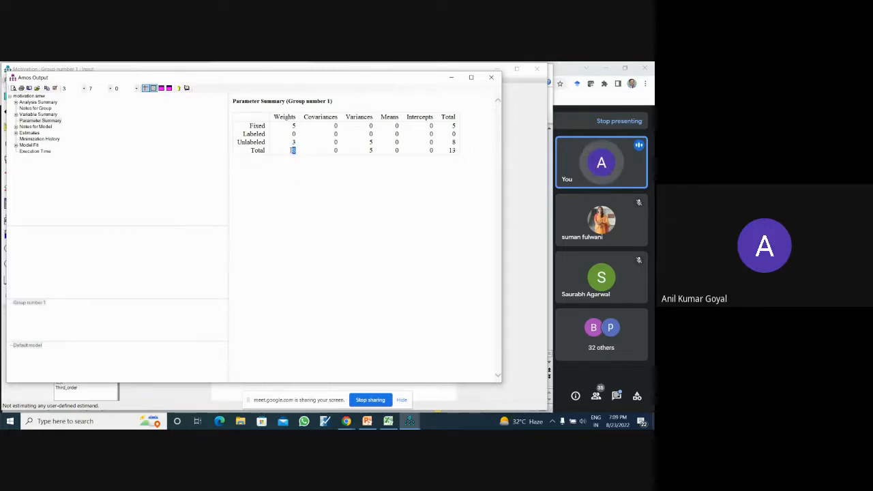
pyautogui.click(315, 190)
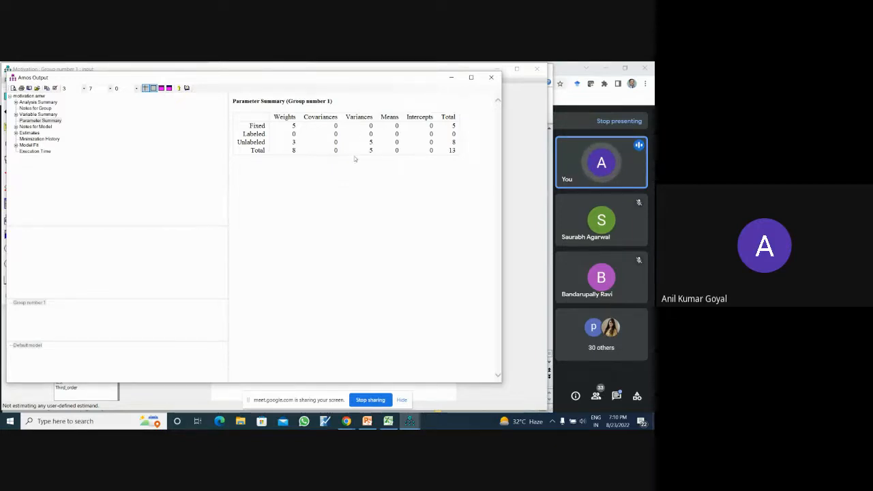
# - Check the input path diagram again, and view the degrees of freedom computation and chi-square result in the output's Notes for Model
pyautogui.click(517, 290)
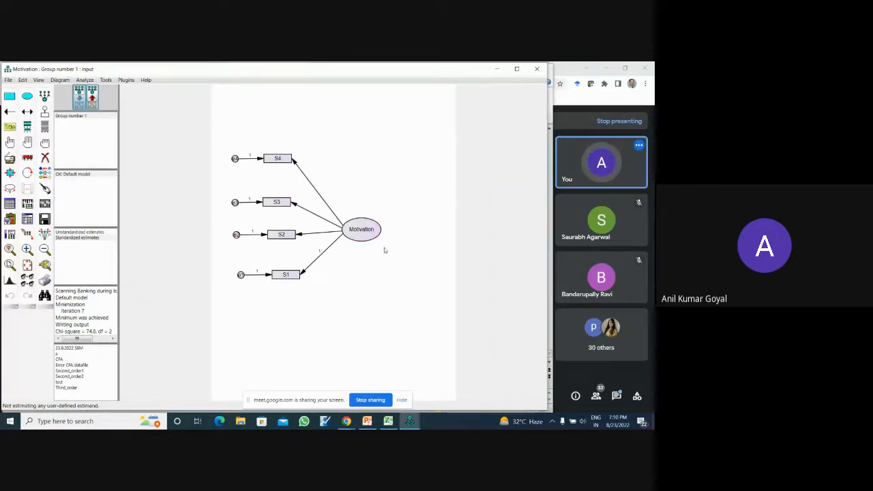
pyautogui.moveTo(409, 420)
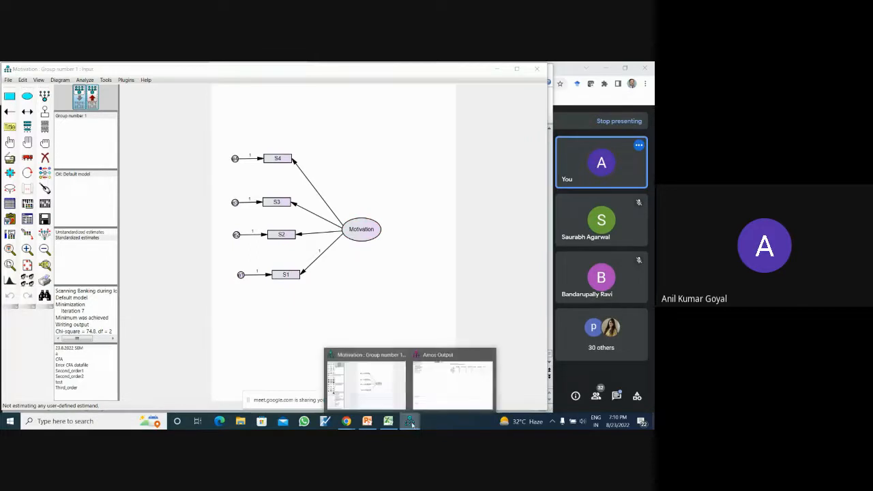
pyautogui.click(442, 379)
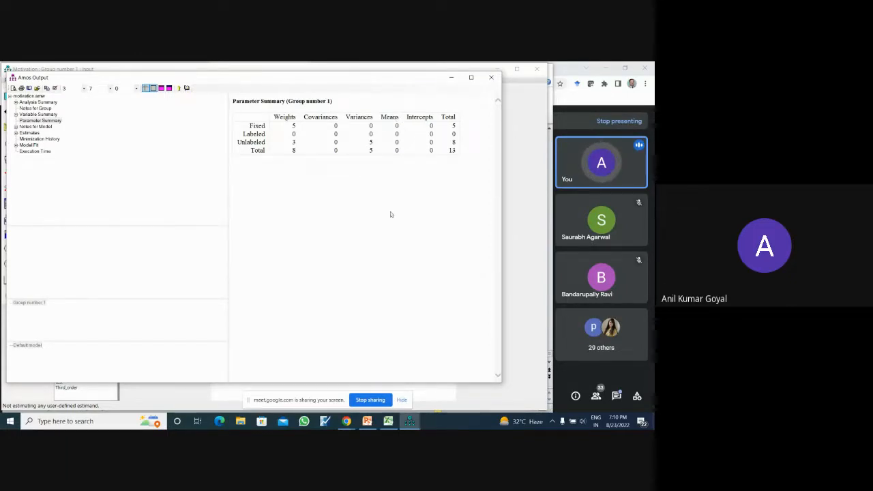
pyautogui.click(46, 127)
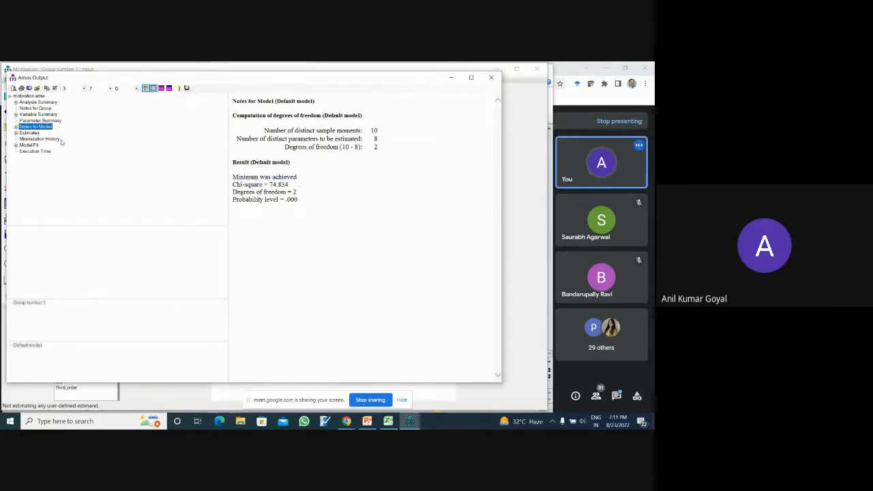
# - Examine the regression weights in the output's Estimates and compare them with the unstandardized estimates on the output path diagram
pyautogui.click(30, 133)
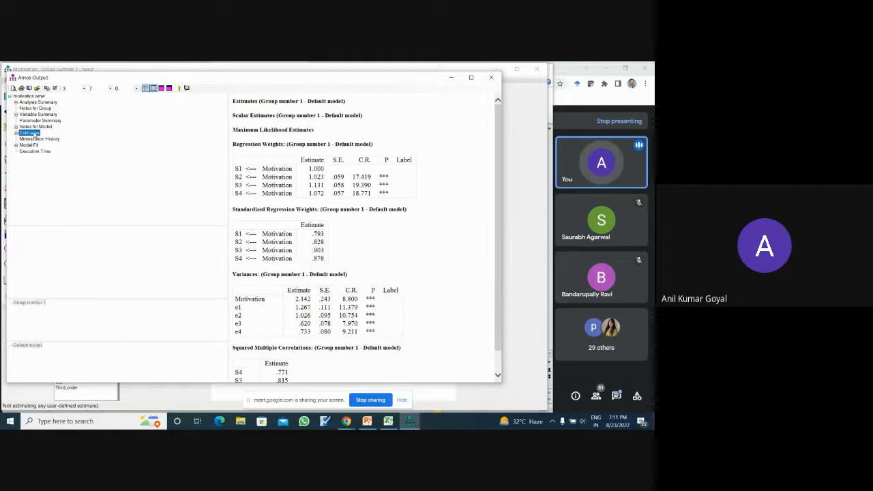
pyautogui.click(478, 170)
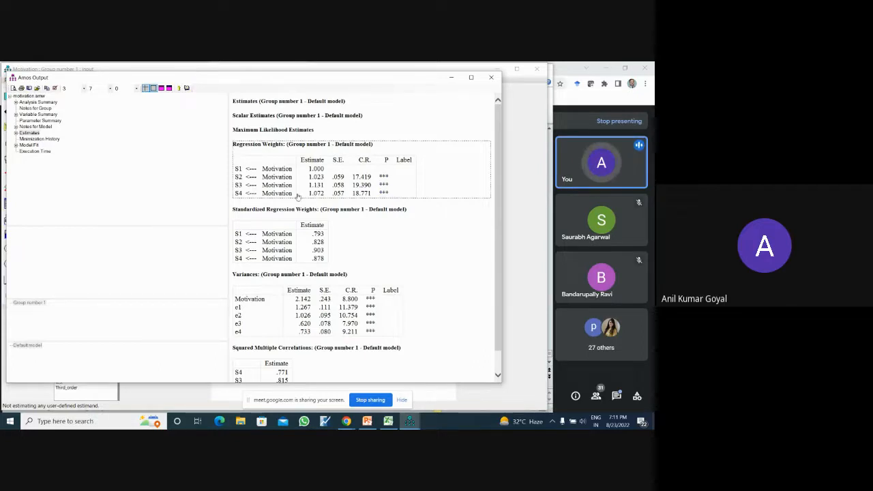
pyautogui.click(529, 232)
pyautogui.click(92, 96)
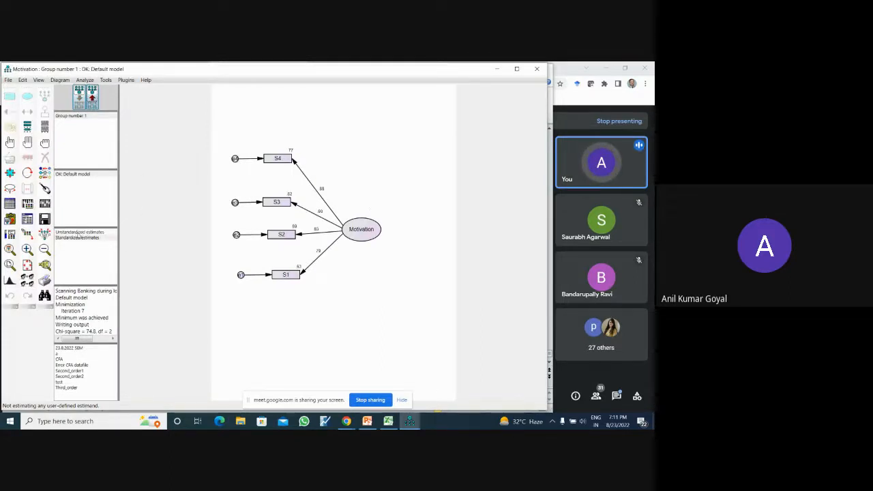
pyautogui.click(79, 232)
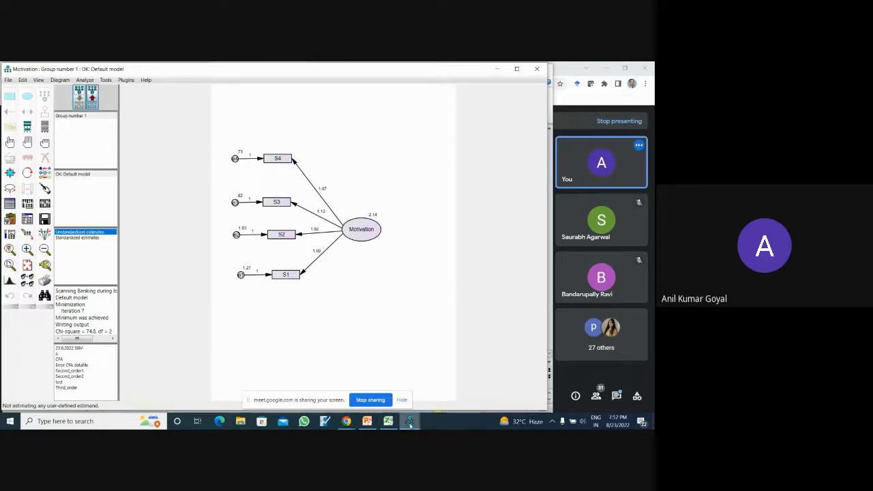
# - Return to the output's Estimates and examine the standardized weights, variances and squared multiple correlations
pyautogui.moveTo(409, 423)
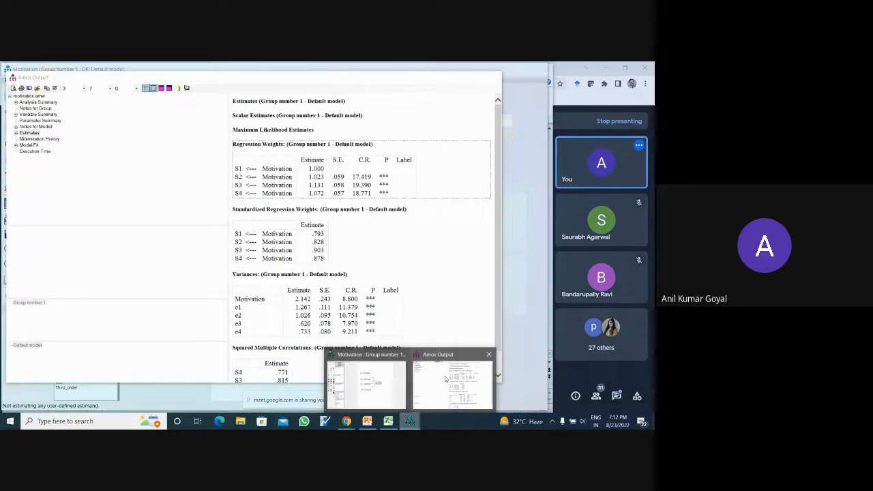
pyautogui.click(452, 375)
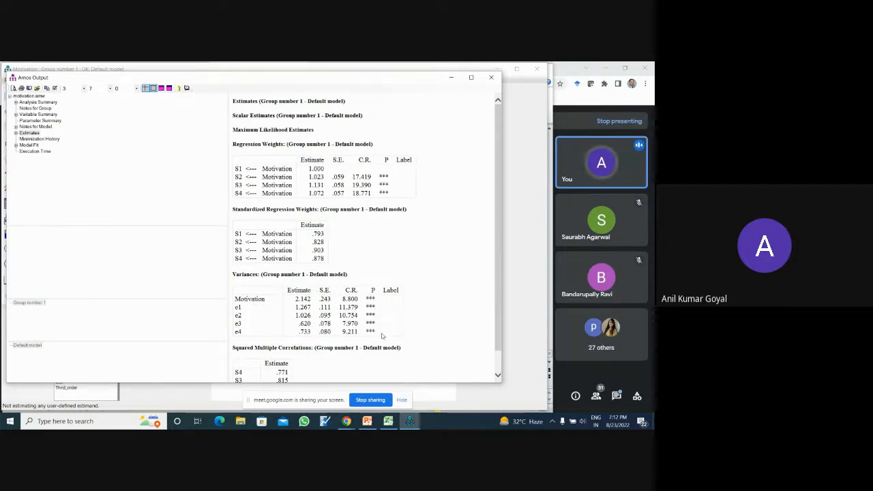
pyautogui.moveTo(497, 272); pyautogui.dragTo(510, 321)
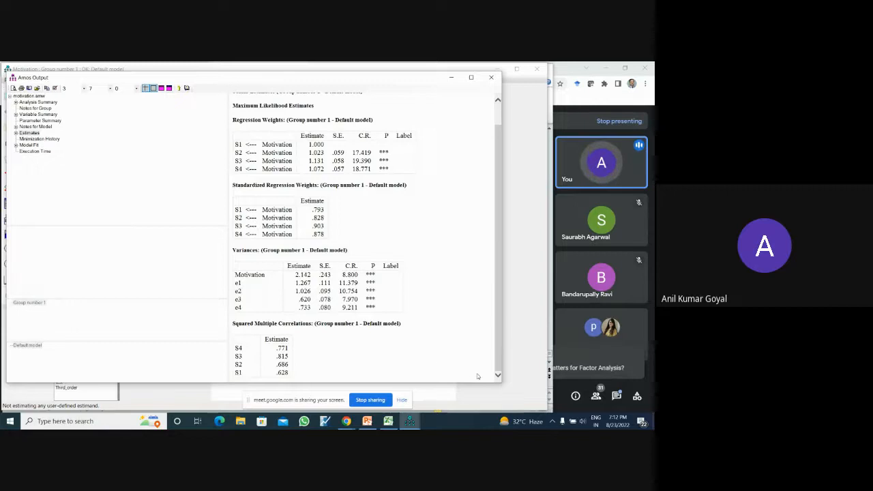
# - Switch to the Google Meet call, read the latest in-call message, and close the chat
pyautogui.click(563, 390)
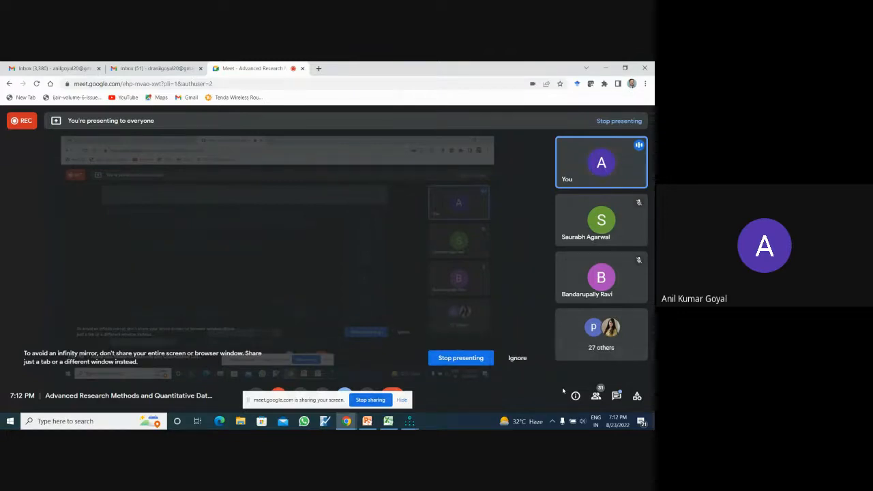
pyautogui.click(615, 396)
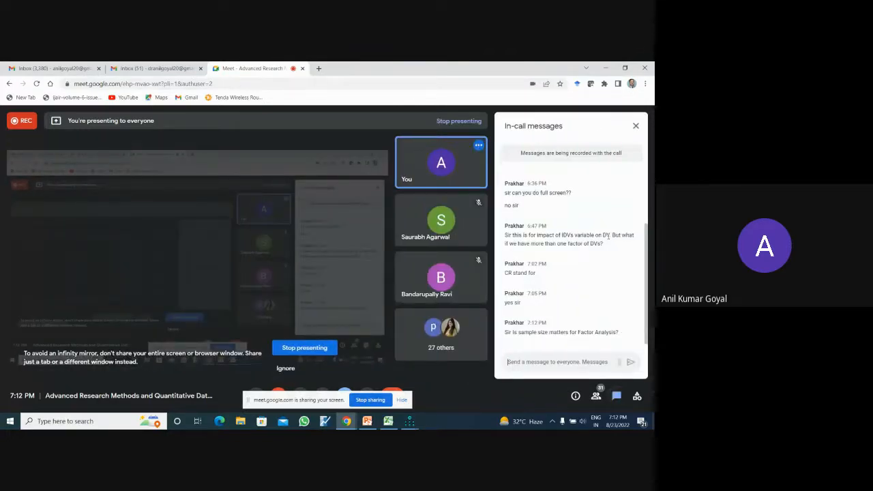
pyautogui.click(635, 125)
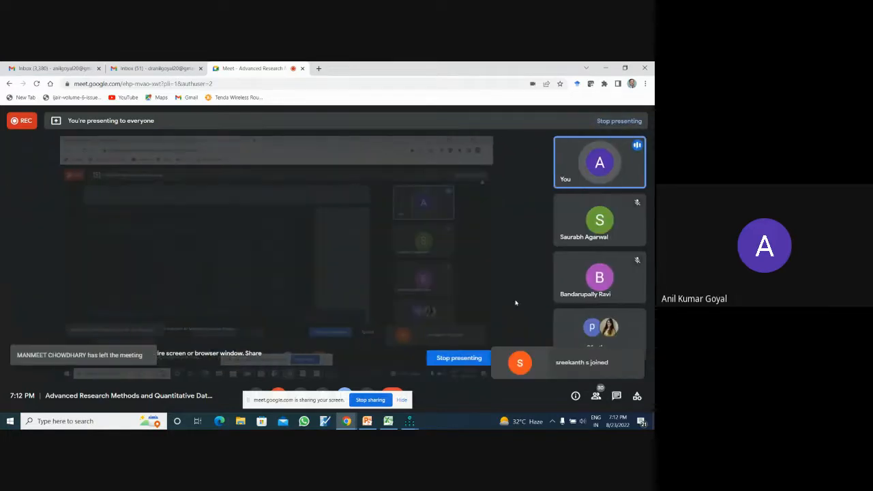
# - Switch back to the Amos output and view the Minimization History and the Model Fit summary
pyautogui.click(409, 422)
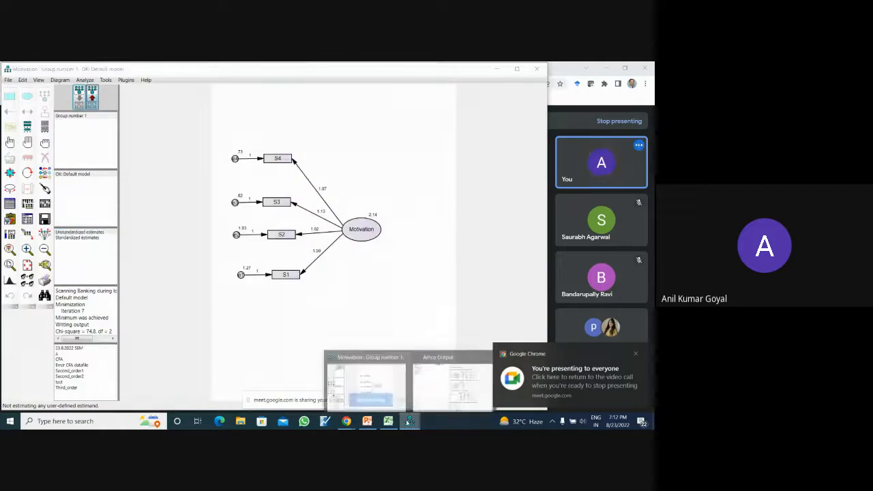
pyautogui.click(436, 399)
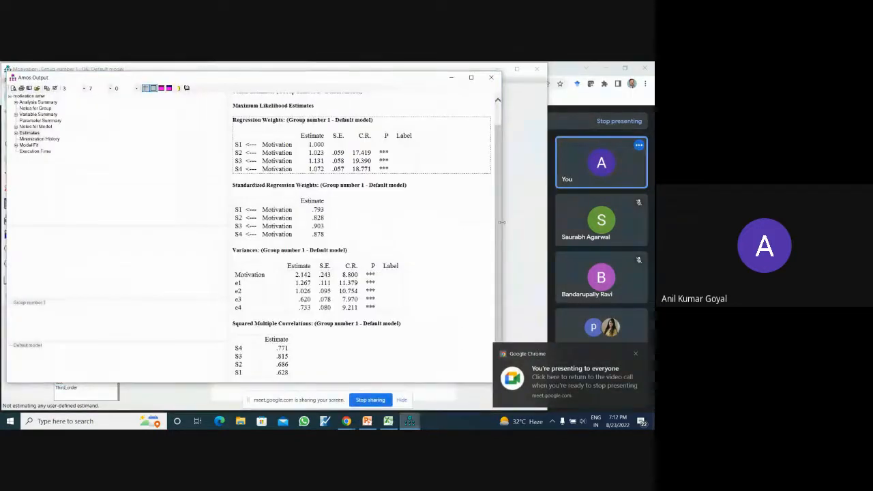
pyautogui.moveTo(500, 222); pyautogui.dragTo(500, 184)
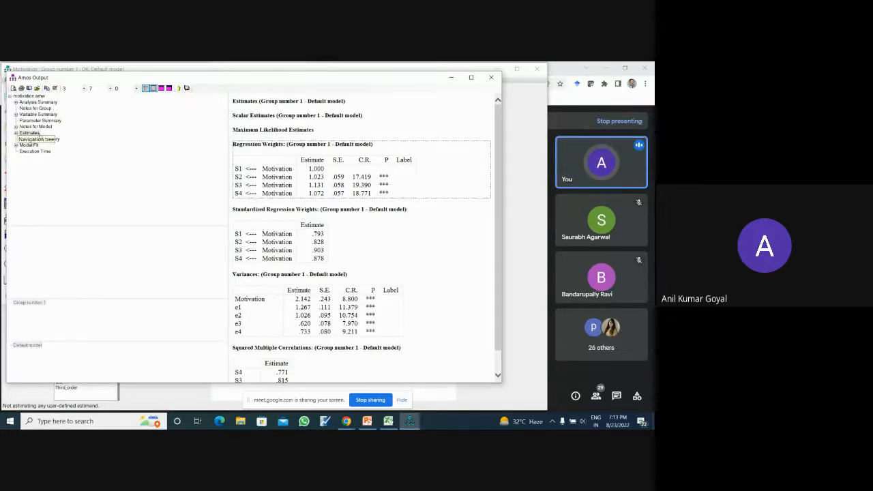
pyautogui.click(56, 139)
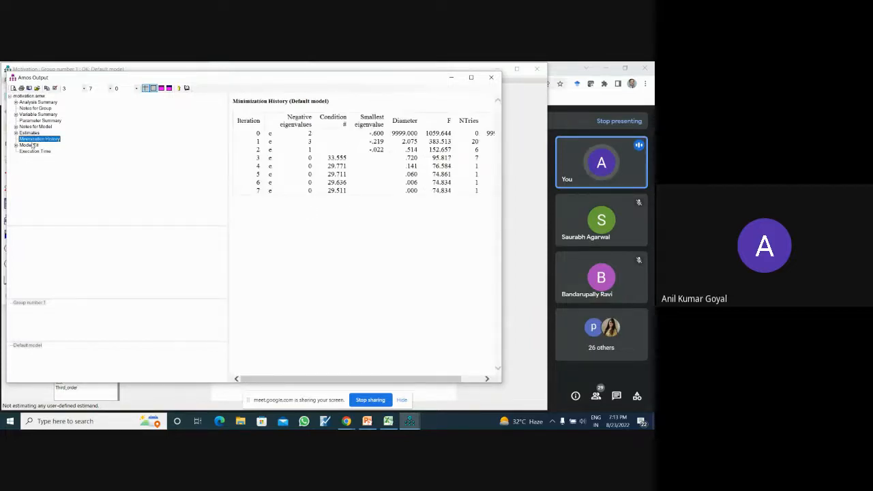
pyautogui.click(30, 146)
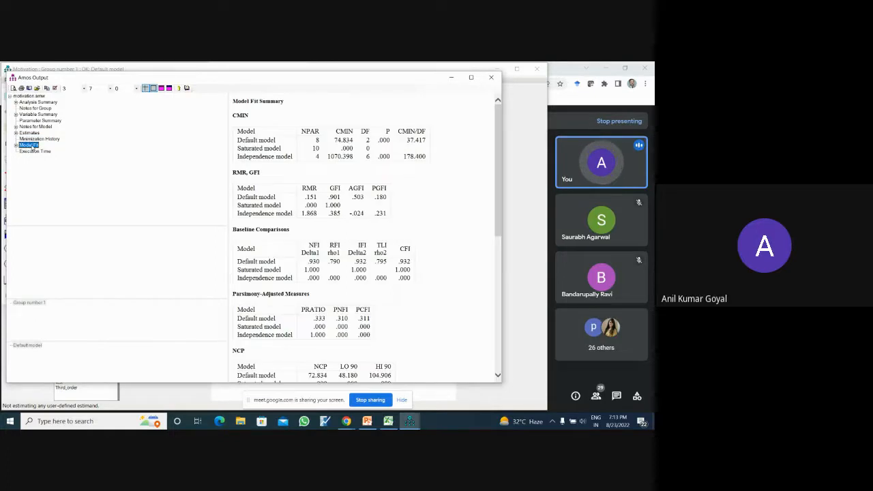
# - Switch to PowerPoint, open the Model Fit Indices slide and highlight CFI among the goodness of fit indicators
pyautogui.moveTo(499, 206); pyautogui.dragTo(507, 161)
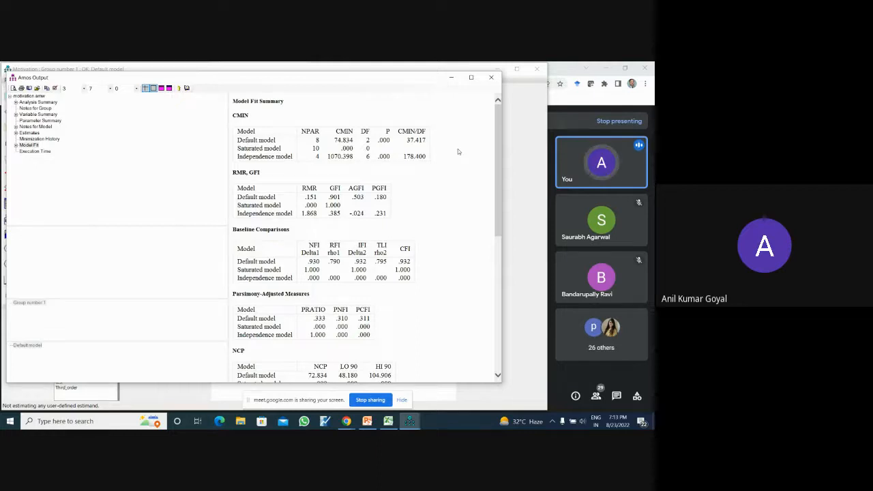
pyautogui.click(367, 421)
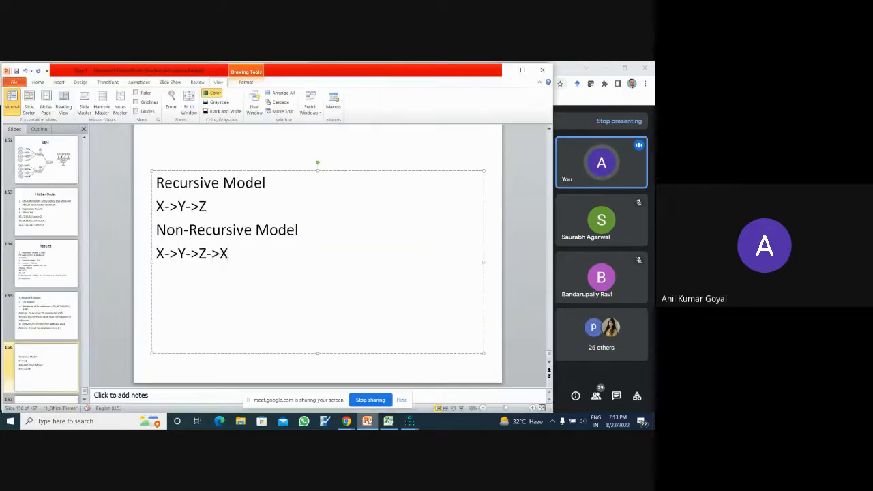
pyautogui.click(46, 315)
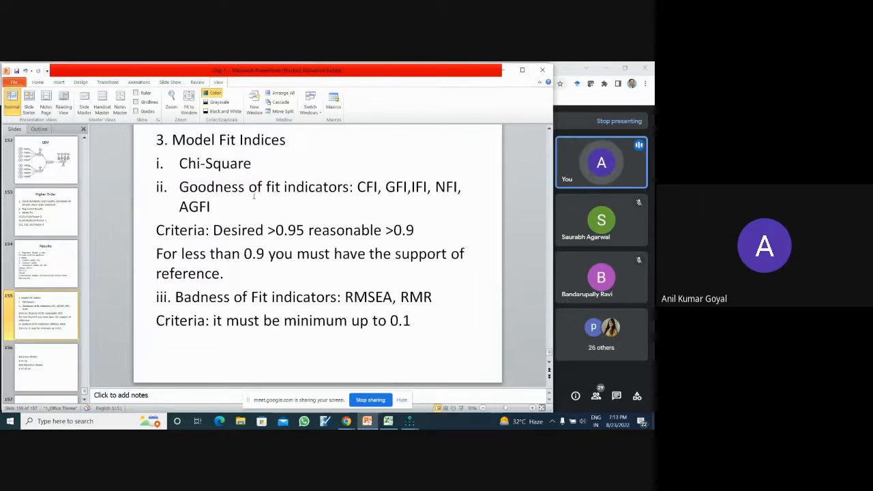
pyautogui.moveTo(358, 187); pyautogui.dragTo(377, 193)
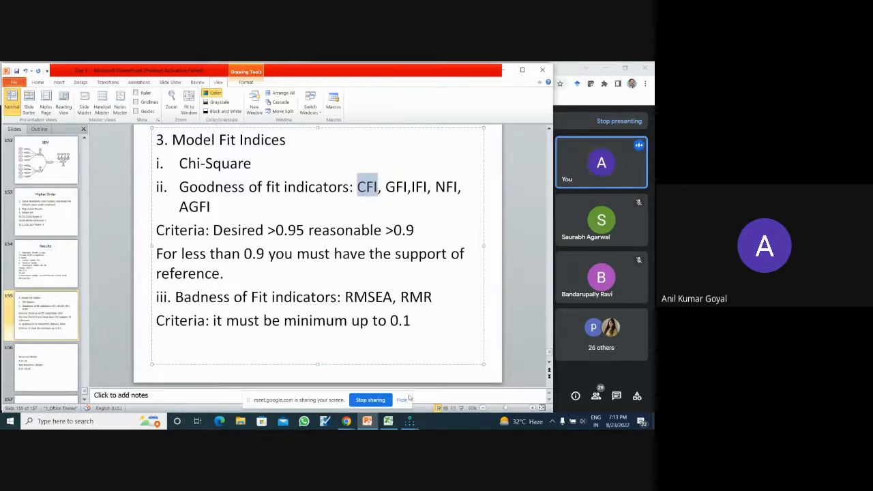
# - Switch back to the Amos output and read the definitions of GFI, CFI, NFI and CMIN in the Model Fit Summary
pyautogui.click(410, 422)
pyautogui.click(451, 382)
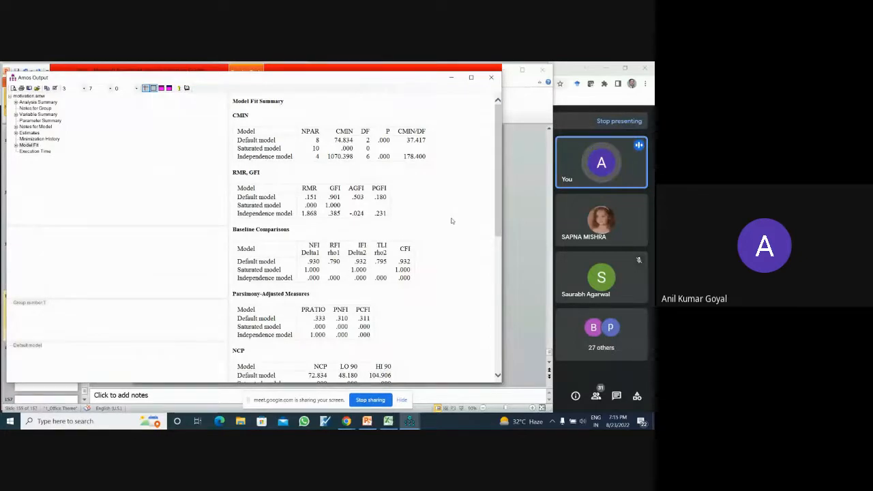
pyautogui.click(335, 189)
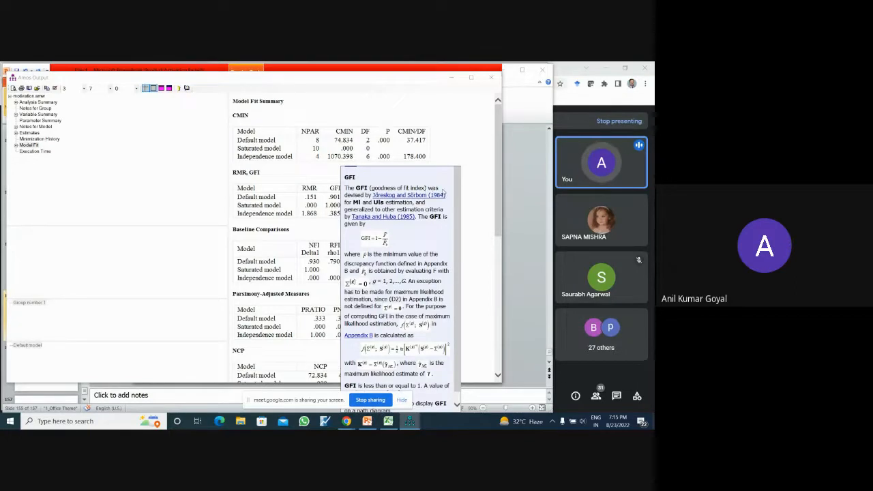
pyautogui.click(472, 222)
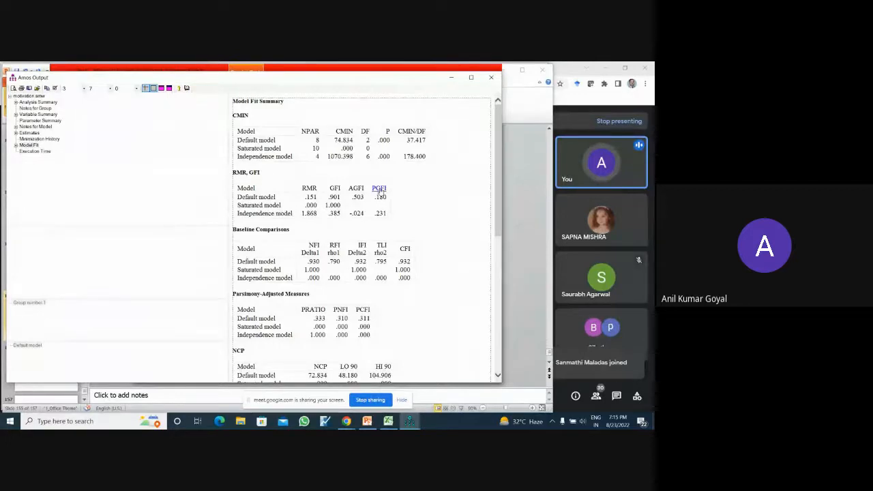
pyautogui.click(405, 250)
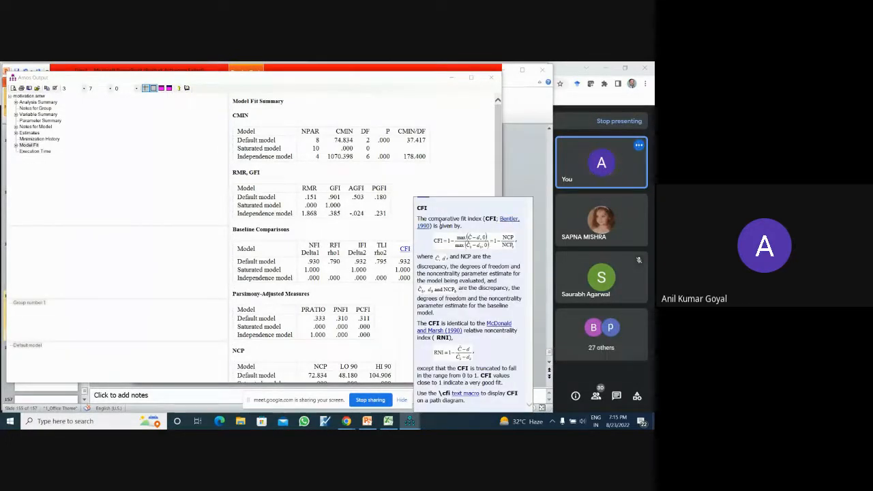
pyautogui.click(402, 225)
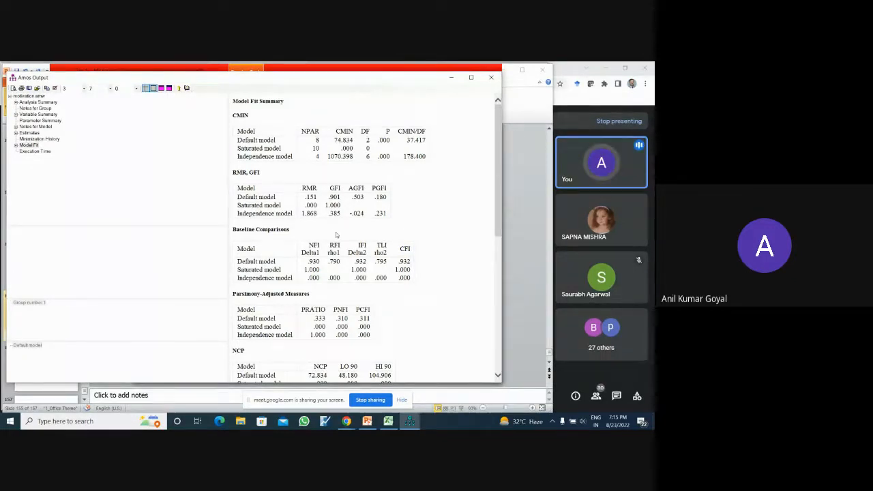
pyautogui.click(314, 246)
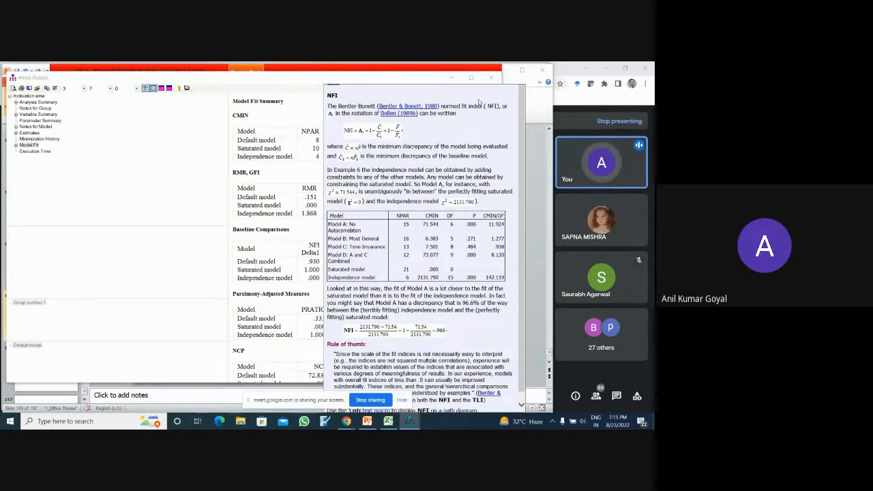
pyautogui.click(300, 109)
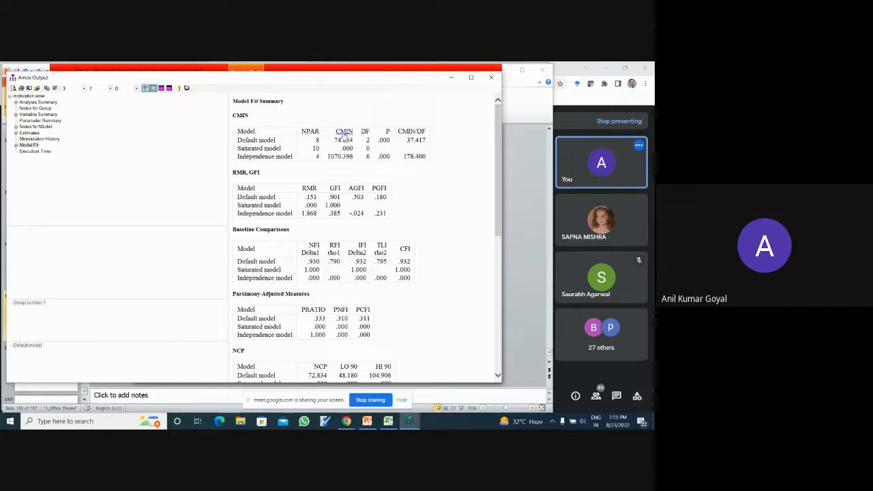
pyautogui.click(344, 132)
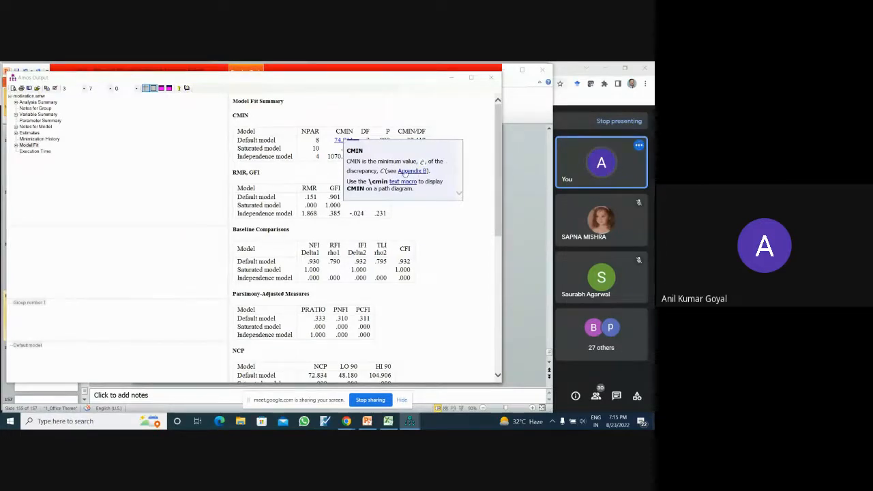
pyautogui.click(448, 237)
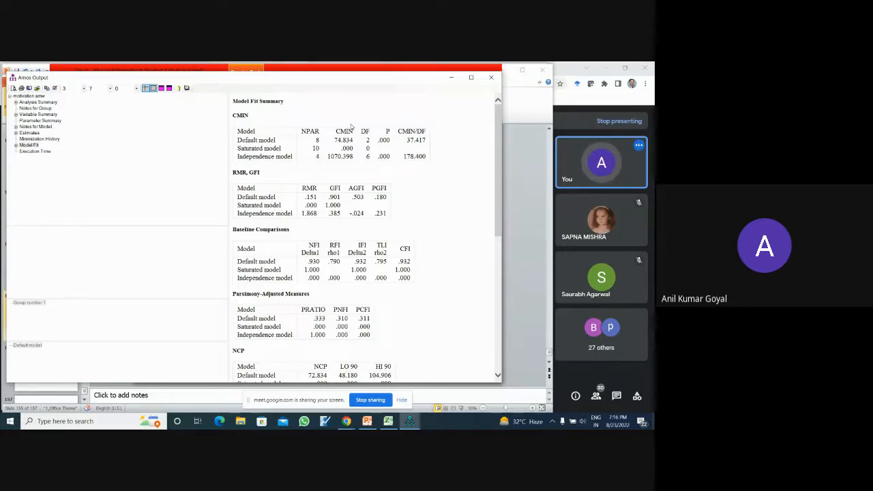
# - Review the output's variable, analysis and parameter summaries and group notes, and highlight the chi-square value in Notes for Model
pyautogui.click(41, 121)
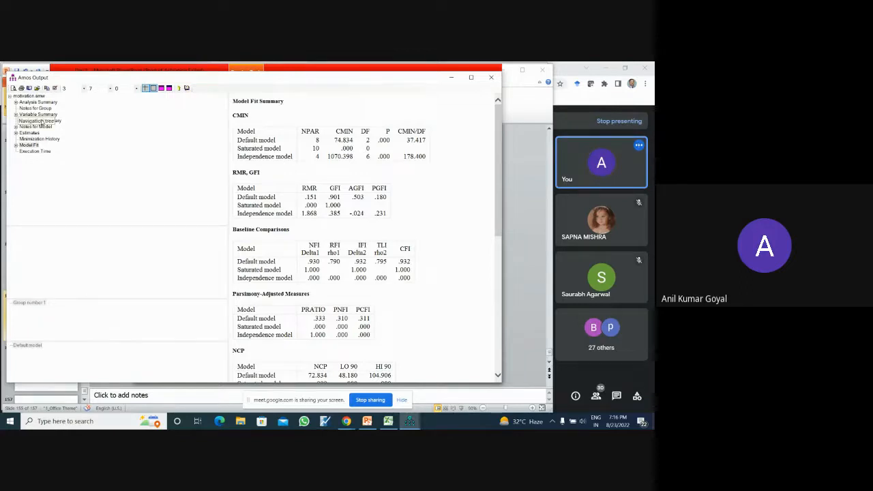
pyautogui.click(40, 113)
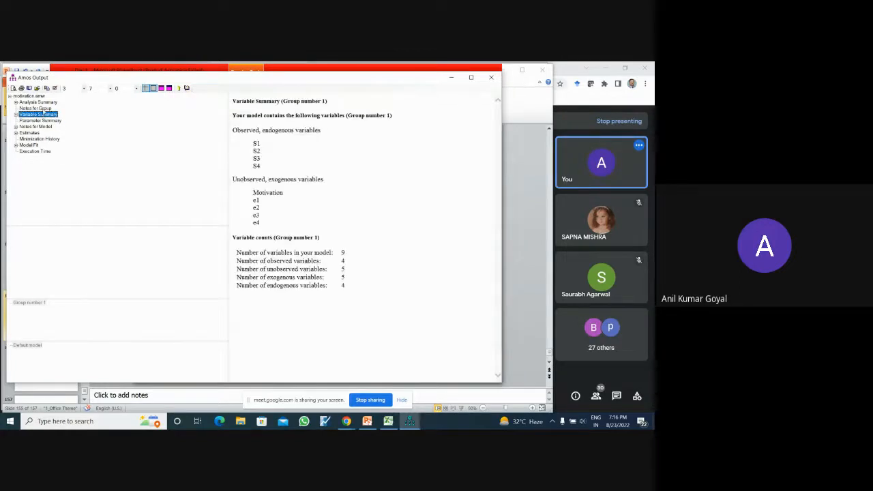
pyautogui.click(36, 107)
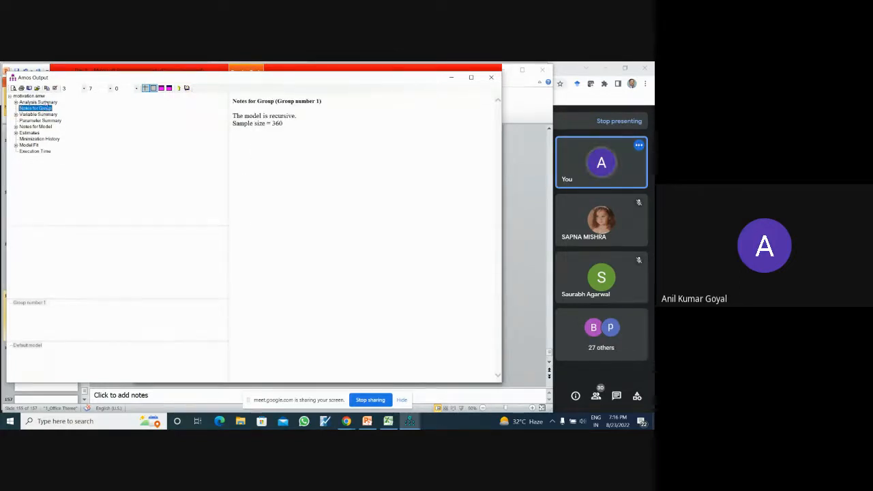
pyautogui.click(46, 103)
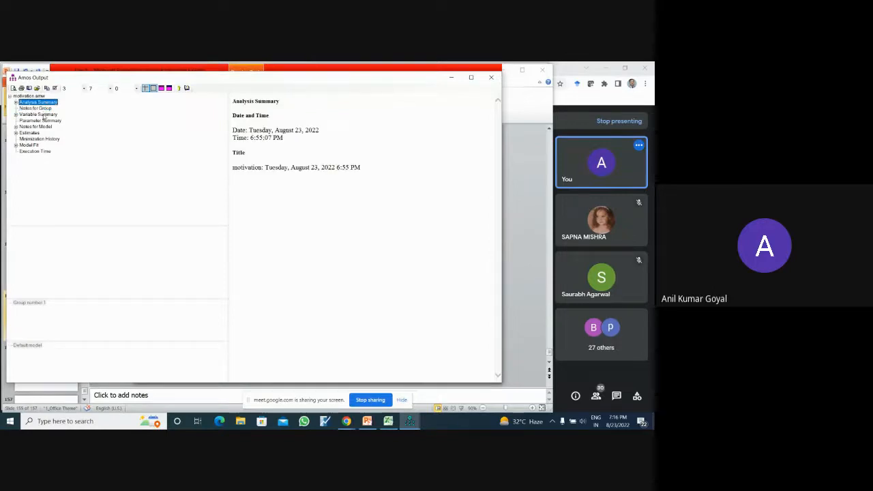
pyautogui.click(42, 115)
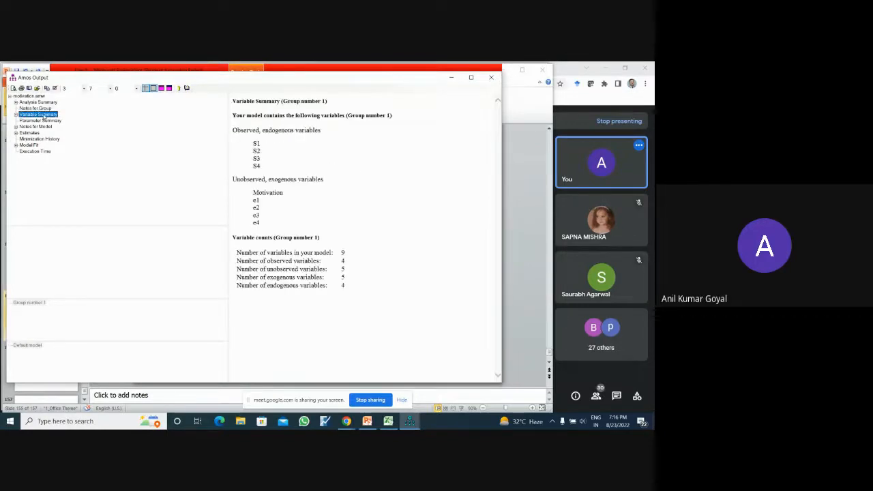
pyautogui.click(37, 107)
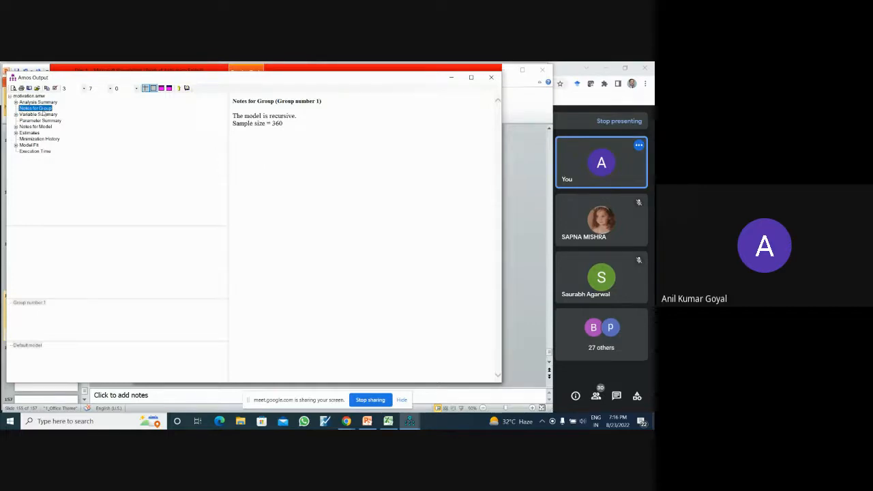
pyautogui.click(42, 115)
pyautogui.click(42, 120)
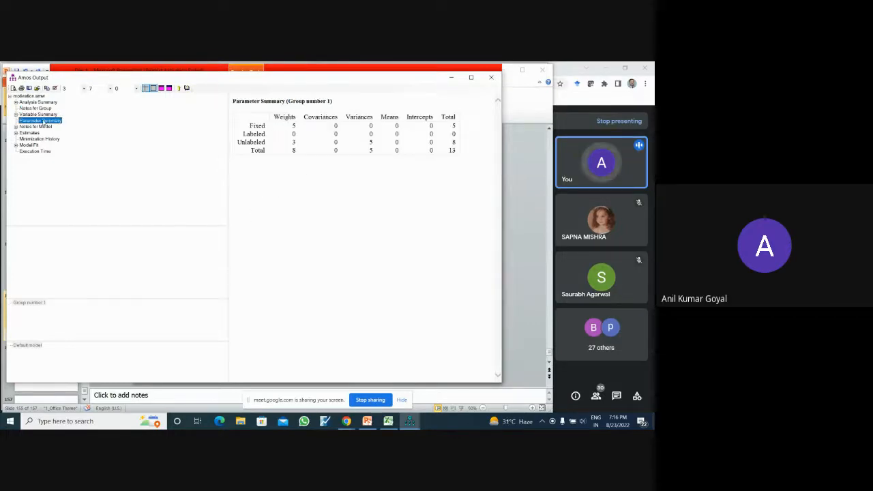
pyautogui.click(42, 126)
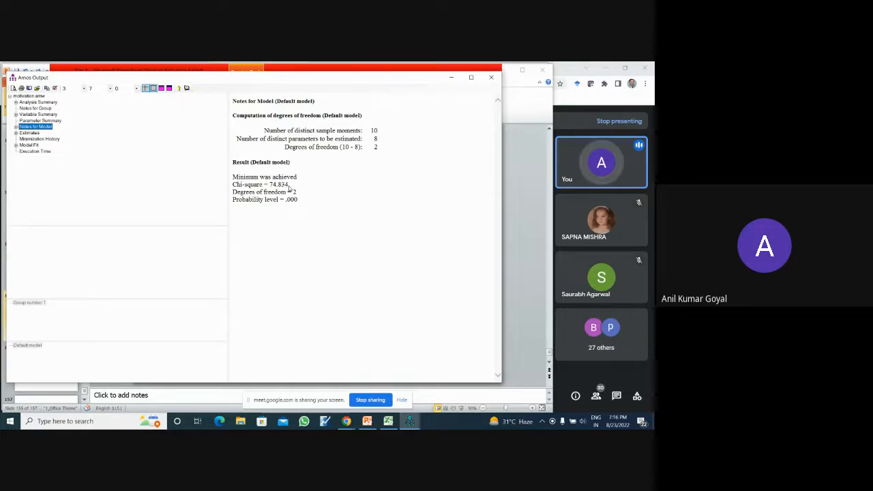
pyautogui.moveTo(288, 185); pyautogui.dragTo(269, 185)
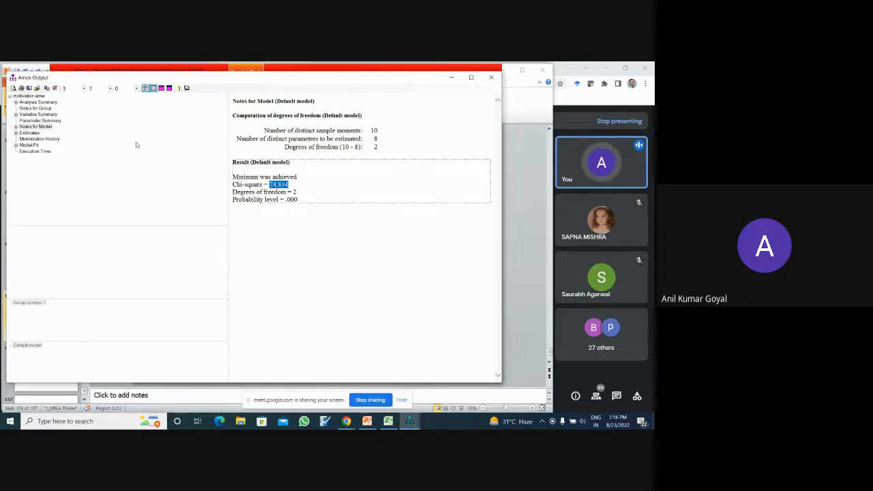
# - Return to the Model Fit Summary and read the definitions of DF and AGFI
pyautogui.click(29, 144)
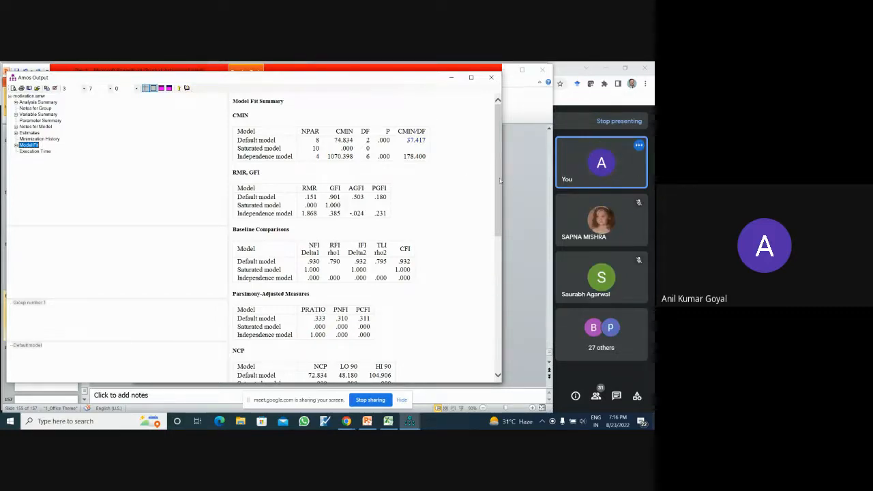
pyautogui.moveTo(500, 180)
pyautogui.mouseDown()
pyautogui.moveTo(504, 298)
pyautogui.moveTo(503, 164)
pyautogui.mouseUp()
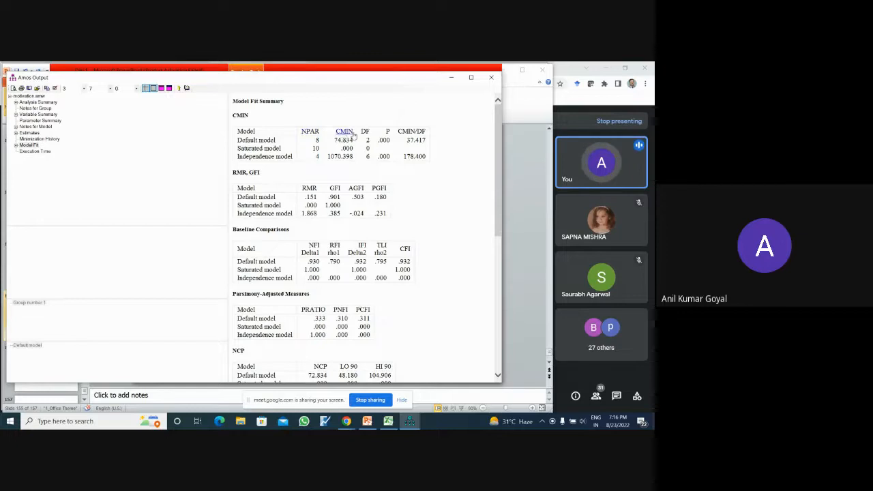
pyautogui.click(365, 132)
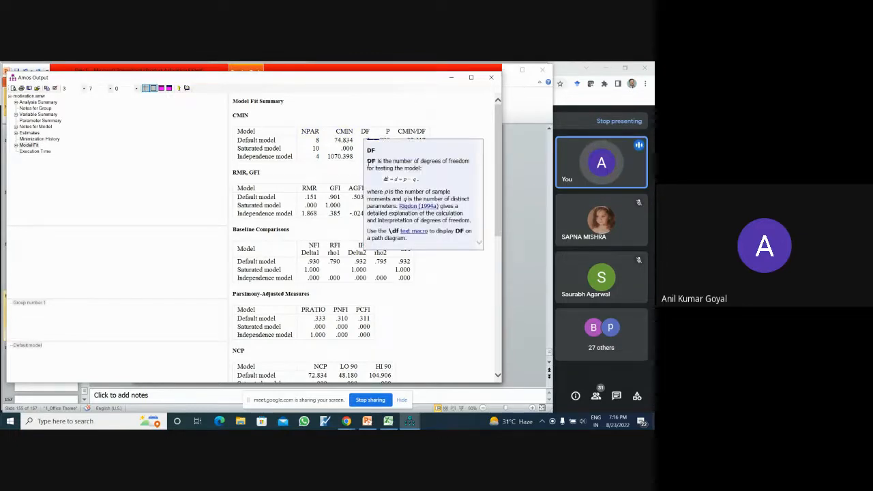
pyautogui.click(472, 121)
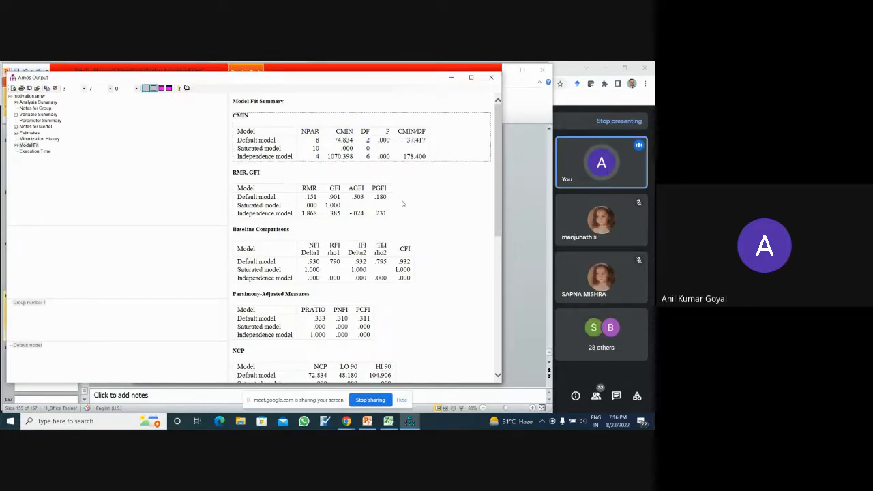
pyautogui.click(356, 189)
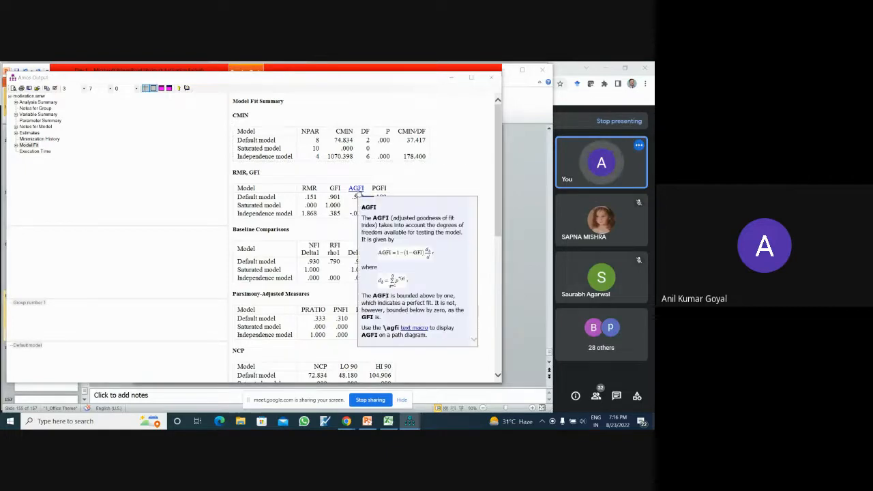
pyautogui.click(450, 187)
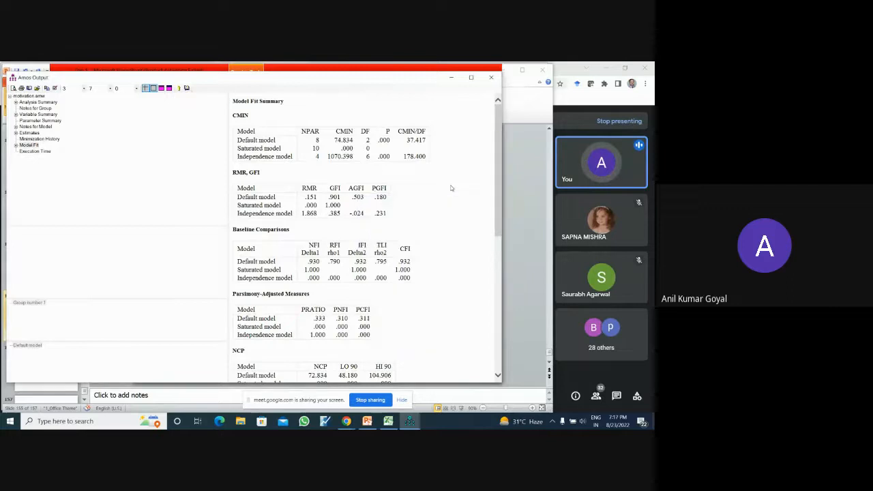
pyautogui.click(418, 181)
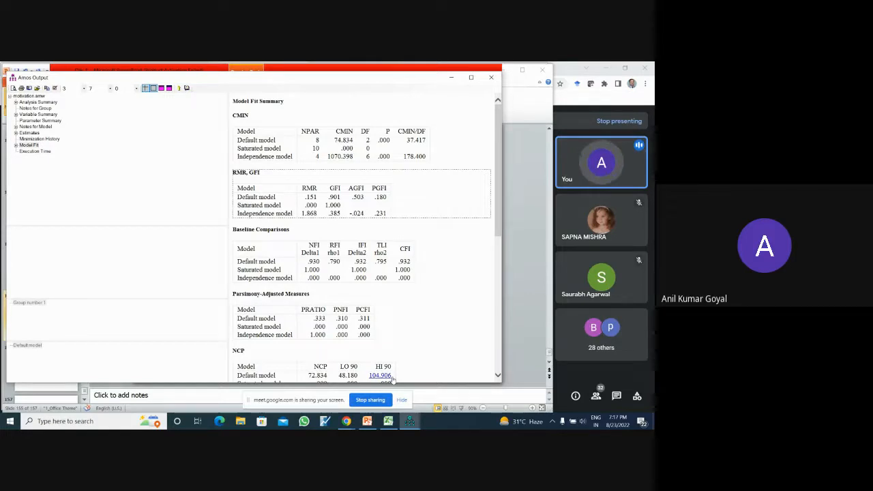
# - Switch to the Motivation path diagram, examine the Output and Estimation settings in Analysis Properties, and close the dialog
pyautogui.moveTo(412, 423)
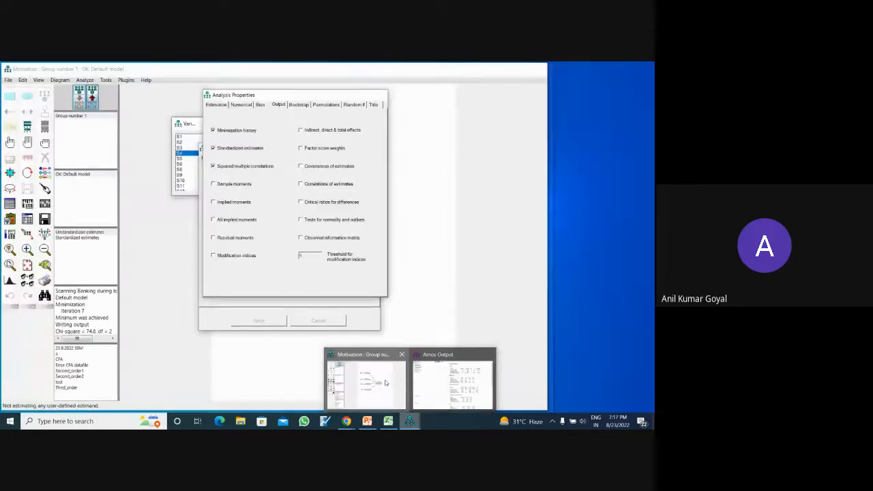
pyautogui.click(382, 382)
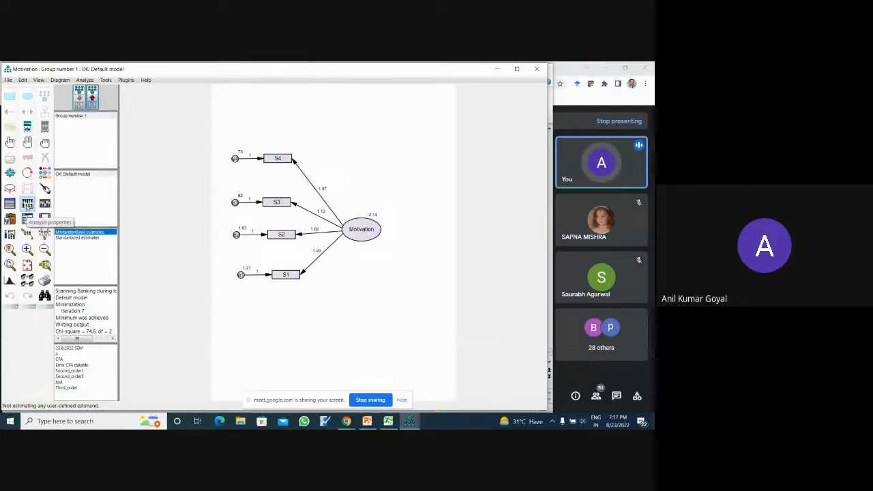
pyautogui.click(27, 203)
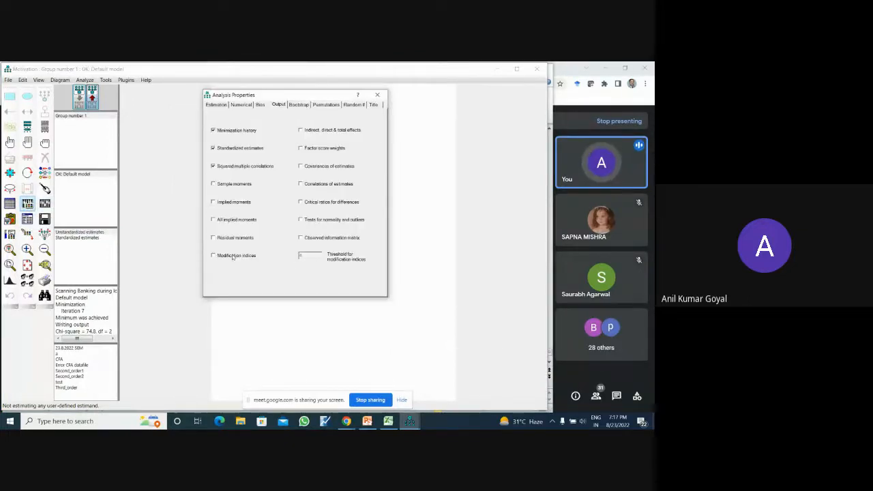
pyautogui.click(218, 106)
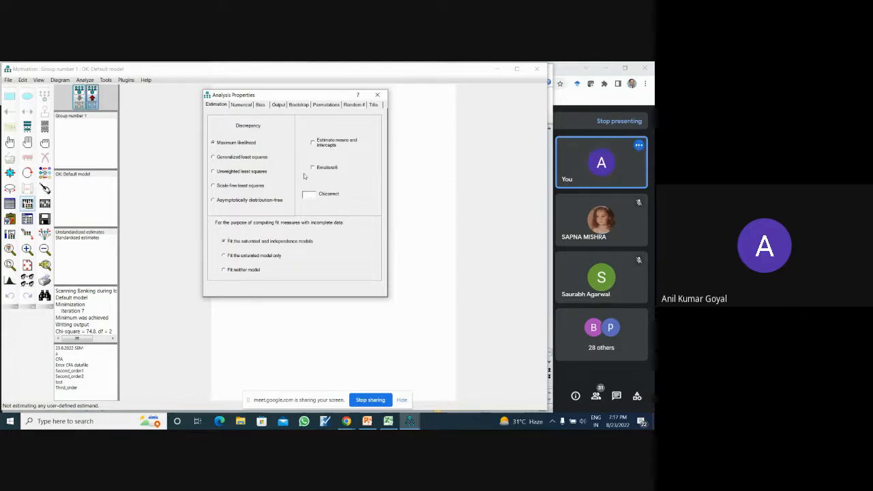
pyautogui.click(377, 96)
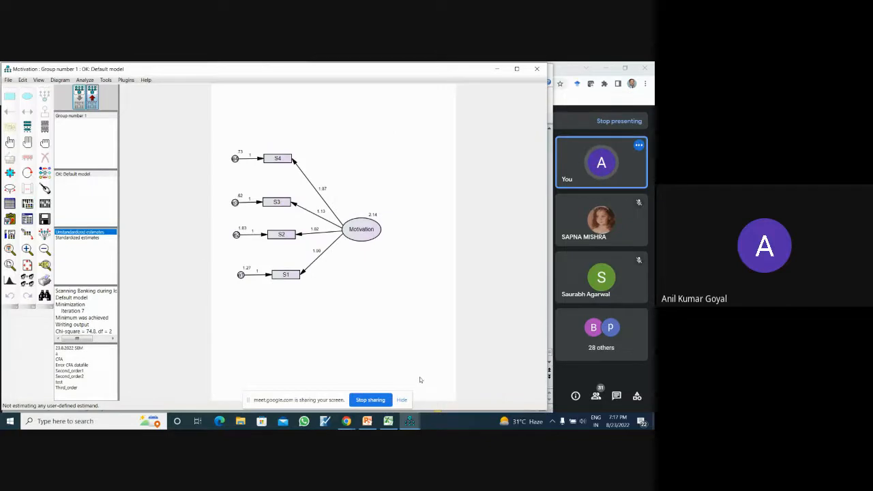
# - Switch to the Amos output and review the Model Fit Summary tables from CMIN through ECVI, including RMSEA and baseline comparisons
pyautogui.moveTo(409, 421)
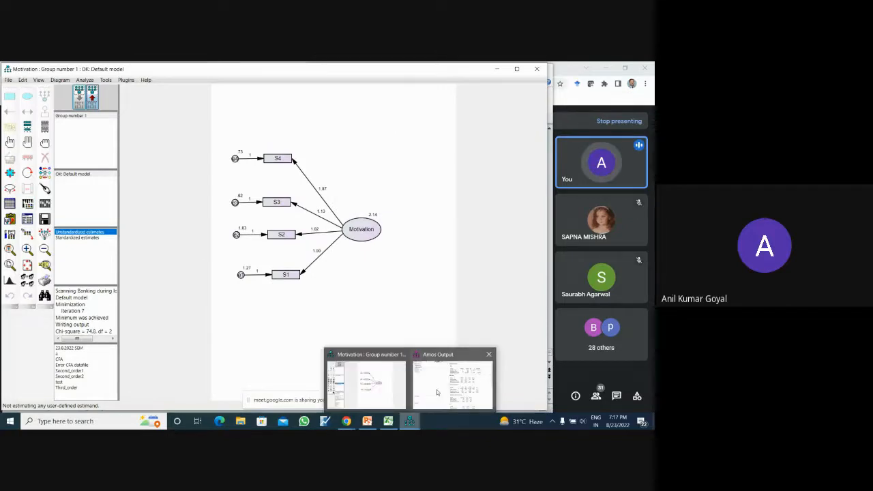
pyautogui.click(436, 388)
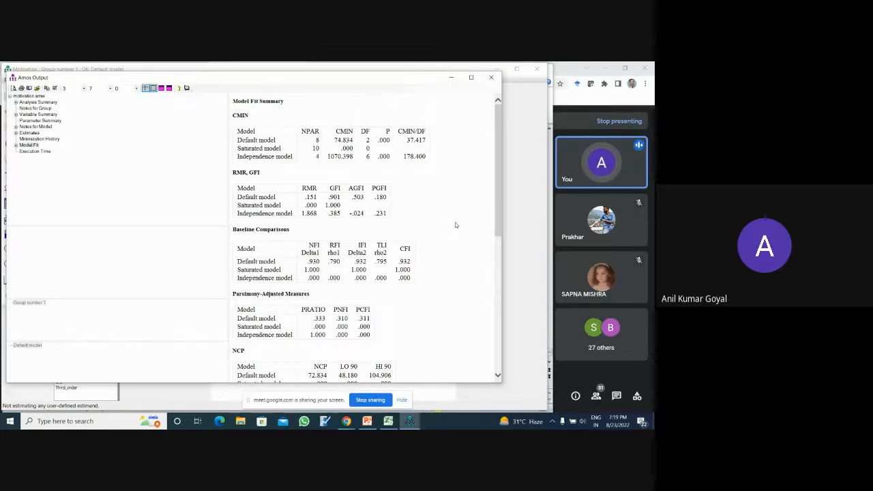
pyautogui.moveTo(498, 225); pyautogui.dragTo(506, 319)
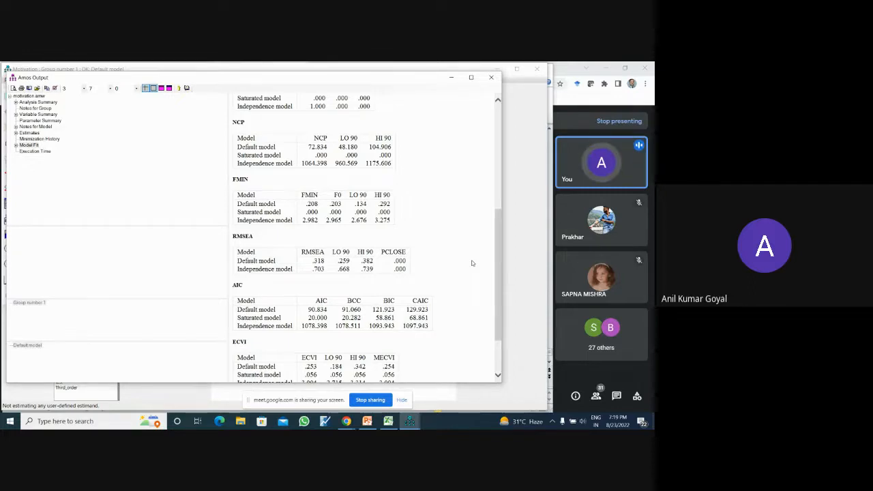
pyautogui.moveTo(496, 259); pyautogui.dragTo(489, 144)
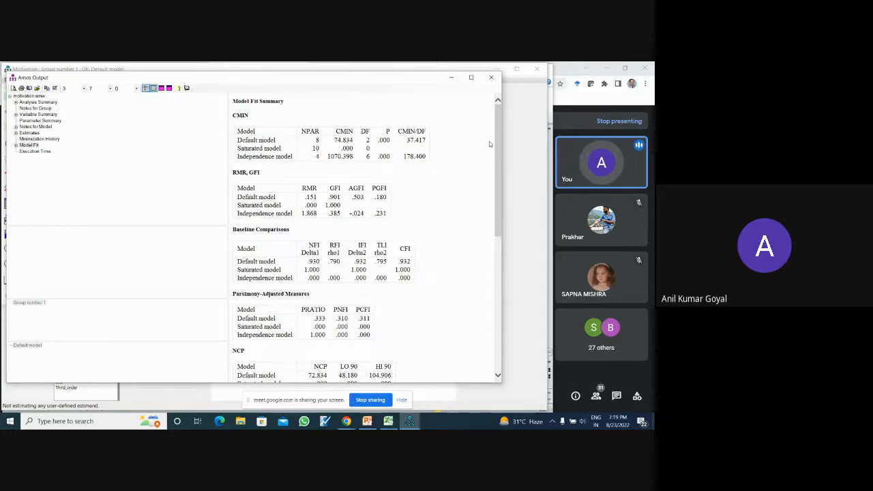
# - Review the Parameter Summary, Notes for Model and Estimates, including standardized regression weights, variances and squared multiple correlations
pyautogui.click(57, 121)
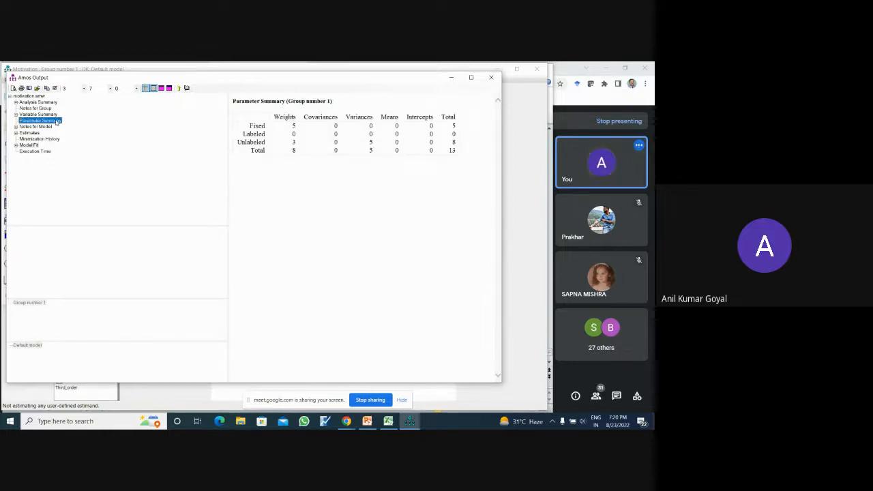
pyautogui.click(38, 127)
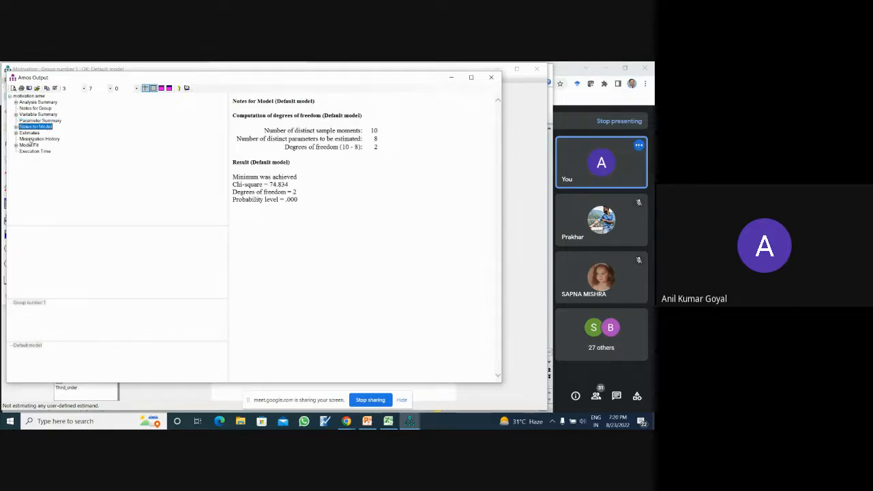
pyautogui.click(30, 133)
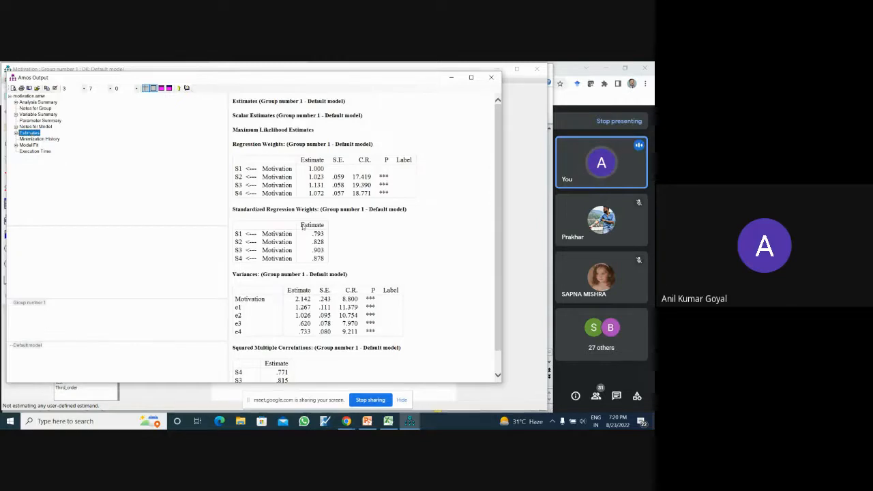
pyautogui.moveTo(497, 209); pyautogui.dragTo(515, 291)
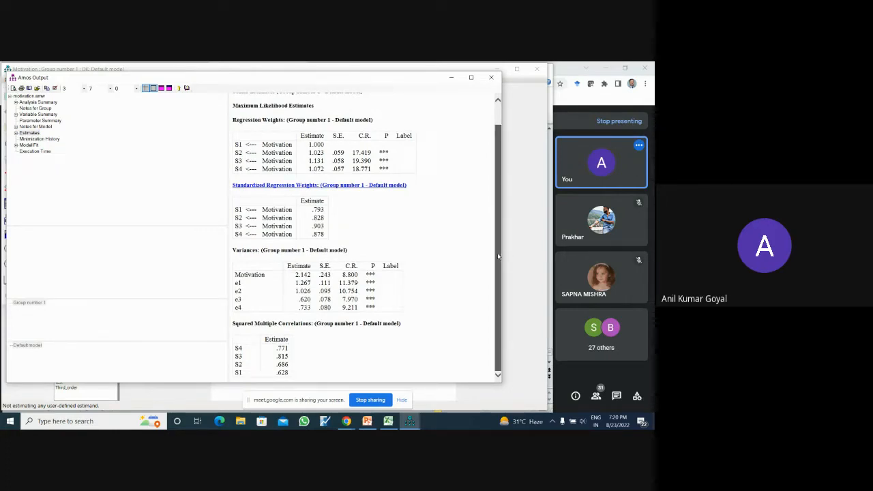
pyautogui.moveTo(499, 257); pyautogui.dragTo(497, 204)
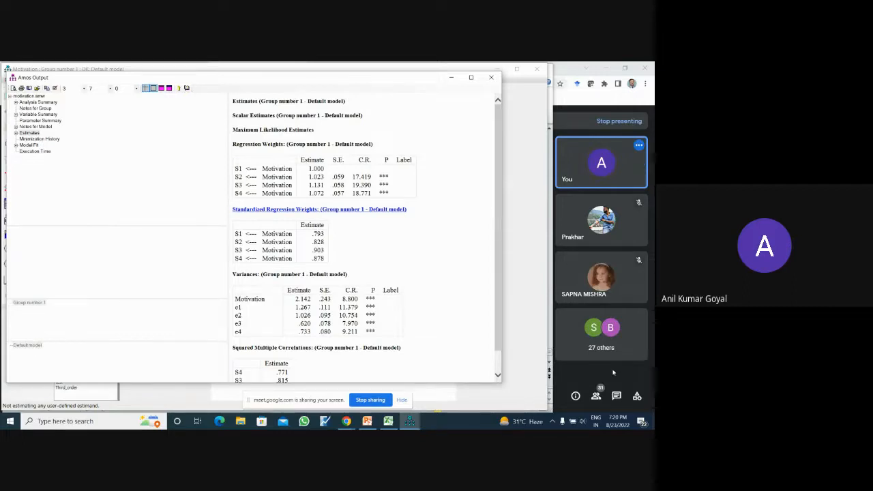
# - Switch to the Google Meet call, check the in-call messages and close them
pyautogui.click(584, 373)
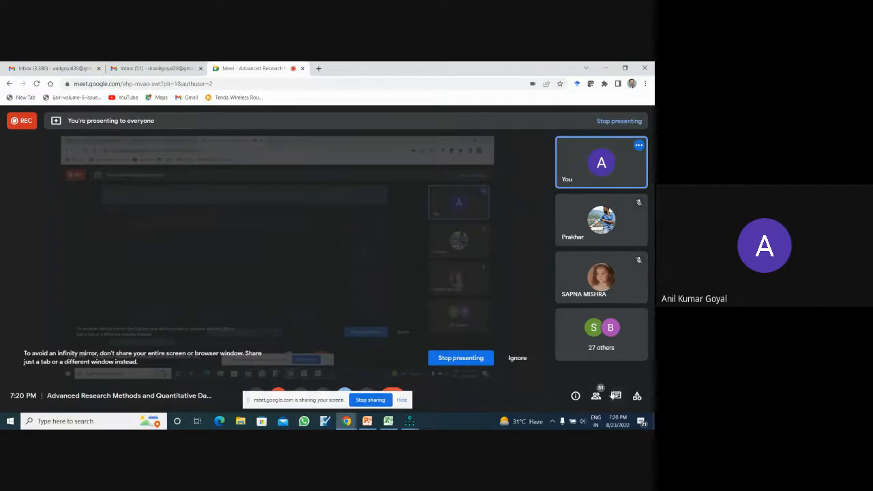
pyautogui.click(616, 397)
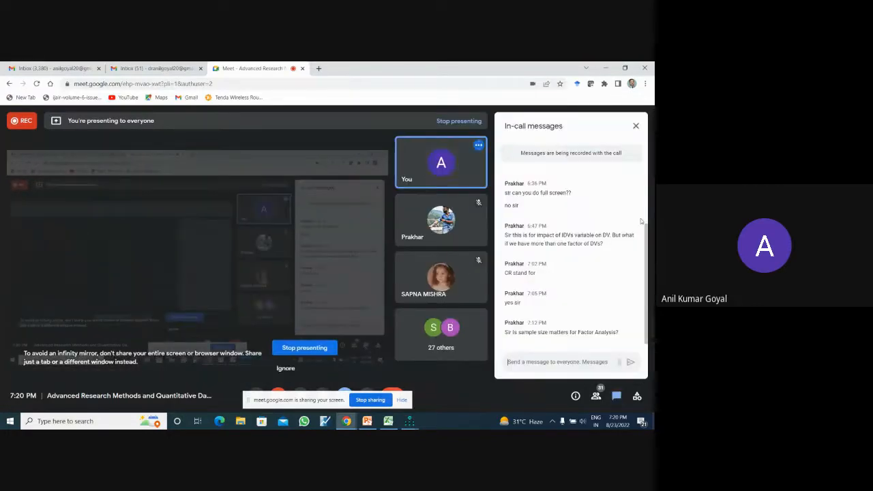
pyautogui.click(635, 126)
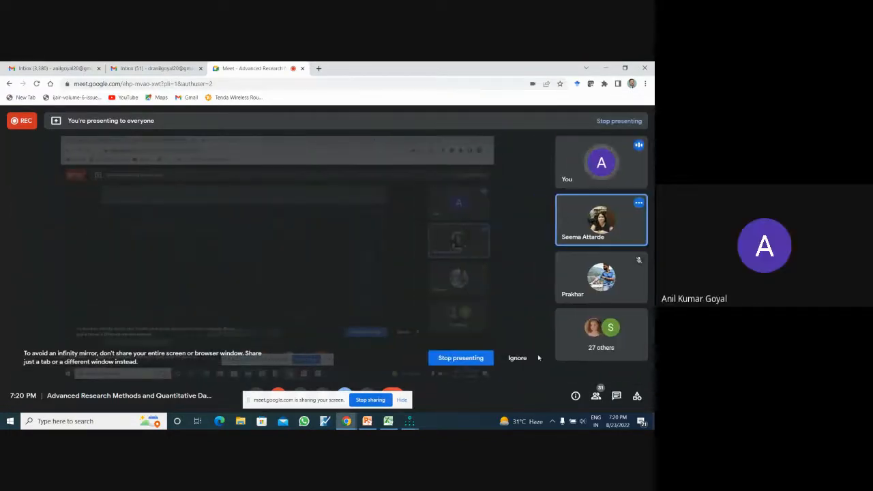
# - Switch back to the Amos path diagram and start a new project without saving changes to the Motivation model
pyautogui.moveTo(409, 420)
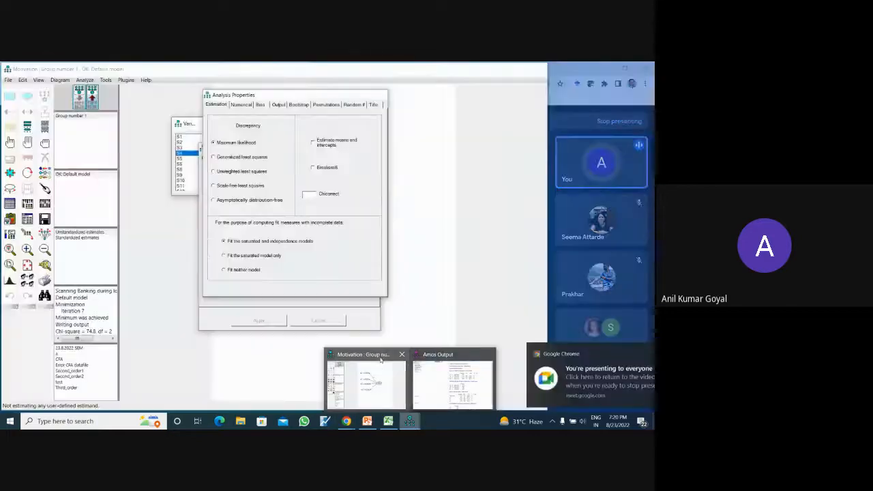
pyautogui.click(381, 359)
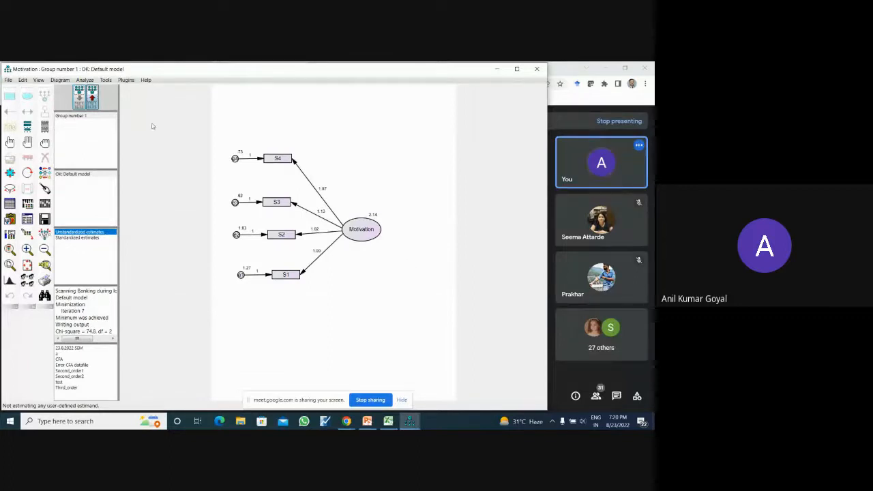
pyautogui.click(9, 80)
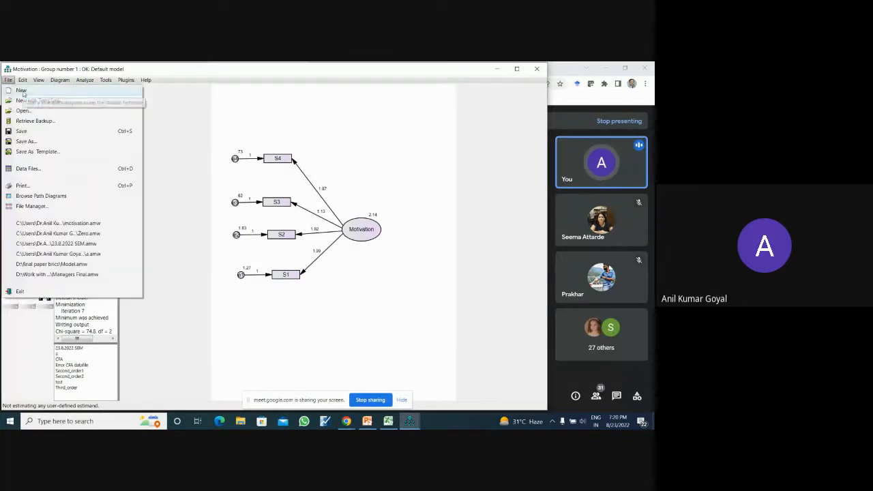
pyautogui.click(21, 90)
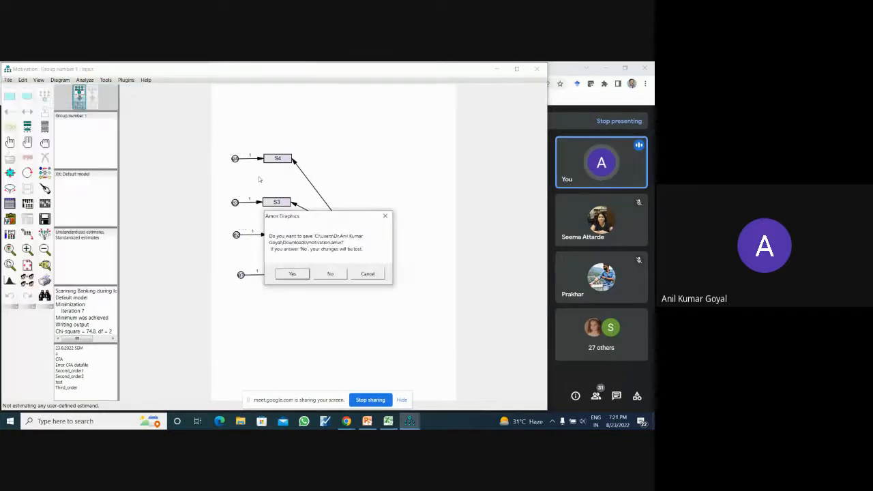
pyautogui.click(328, 275)
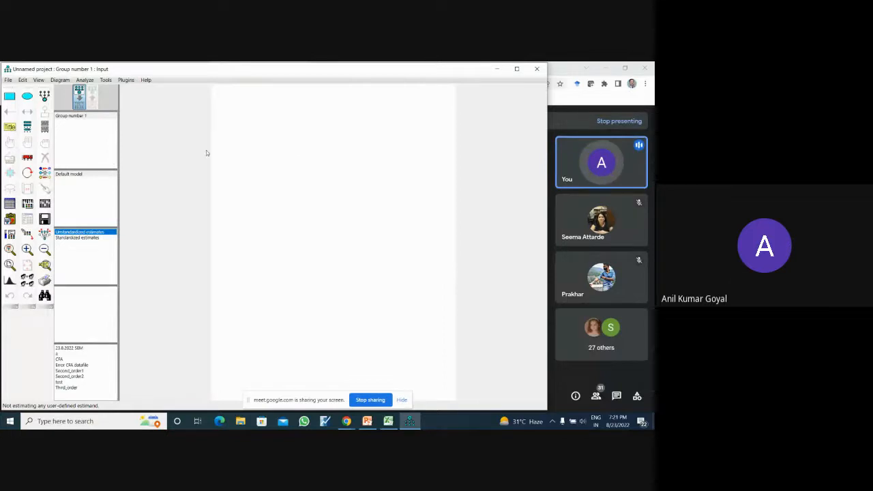
# - Load the SPSS file Banking during lockdown - SEM from the Day 1&2 folder as the data file for Group number 1
pyautogui.click(9, 203)
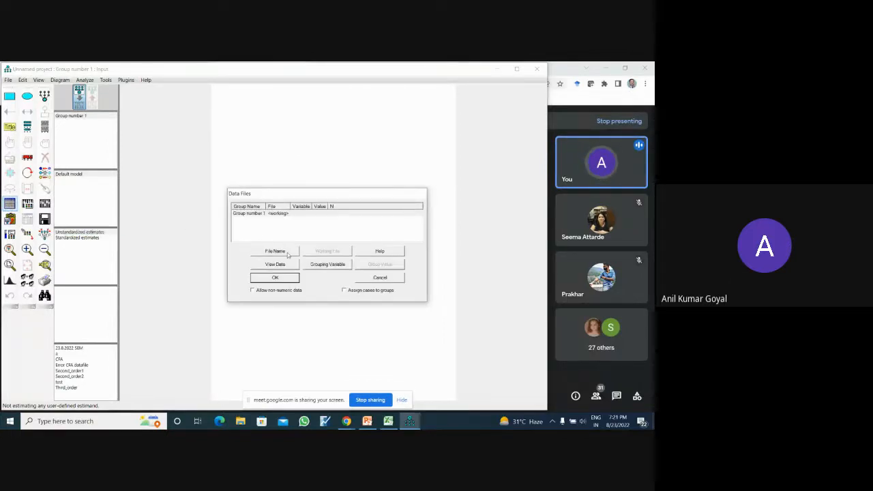
pyautogui.click(275, 251)
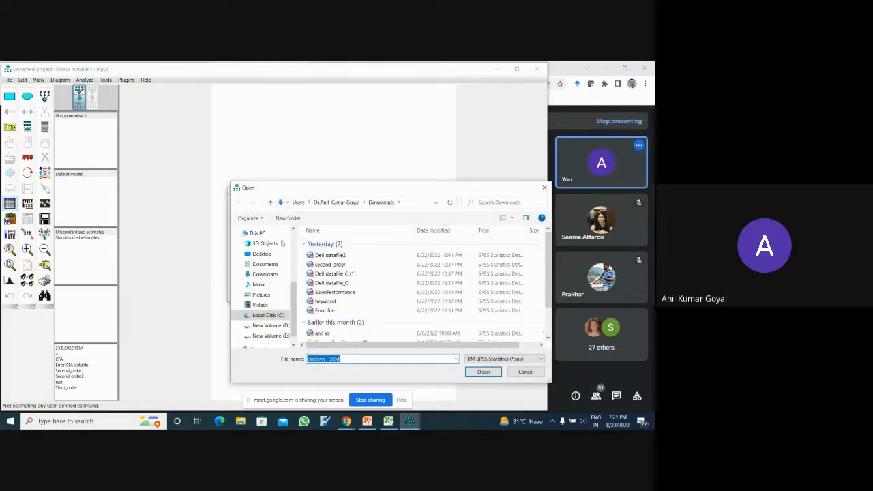
pyautogui.scroll(-1, 294, 324)
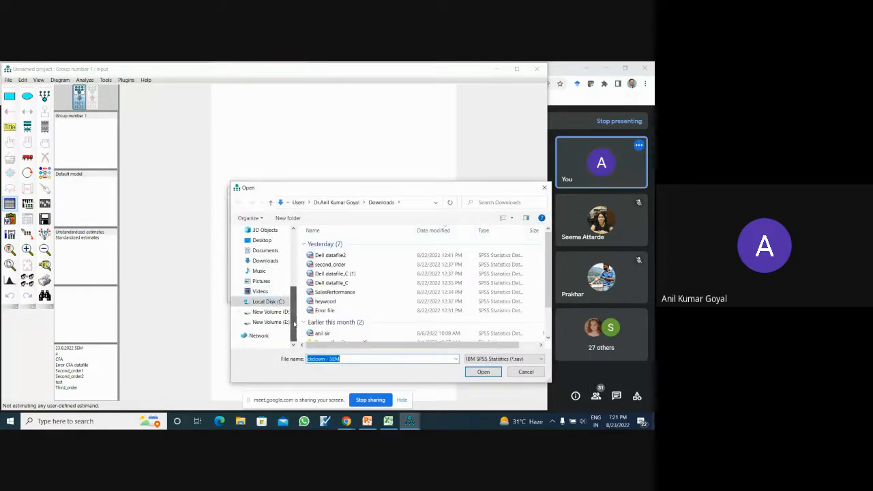
pyautogui.scroll(5, 295, 330)
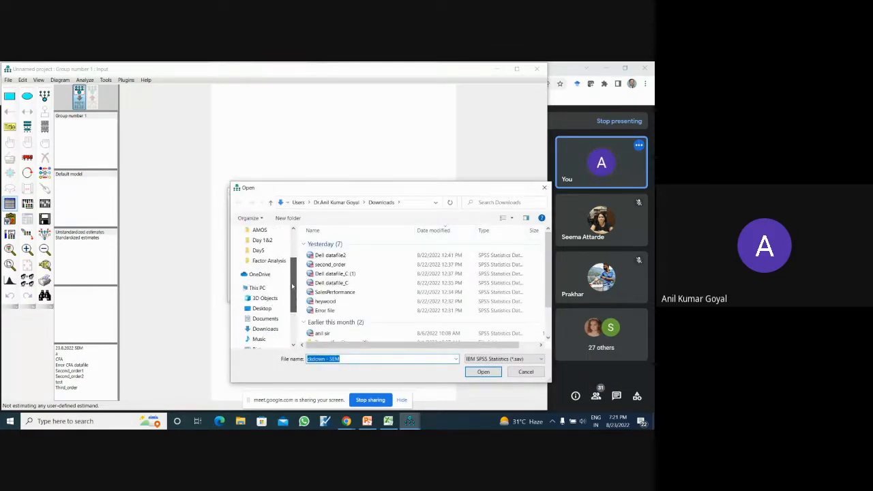
pyautogui.click(261, 240)
pyautogui.click(341, 243)
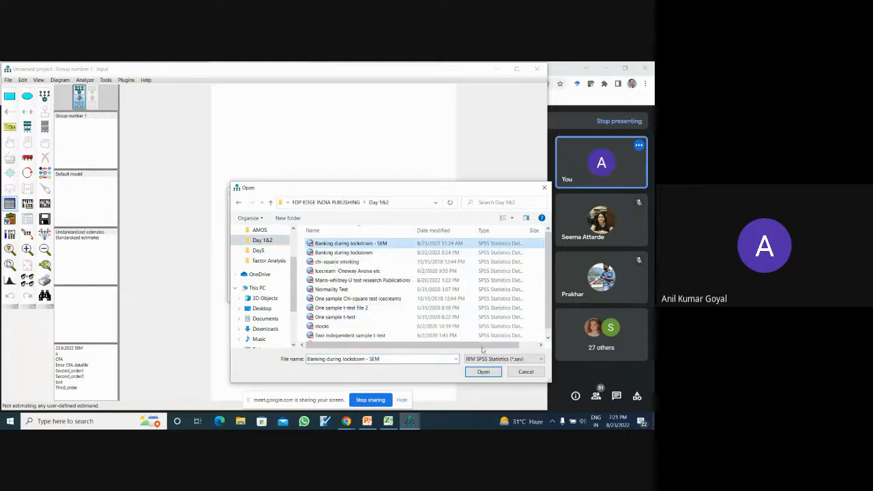
pyautogui.click(482, 372)
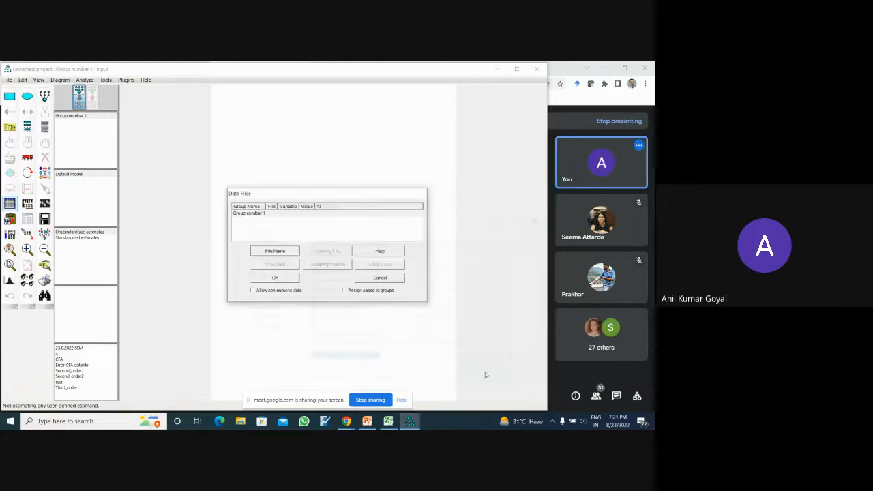
pyautogui.click(276, 278)
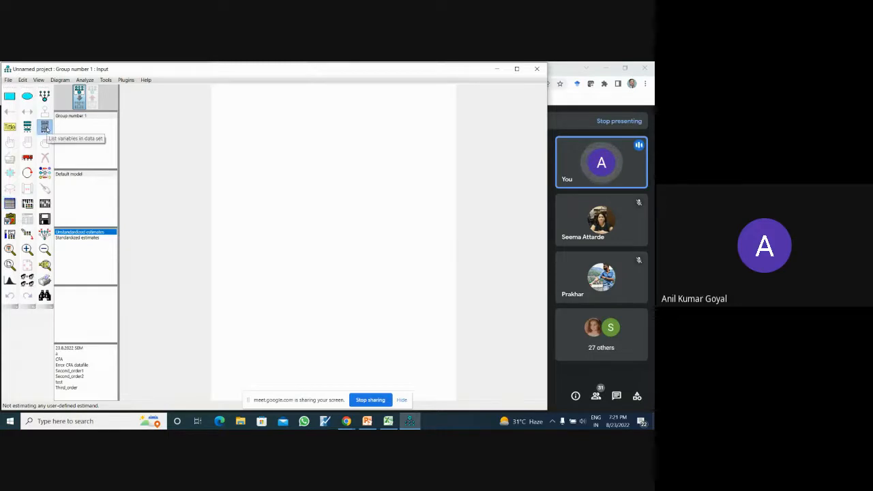
# - View the list of variables in the data set and close it
pyautogui.click(45, 127)
pyautogui.moveTo(231, 154); pyautogui.dragTo(229, 129)
pyautogui.click(229, 123)
# - Draw a latent variable near the top of the page and add five indicators with error terms to it
pyautogui.click(44, 96)
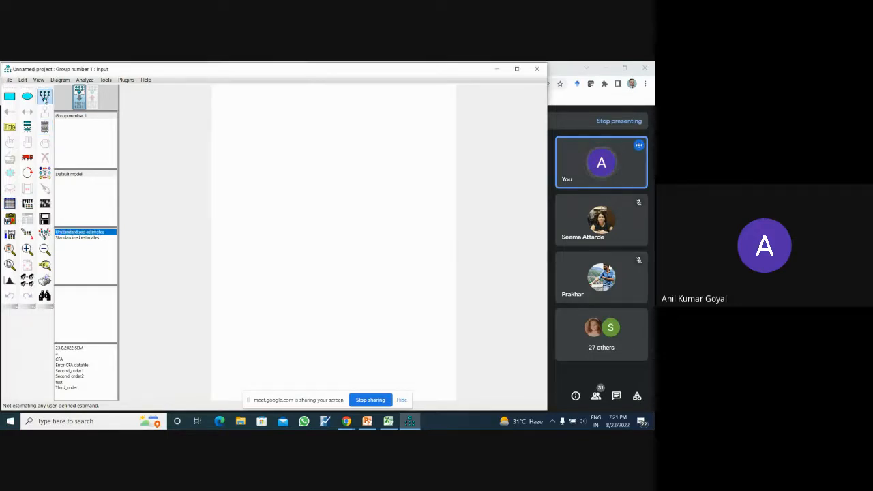
pyautogui.moveTo(323, 139); pyautogui.dragTo(365, 172)
pyautogui.click(339, 152)
pyautogui.click(340, 152)
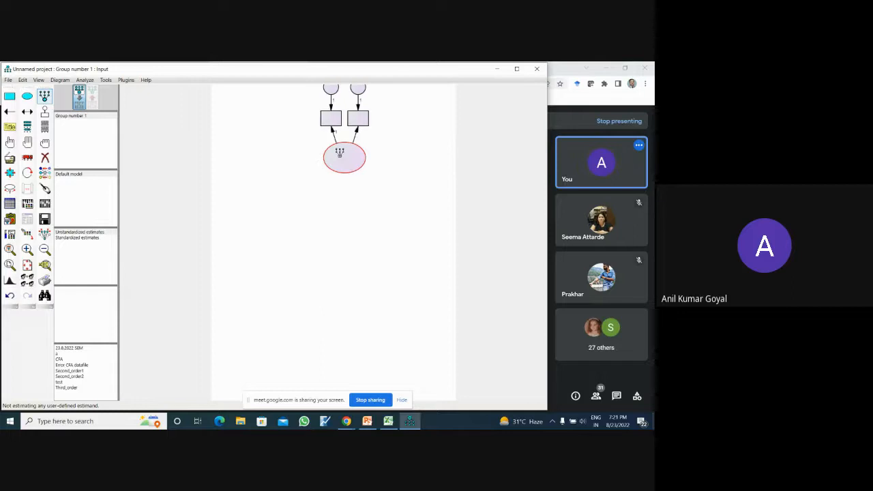
pyautogui.click(340, 152)
pyautogui.click(340, 152)
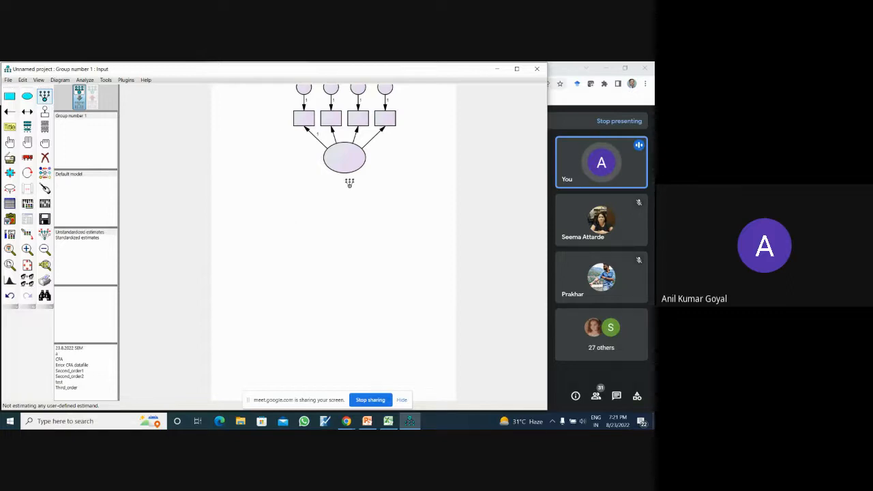
pyautogui.click(349, 160)
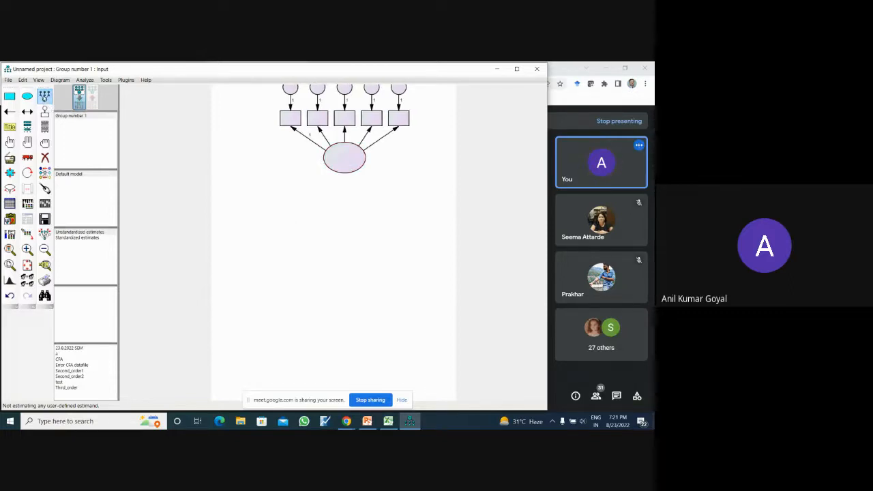
# - Duplicate the five-indicator latent variable twice below the original, preserving symmetries
pyautogui.click(11, 159)
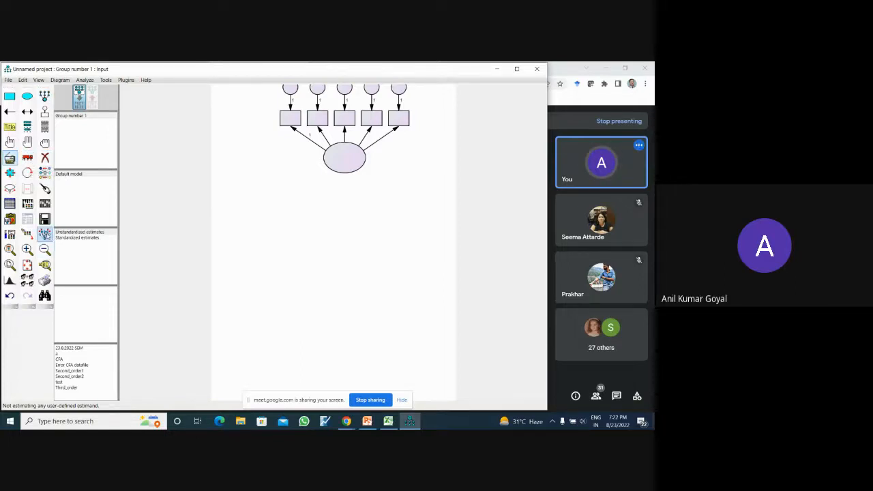
pyautogui.click(44, 233)
pyautogui.moveTo(334, 170)
pyautogui.mouseDown()
pyautogui.moveTo(327, 260)
pyautogui.moveTo(341, 287)
pyautogui.moveTo(339, 383)
pyautogui.mouseUp()
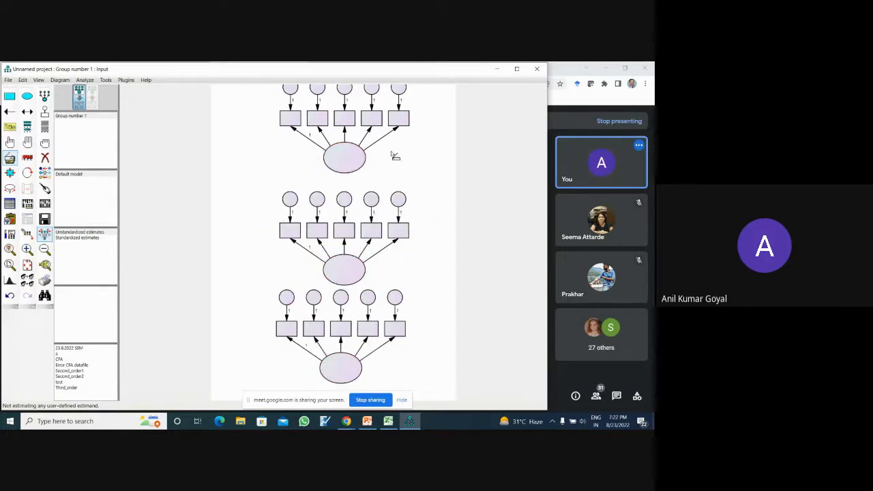
# - Erase the top construct's rightmost indicator and the bottom construct's two rightmost indicators, together with their error terms
pyautogui.click(45, 157)
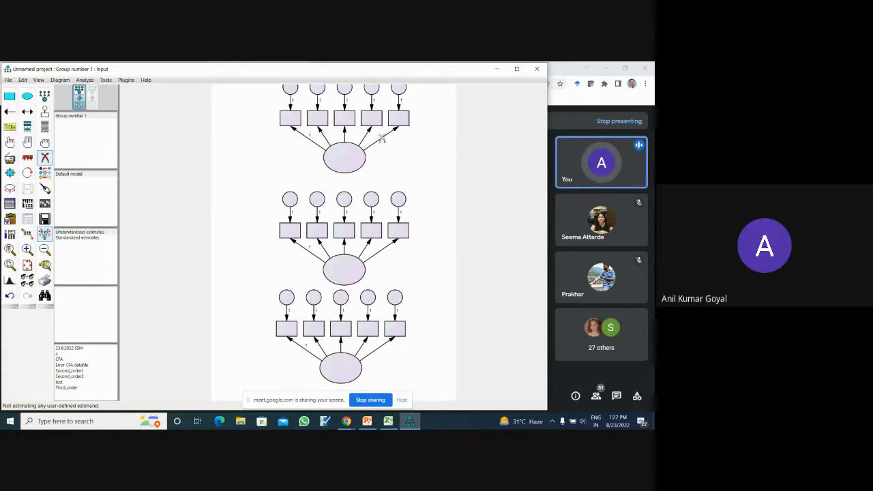
pyautogui.click(398, 121)
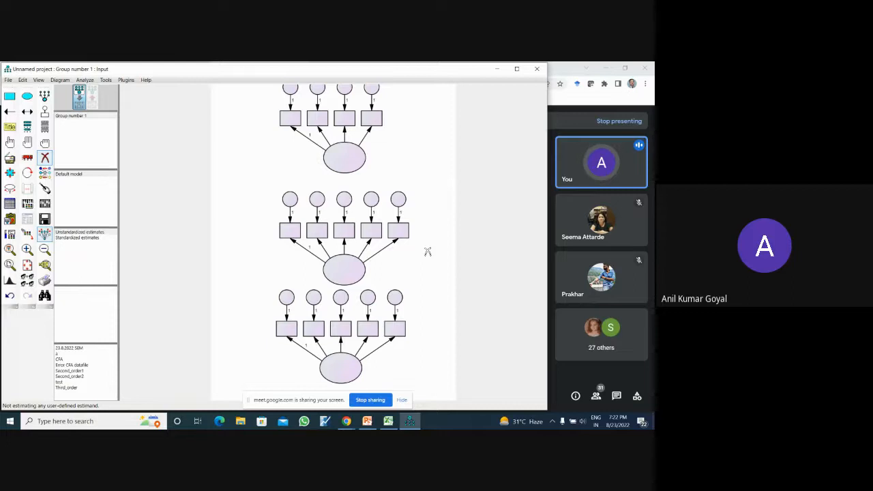
pyautogui.click(398, 332)
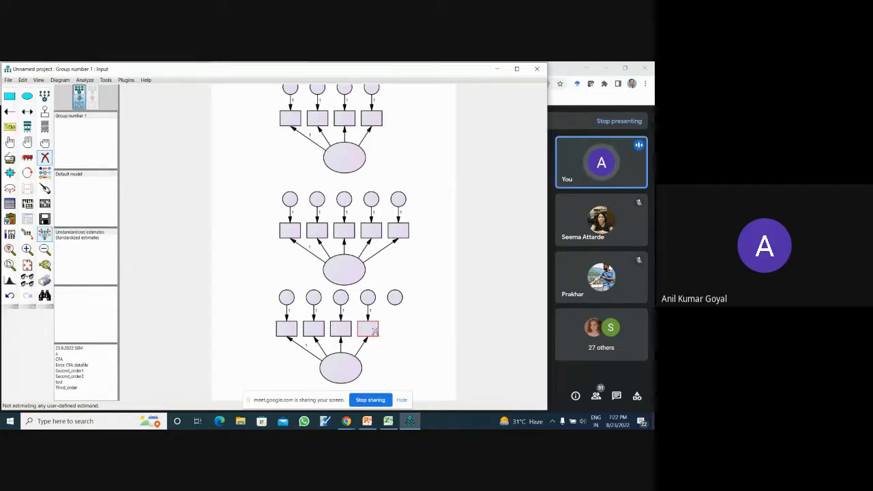
pyautogui.click(374, 332)
pyautogui.click(368, 298)
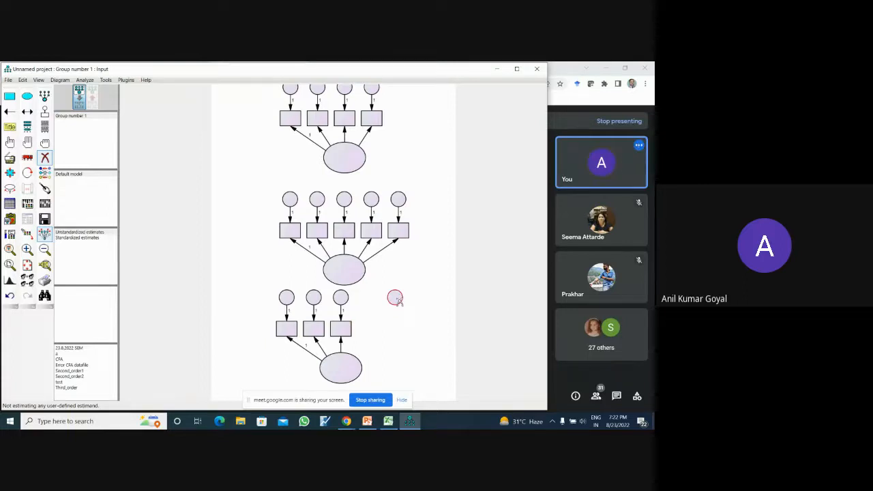
pyautogui.click(394, 298)
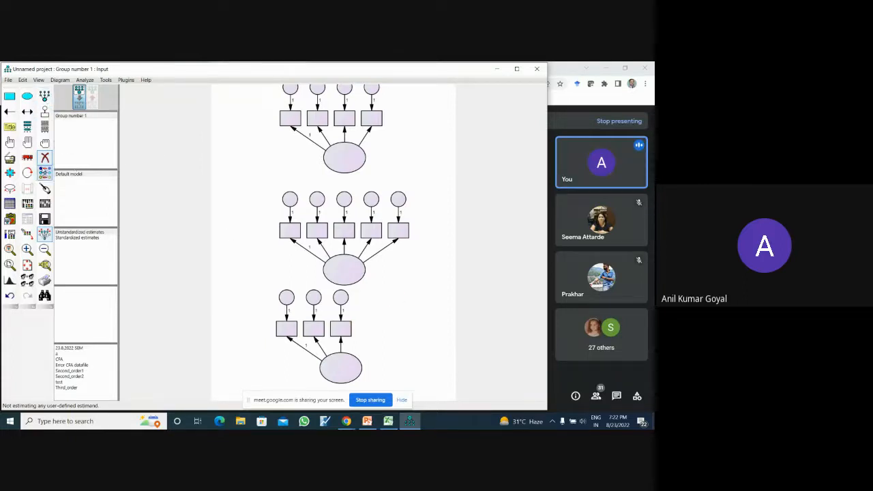
# - Rotate the indicators of all three latent variables so they sit to the right of their ellipses
pyautogui.click(27, 172)
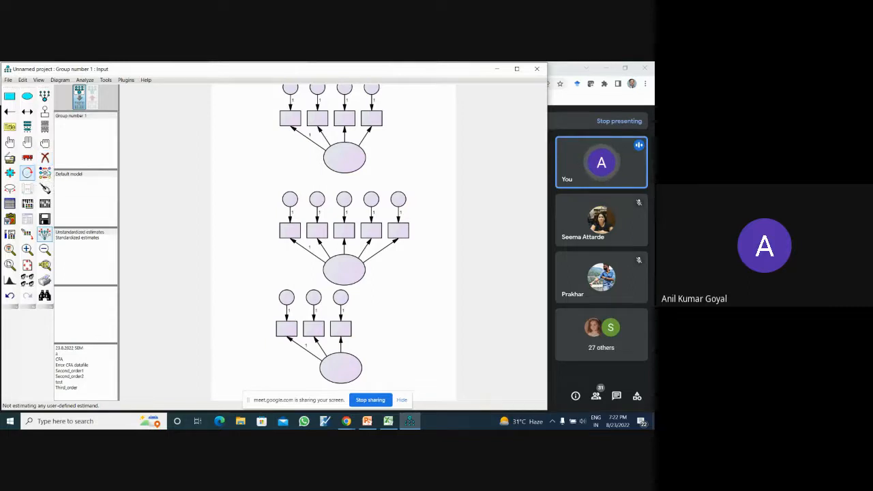
pyautogui.click(358, 152)
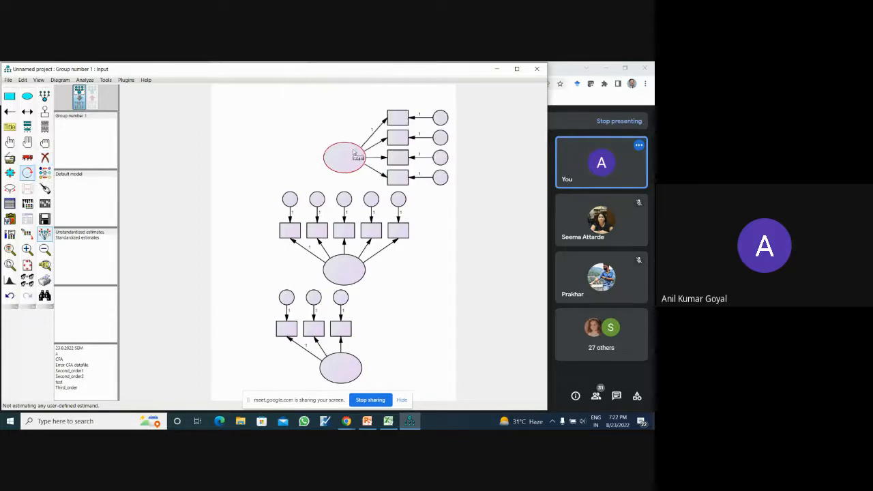
pyautogui.click(353, 272)
pyautogui.click(349, 366)
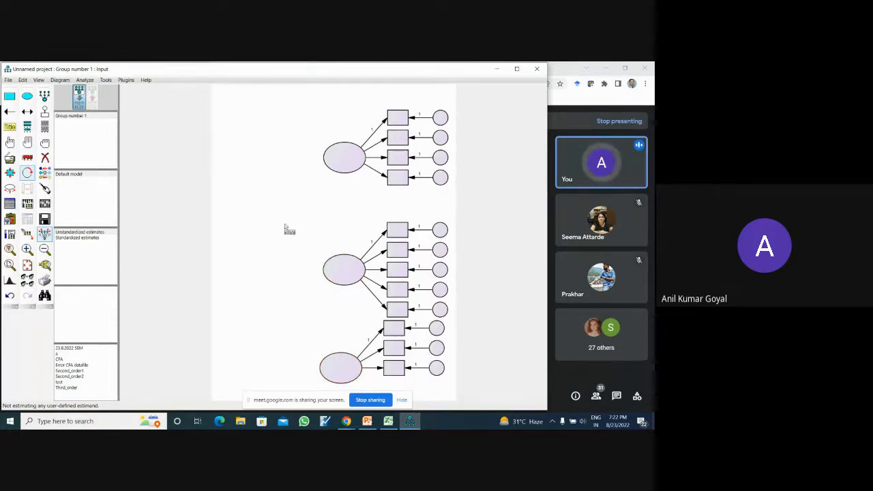
# - Move the middle and bottom constructs up to even out the spacing, and centre the bottom latent variable on its three indicators
pyautogui.click(27, 158)
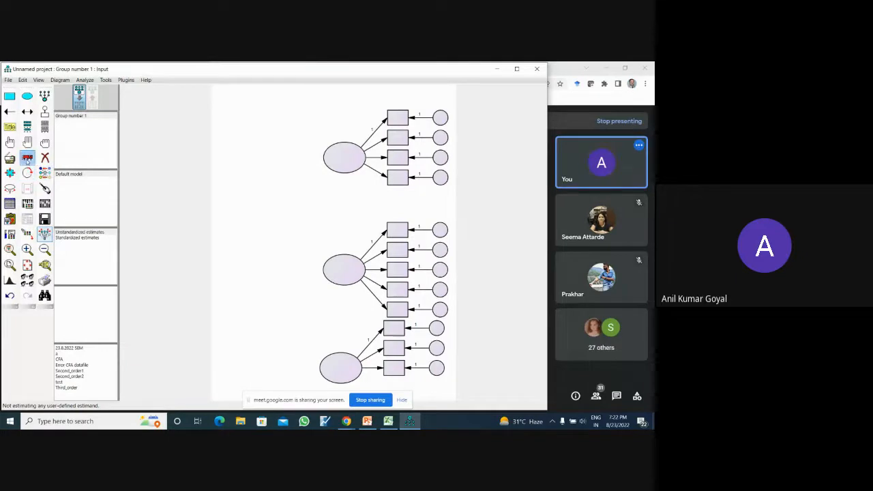
pyautogui.moveTo(347, 263); pyautogui.dragTo(350, 233)
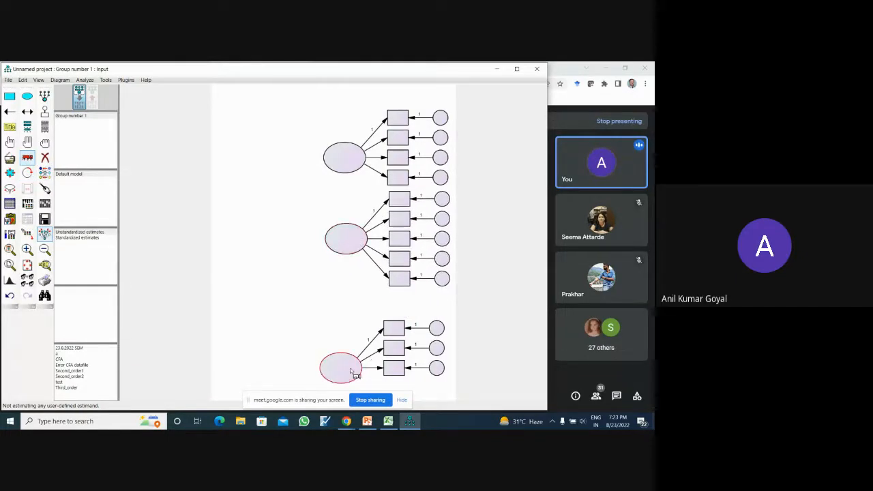
pyautogui.moveTo(352, 374); pyautogui.dragTo(358, 347)
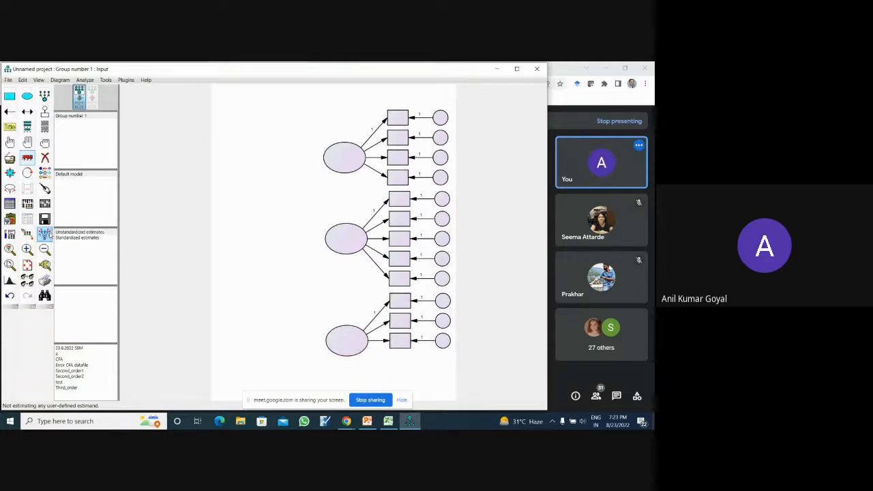
pyautogui.moveTo(347, 350); pyautogui.dragTo(340, 334)
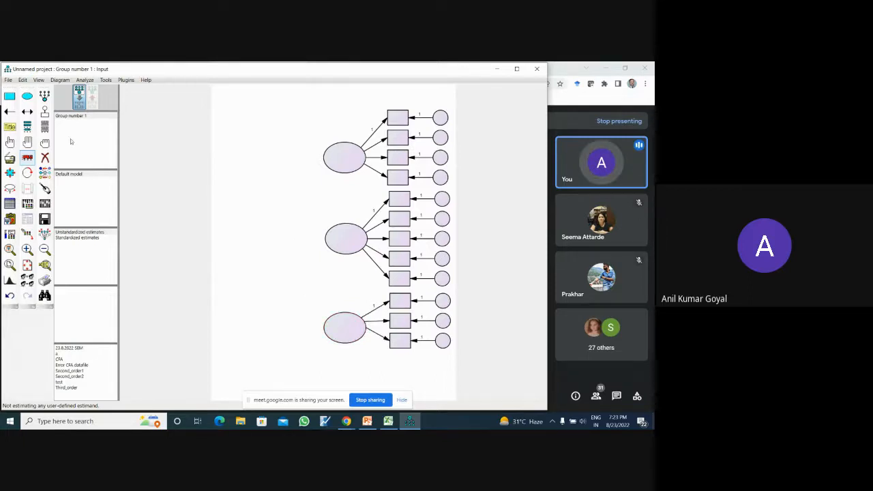
pyautogui.click(28, 159)
# - Assign data set variable S1 to the top construct's first indicator
pyautogui.click(45, 127)
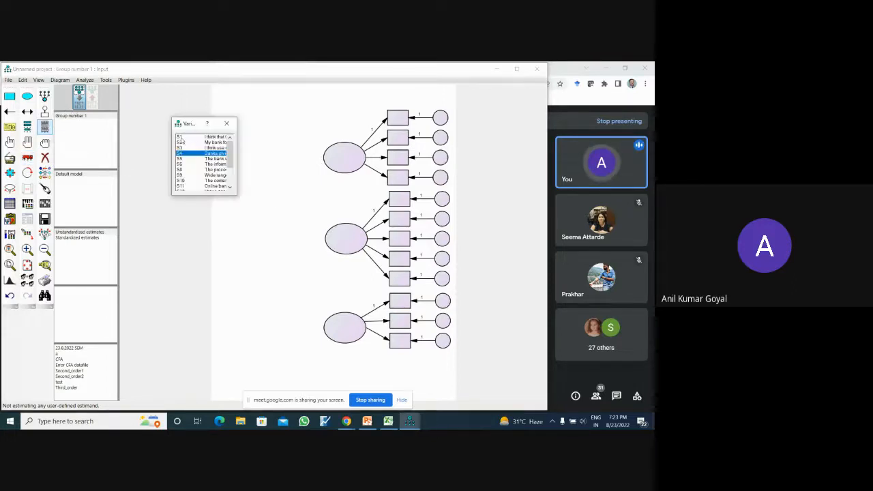
pyautogui.click(179, 137)
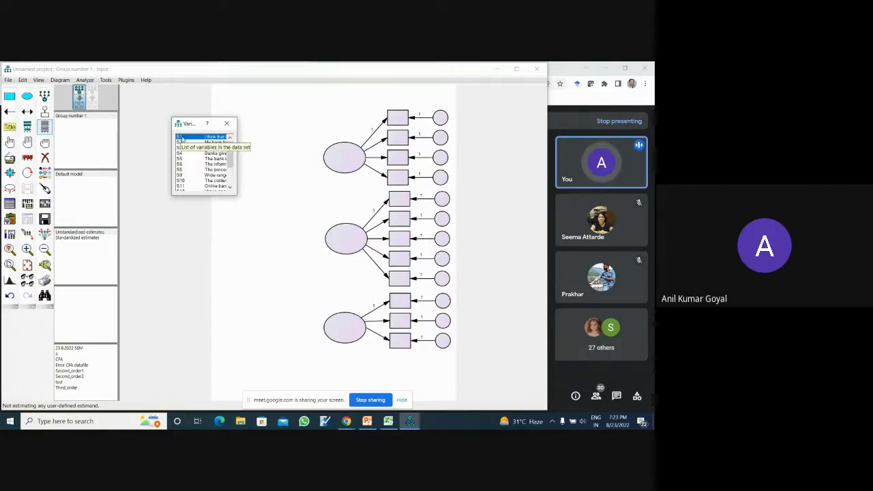
pyautogui.moveTo(181, 137); pyautogui.dragTo(182, 137)
pyautogui.moveTo(309, 131); pyautogui.dragTo(398, 123)
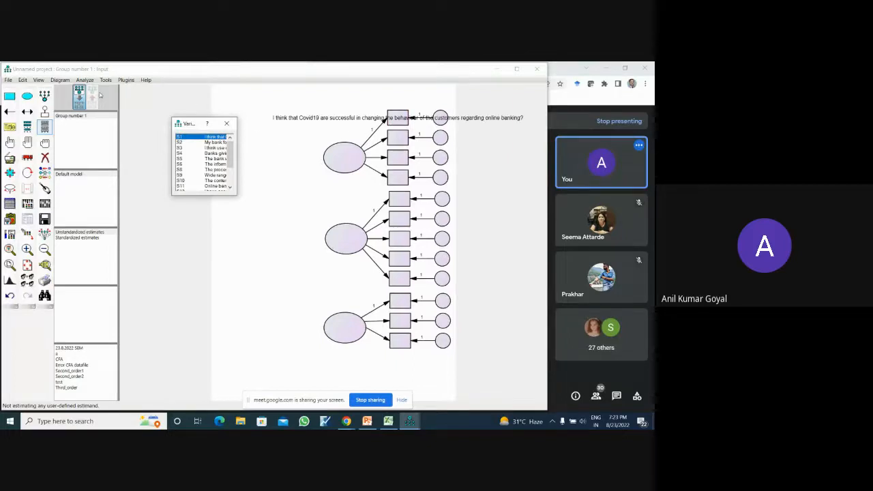
# - Turn off the display of variable labels in the interface properties and apply the change
pyautogui.click(41, 80)
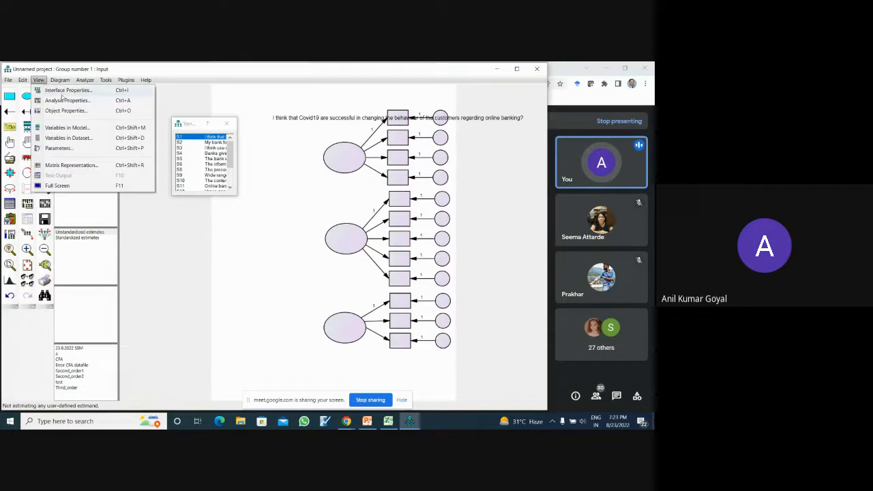
pyautogui.click(49, 89)
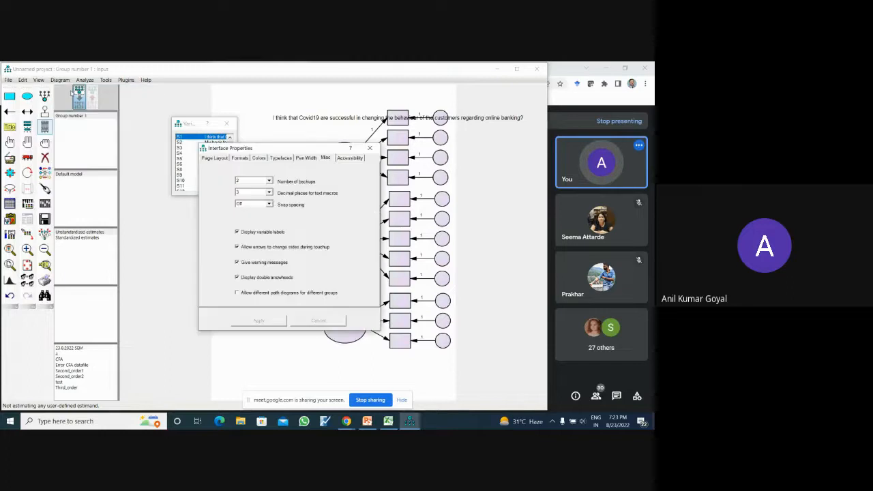
pyautogui.click(274, 234)
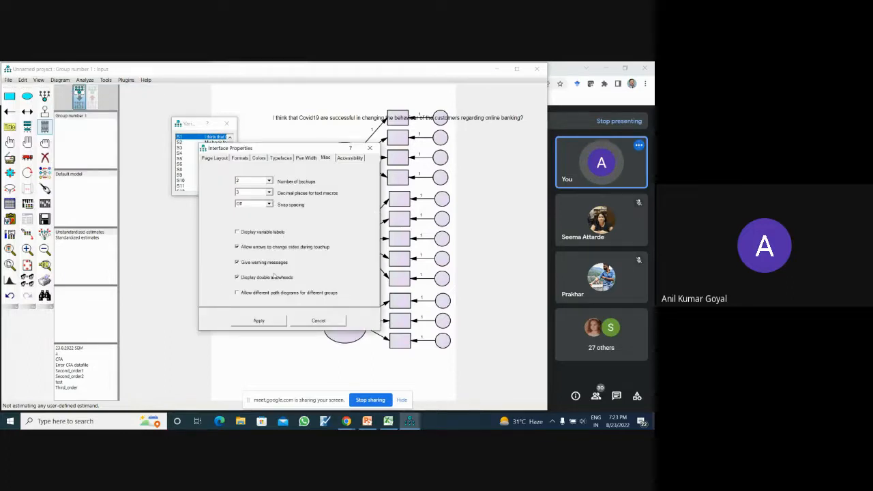
pyautogui.click(267, 321)
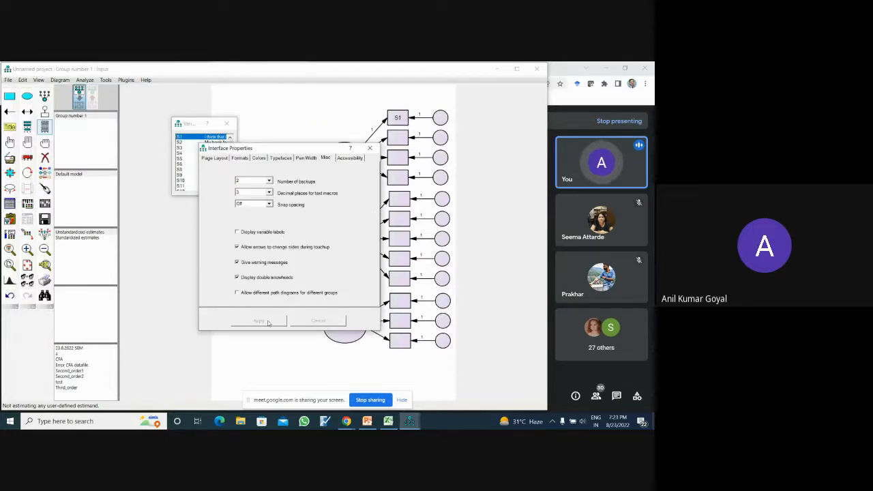
pyautogui.click(369, 148)
# - Assign variables S2, S3 and S4 to the top construct's remaining indicators in order
pyautogui.moveTo(185, 145); pyautogui.dragTo(393, 141)
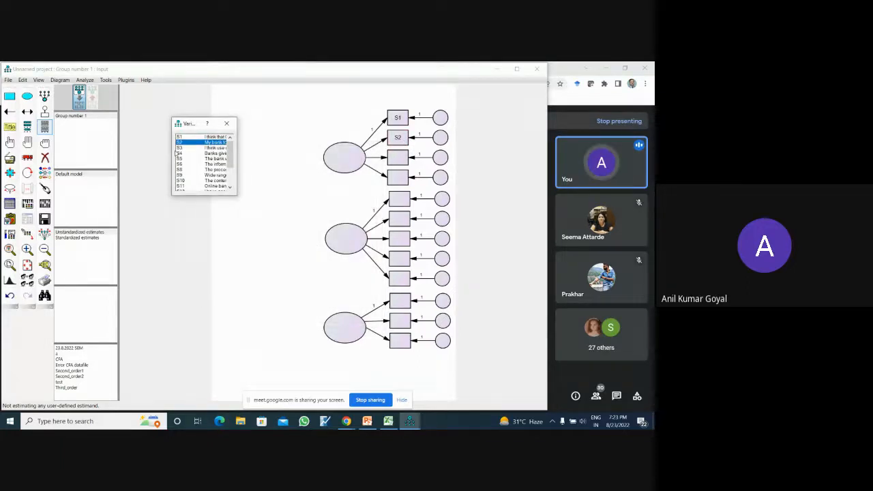
pyautogui.moveTo(180, 147); pyautogui.dragTo(402, 157)
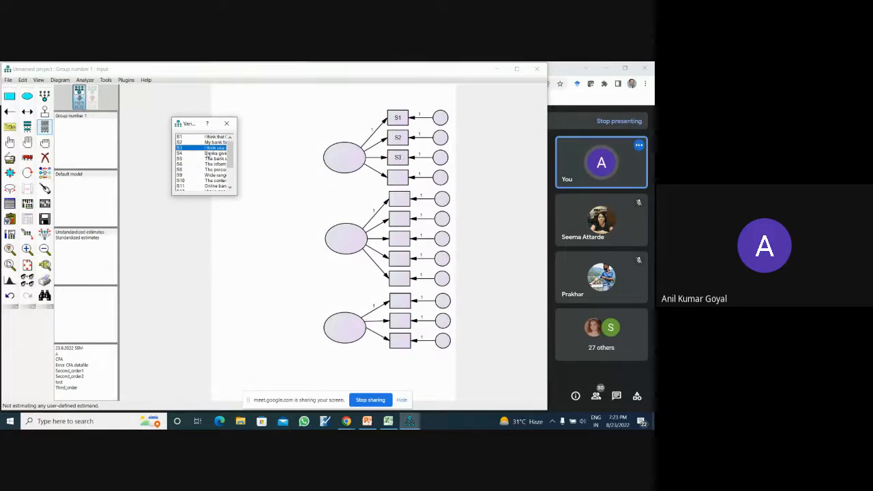
pyautogui.moveTo(184, 153); pyautogui.dragTo(402, 177)
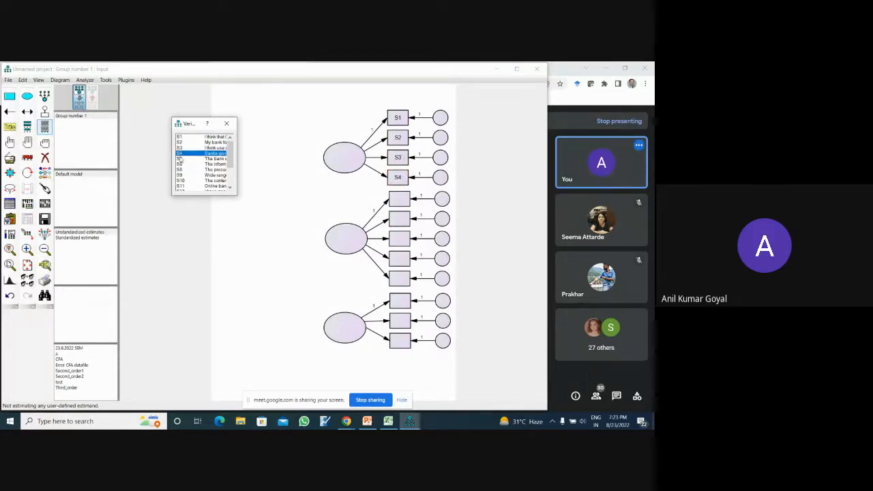
# - Assign variables S5, S6, S8, S9 and S10 to the middle construct's five indicators in order
pyautogui.moveTo(181, 159); pyautogui.dragTo(370, 237)
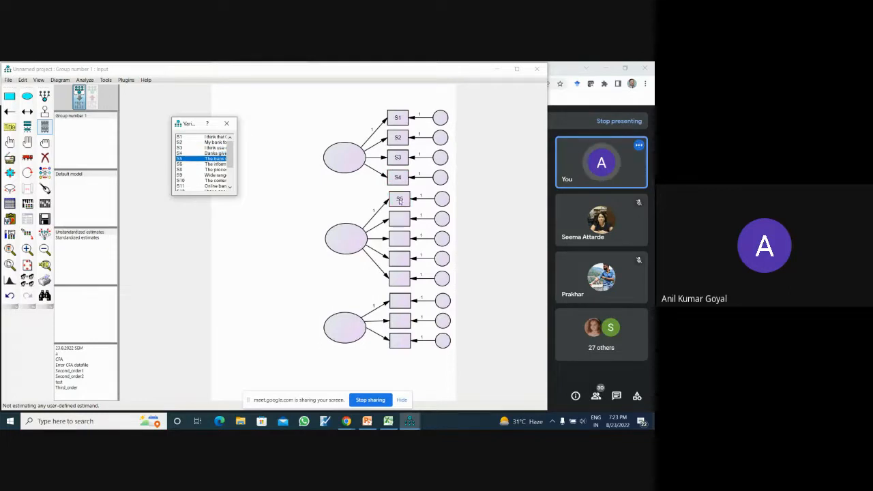
pyautogui.click(180, 166)
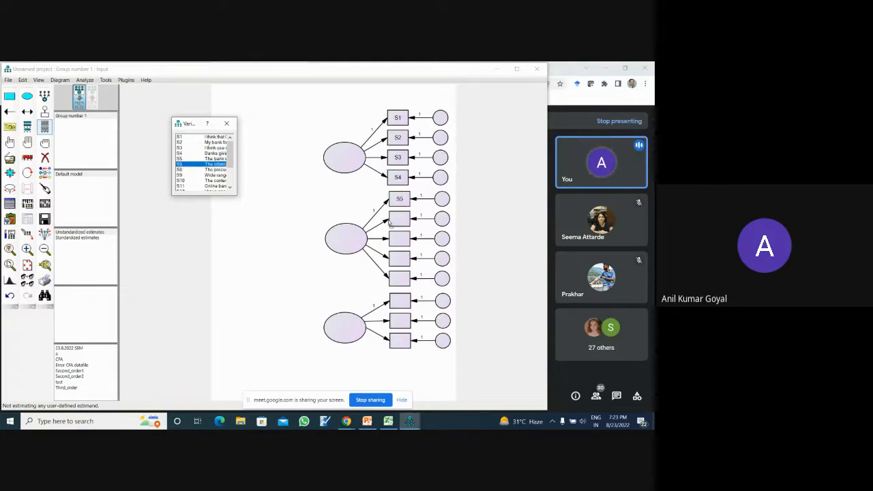
pyautogui.moveTo(391, 224); pyautogui.dragTo(404, 223)
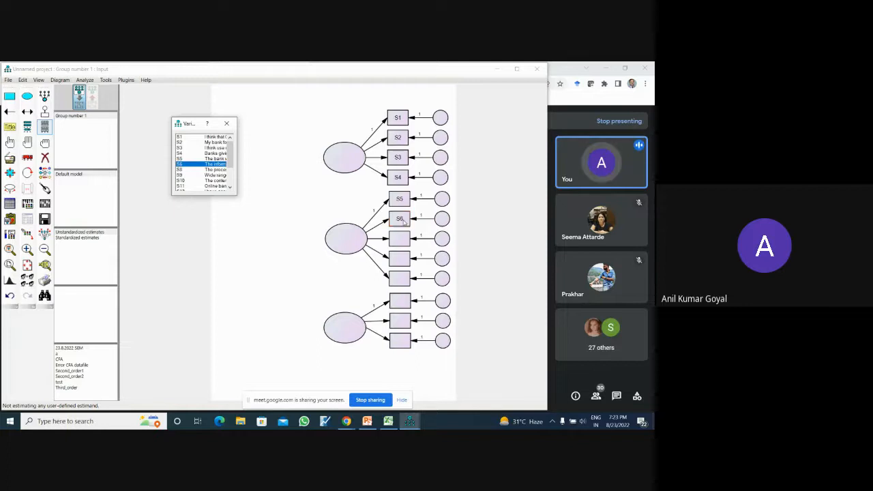
pyautogui.moveTo(180, 173); pyautogui.dragTo(415, 281)
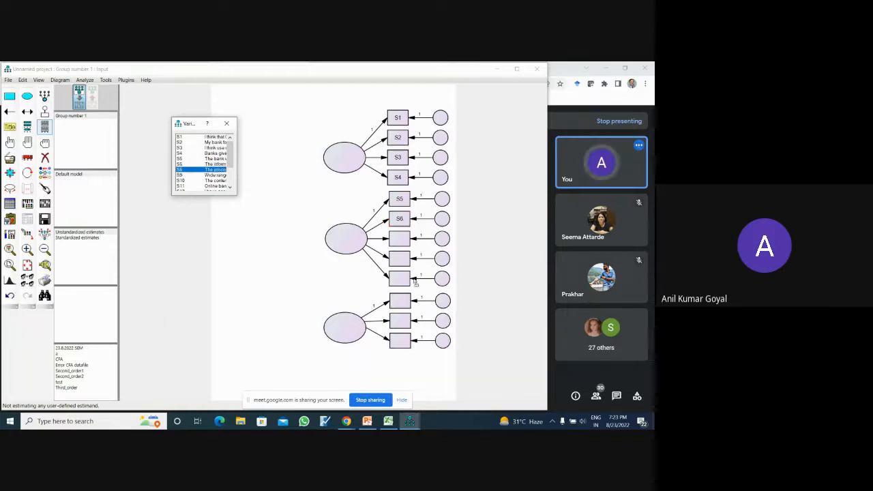
pyautogui.moveTo(403, 243); pyautogui.dragTo(401, 281)
pyautogui.click(182, 176)
pyautogui.click(182, 181)
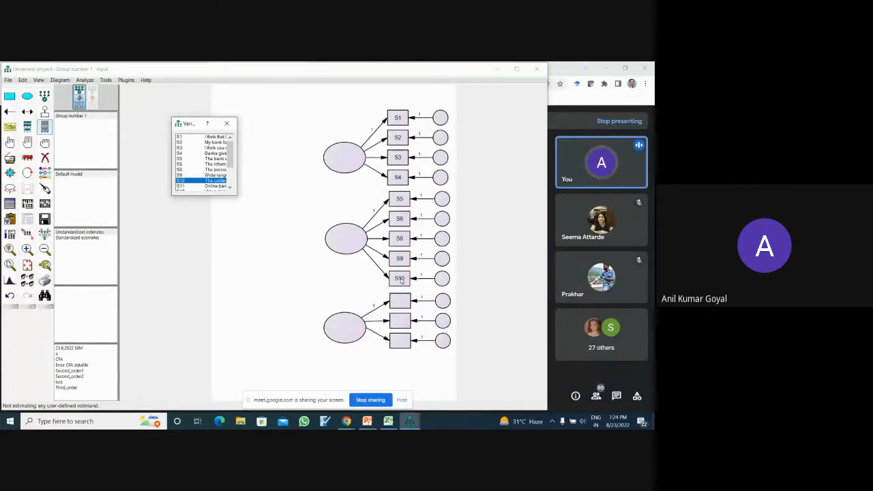
# - Assign variables S11, S12 and S13 to the bottom construct's indicators and close the variable list
pyautogui.click(230, 189)
pyautogui.click(230, 189)
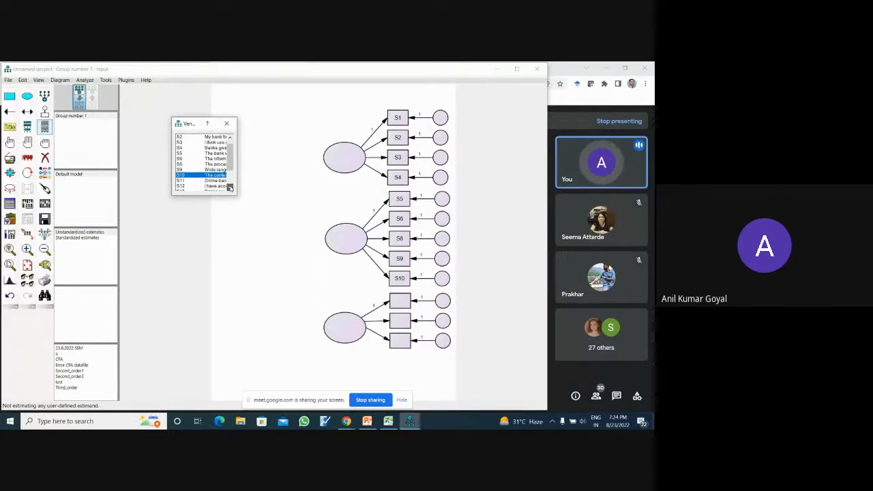
pyautogui.click(231, 189)
pyautogui.click(230, 188)
pyautogui.click(230, 189)
pyautogui.click(230, 189)
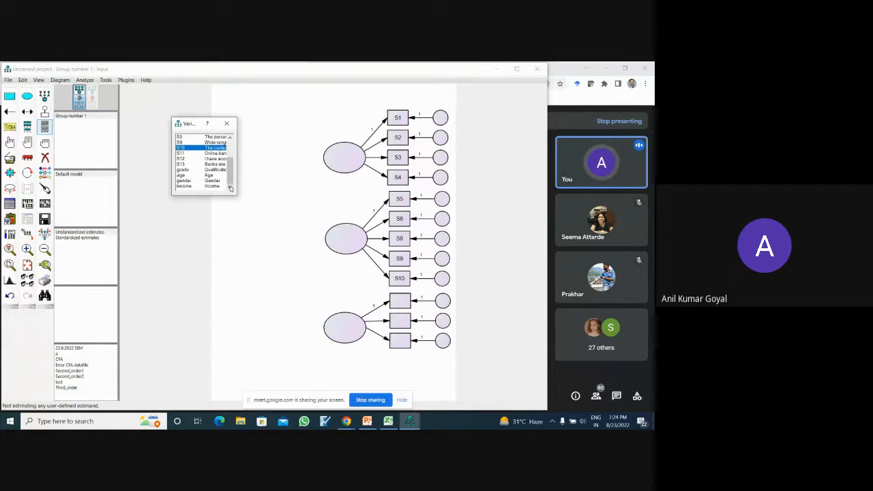
pyautogui.click(182, 153)
pyautogui.moveTo(381, 311); pyautogui.dragTo(395, 305)
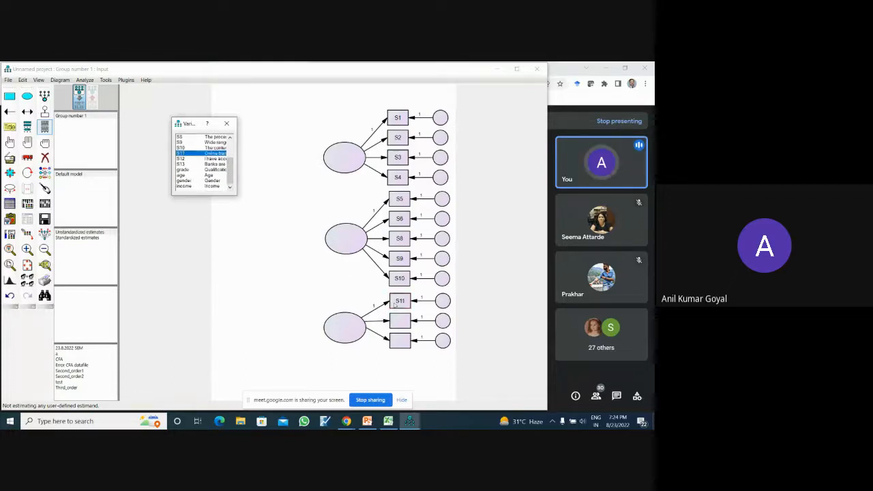
pyautogui.moveTo(181, 159); pyautogui.dragTo(399, 320)
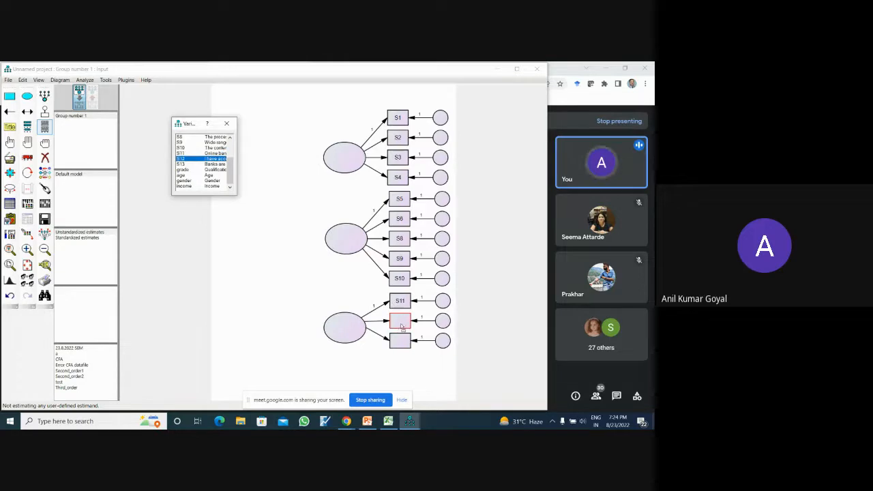
pyautogui.moveTo(182, 164); pyautogui.dragTo(404, 343)
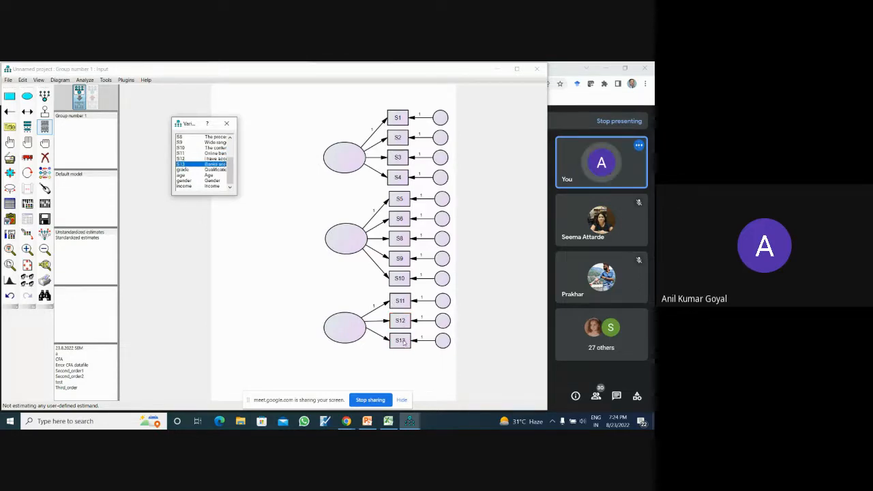
pyautogui.click(227, 124)
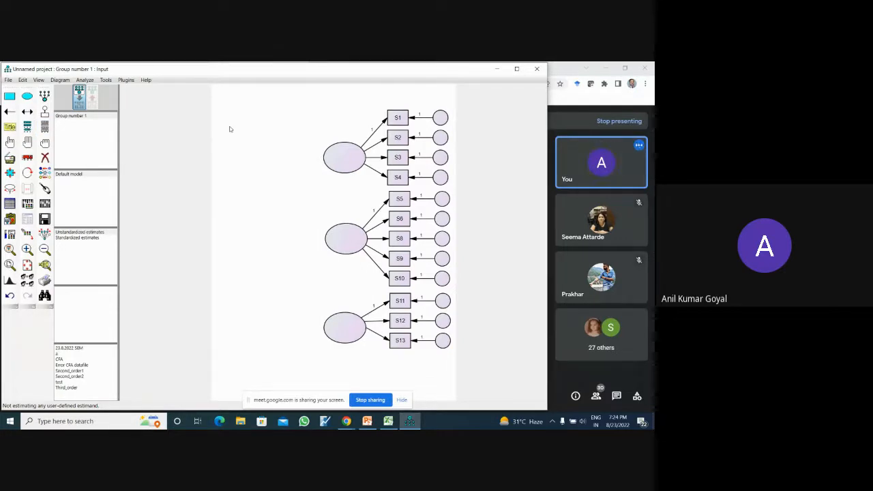
# - Name the three latent variables X, Y and Z from top to bottom
pyautogui.doubleClick(352, 156)
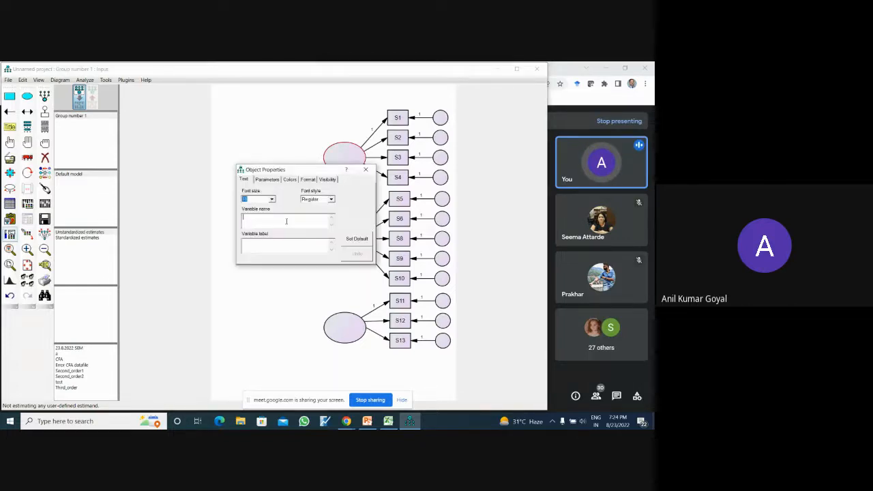
pyautogui.write('X')
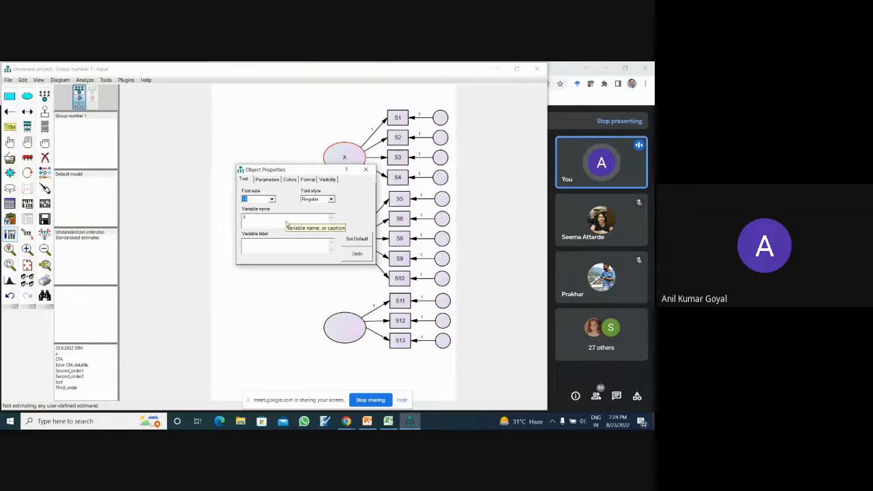
pyautogui.click(365, 169)
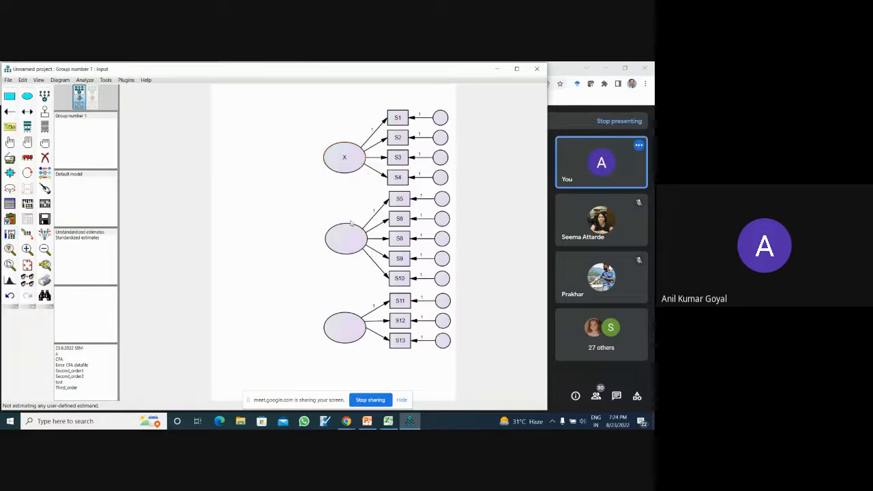
pyautogui.doubleClick(348, 237)
pyautogui.write('Y')
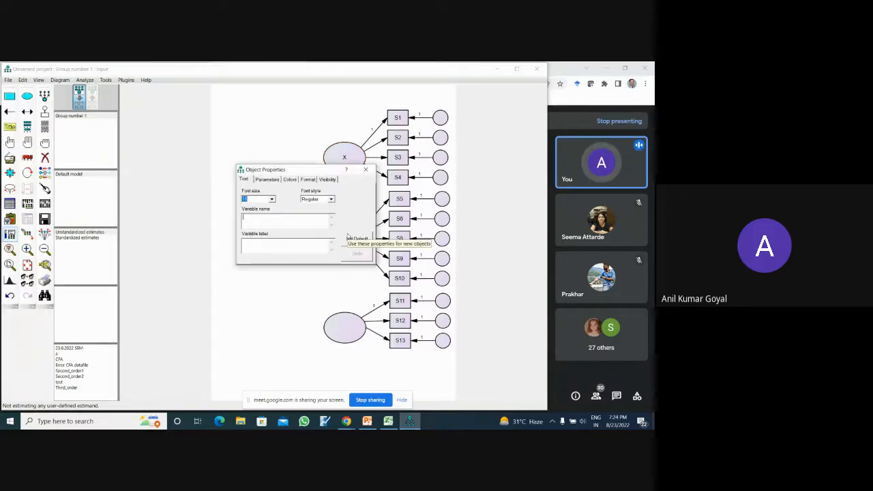
pyautogui.click(341, 328)
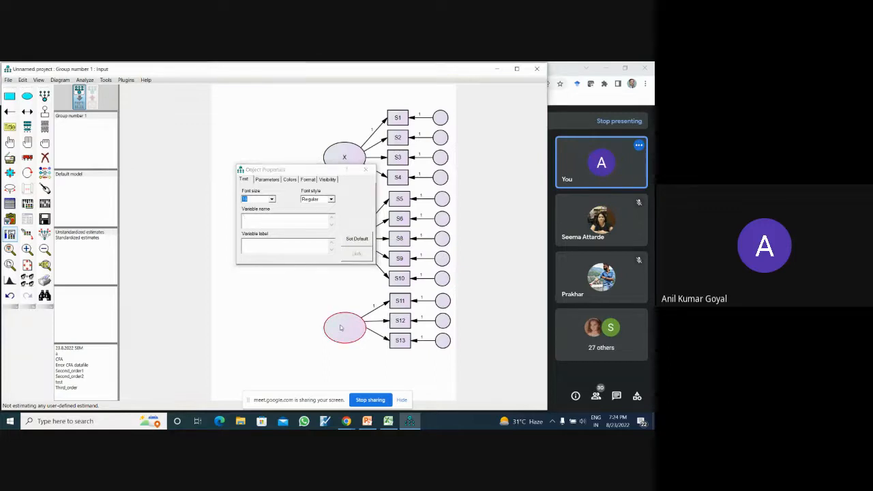
pyautogui.click(285, 219)
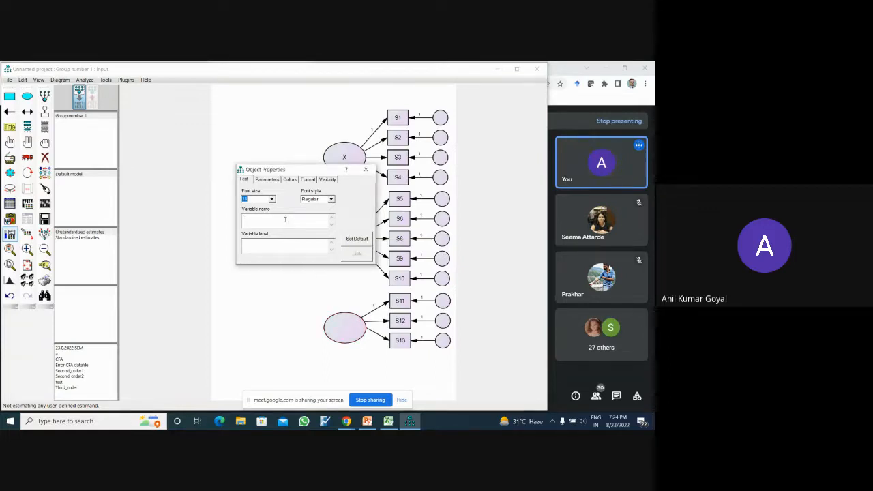
pyautogui.click(366, 169)
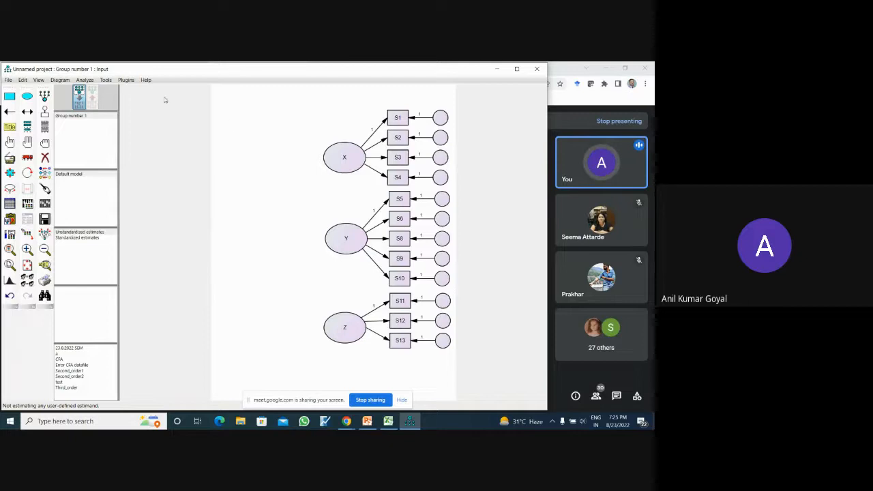
# - Open the list of available plugins for the path diagram
pyautogui.click(127, 80)
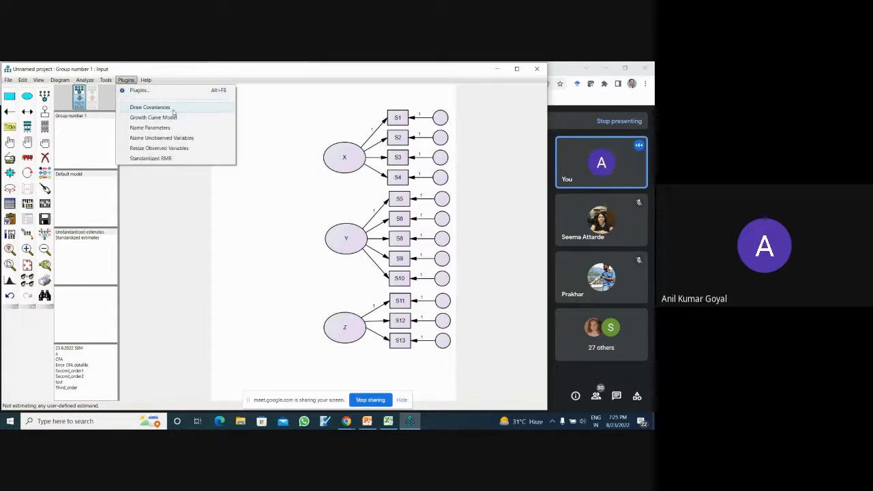
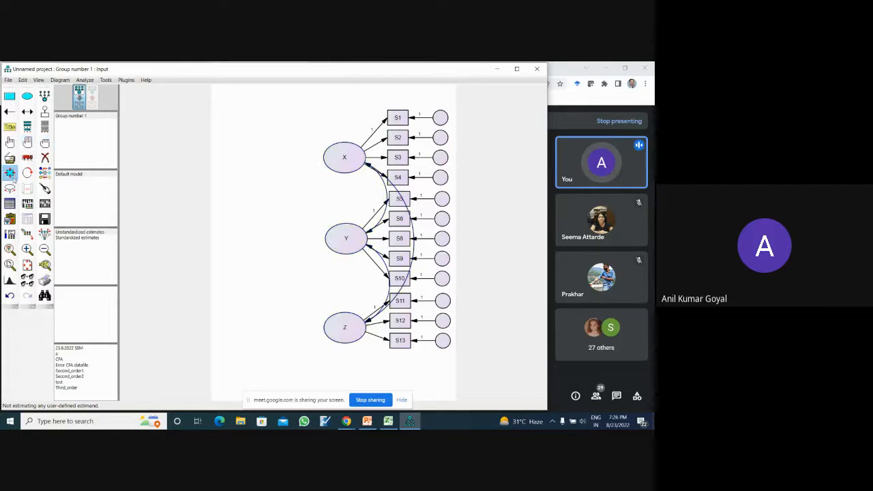
# - Rotate the indicators of X, Y and Z to the left side of their constructs and reposition X and Z to separate the indicator groups
pyautogui.click(28, 175)
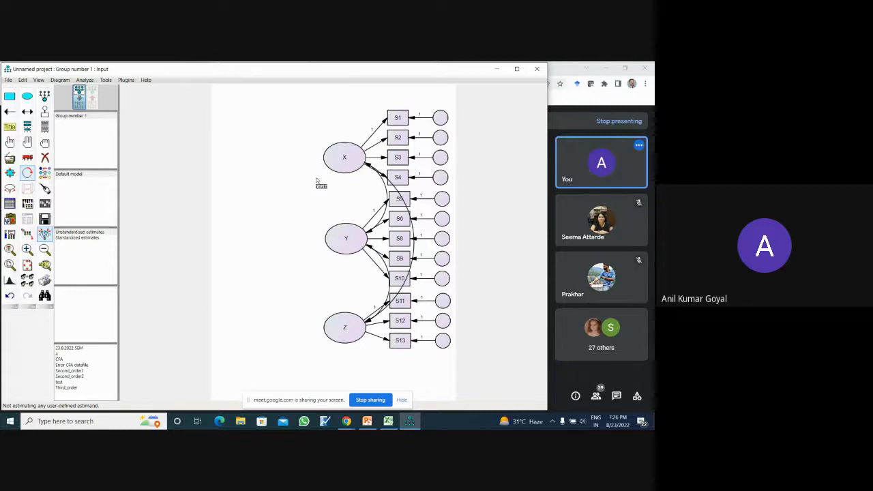
pyautogui.click(339, 167)
pyautogui.click(339, 167)
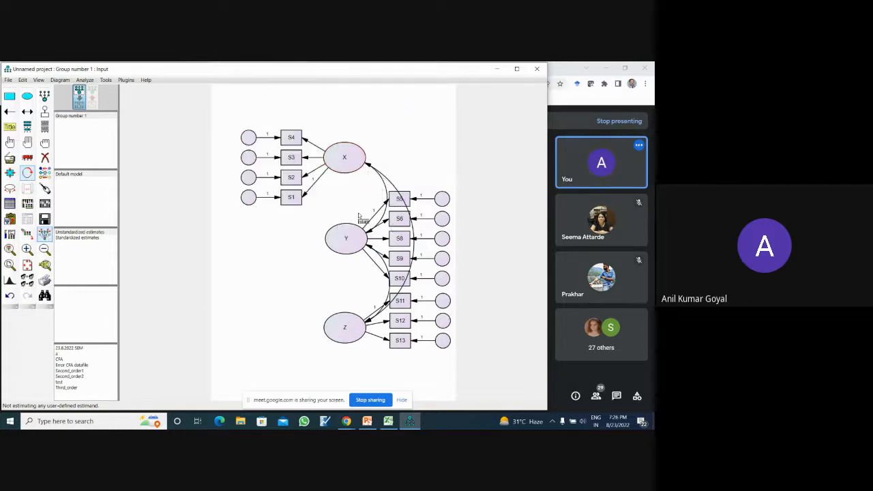
pyautogui.click(353, 244)
pyautogui.click(353, 243)
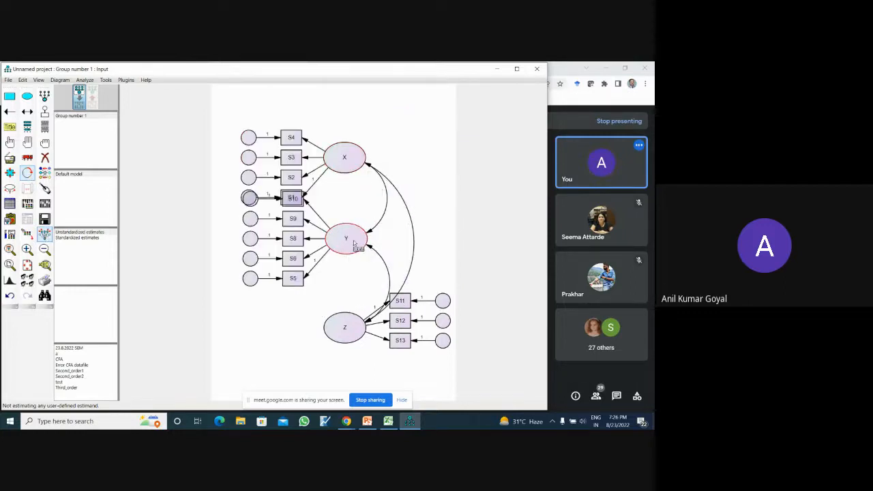
pyautogui.click(356, 323)
pyautogui.click(355, 324)
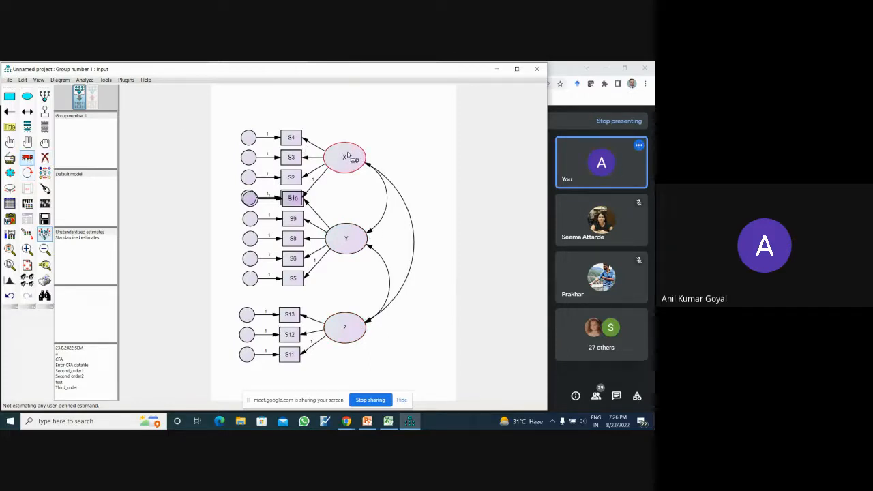
pyautogui.moveTo(348, 154); pyautogui.dragTo(351, 129)
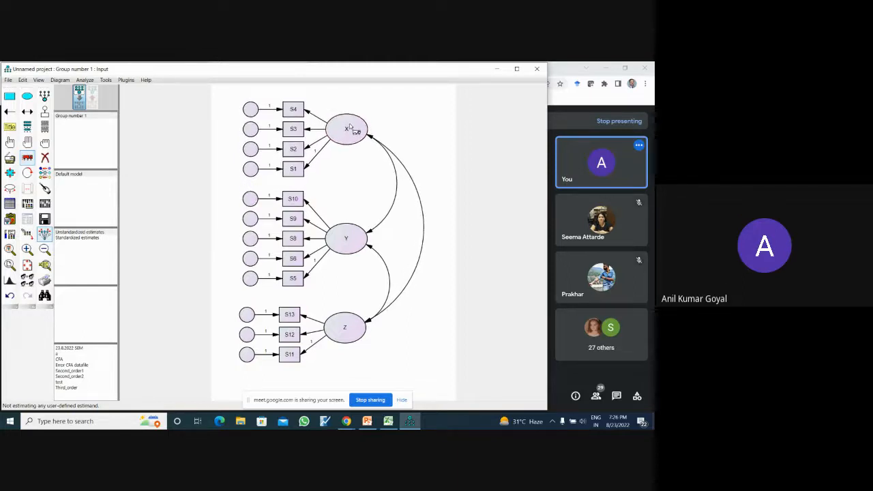
pyautogui.moveTo(361, 330); pyautogui.dragTo(365, 327)
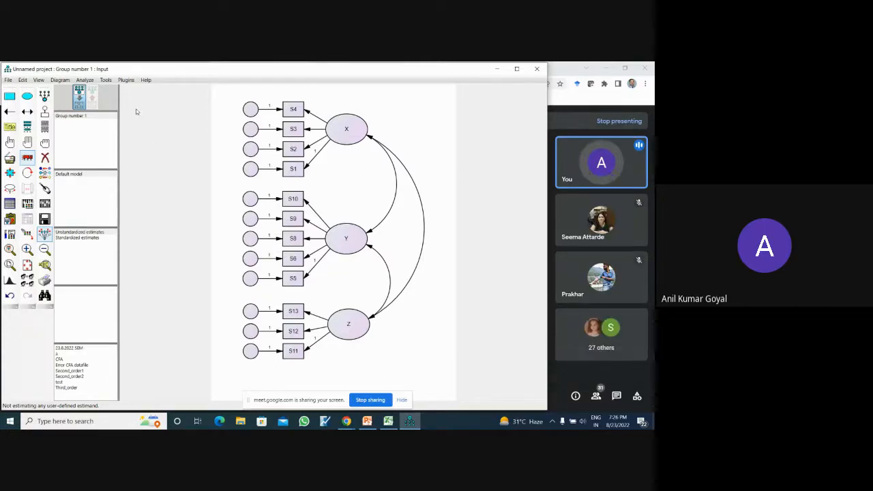
# - Name all error terms in the diagram automatically with the Name Unobserved Variables plugin
pyautogui.click(125, 79)
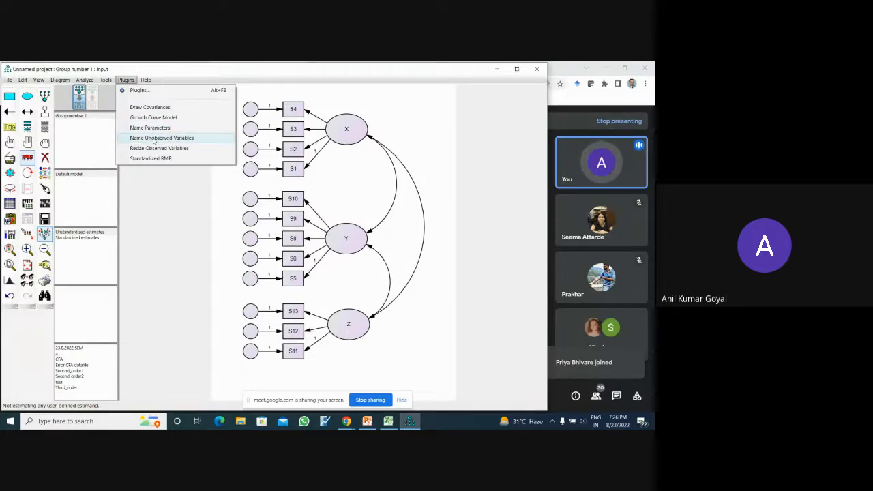
pyautogui.click(154, 140)
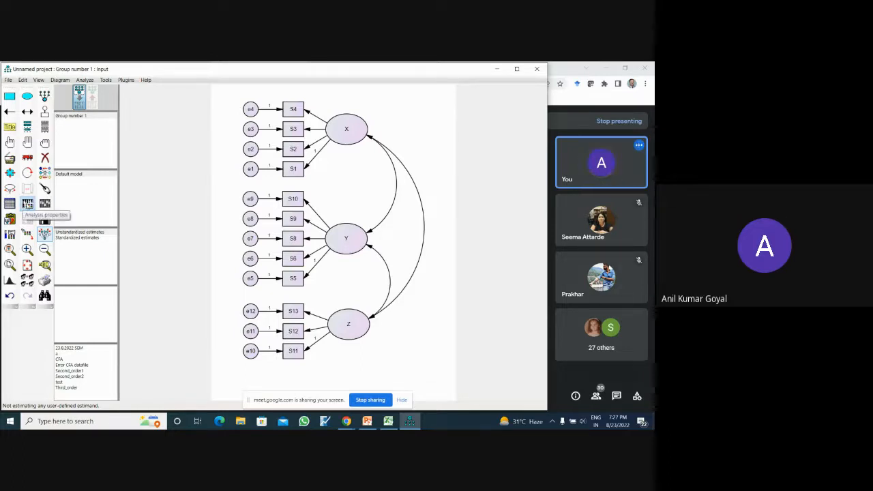
# - Check that standardized estimates are requested in the output options of the analysis properties
pyautogui.click(27, 204)
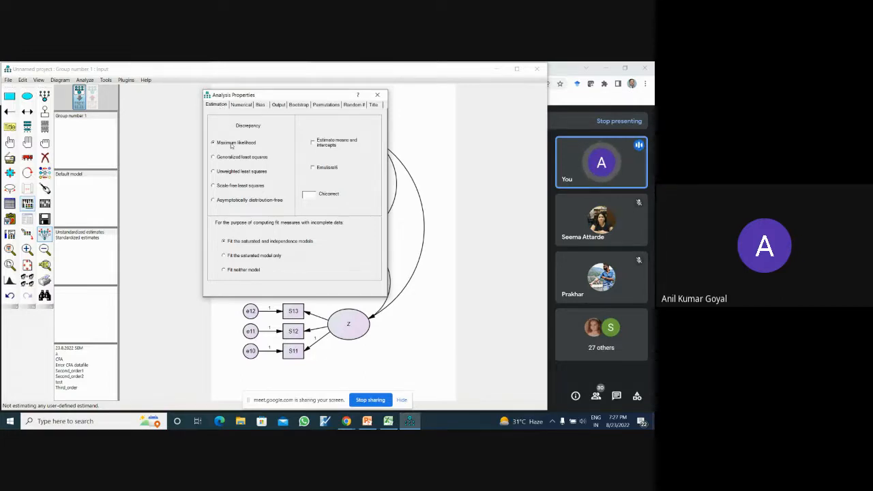
pyautogui.click(279, 105)
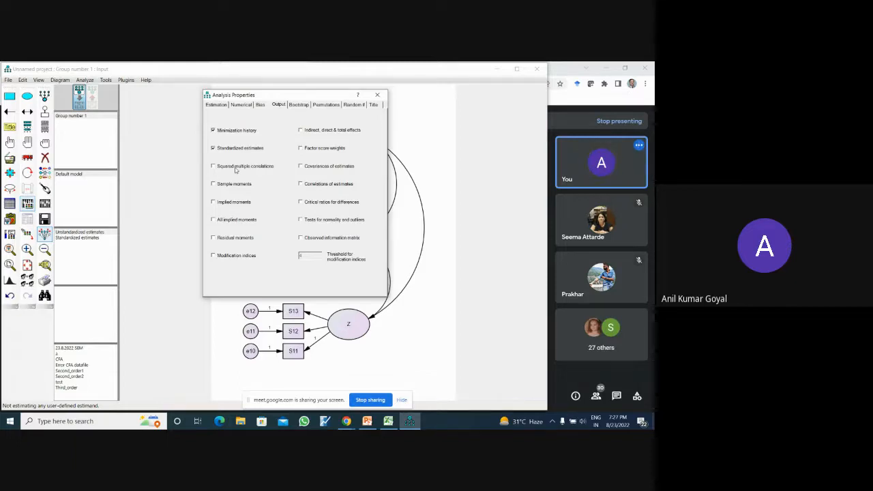
pyautogui.click(377, 95)
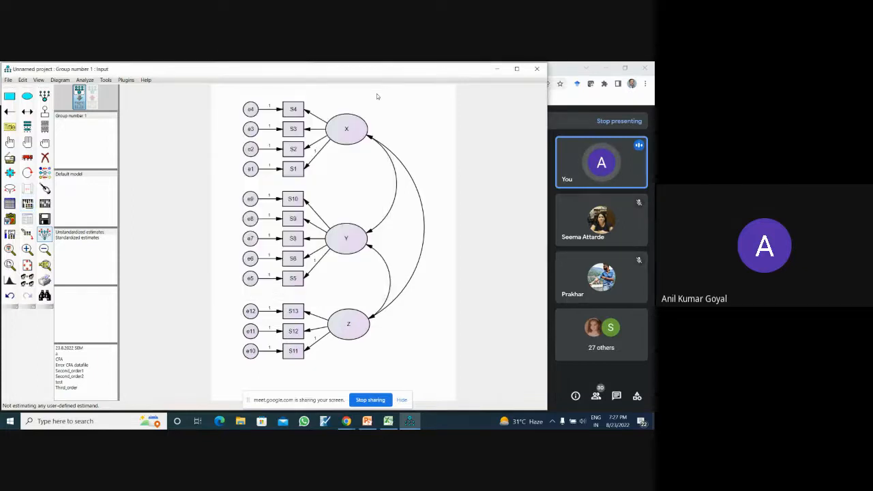
# - Calculate the estimates, saving the model in Downloads as First order Model
pyautogui.click(45, 204)
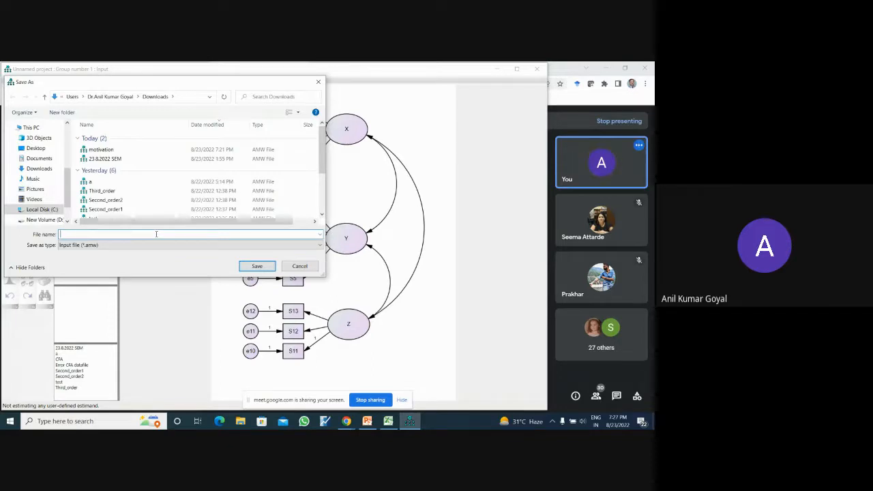
pyautogui.write('F')
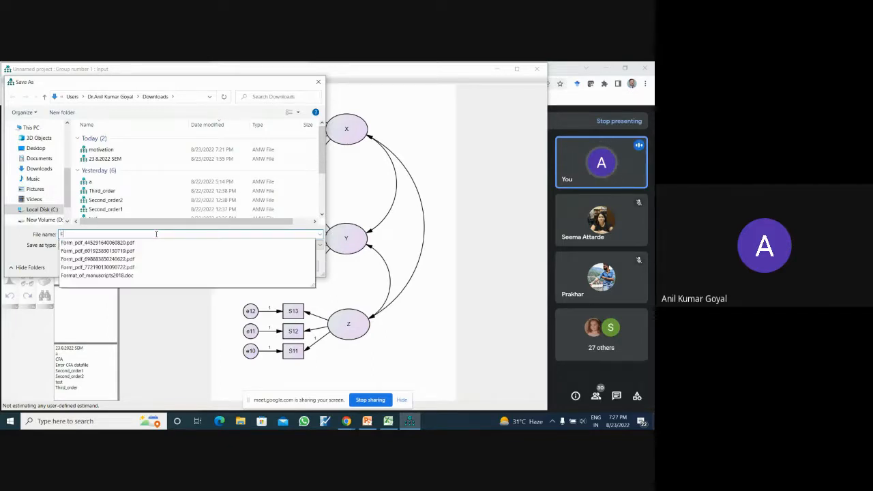
pyautogui.write('irst o')
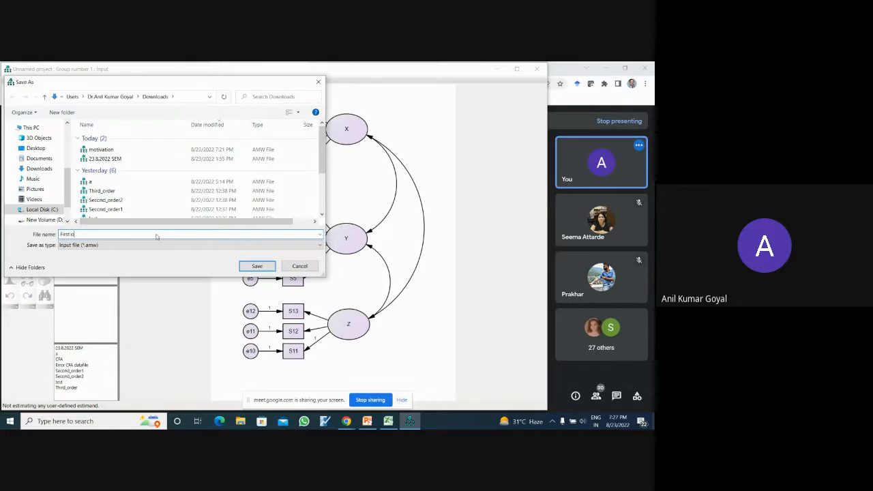
pyautogui.write('rder Model')
pyautogui.click(251, 266)
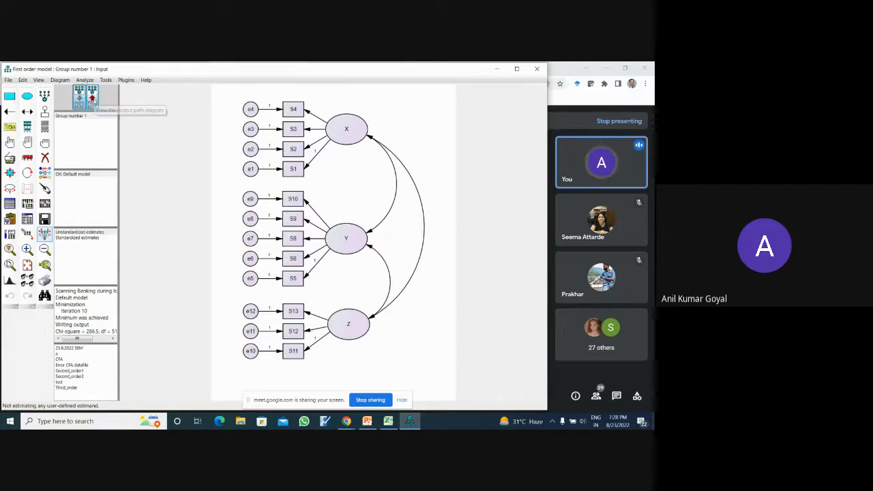
# - Show the output path diagram with the standardized estimates
pyautogui.click(95, 101)
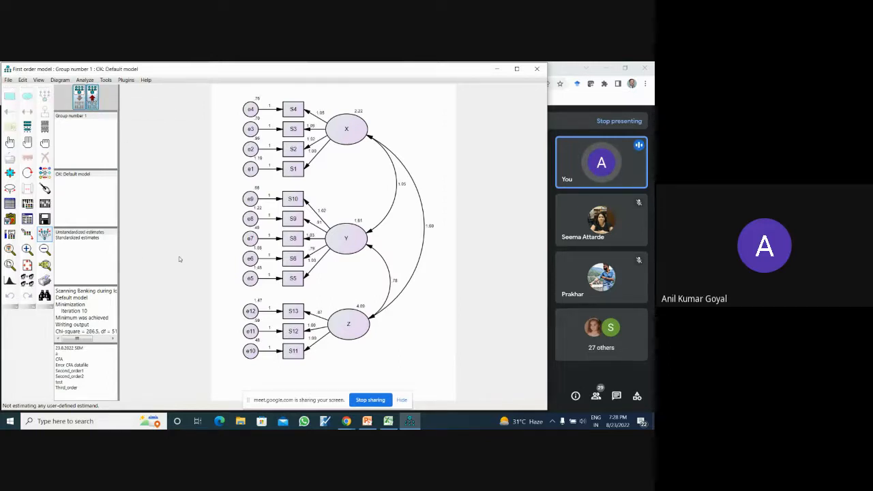
pyautogui.click(97, 239)
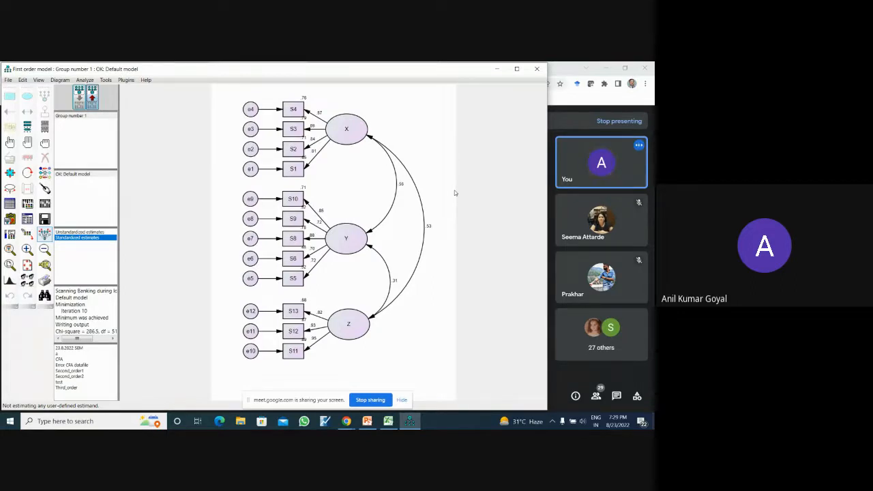
# - Open the text output and read its Analysis Summary and Notes for Group
pyautogui.click(27, 219)
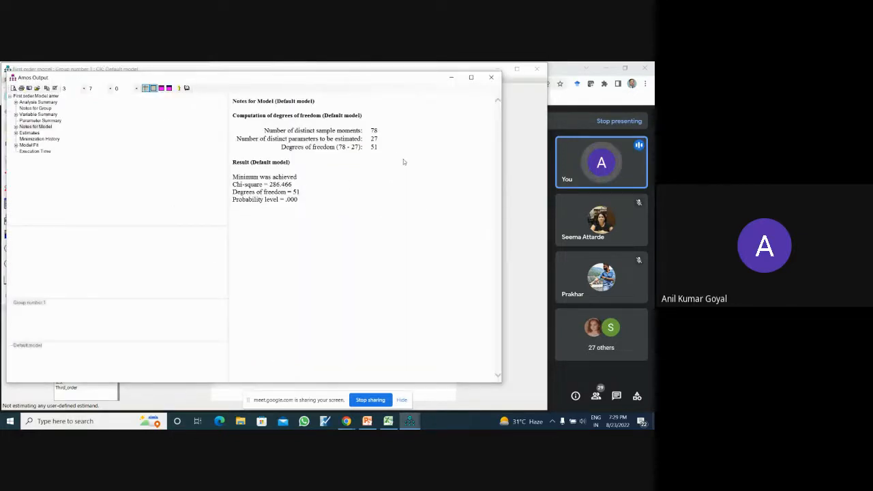
pyautogui.click(41, 101)
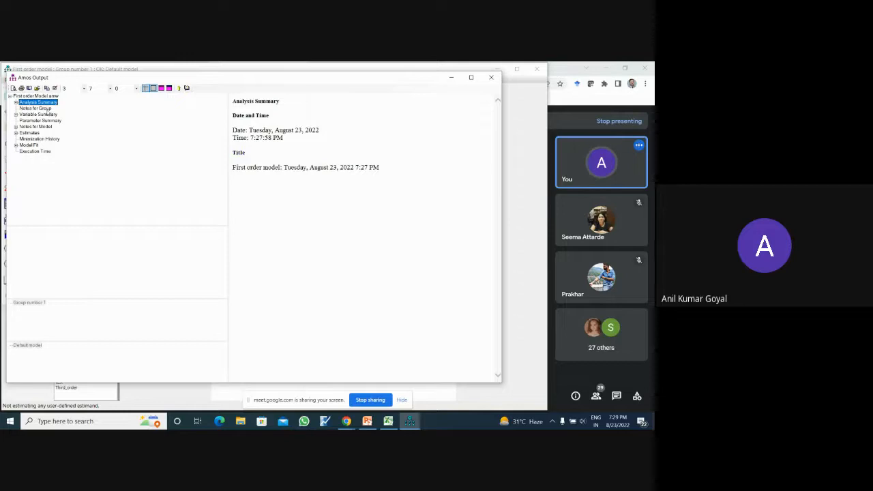
pyautogui.click(47, 109)
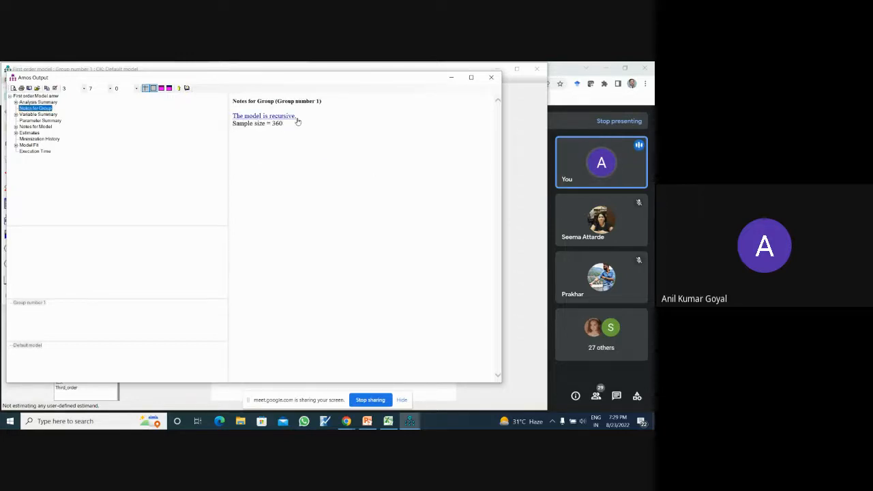
# - Examine the Variable Summary, highlighting the observed endogenous variables, the unobserved exogenous variables and the variable counts
pyautogui.click(54, 115)
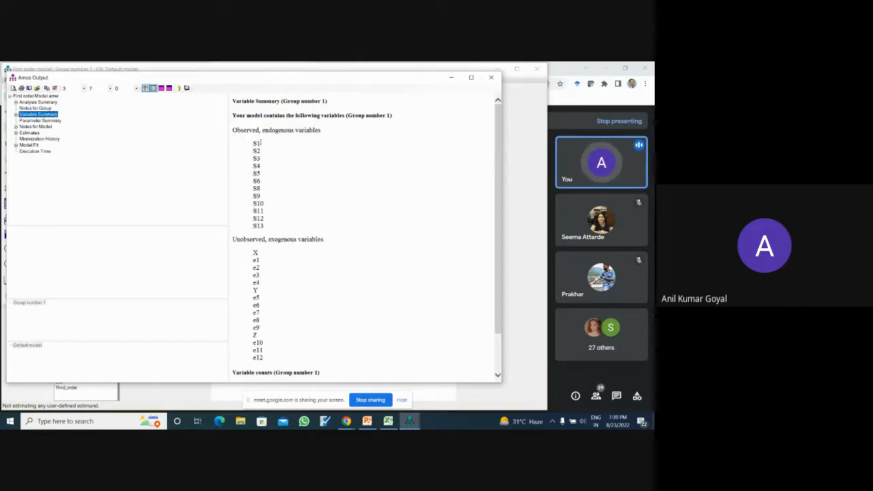
pyautogui.moveTo(255, 141); pyautogui.dragTo(266, 227)
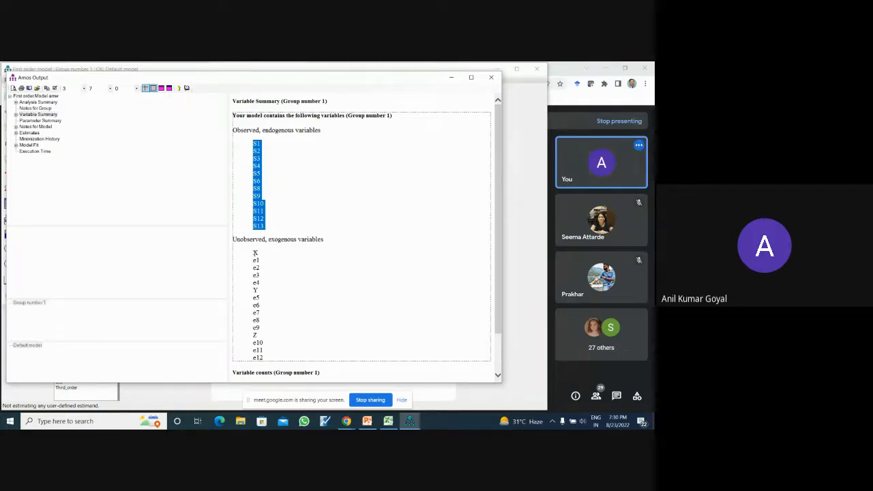
pyautogui.moveTo(255, 253); pyautogui.dragTo(260, 266)
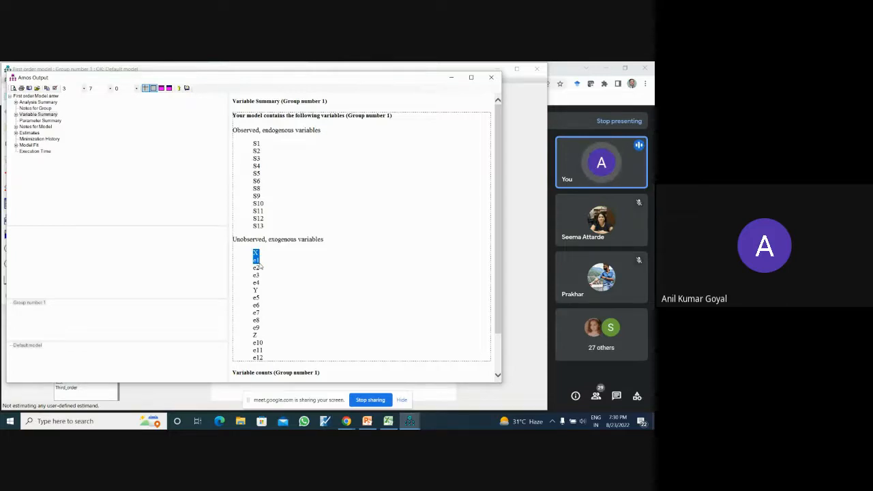
pyautogui.moveTo(260, 266); pyautogui.dragTo(264, 362)
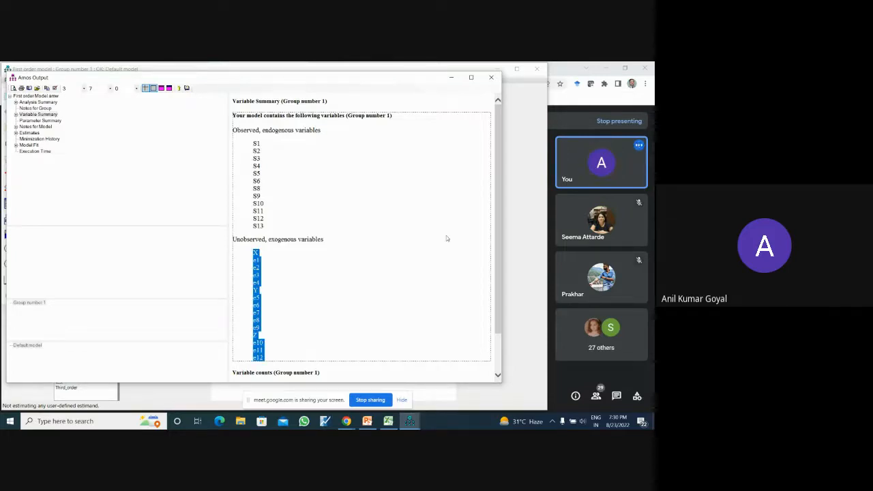
pyautogui.moveTo(500, 226); pyautogui.dragTo(511, 295)
pyautogui.moveTo(266, 340); pyautogui.dragTo(356, 345)
pyautogui.click(357, 349)
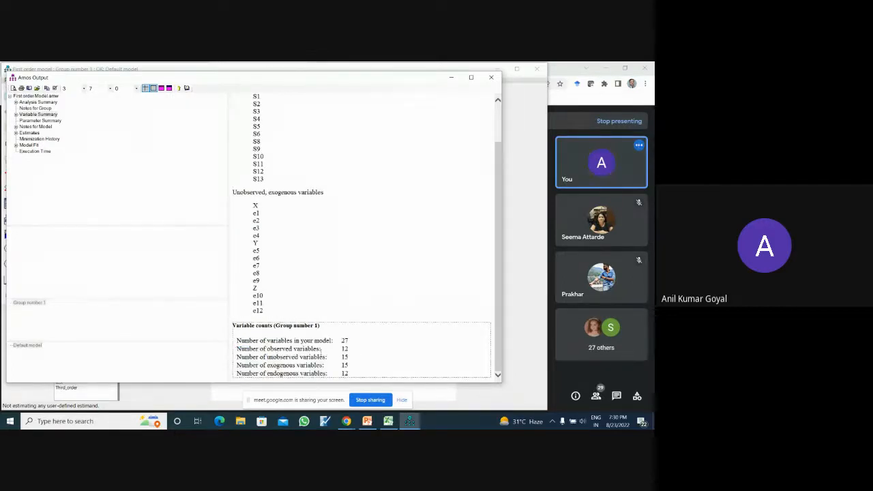
pyautogui.moveTo(293, 348); pyautogui.dragTo(349, 357)
pyautogui.click(306, 360)
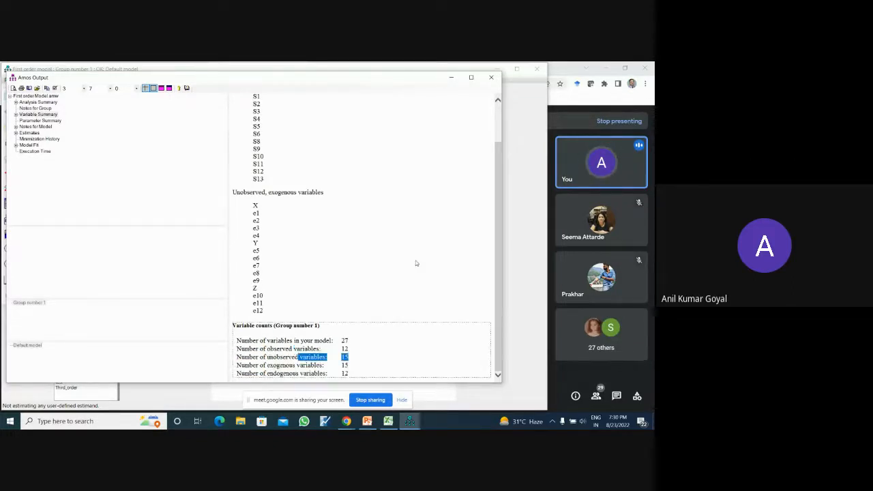
# - Examine the Parameter Summary and compare its weights and covariances with the input path diagram
pyautogui.click(58, 121)
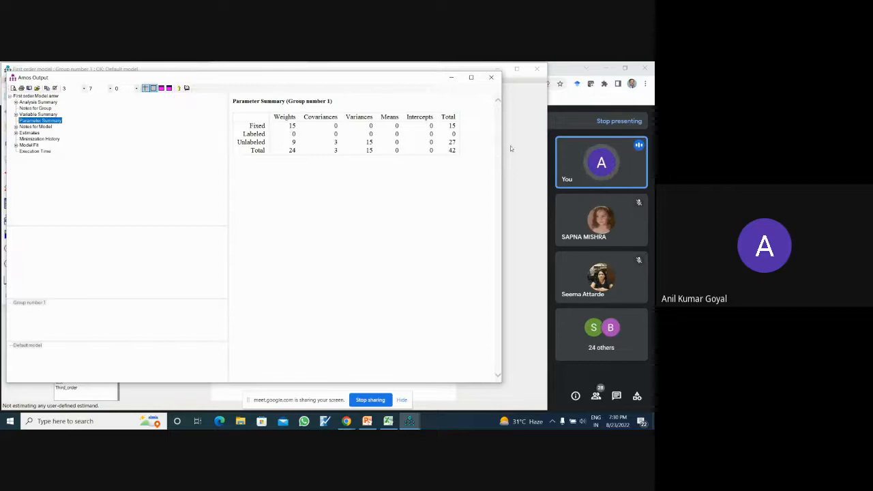
pyautogui.click(528, 154)
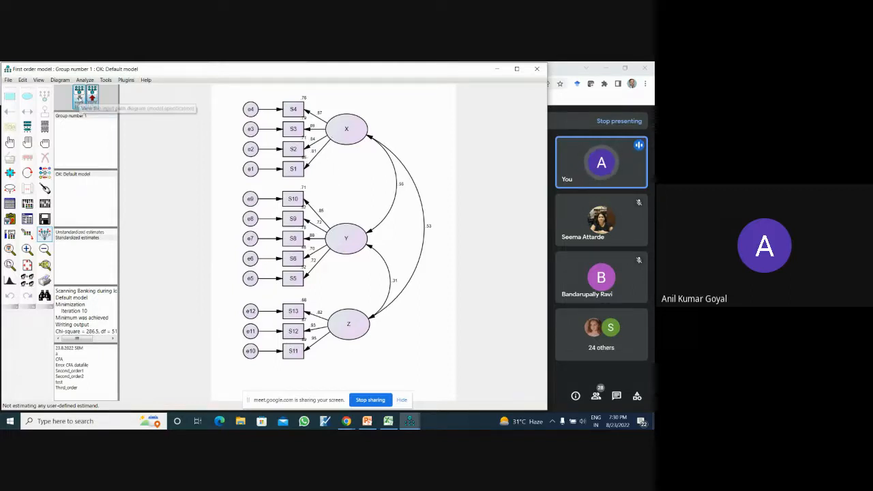
pyautogui.click(80, 98)
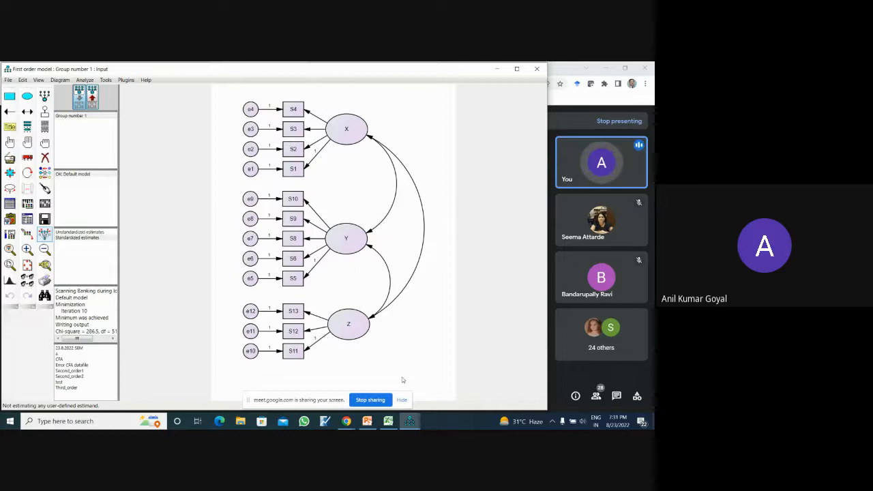
pyautogui.moveTo(409, 421)
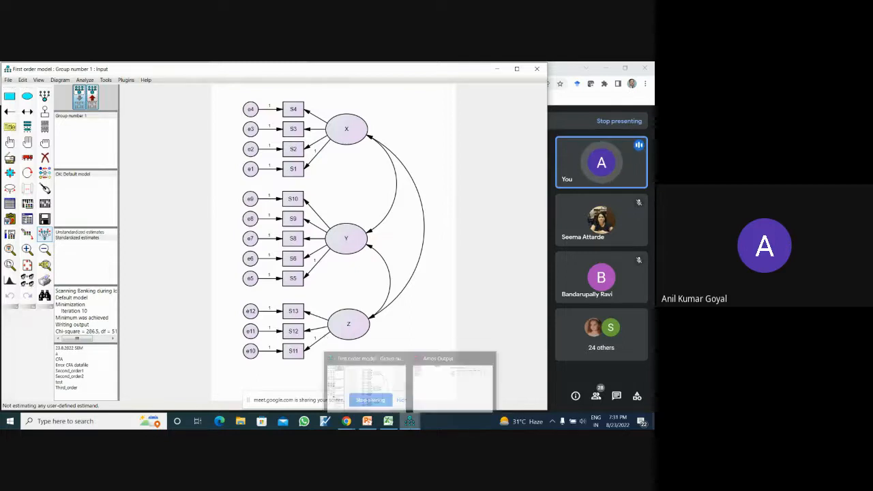
pyautogui.click(433, 392)
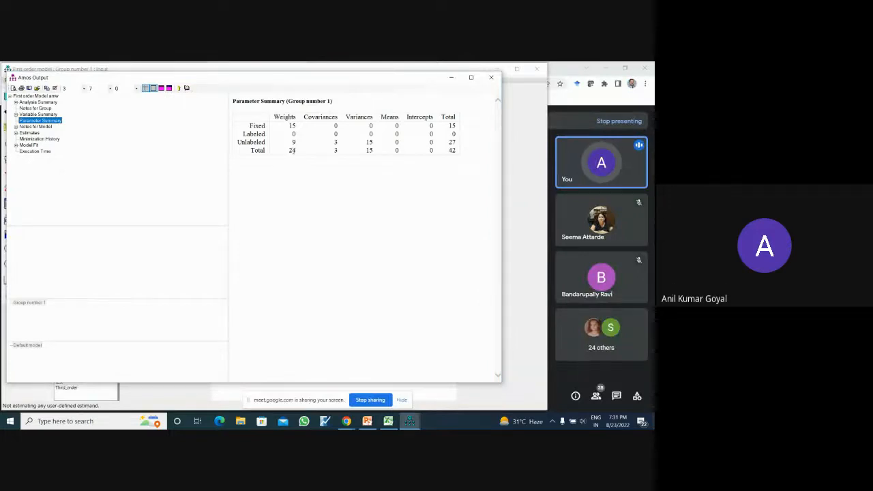
pyautogui.doubleClick(335, 141)
pyautogui.click(516, 368)
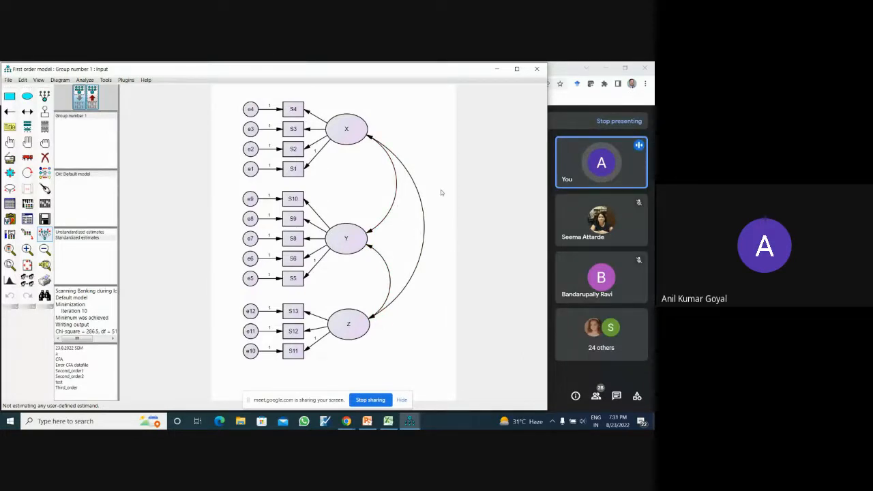
pyautogui.moveTo(409, 421)
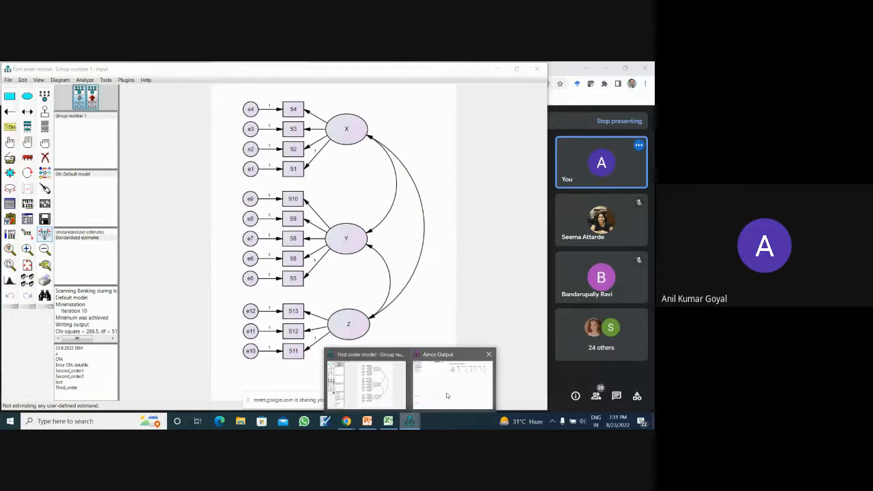
pyautogui.click(447, 395)
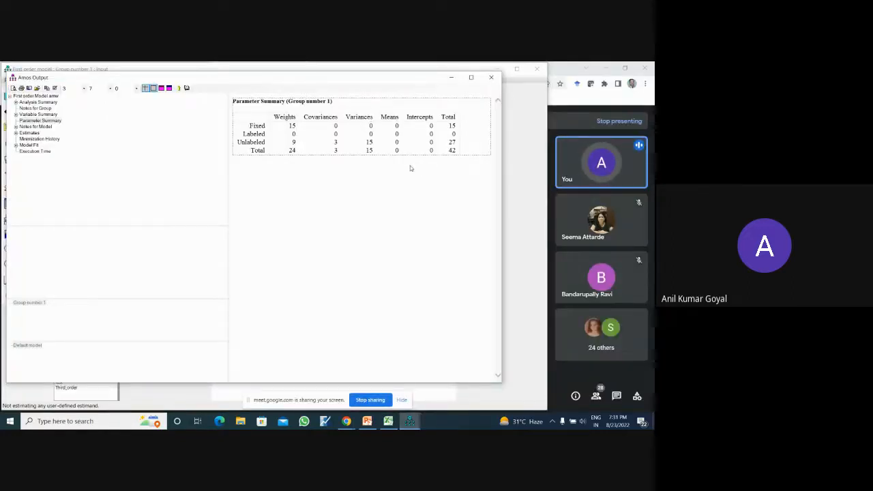
# - Read the Notes for Model, followed by the regression weights and standardized regression weights in the Estimates output
pyautogui.click(47, 128)
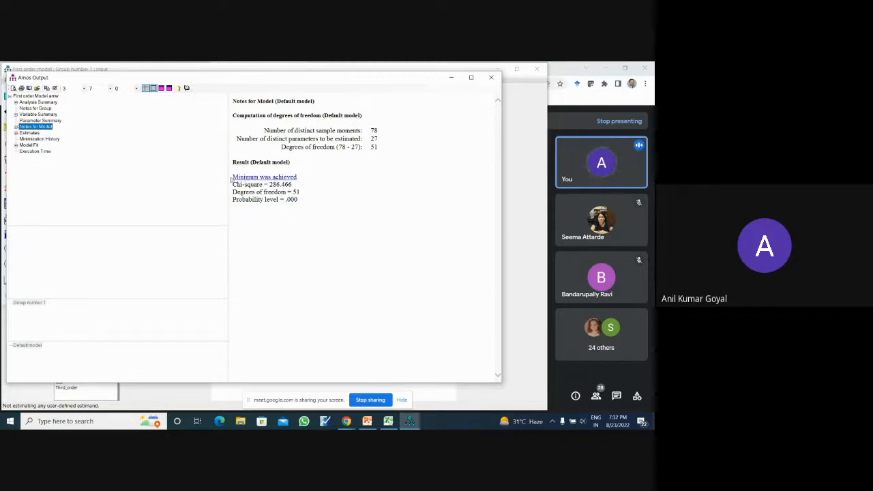
pyautogui.click(30, 133)
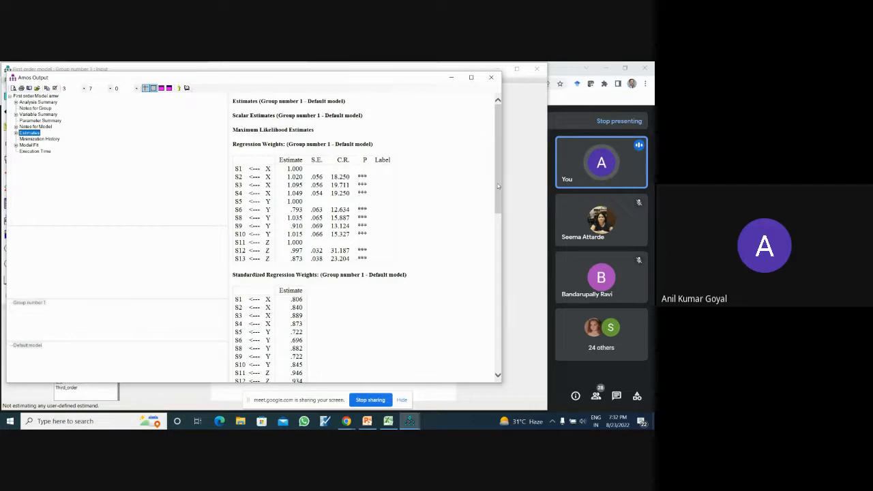
pyautogui.moveTo(498, 182); pyautogui.dragTo(504, 227)
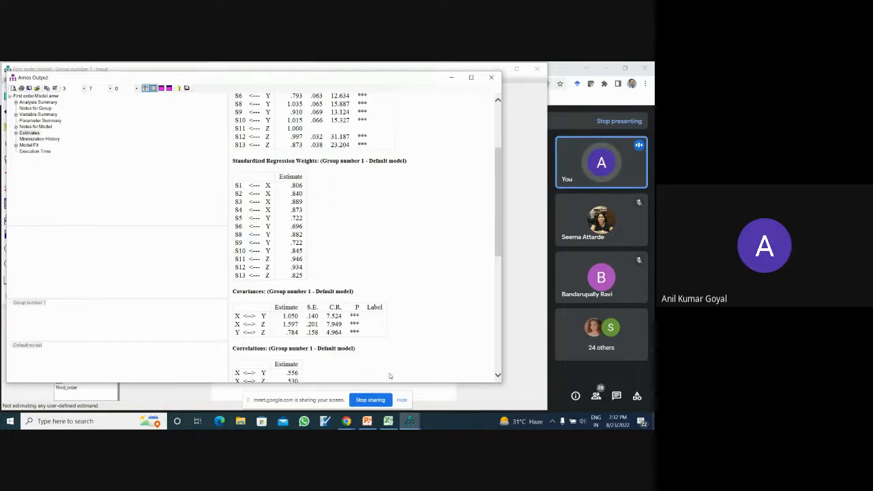
# - Compare the standardized regression weights in the text output with the estimates on the output path diagram
pyautogui.click(521, 358)
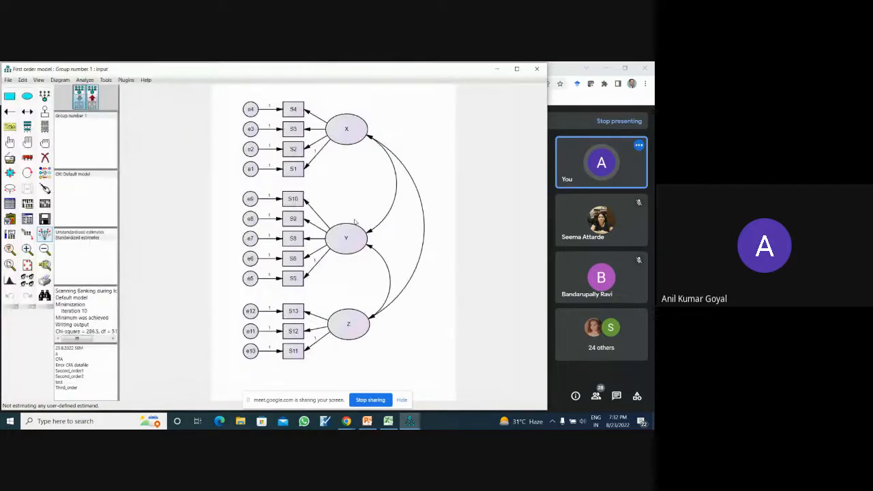
pyautogui.click(93, 98)
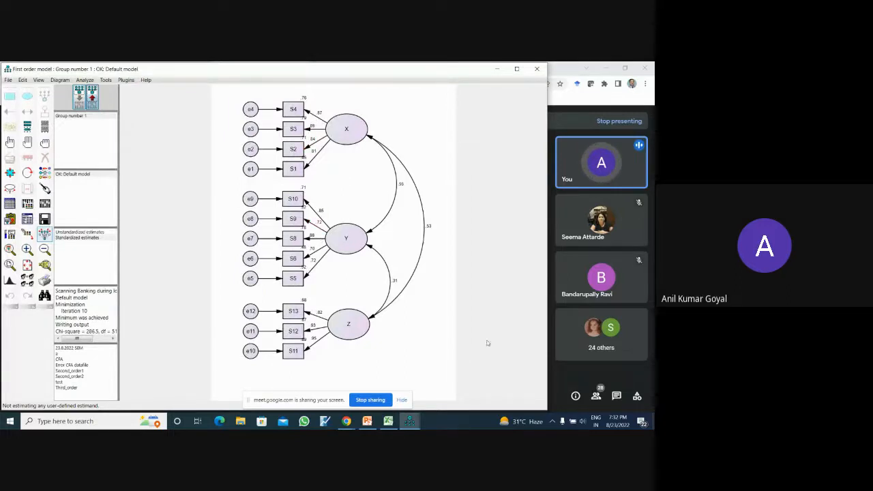
pyautogui.moveTo(409, 421)
pyautogui.click(452, 382)
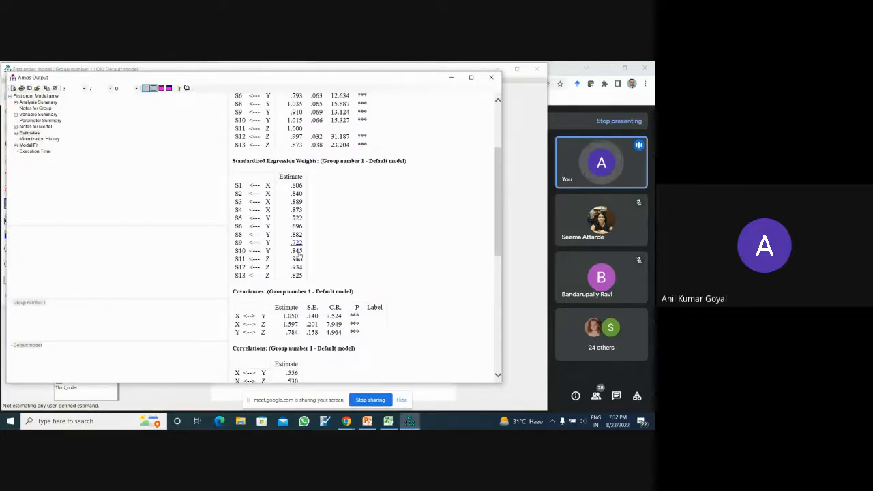
# - Examine the covariances, correlations, variances and squared multiple correlations of the default model in the Estimates output
pyautogui.moveTo(497, 213); pyautogui.dragTo(506, 268)
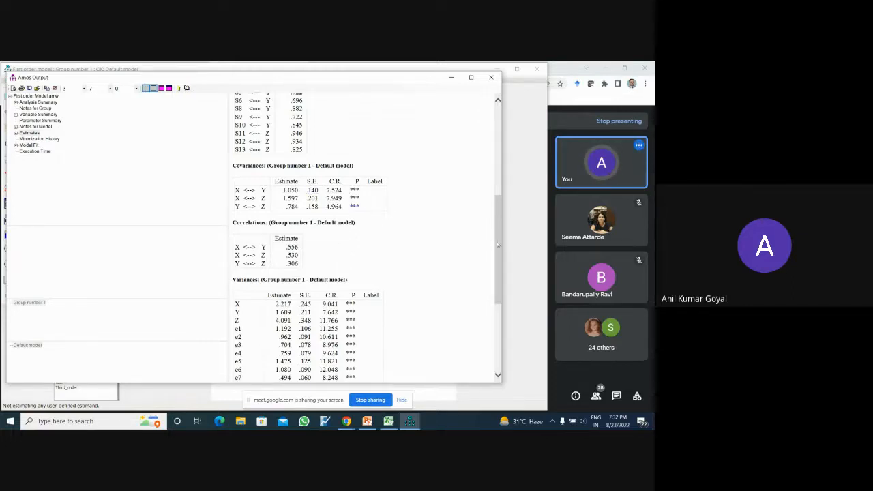
pyautogui.moveTo(496, 242); pyautogui.dragTo(512, 292)
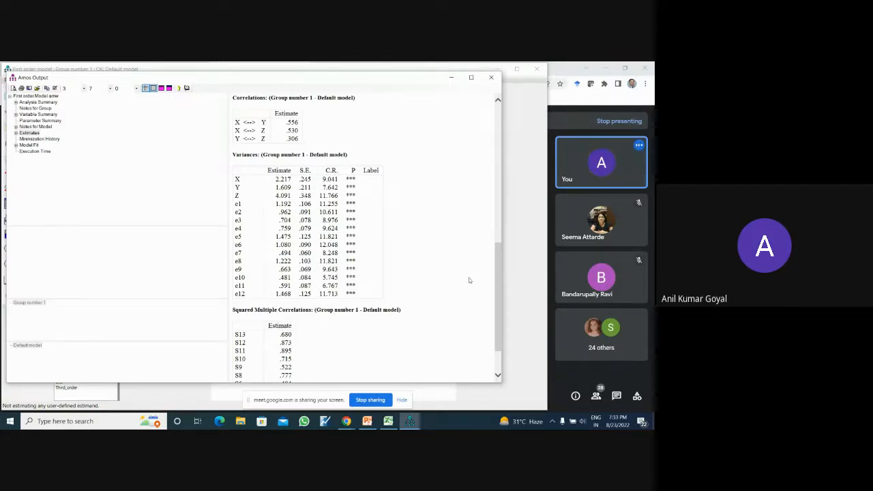
pyautogui.moveTo(496, 282); pyautogui.dragTo(494, 139)
pyautogui.moveTo(227, 143); pyautogui.dragTo(219, 144)
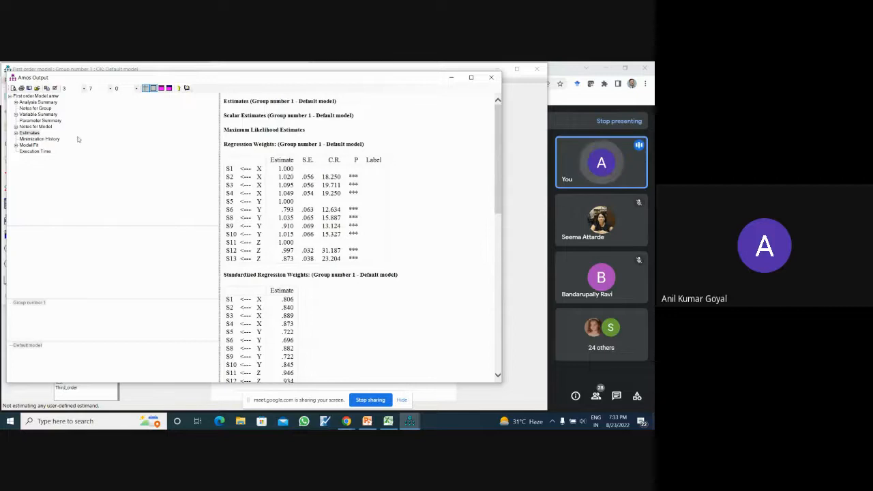
# - Review the Minimization History and the Model Fit Summary of the default model
pyautogui.click(53, 140)
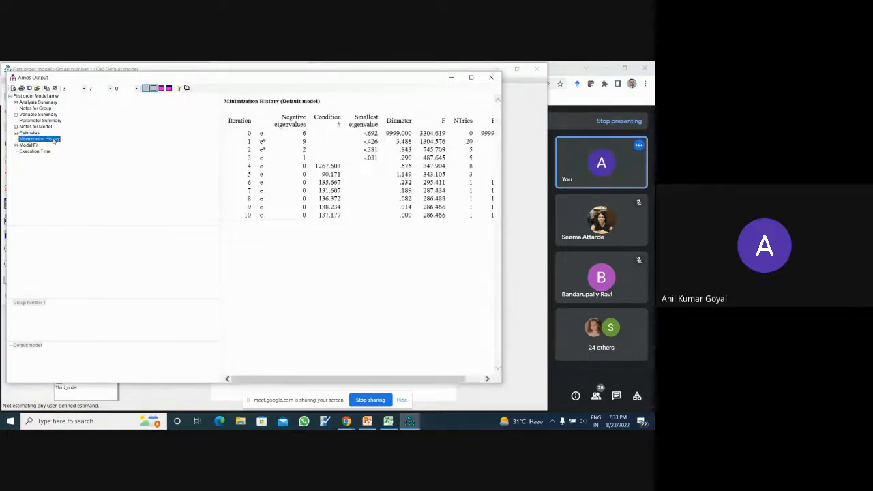
pyautogui.click(31, 145)
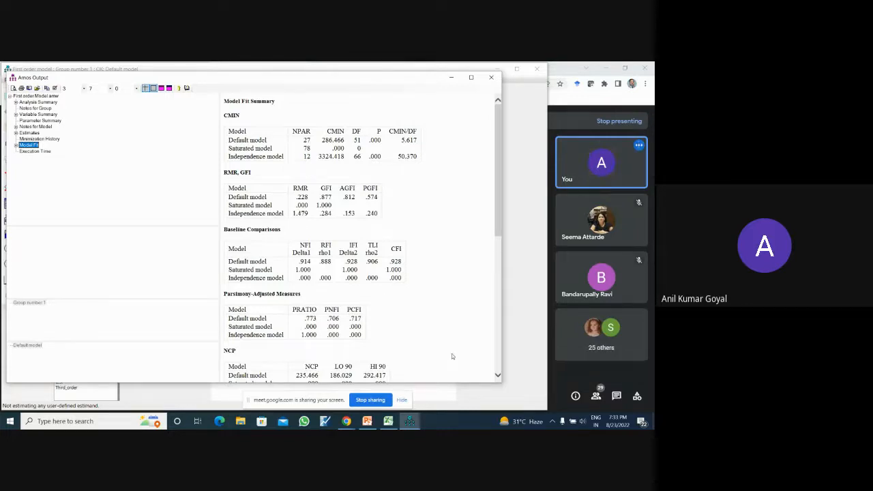
# - Switch to the PowerPoint presentation and add the line "CMIN/DF: Criteria" below the badness-of-fit criteria on the Model Fit Indices slide
pyautogui.click(367, 421)
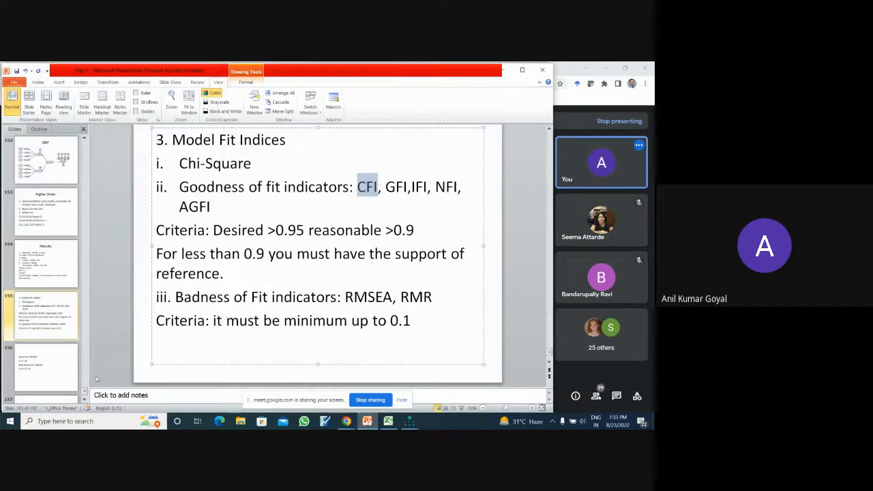
pyautogui.click(60, 365)
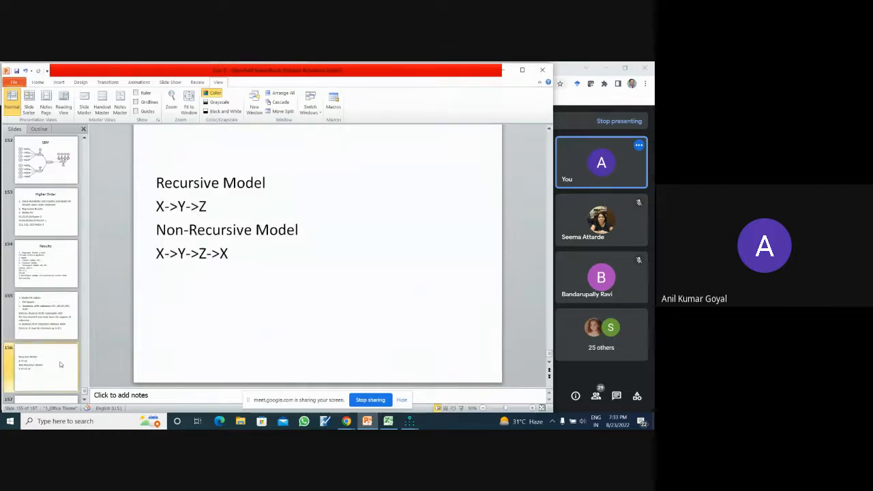
pyautogui.click(66, 334)
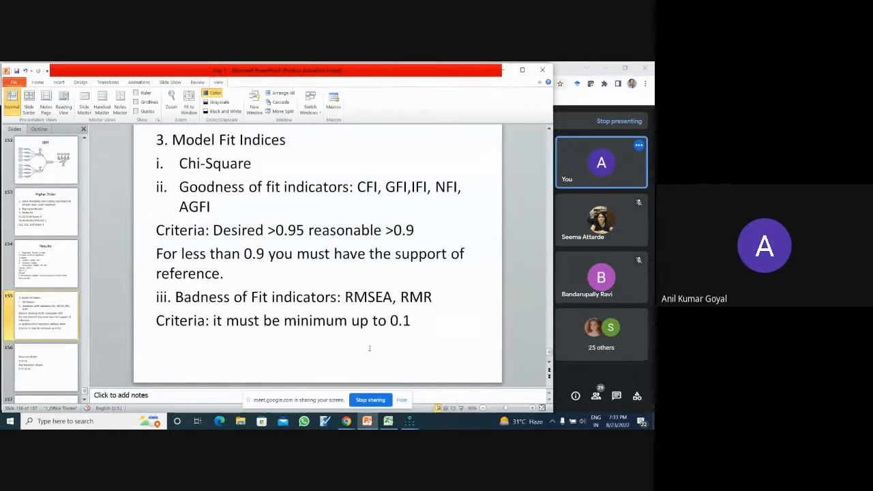
pyautogui.click(418, 324)
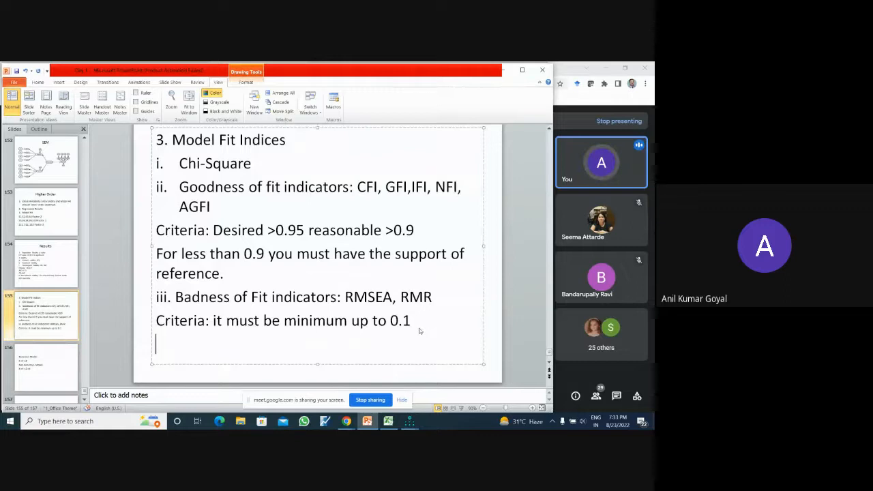
pyautogui.write('CMIN/')
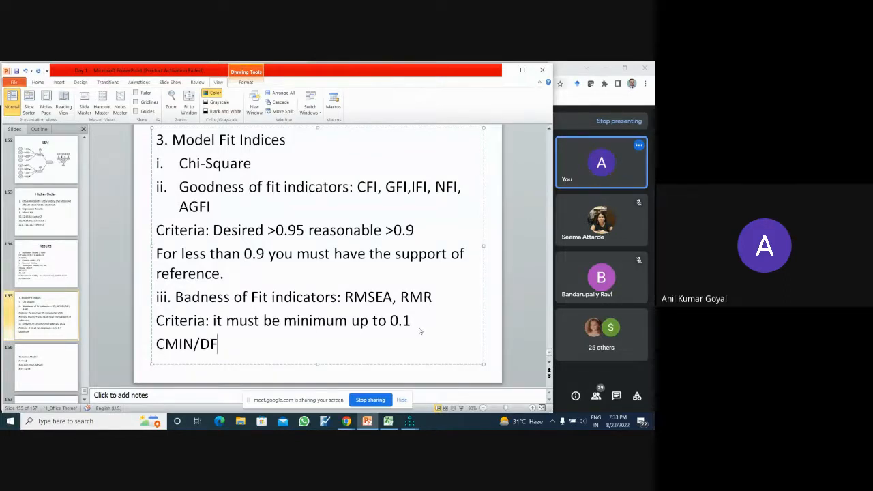
pyautogui.write('DF: Criteria')
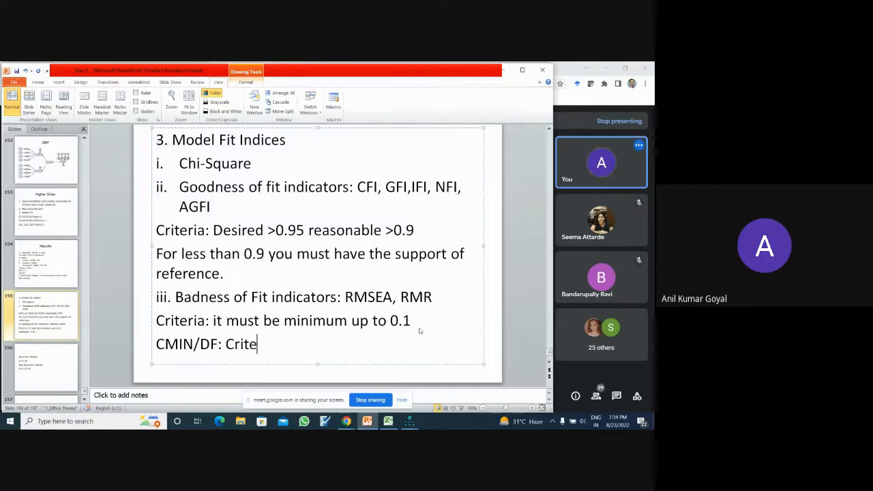
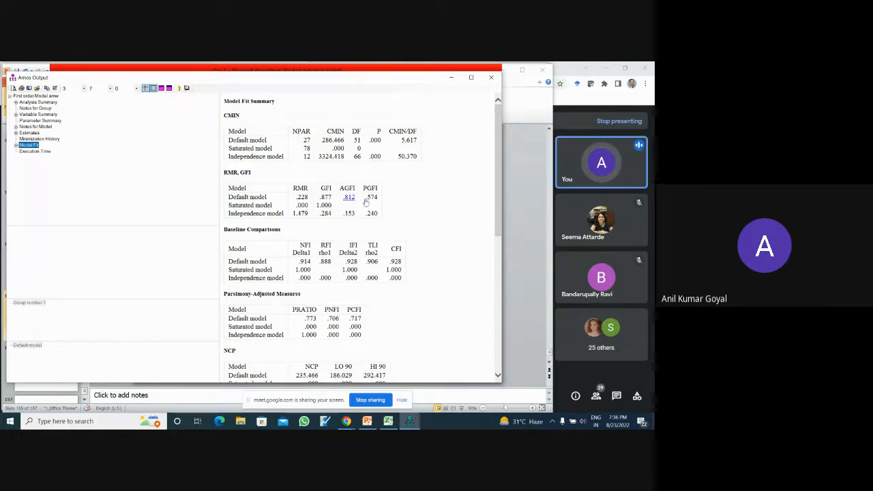
# - Examine the CMIN, GFI, baseline comparison and RMSEA indices in the default model's Model Fit Summary
pyautogui.moveTo(498, 213)
pyautogui.mouseDown()
pyautogui.moveTo(499, 245)
pyautogui.moveTo(498, 208)
pyautogui.mouseUp()
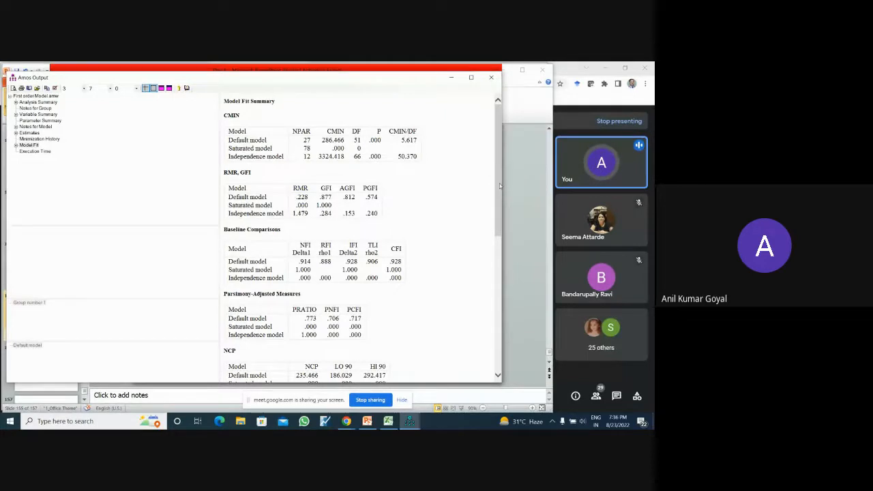
pyautogui.moveTo(501, 183); pyautogui.dragTo(515, 294)
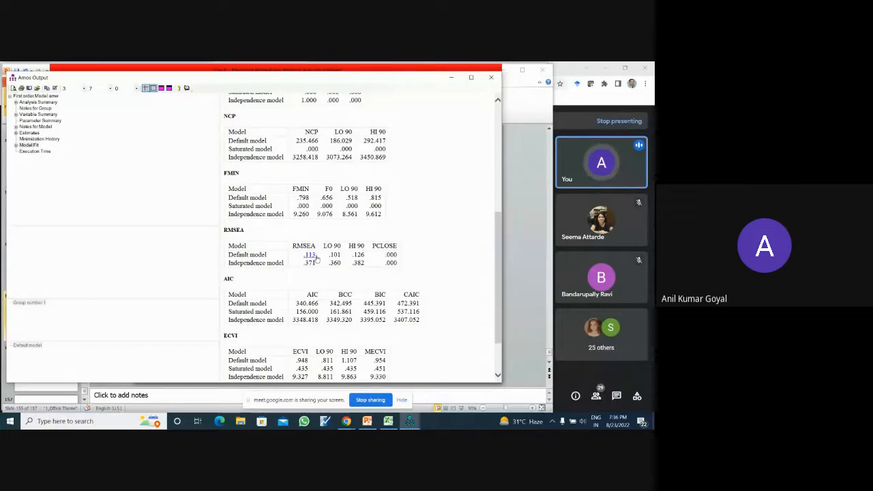
pyautogui.moveTo(499, 266); pyautogui.dragTo(495, 148)
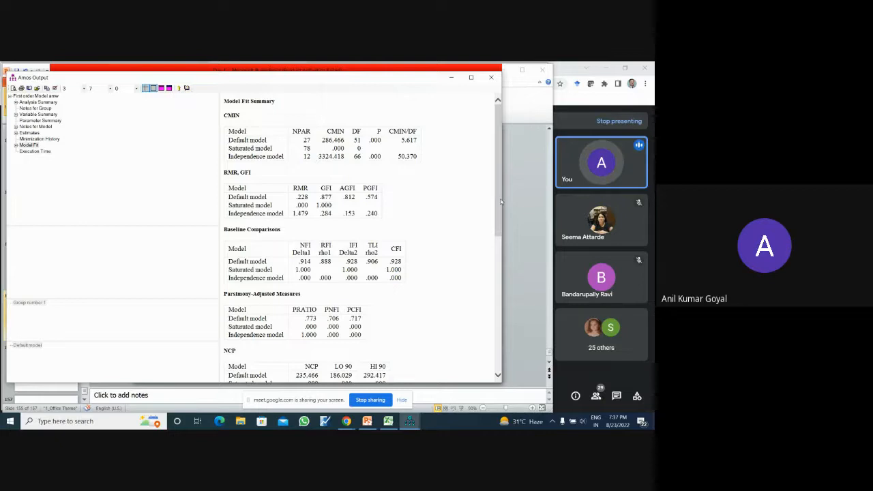
pyautogui.moveTo(500, 202); pyautogui.dragTo(508, 160)
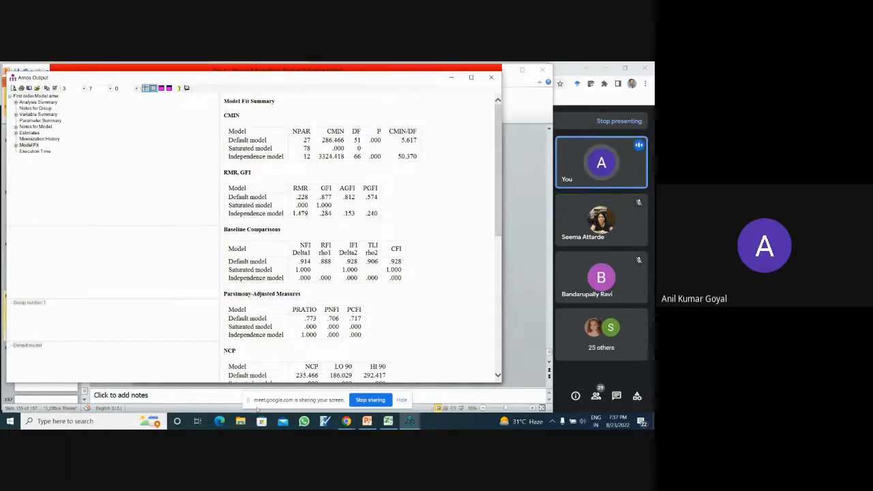
# - Open the Stats Tools Package workbook from the Day 1&2 folder and show the ValidityMaster instructions at a readable size
pyautogui.click(243, 424)
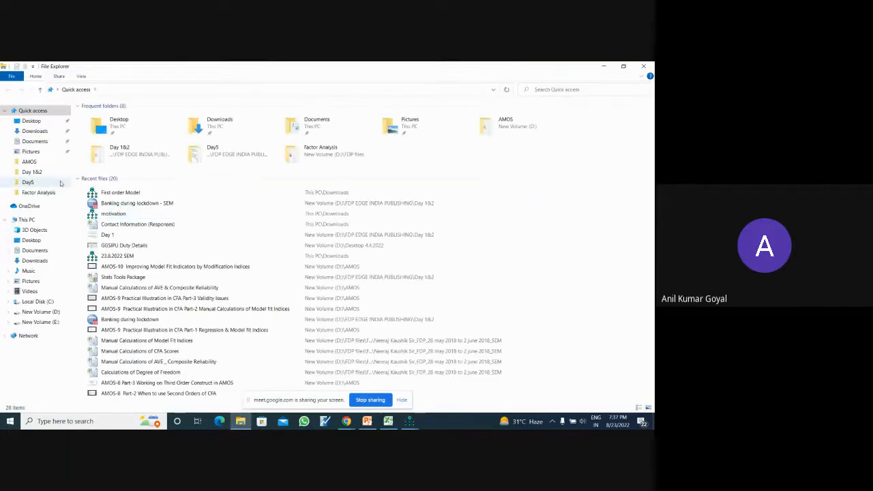
pyautogui.click(40, 173)
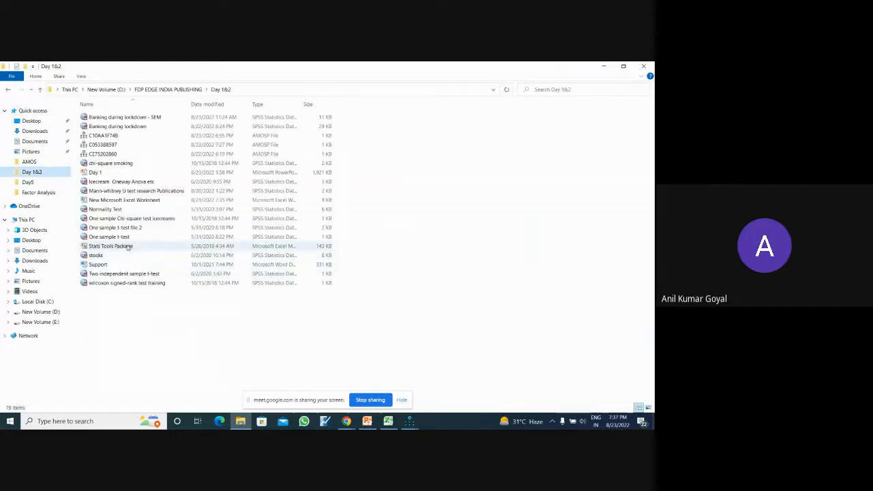
pyautogui.click(128, 247)
pyautogui.doubleClick(128, 247)
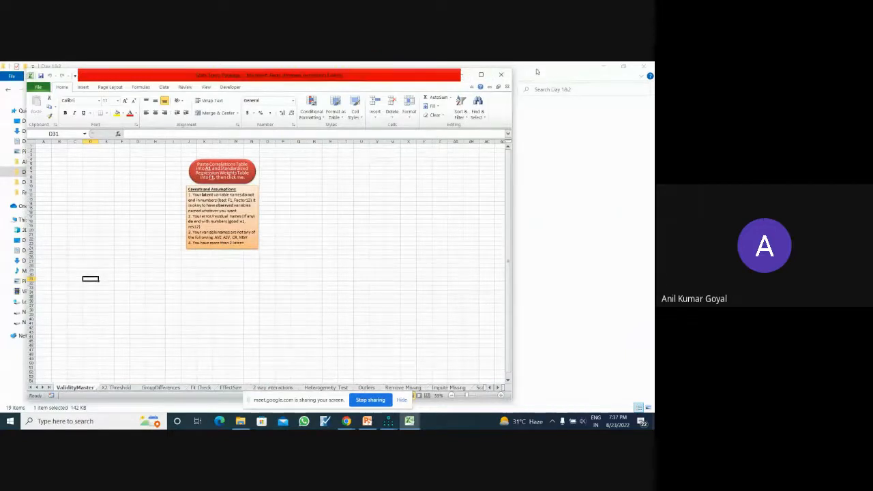
pyautogui.click(602, 67)
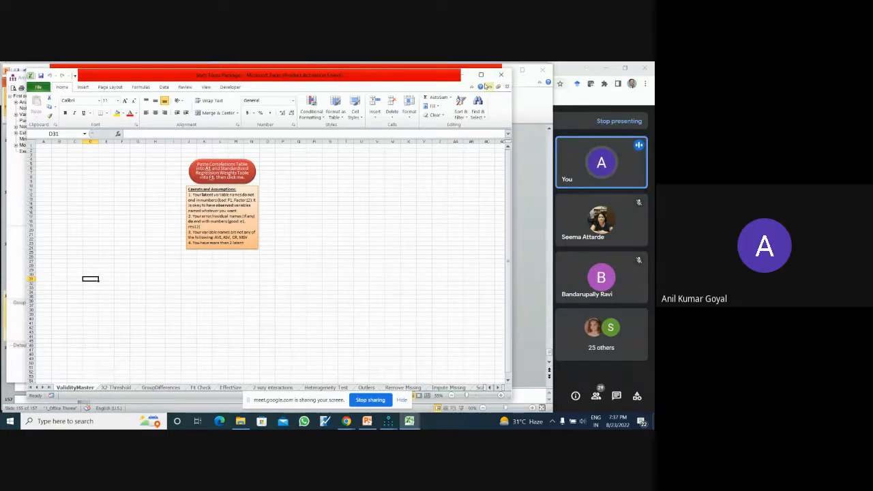
pyautogui.click(502, 75)
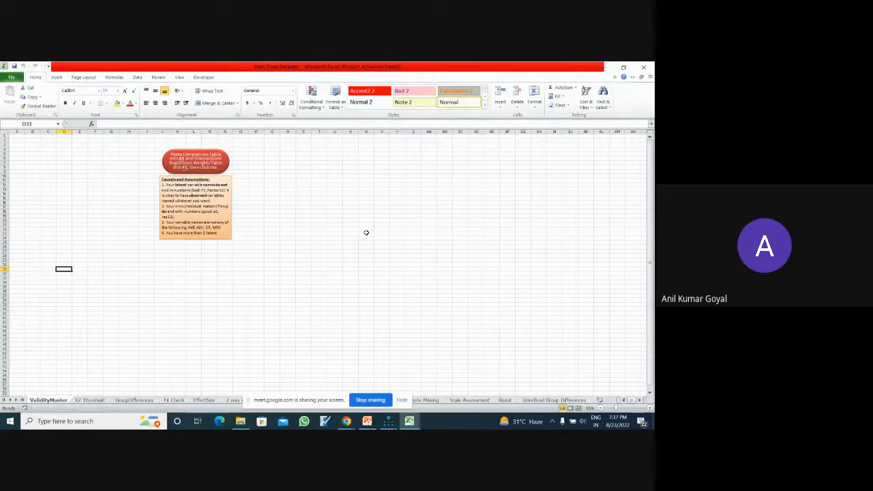
pyautogui.click(649, 408)
pyautogui.click(650, 408)
pyautogui.click(650, 408)
pyautogui.click(650, 408)
pyautogui.click(650, 408)
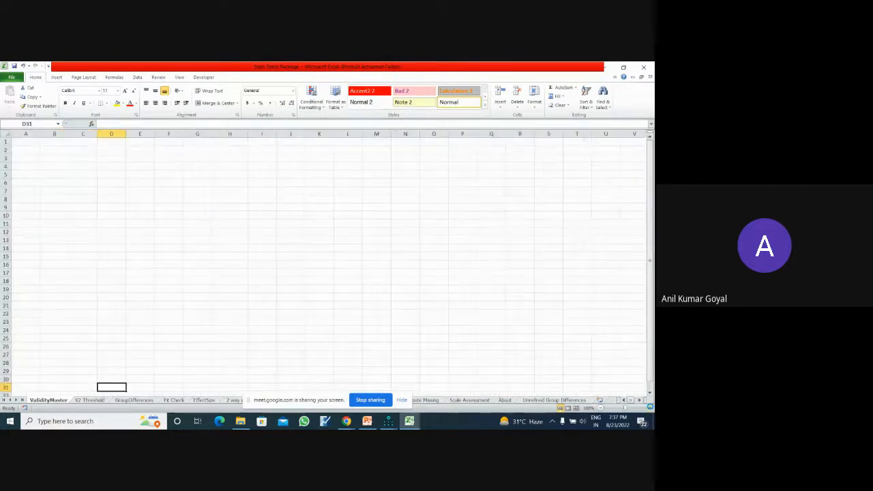
pyautogui.click(649, 407)
pyautogui.click(649, 408)
pyautogui.click(650, 408)
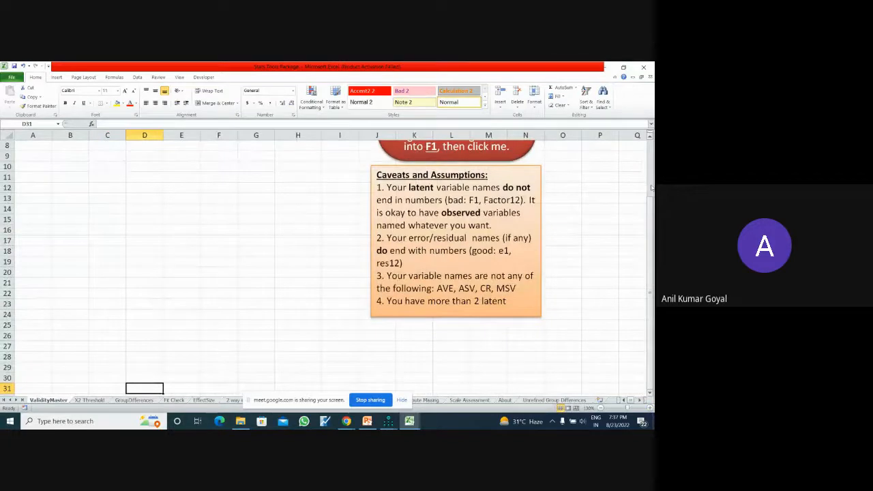
pyautogui.moveTo(651, 187); pyautogui.dragTo(651, 158)
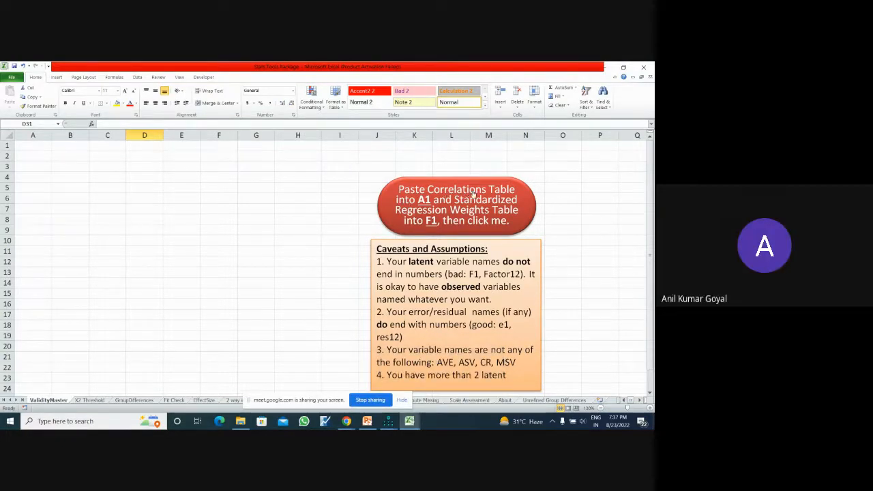
# - Switch to the Amos Output window and copy the Correlations table from the default model's Estimates
pyautogui.moveTo(392, 424)
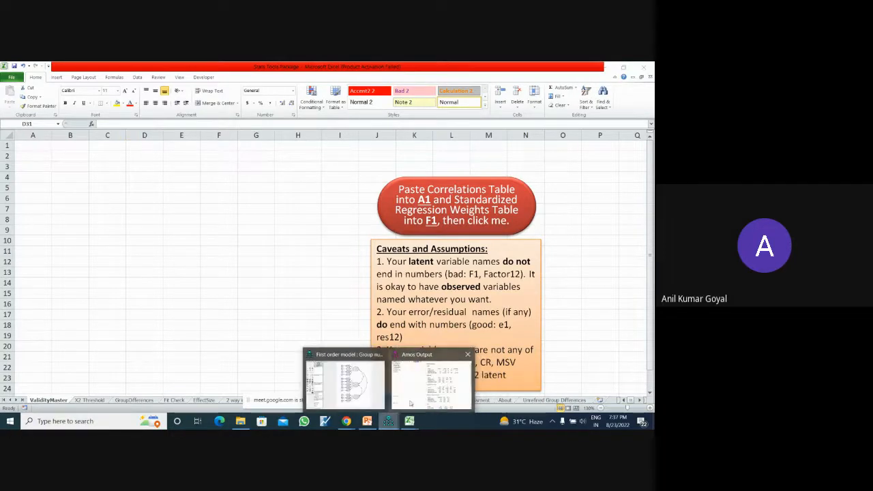
pyautogui.click(394, 424)
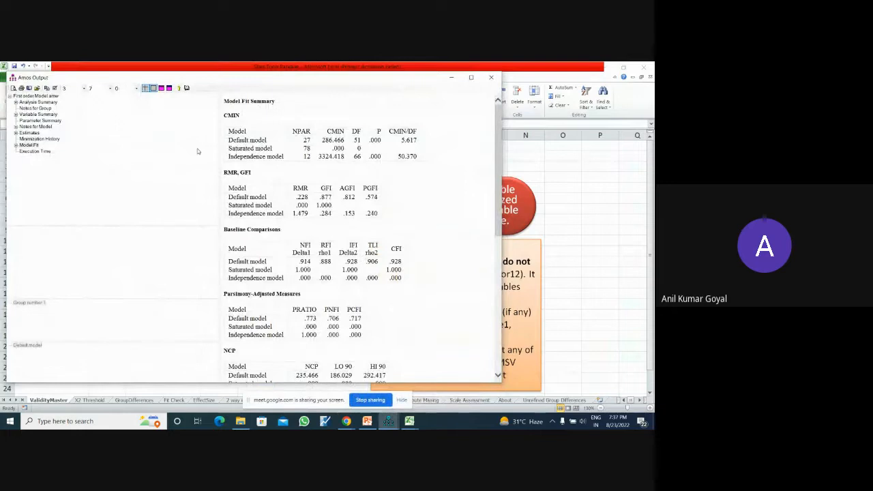
pyautogui.click(52, 121)
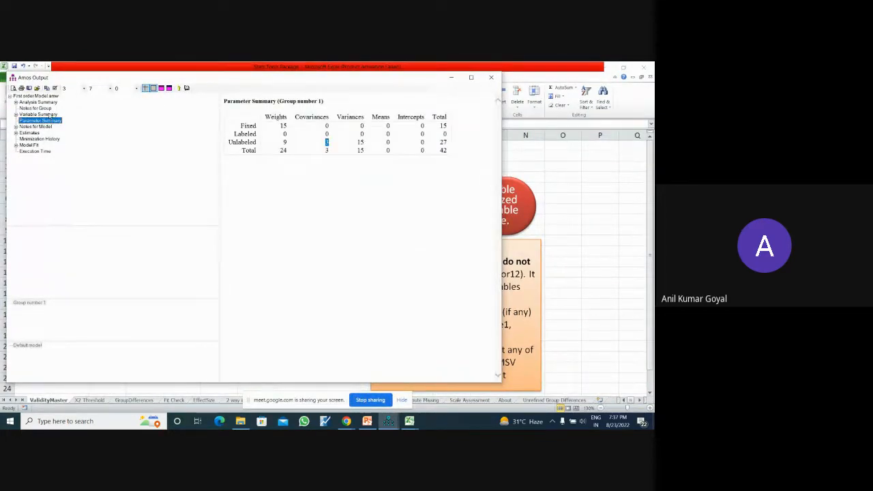
pyautogui.click(49, 114)
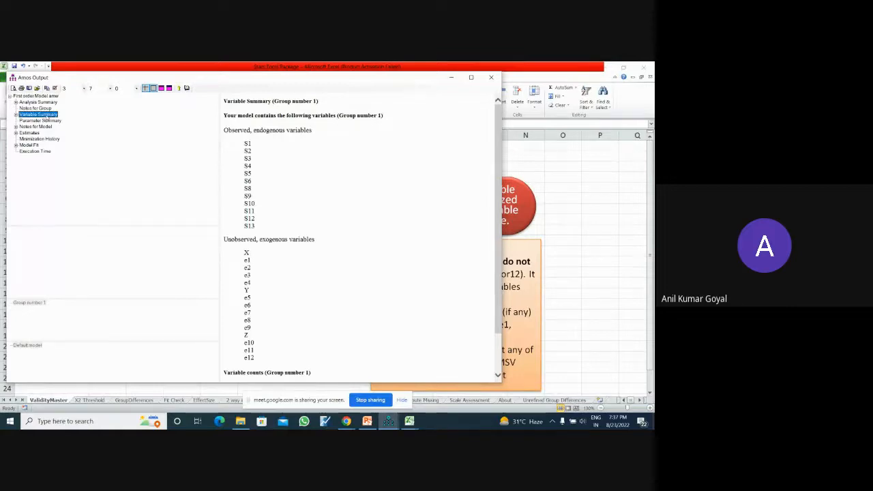
pyautogui.click(30, 132)
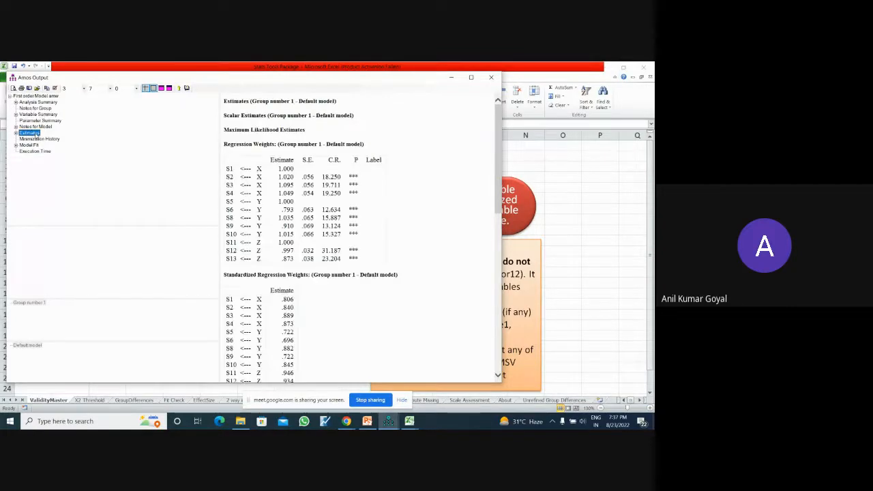
pyautogui.moveTo(498, 174); pyautogui.dragTo(516, 261)
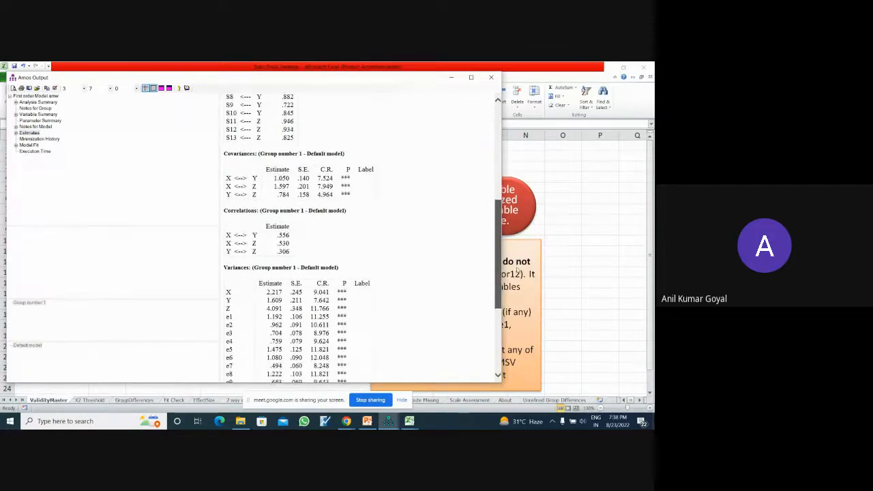
pyautogui.scroll(-2, 322, 223)
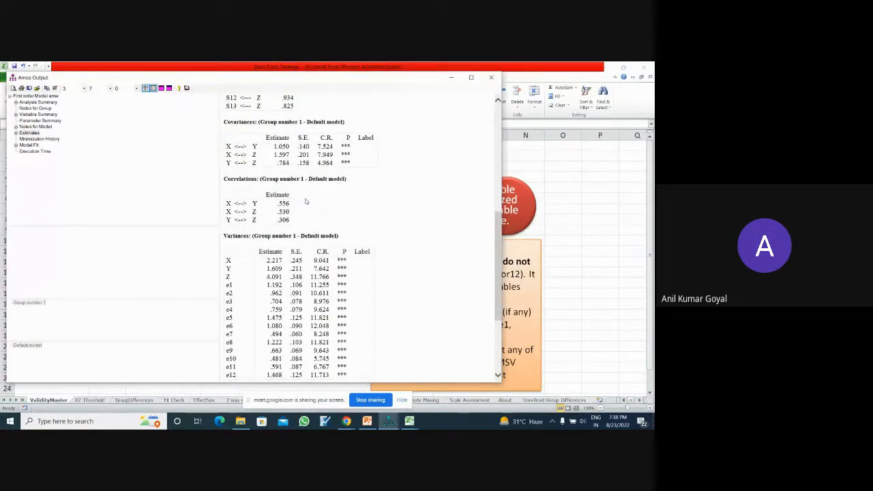
pyautogui.click(304, 200)
pyautogui.rightClick(302, 199)
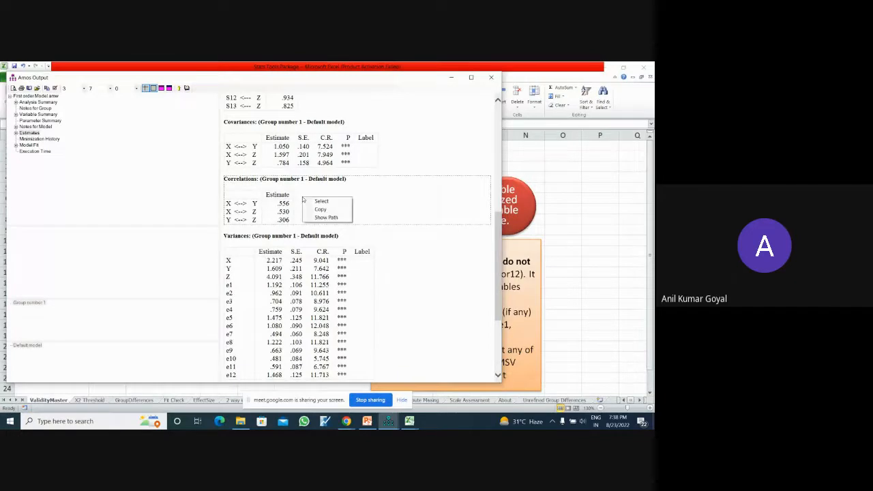
pyautogui.click(320, 209)
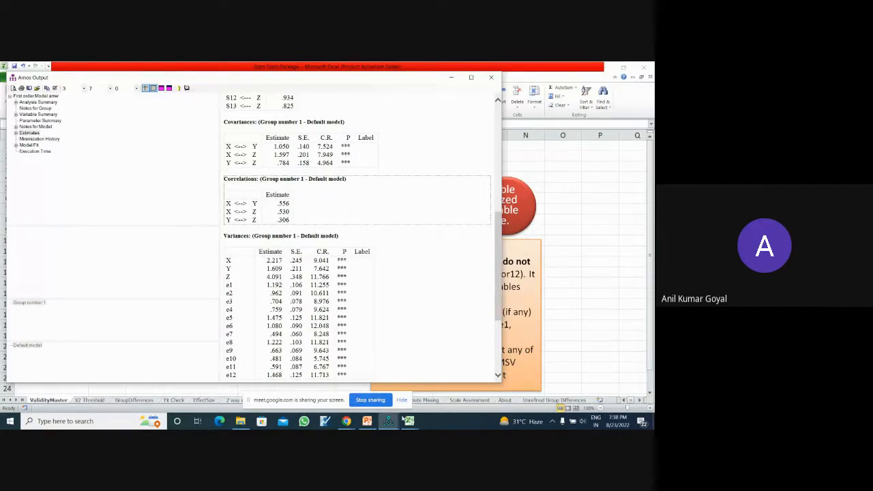
# - Switch to the Stats Tools Package workbook and try to paste the Correlations table into cell A1 of ValidityMaster
pyautogui.click(409, 421)
pyautogui.click(452, 402)
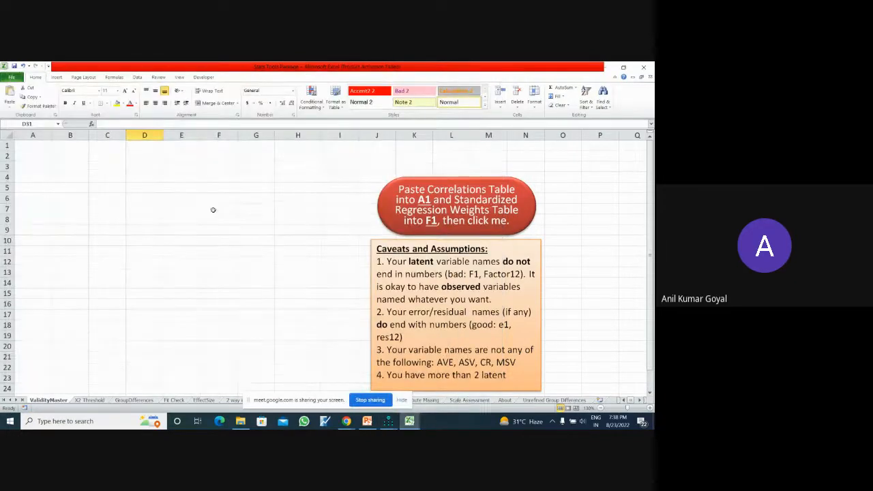
pyautogui.click(41, 146)
pyautogui.hotkey('ctrl', 'v')
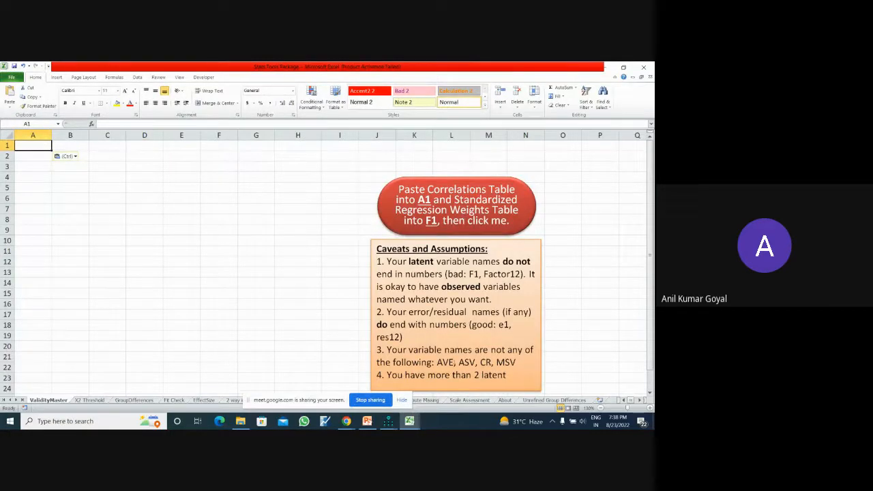
# - Copy the Correlations table again from the Amos Output window and return to the ValidityMaster sheet in Excel
pyautogui.click(387, 420)
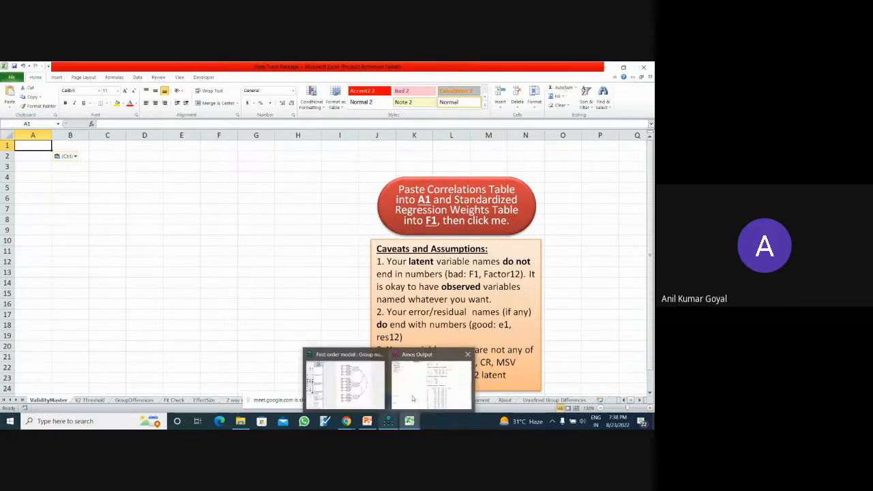
pyautogui.click(416, 392)
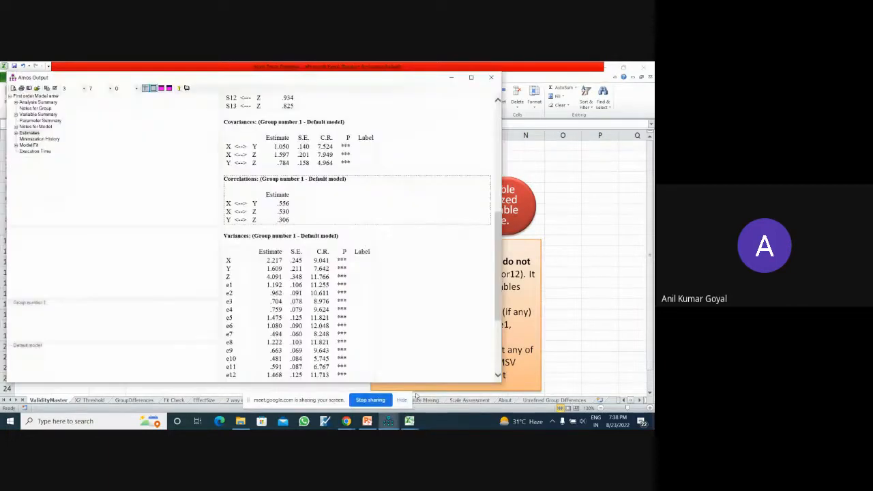
pyautogui.click(308, 180)
pyautogui.click(407, 185)
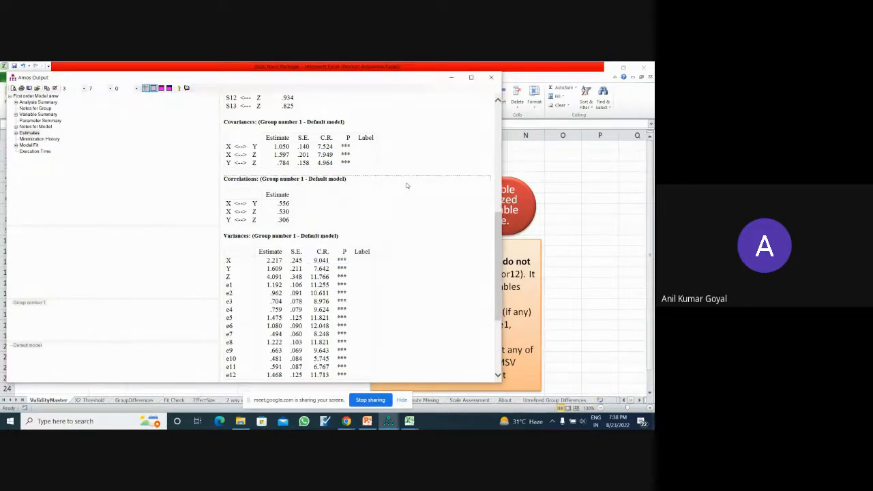
pyautogui.rightClick(335, 199)
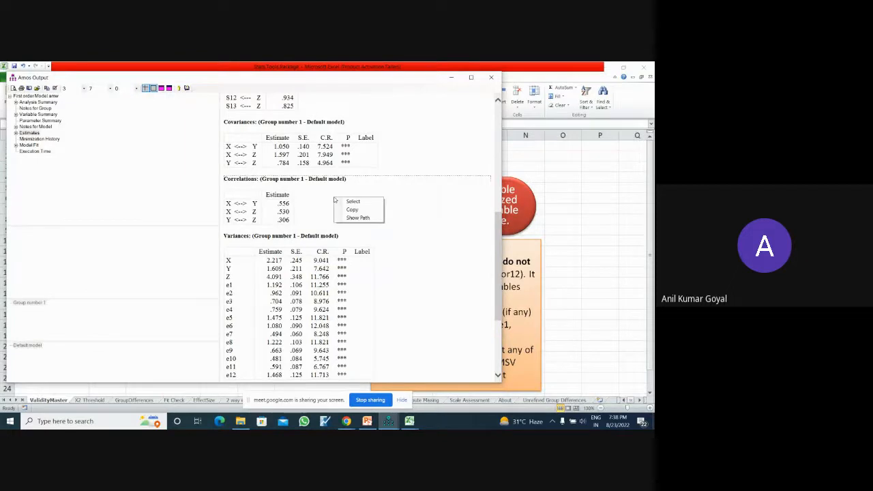
pyautogui.click(318, 195)
pyautogui.rightClick(303, 195)
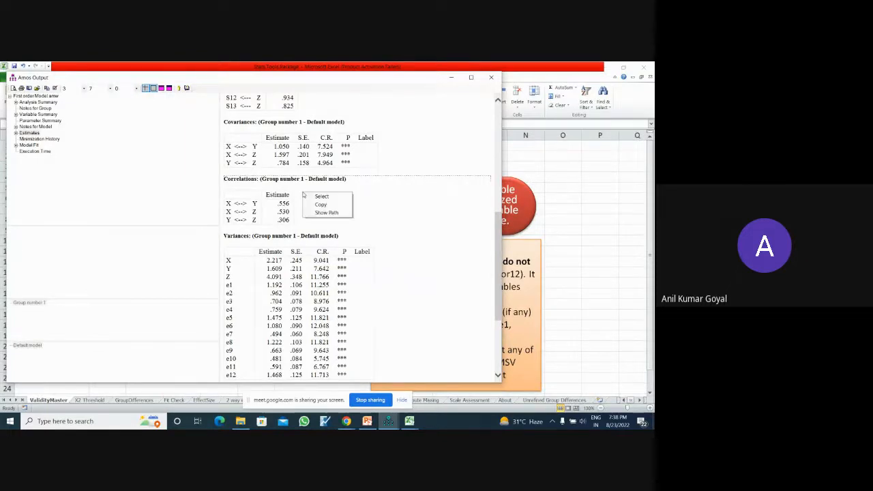
pyautogui.click(317, 205)
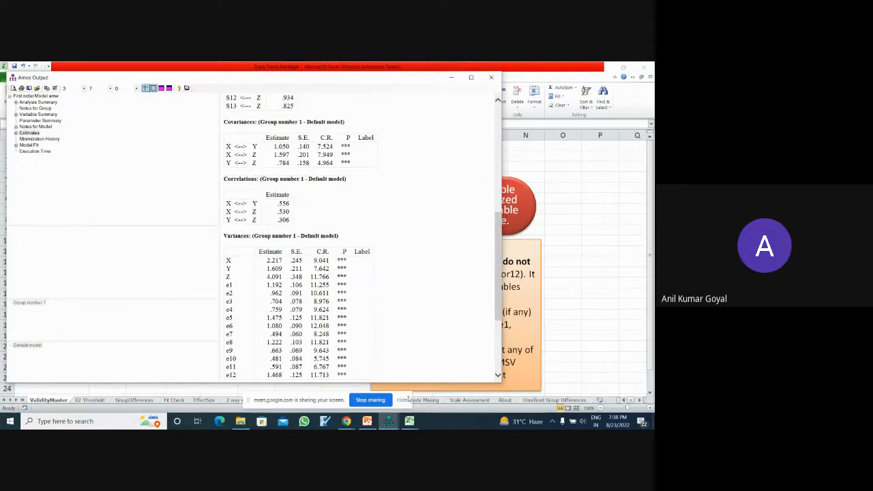
pyautogui.click(410, 420)
pyautogui.click(433, 379)
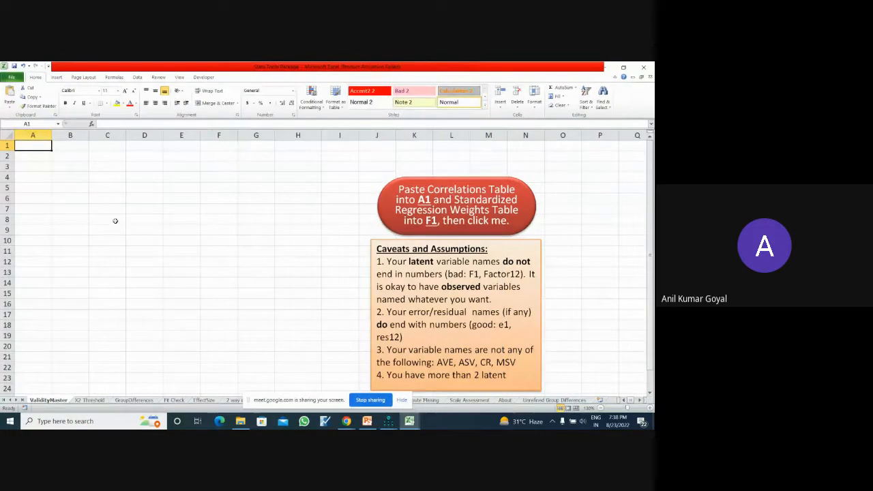
pyautogui.doubleClick(42, 146)
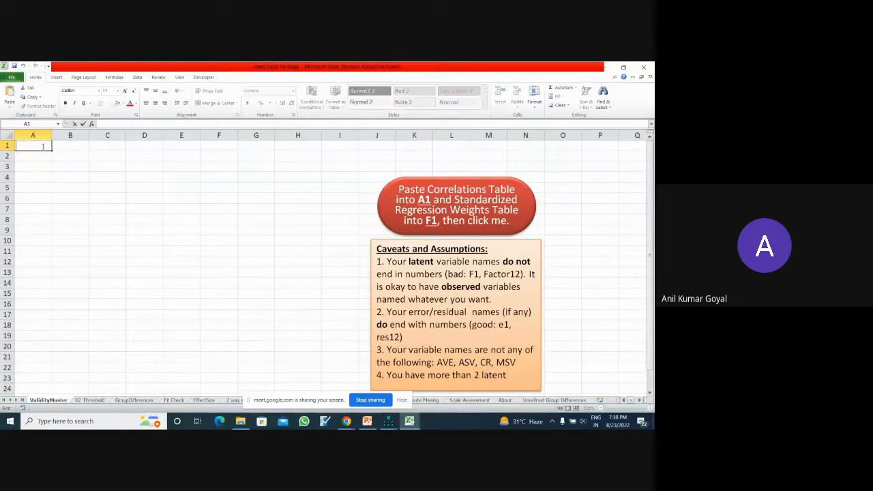
pyautogui.hotkey('ctrl', 'v')
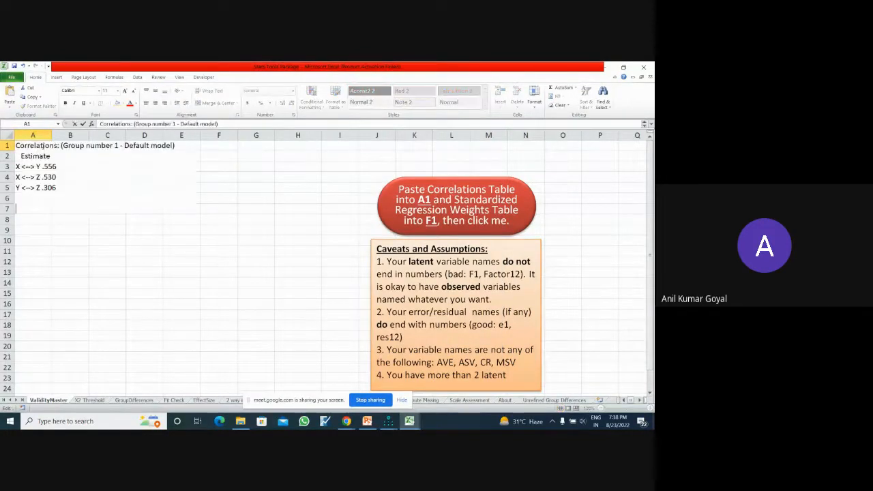
pyautogui.click(148, 263)
pyautogui.hotkey('ctrl', 'z')
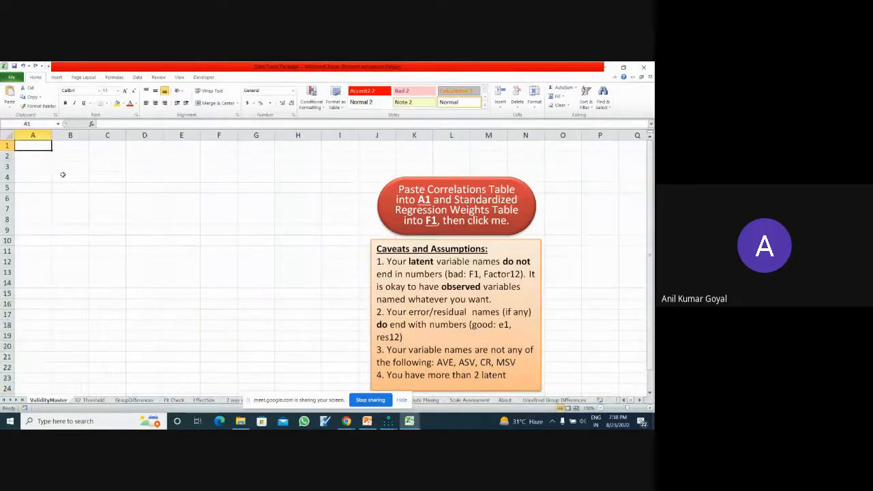
# - Paste the copied Correlations table into the ValidityMaster sheet starting at cell A1
pyautogui.write('Correlations: (Group number 1 - Default model)  \t\t\tEstimate X\t<-->\tY\t0.556 X\t<-->\tZ\t0.53 Y\t<-->\tZ\t0.306')
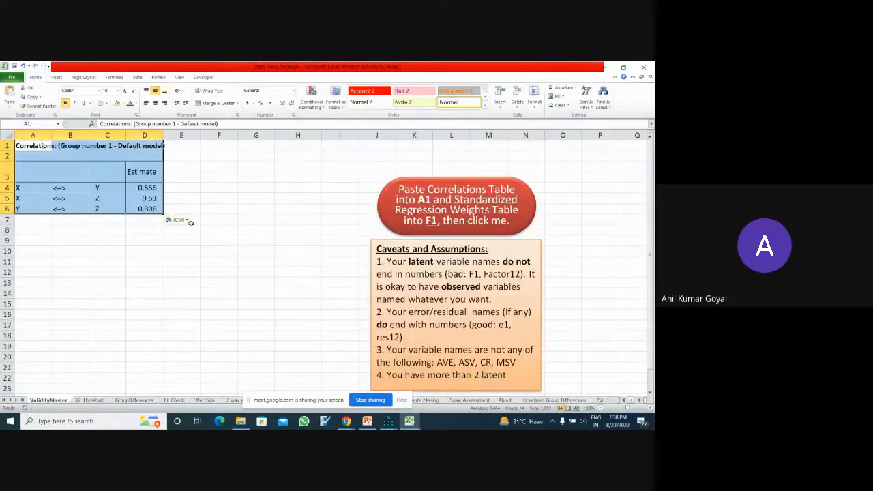
pyautogui.click(250, 282)
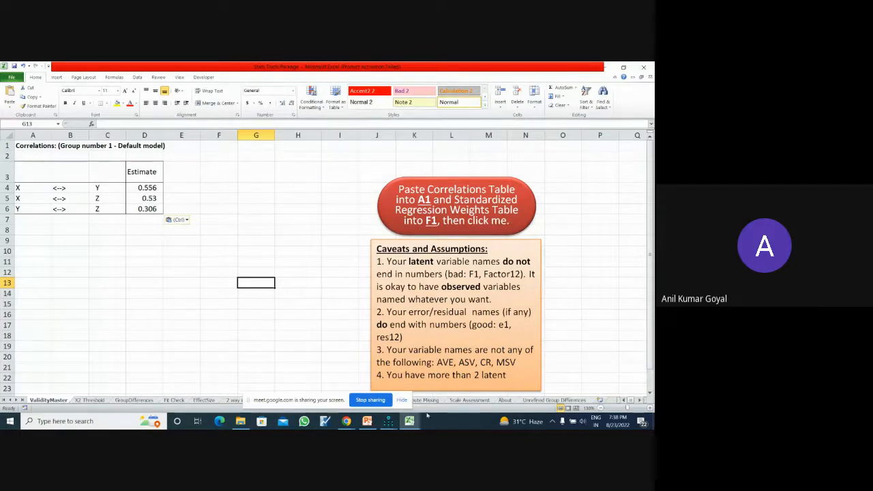
# - Try to copy the Standardized Regression Weights table from the Amos Output window into cell F1 of the ValidityMaster sheet in Excel
pyautogui.moveTo(410, 420)
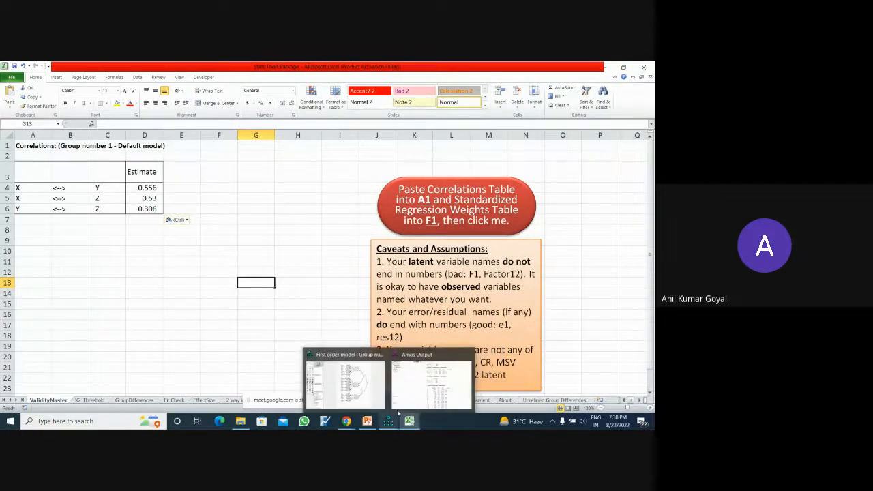
pyautogui.click(430, 378)
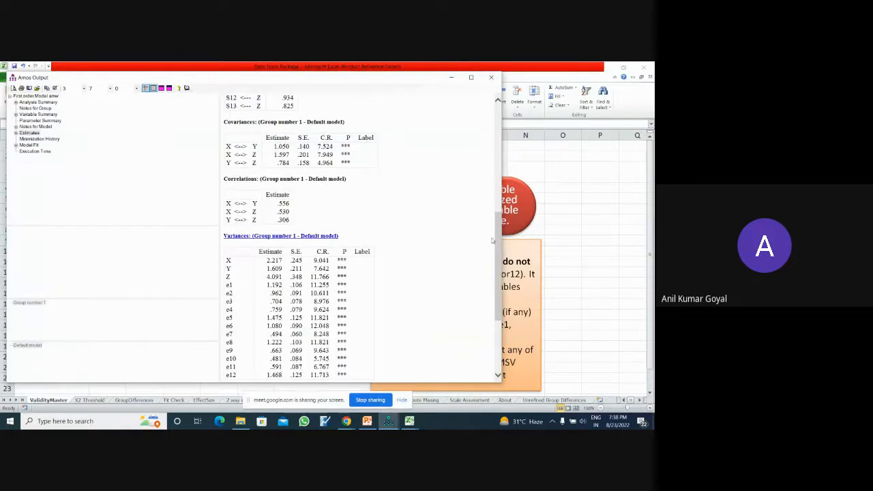
pyautogui.moveTo(500, 244); pyautogui.dragTo(499, 155)
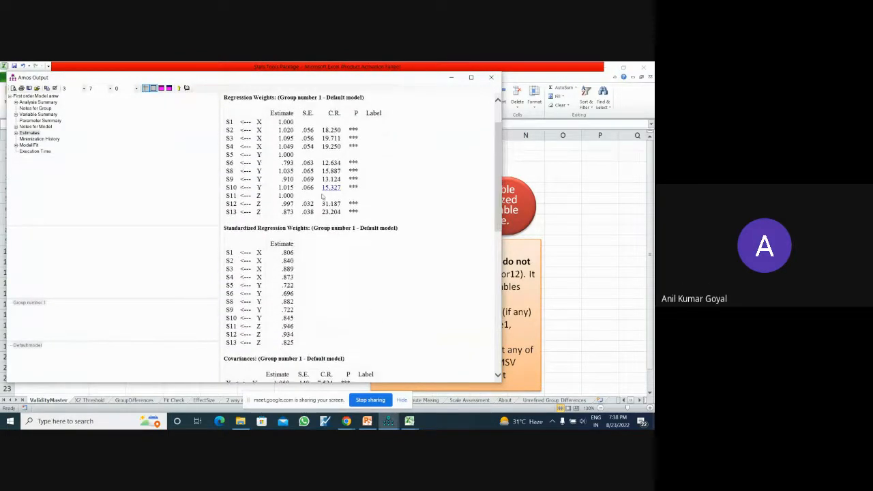
pyautogui.click(316, 253)
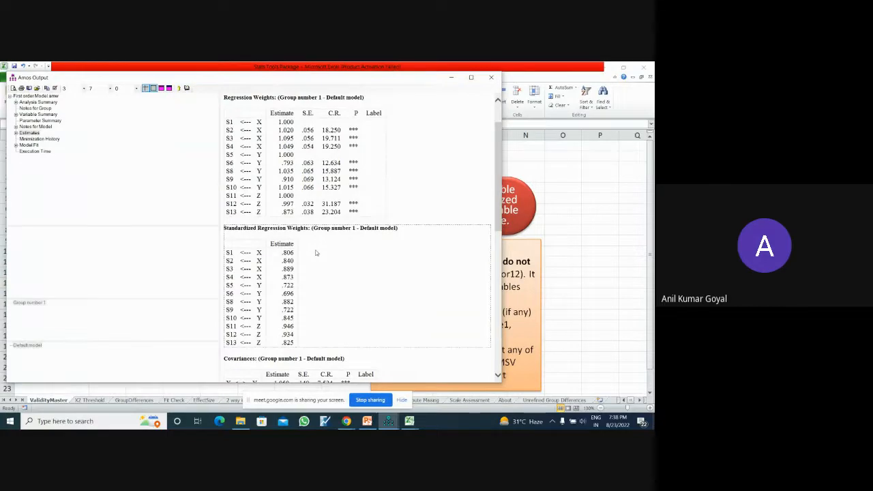
pyautogui.rightClick(316, 253)
pyautogui.moveTo(409, 421)
pyautogui.click(448, 394)
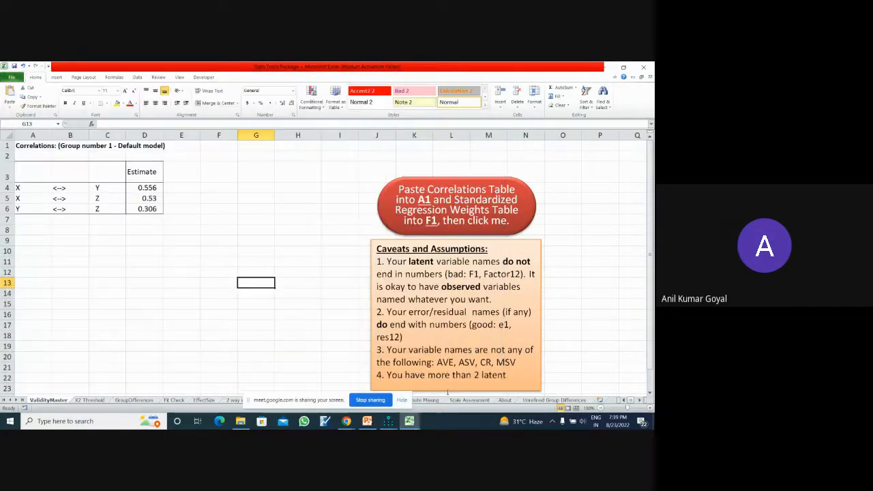
pyautogui.click(214, 145)
pyautogui.hotkey('ctrl', 'v')
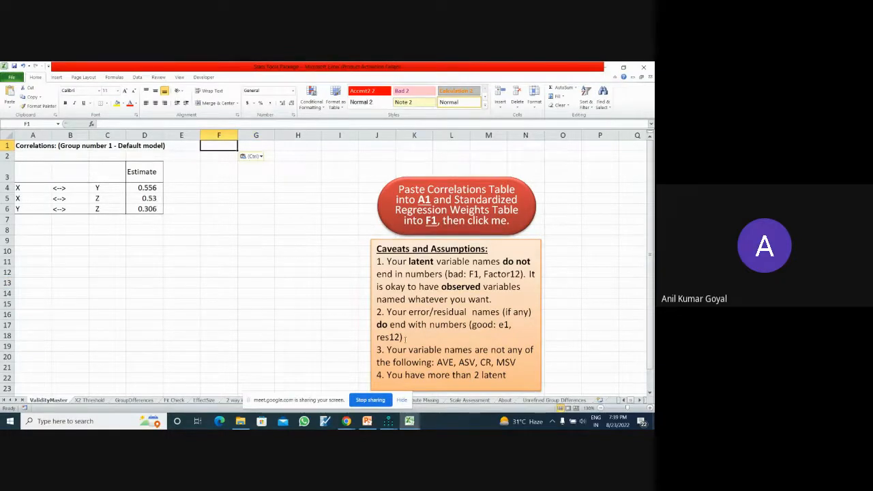
# - Return to the Amos Output window, recopy the Standardized Regression Weights table and try again to paste it into cell F1 of ValidityMaster
pyautogui.click(392, 425)
pyautogui.click(425, 394)
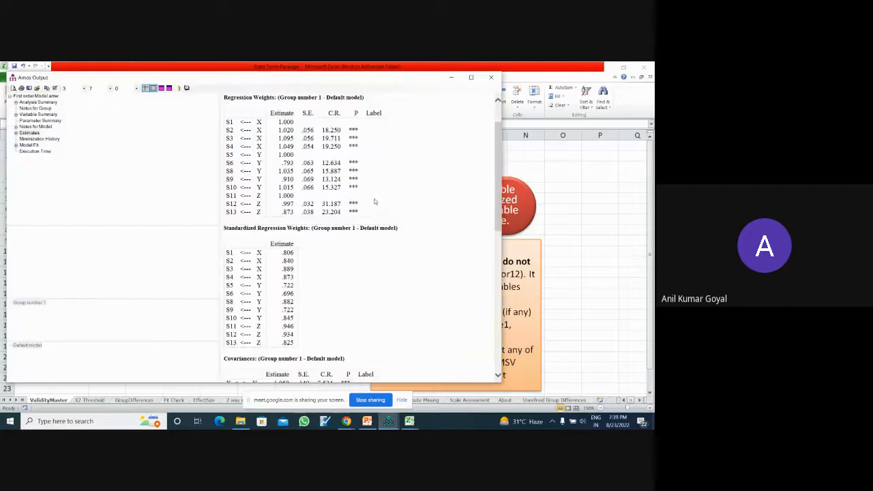
pyautogui.rightClick(327, 282)
pyautogui.click(311, 263)
pyautogui.click(306, 235)
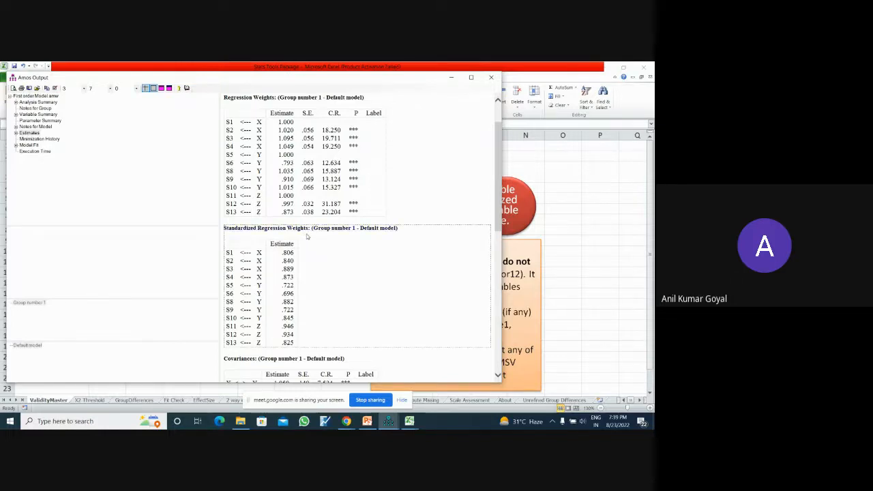
pyautogui.rightClick(307, 235)
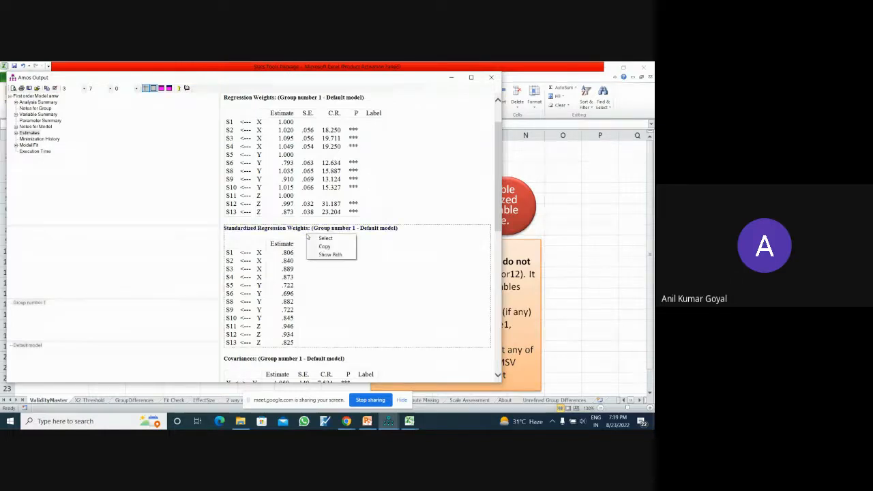
pyautogui.click(315, 245)
pyautogui.click(409, 421)
pyautogui.click(455, 396)
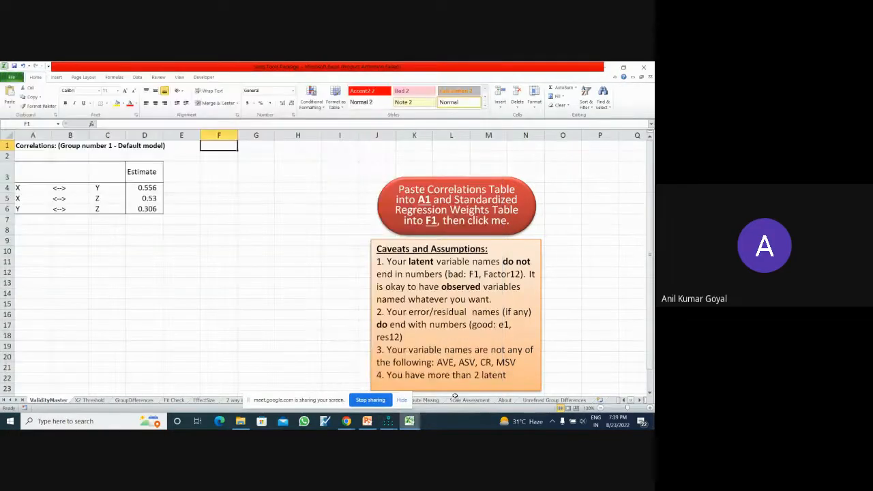
pyautogui.hotkey('ctrl', 'v')
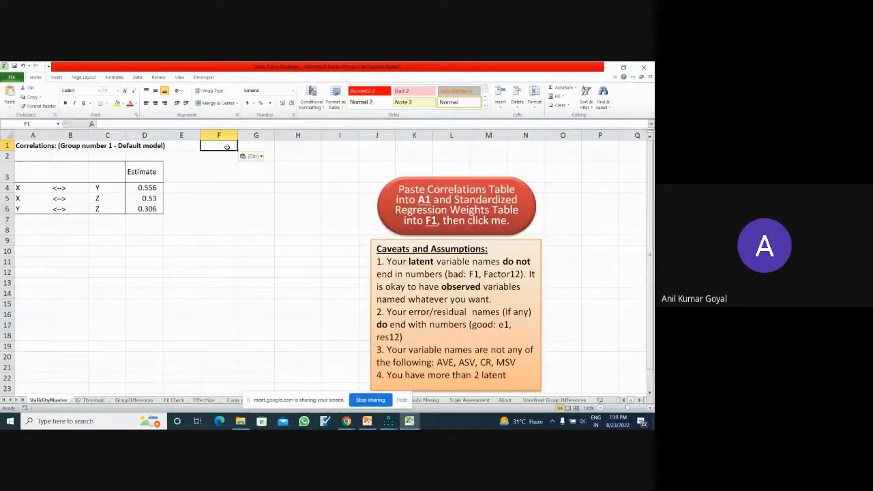
pyautogui.doubleClick(226, 147)
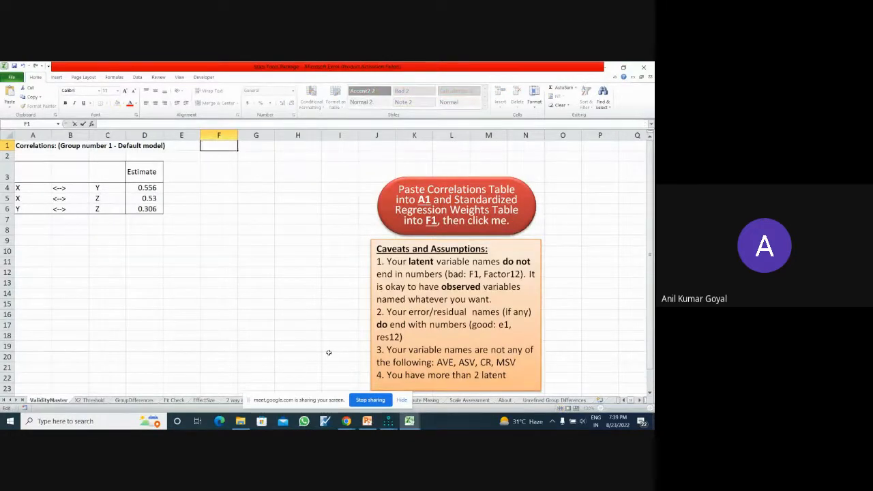
# - Switch to the Amos Output window and copy the default model's whole Standardized Regression Weights table
pyautogui.click(388, 422)
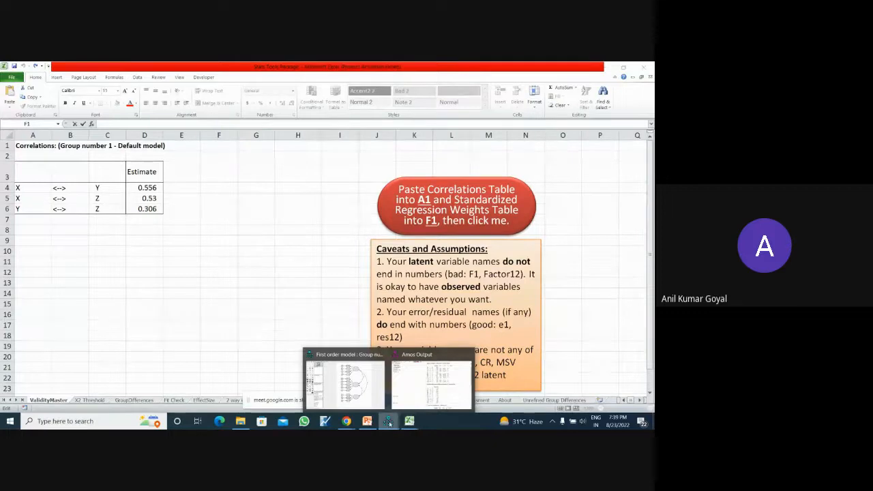
pyautogui.click(416, 390)
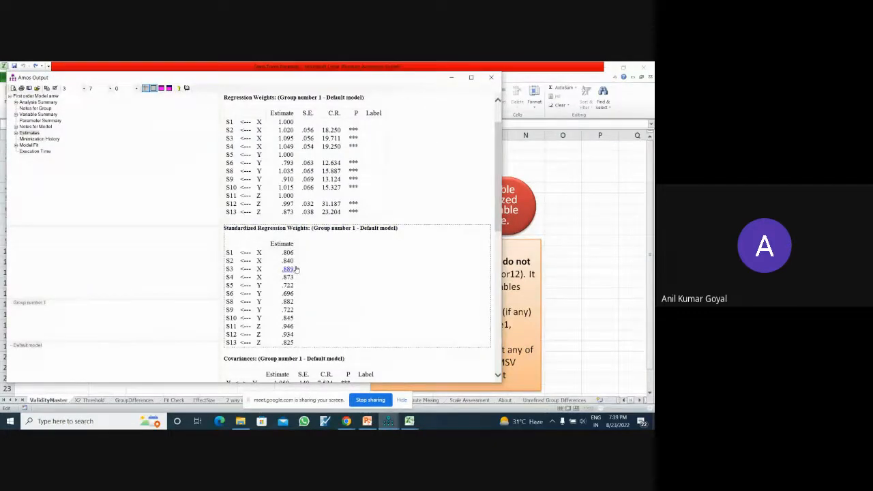
pyautogui.click(298, 269)
pyautogui.rightClick(297, 269)
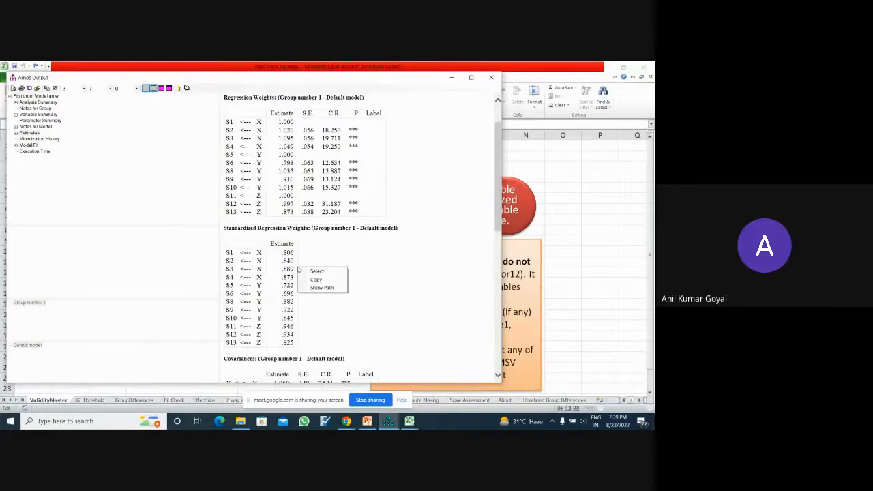
pyautogui.click(315, 279)
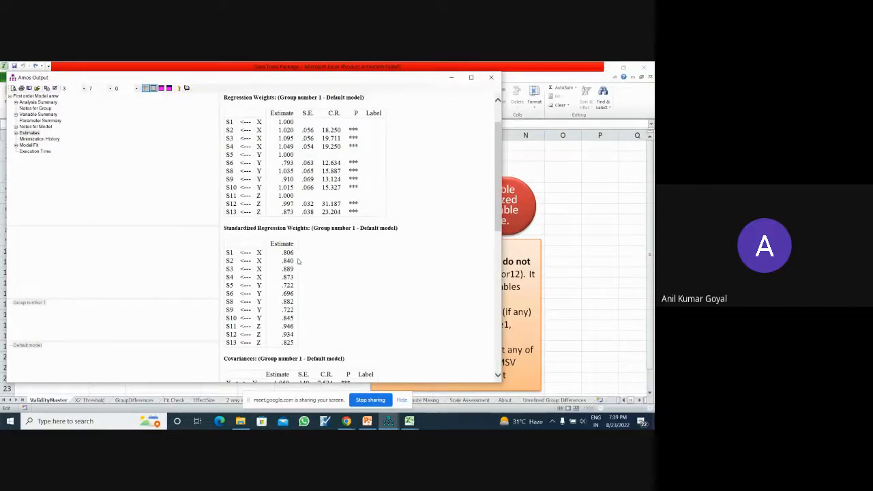
pyautogui.moveTo(272, 280)
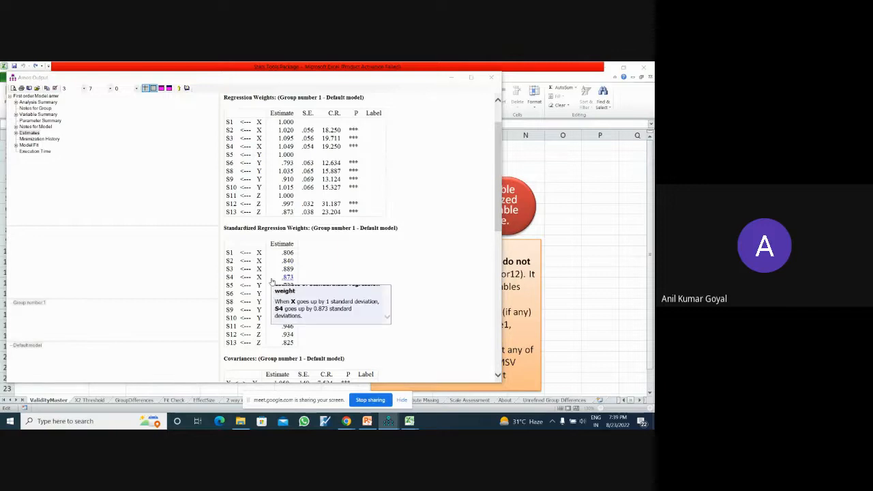
pyautogui.click(347, 270)
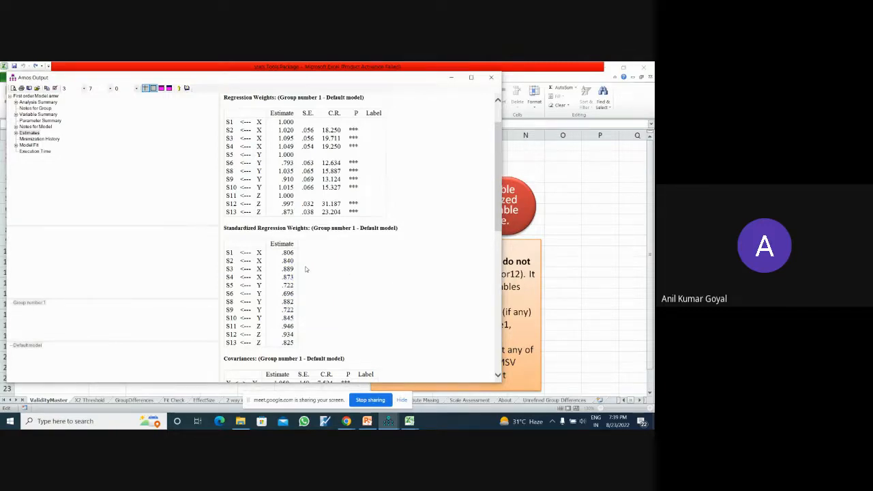
pyautogui.rightClick(300, 276)
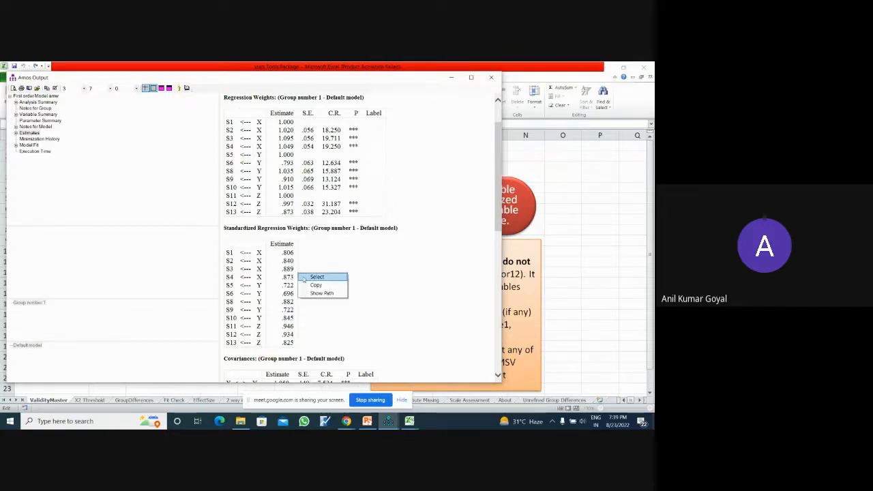
pyautogui.click(313, 285)
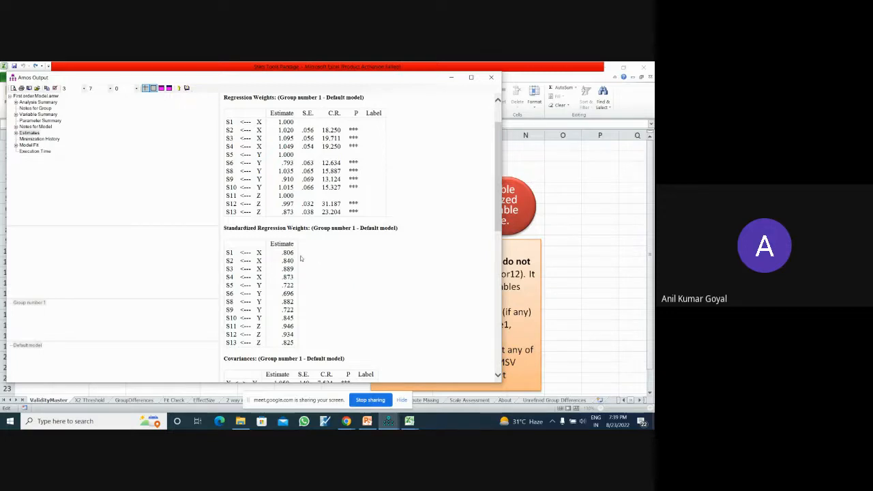
pyautogui.click(300, 259)
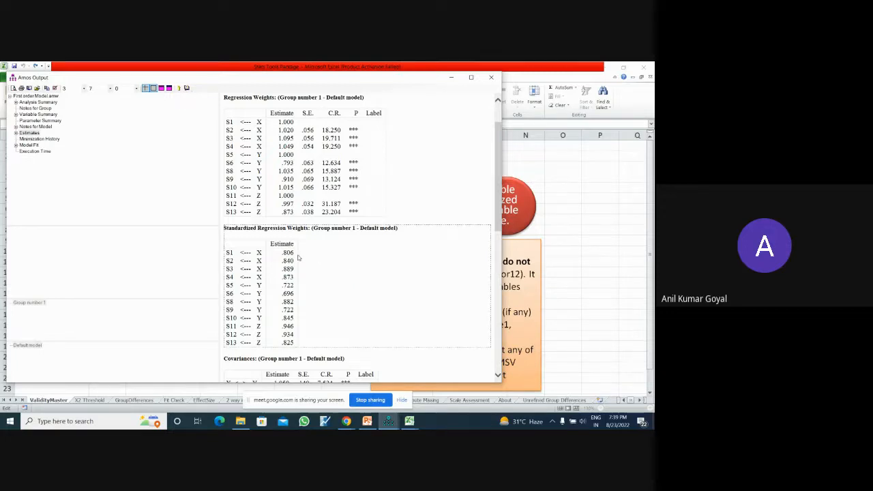
pyautogui.rightClick(325, 313)
pyautogui.click(336, 324)
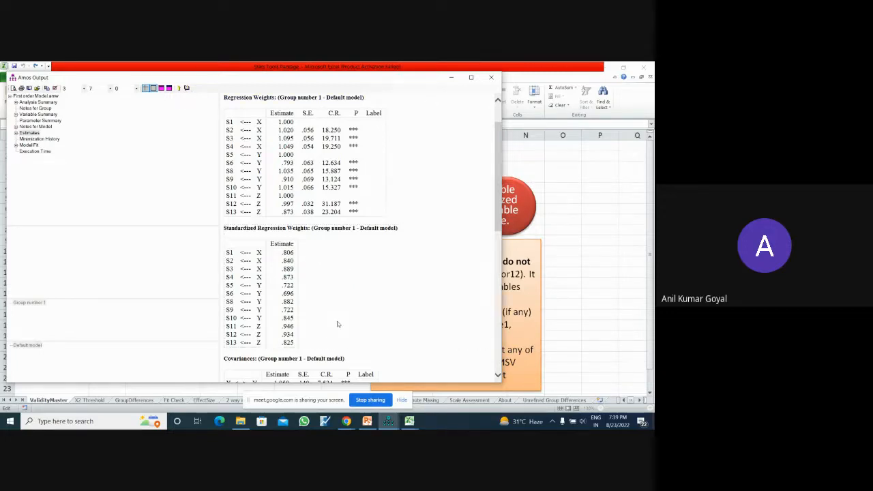
# - Switch to Excel, paste the Standardized Regression Weights table into cell F1 of ValidityMaster and run the sheet's validity calculation
pyautogui.moveTo(409, 420)
pyautogui.click(433, 399)
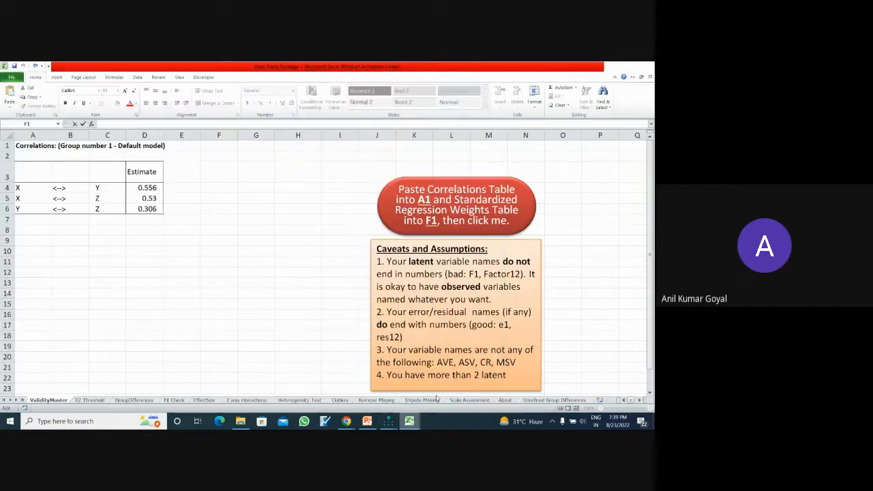
pyautogui.click(218, 146)
pyautogui.hotkey('ctrl', 'v')
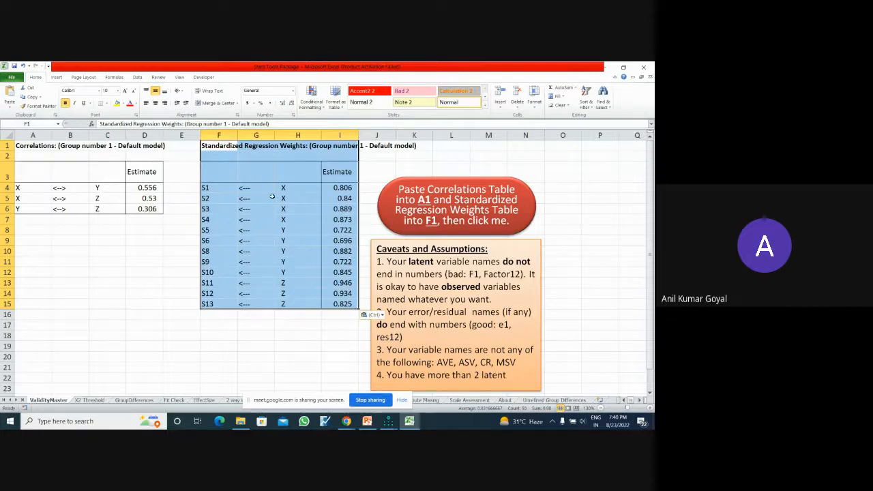
pyautogui.click(435, 197)
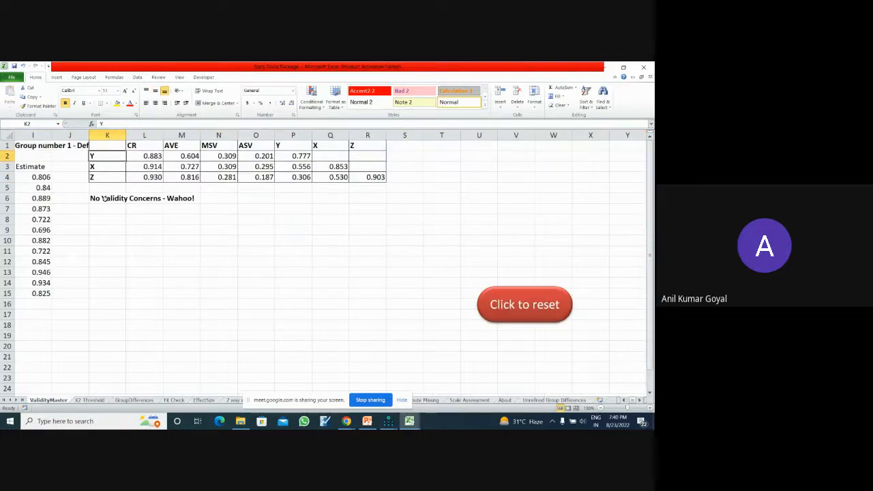
# - Examine the validity verdict in row 6, below the CR, AVE, MSV and ASV table
pyautogui.click(104, 198)
pyautogui.click(138, 220)
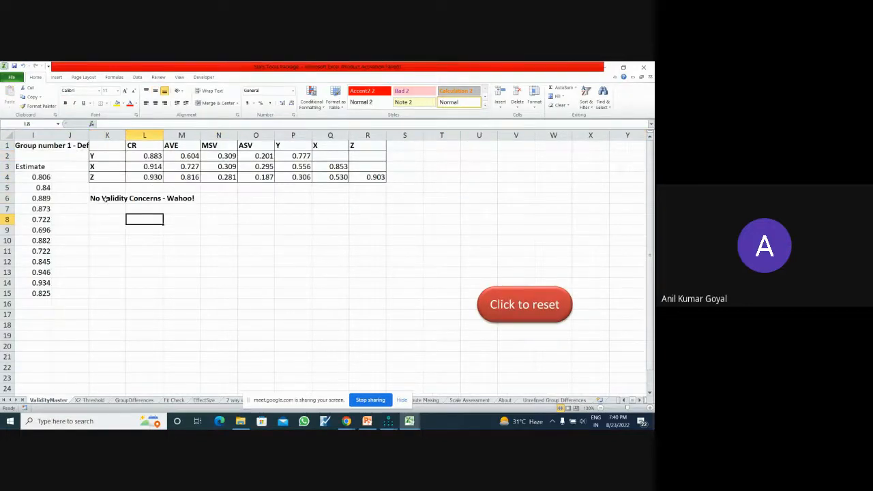
pyautogui.moveTo(102, 197); pyautogui.dragTo(179, 197)
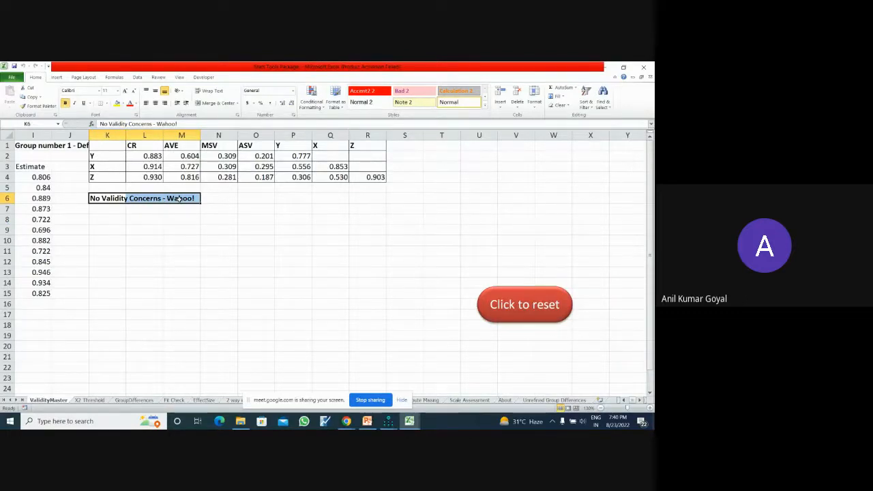
pyautogui.click(215, 231)
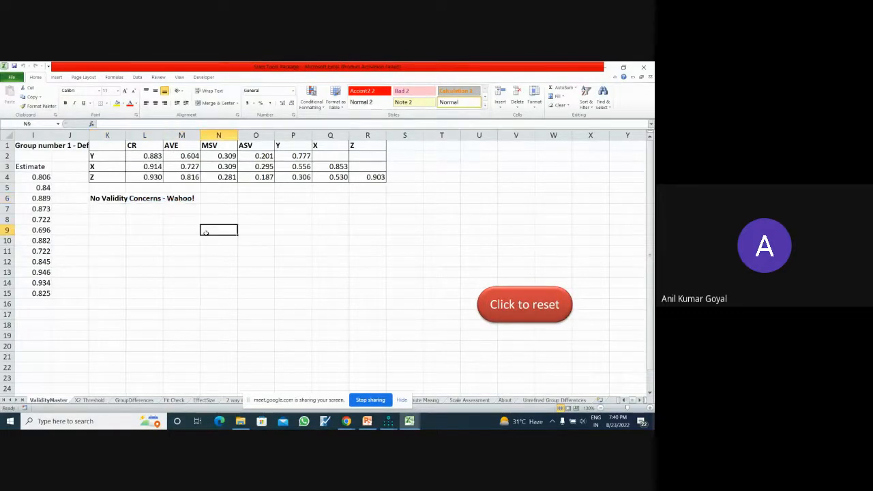
# - Switch to PowerPoint, show the Results slide with the validity criteria and place its narrowed window beside the Excel validity table
pyautogui.click(367, 421)
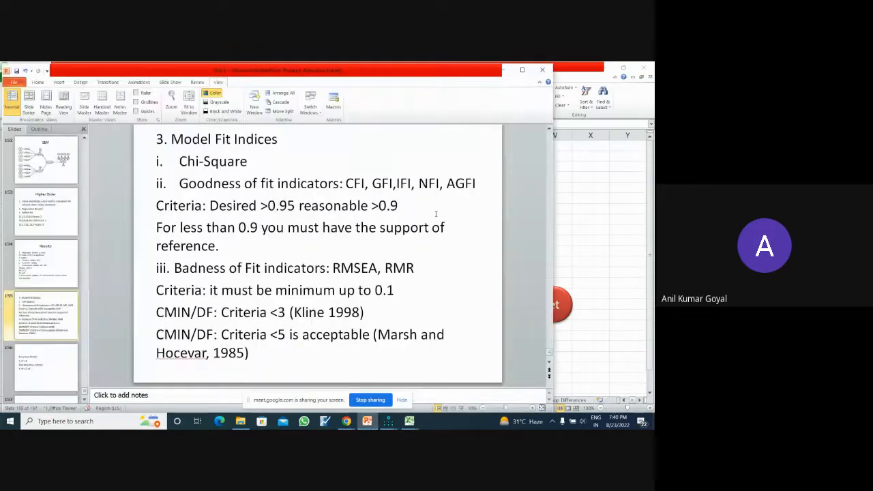
pyautogui.click(65, 276)
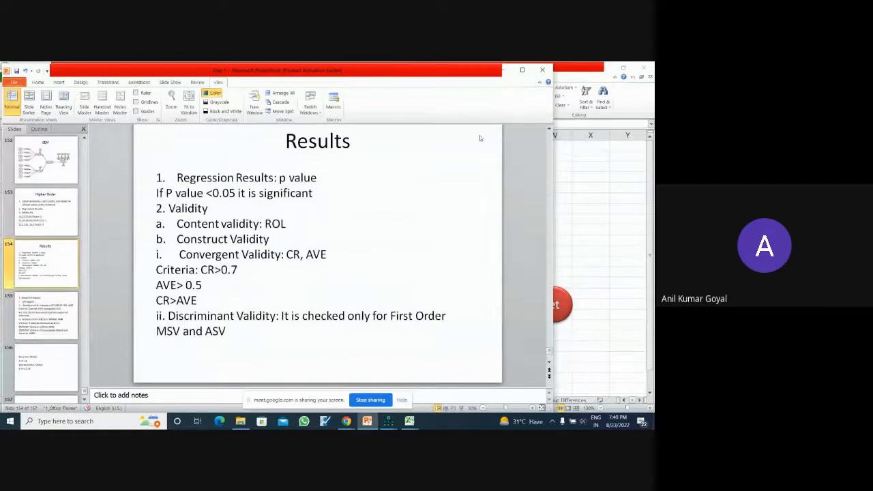
pyautogui.moveTo(554, 154); pyautogui.dragTo(400, 154)
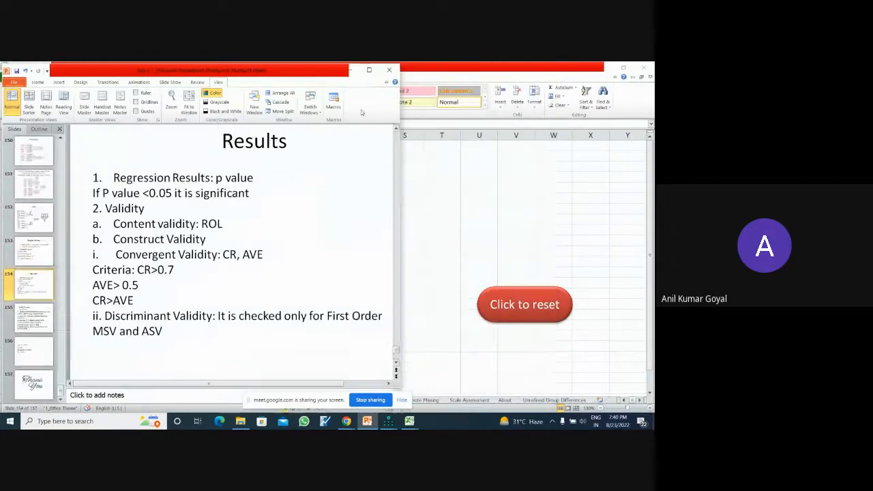
pyautogui.moveTo(322, 75); pyautogui.dragTo(650, 72)
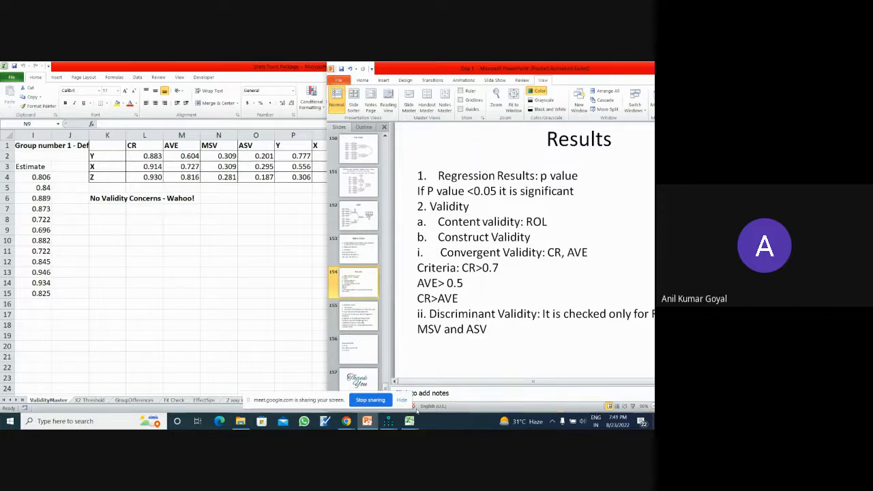
# - Switch to the Amos Graphics window showing the first-order model diagram
pyautogui.click(388, 421)
pyautogui.click(372, 387)
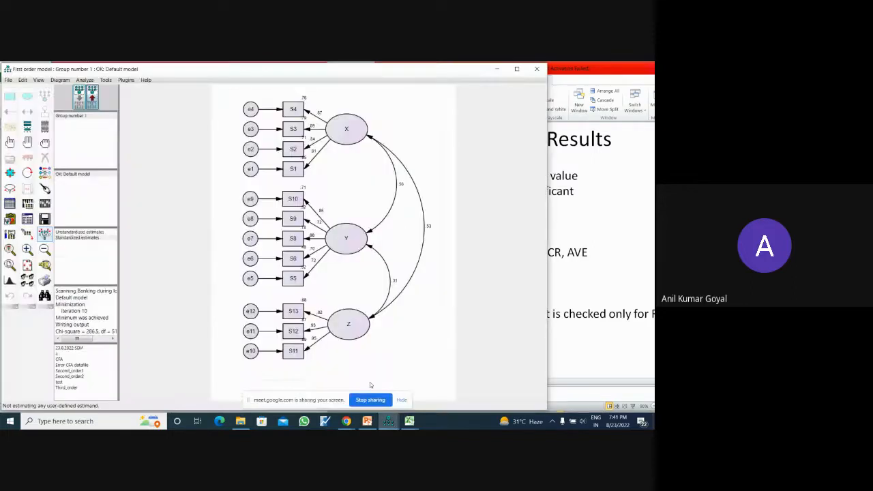
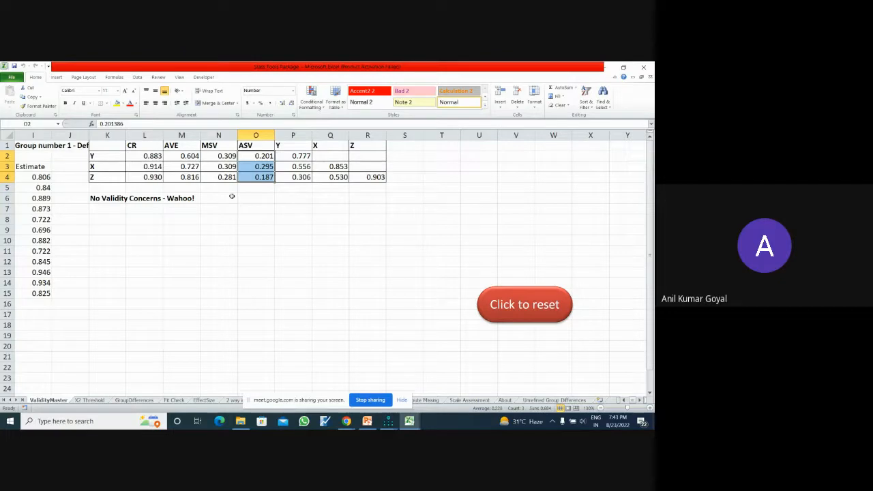
pyautogui.click(346, 421)
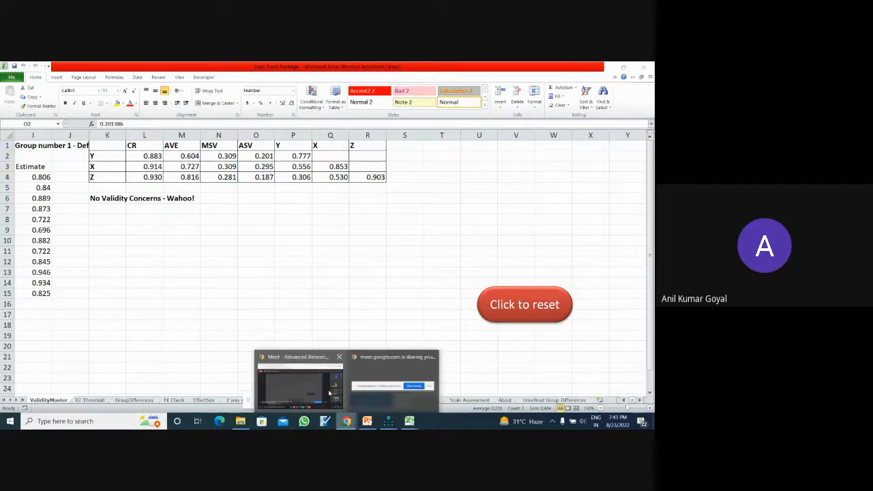
pyautogui.click(311, 363)
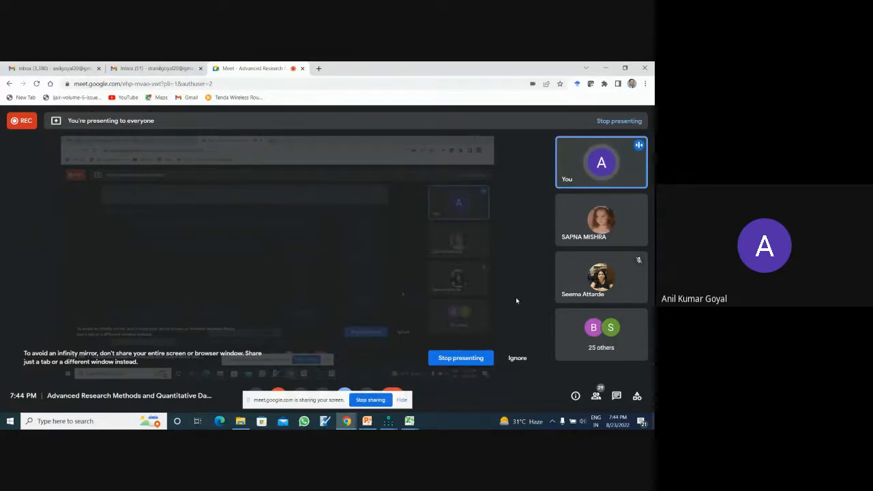
pyautogui.click(410, 421)
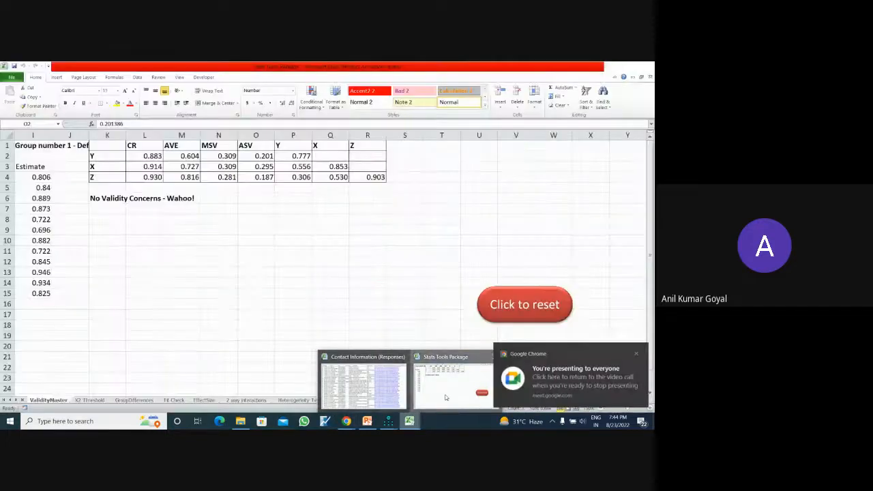
pyautogui.click(445, 398)
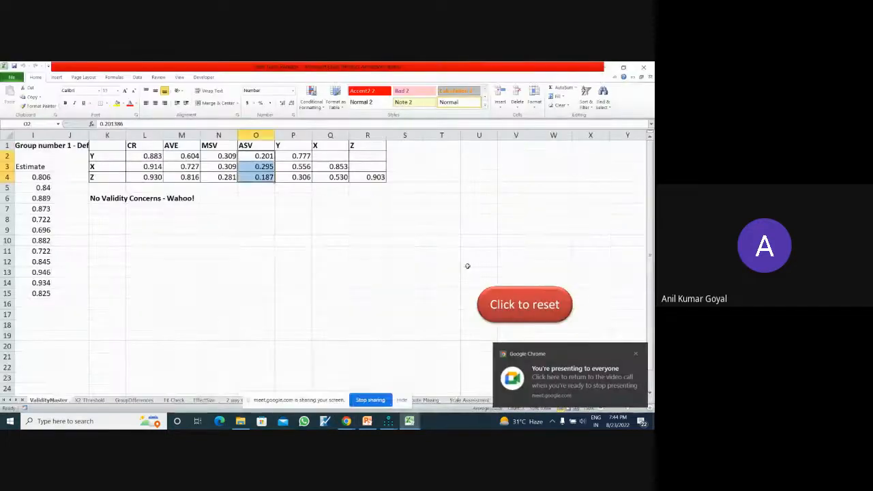
pyautogui.rightClick(115, 145)
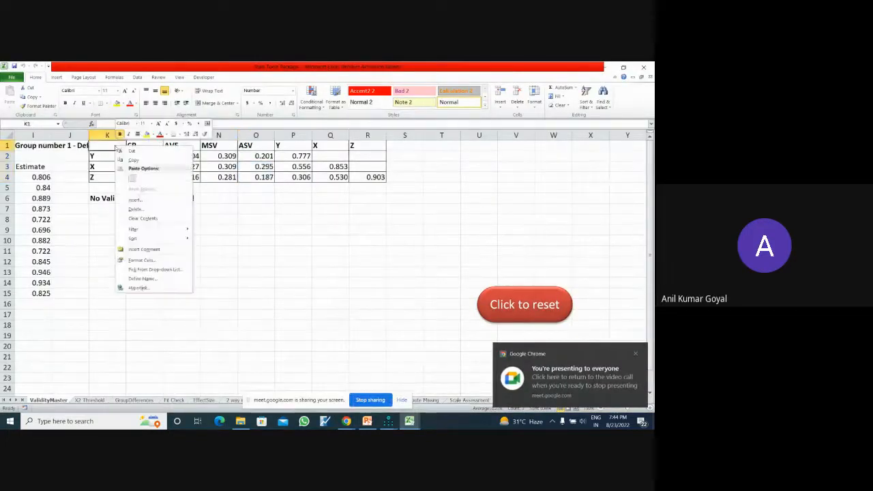
pyautogui.click(230, 221)
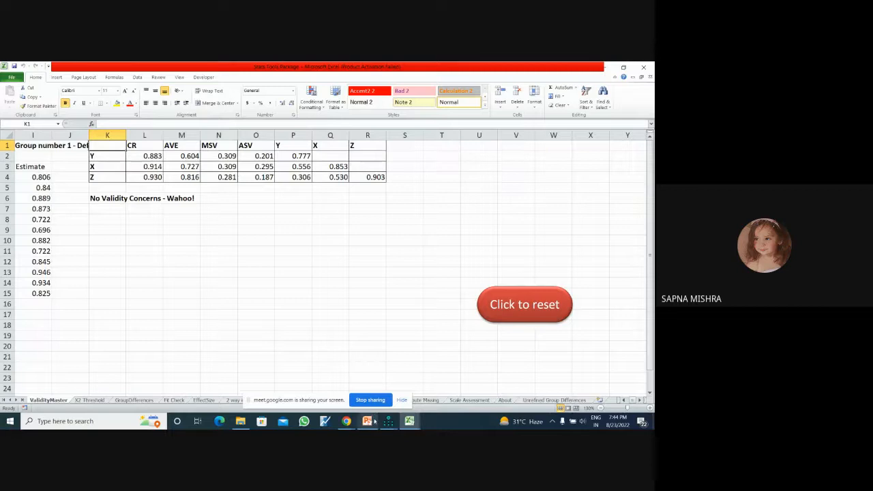
pyautogui.moveTo(346, 420)
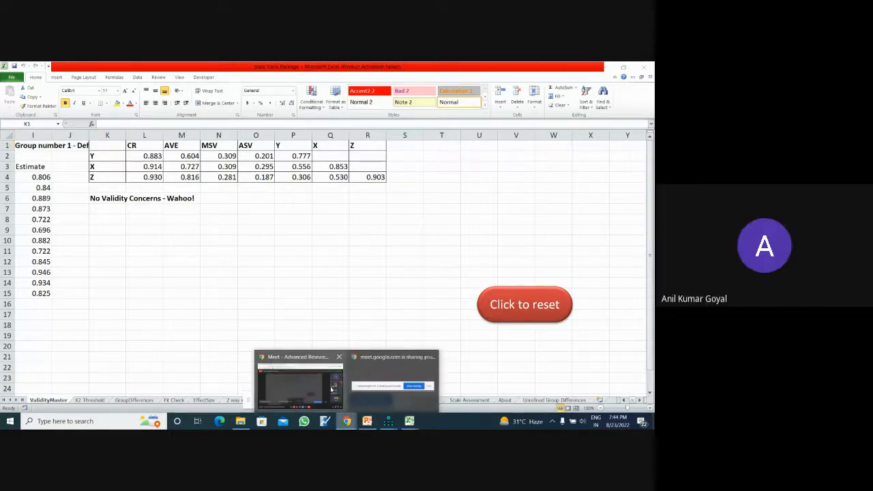
pyautogui.click(300, 378)
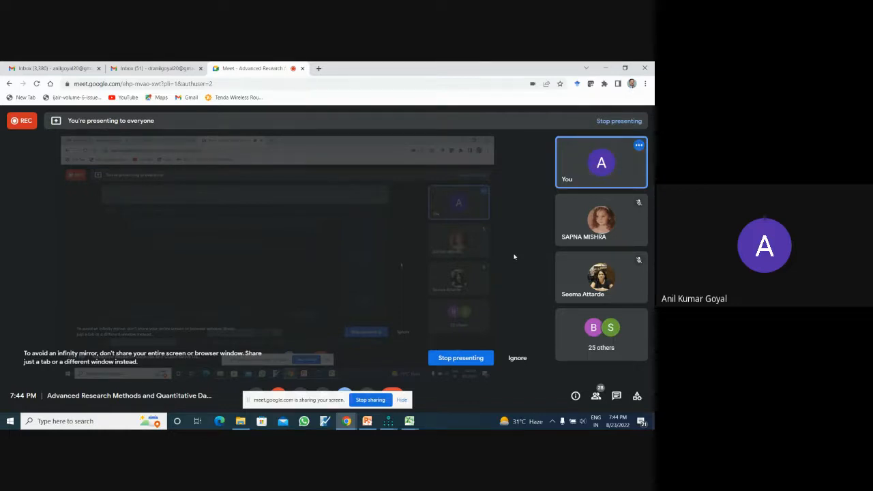
# - Switch to the Amos Graphics window, show the input path diagram and delete the three covariance arrows linking X, Y and Z
pyautogui.click(388, 421)
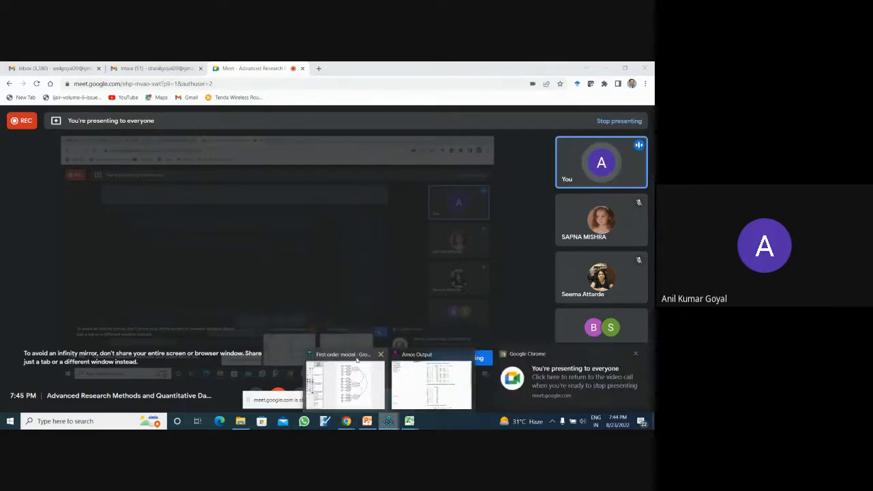
pyautogui.click(356, 361)
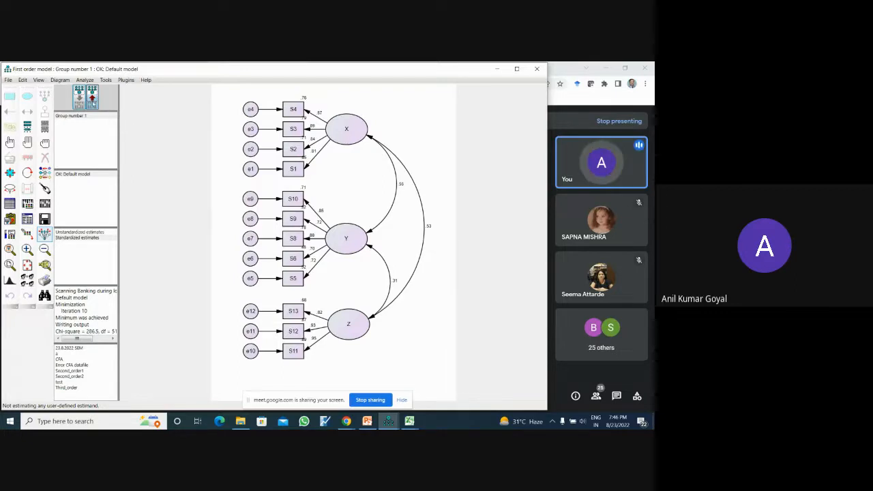
pyautogui.click(79, 101)
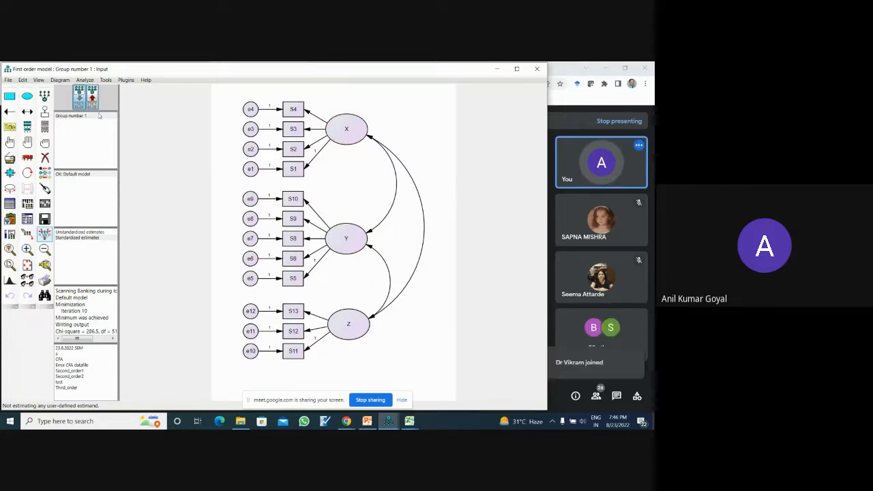
pyautogui.click(45, 157)
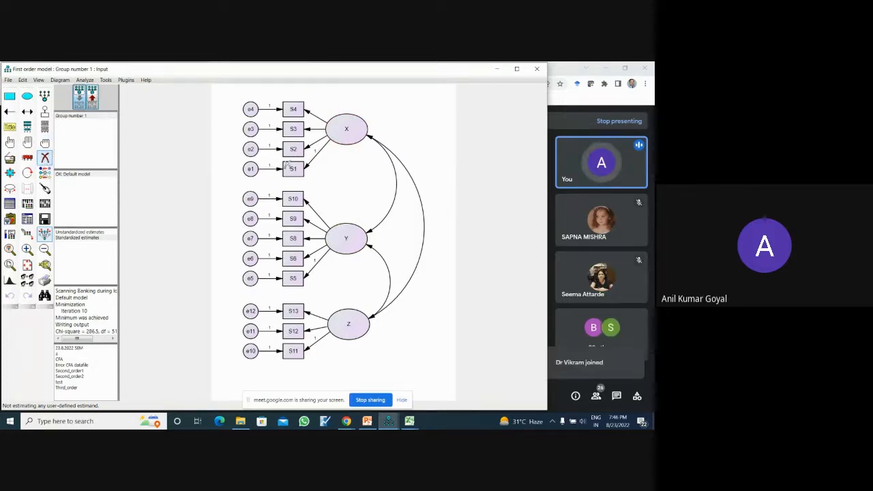
pyautogui.click(396, 181)
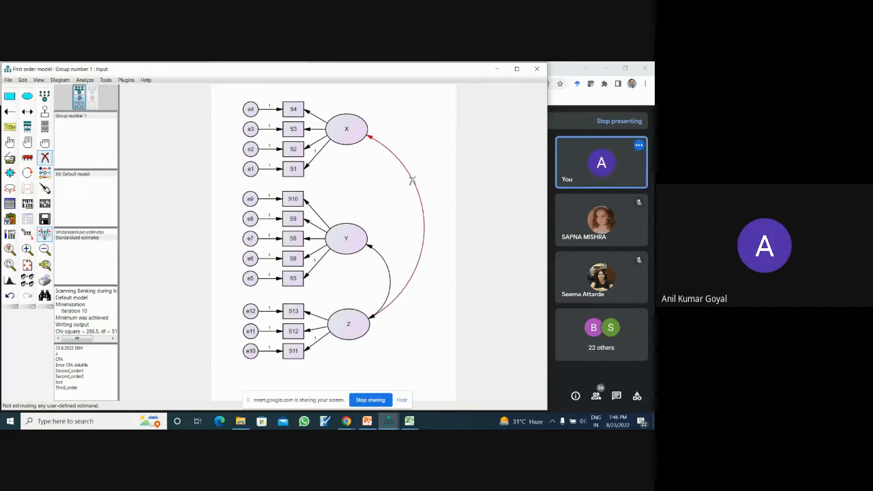
pyautogui.click(412, 180)
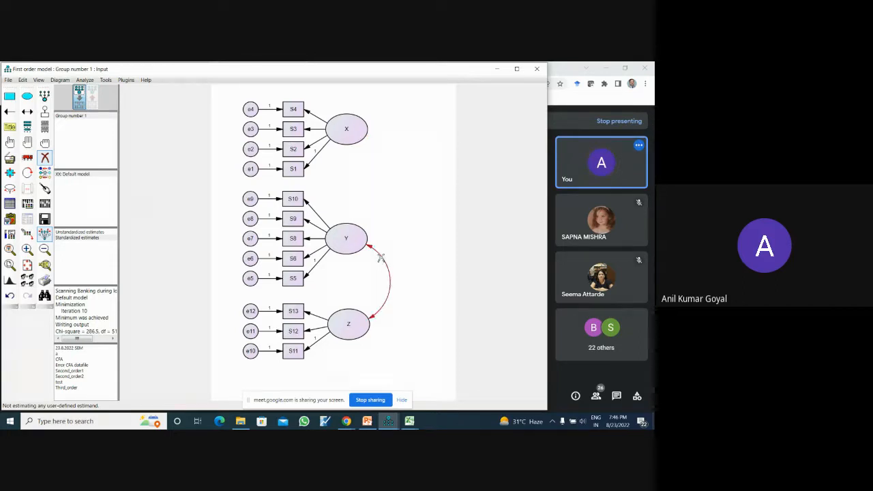
pyautogui.click(381, 257)
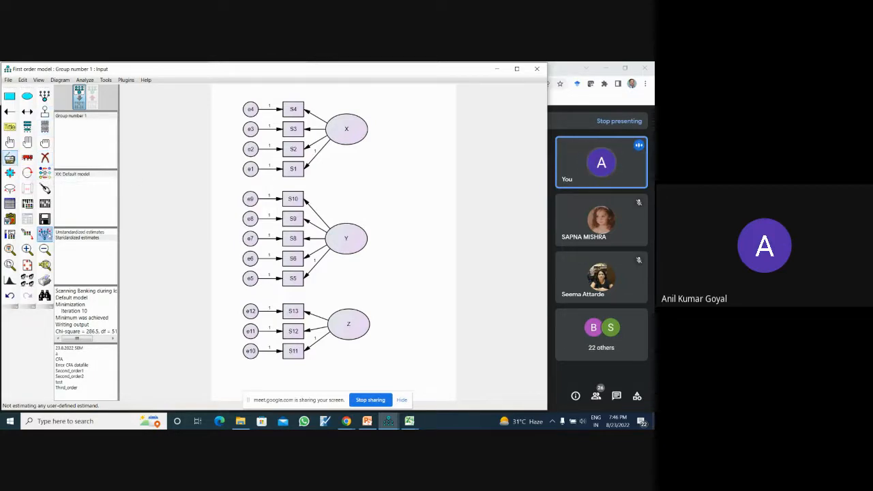
# - Move the X and Y constructs with their indicators up and to the left, and the Z construct with its indicators to the right
pyautogui.moveTo(362, 136); pyautogui.dragTo(332, 121)
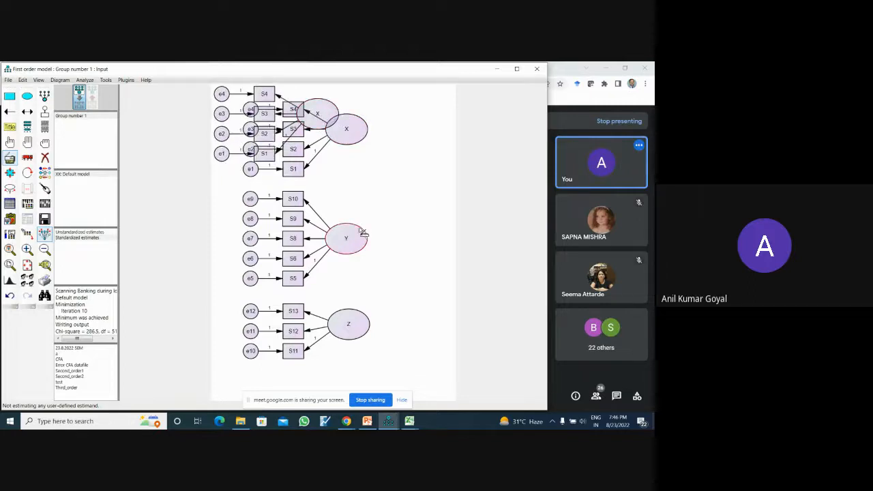
pyautogui.hotkey('ctrl', 'z')
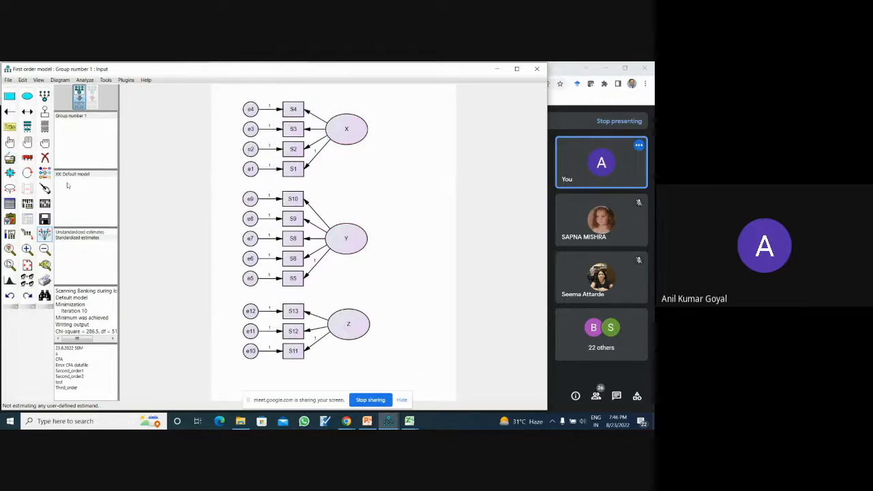
pyautogui.moveTo(339, 137); pyautogui.dragTo(310, 123)
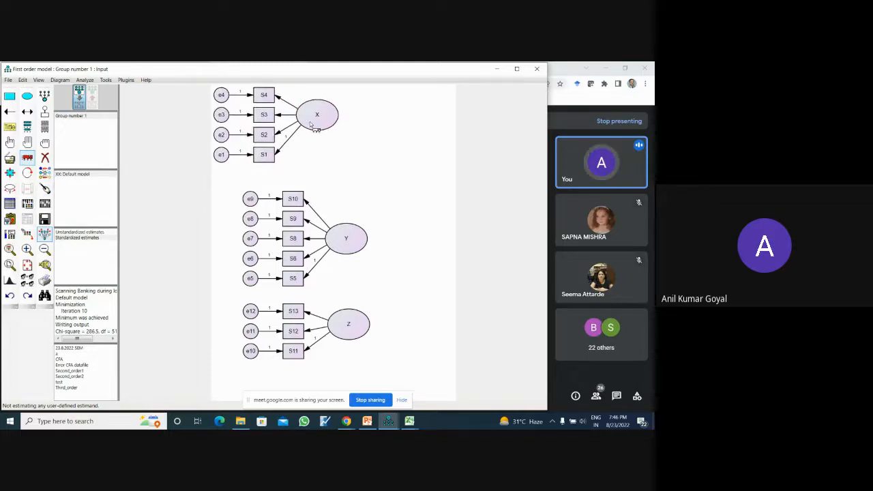
pyautogui.moveTo(345, 238); pyautogui.dragTo(315, 212)
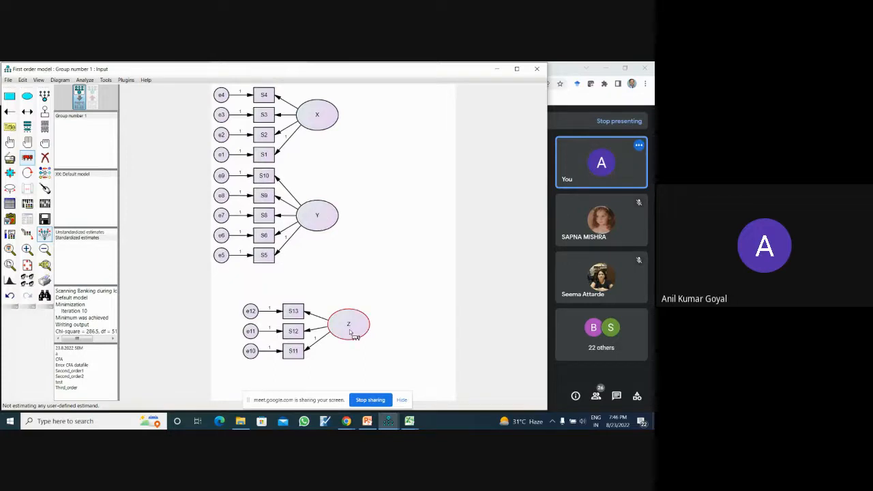
pyautogui.moveTo(354, 334); pyautogui.dragTo(396, 333)
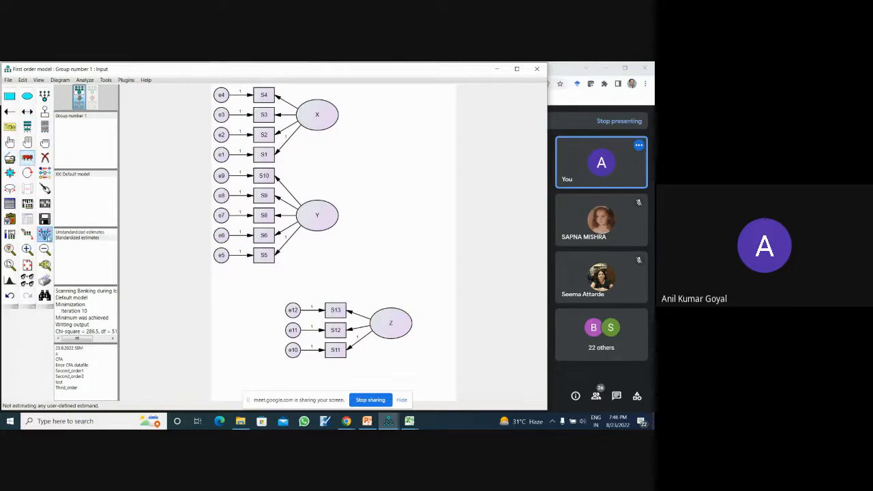
# - Duplicate the X ellipse to the right, between X and Y, and draw neatly aligned paths from the copy to X and Y
pyautogui.click(10, 160)
pyautogui.moveTo(338, 126); pyautogui.dragTo(409, 184)
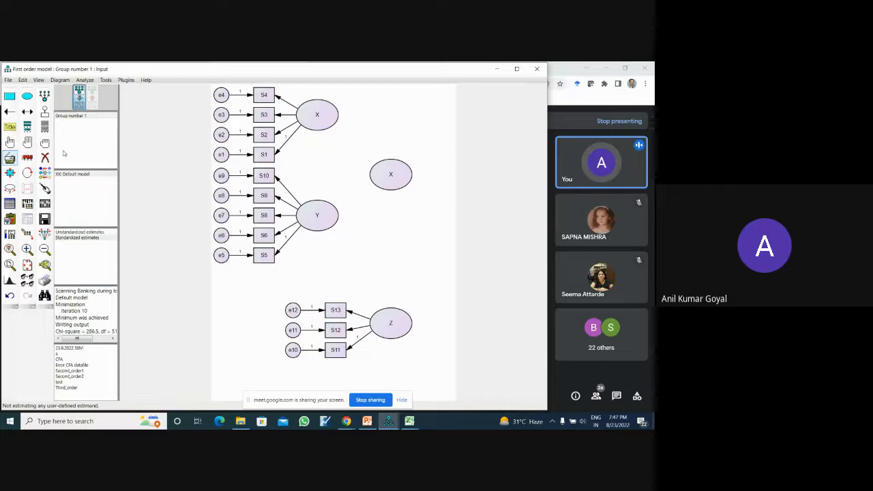
pyautogui.click(10, 111)
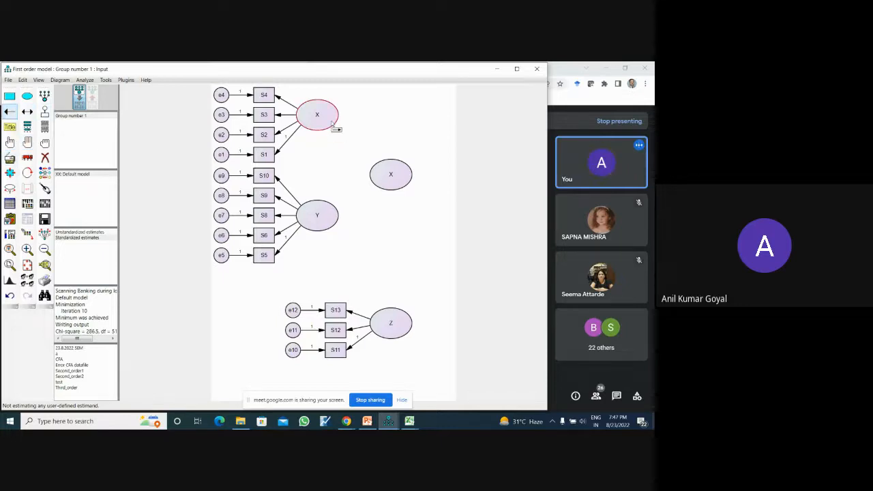
pyautogui.moveTo(334, 127)
pyautogui.mouseDown()
pyautogui.moveTo(389, 178)
pyautogui.moveTo(328, 212)
pyautogui.mouseUp()
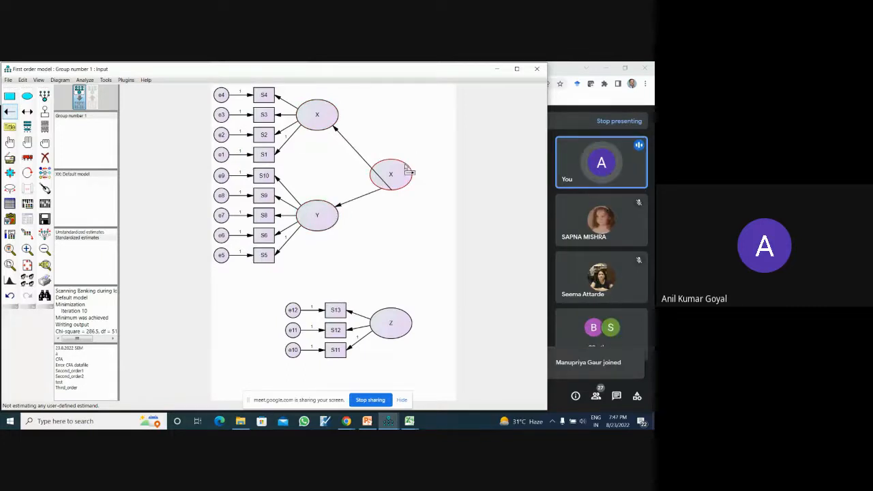
pyautogui.click(44, 189)
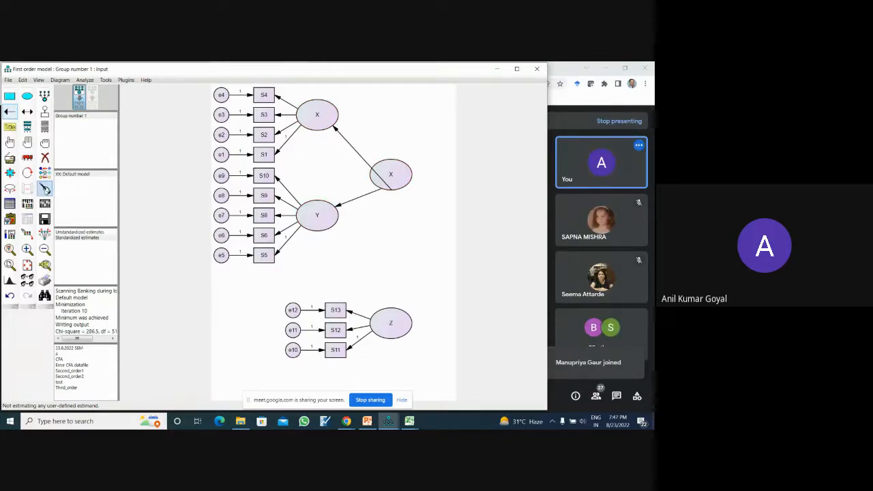
pyautogui.click(387, 176)
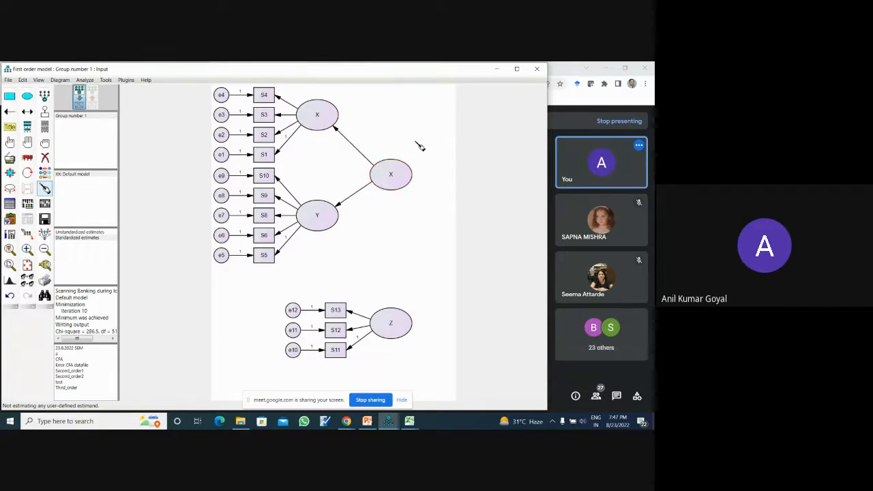
# - Rename the duplicated latent variable between X and Y as XY
pyautogui.click(44, 189)
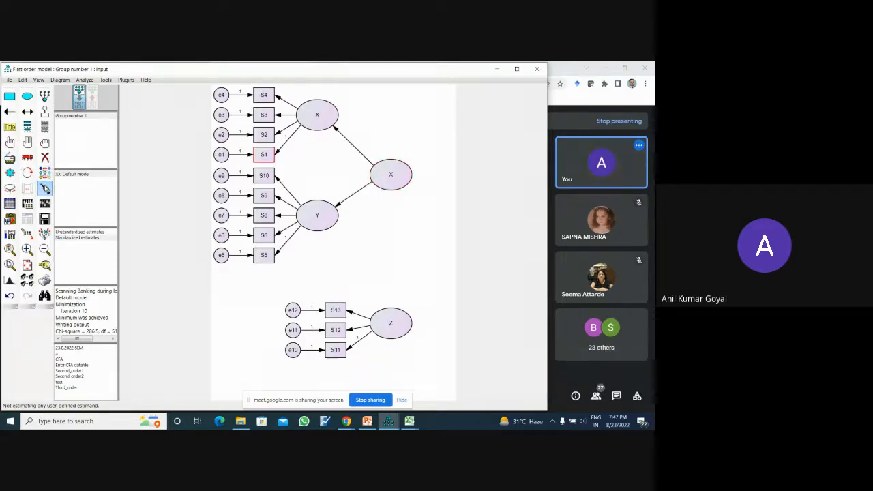
pyautogui.doubleClick(400, 179)
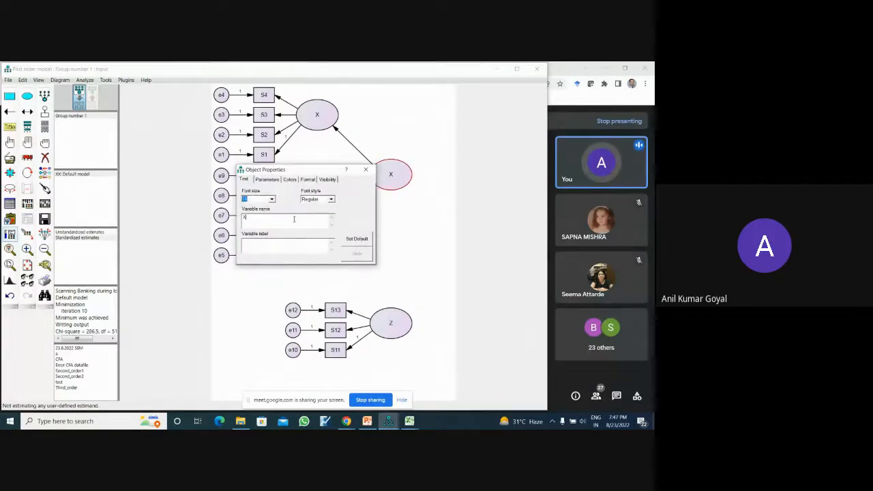
pyautogui.write('Y')
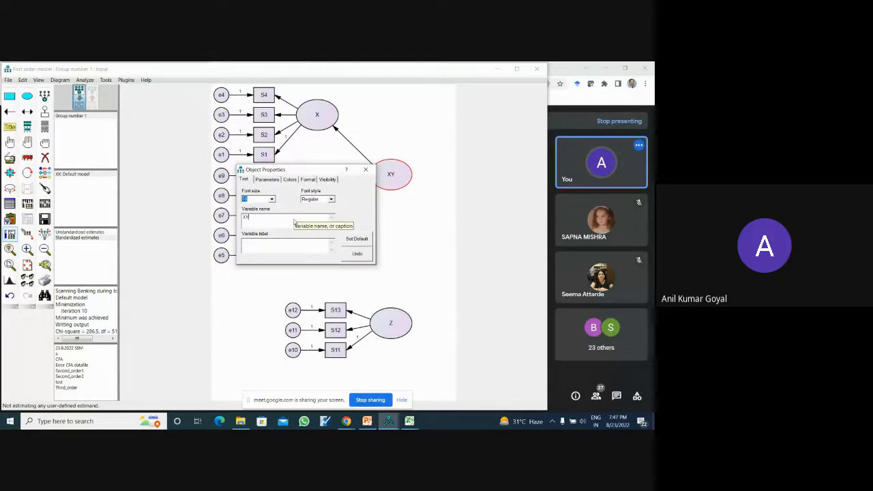
pyautogui.click(360, 170)
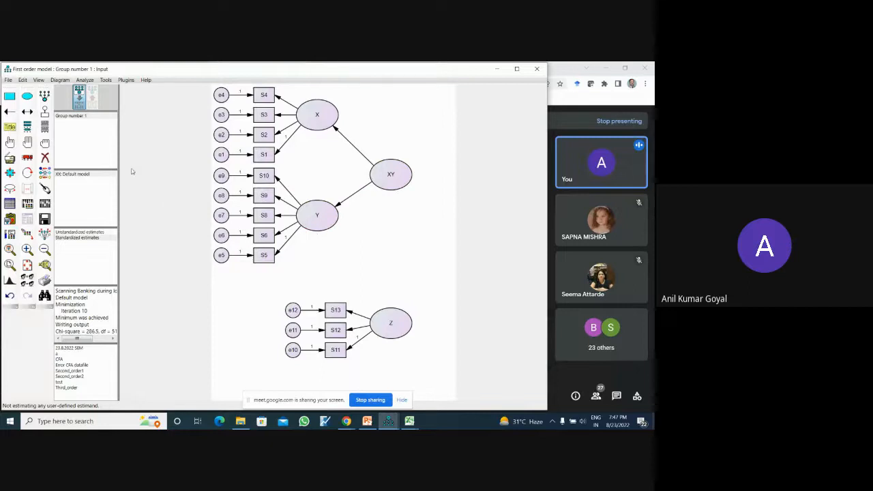
# - Draw a path from XY to Z and touch up its ends on both ellipses
pyautogui.click(10, 112)
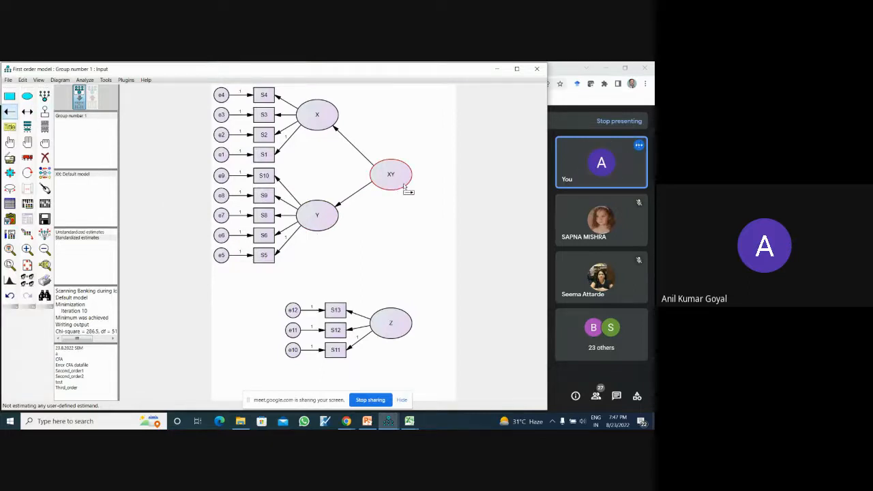
pyautogui.moveTo(402, 181); pyautogui.dragTo(400, 318)
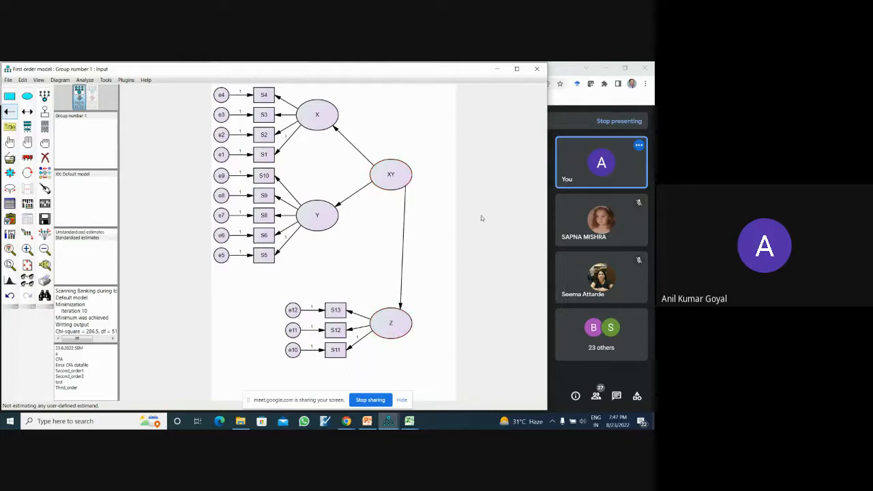
pyautogui.click(49, 191)
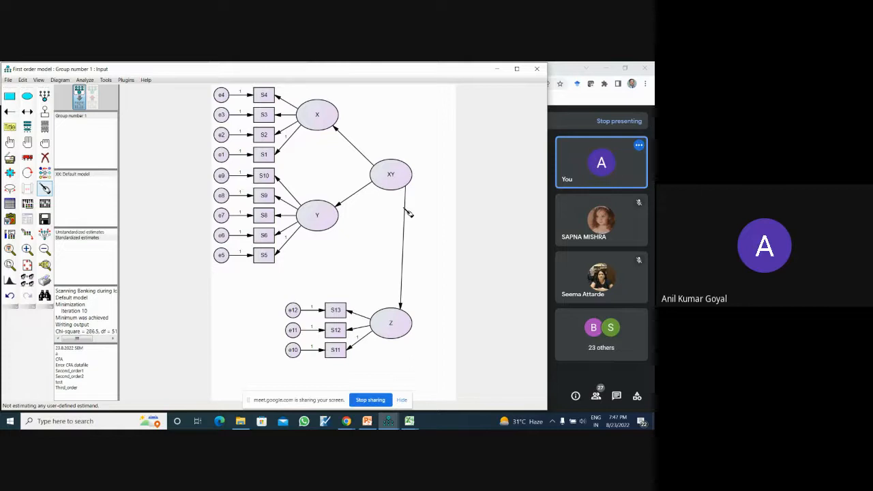
pyautogui.doubleClick(399, 316)
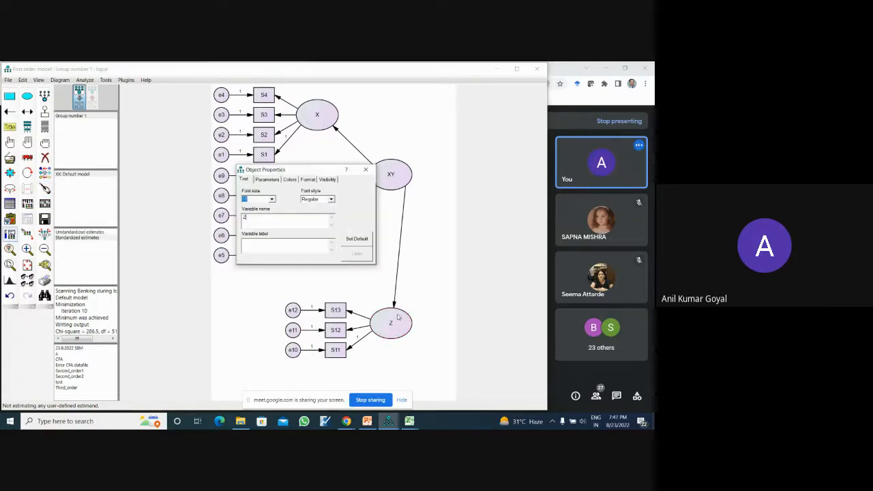
pyautogui.click(366, 170)
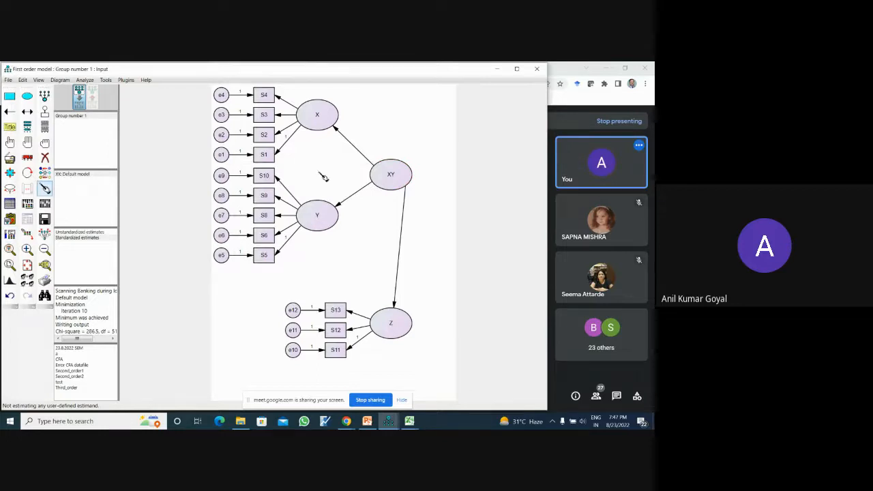
pyautogui.click(391, 176)
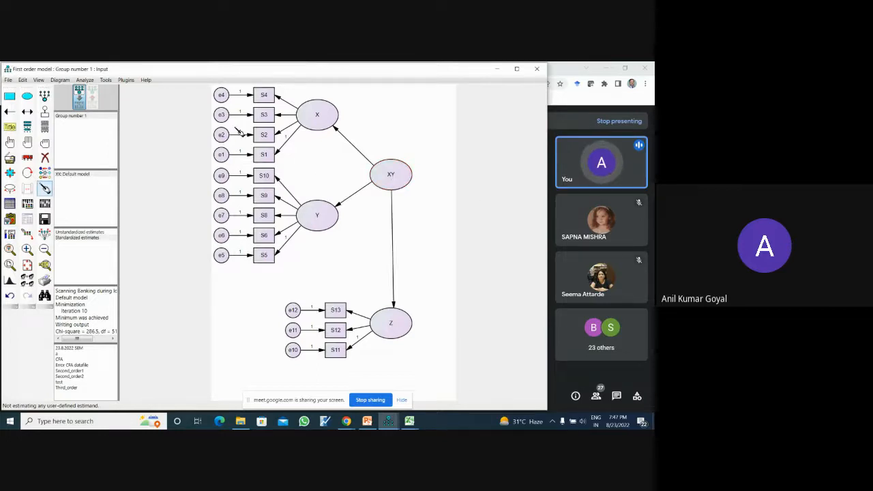
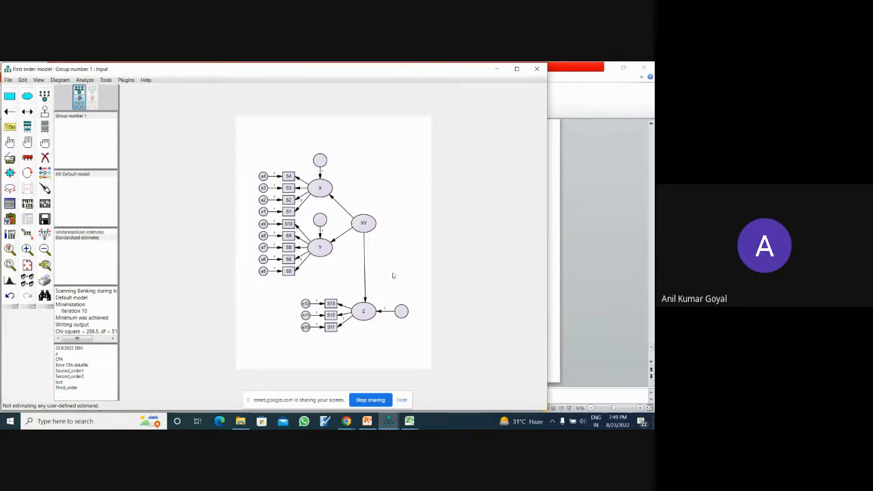
# - Automatically name the unnamed error terms attached to X, Y and Z
pyautogui.click(125, 80)
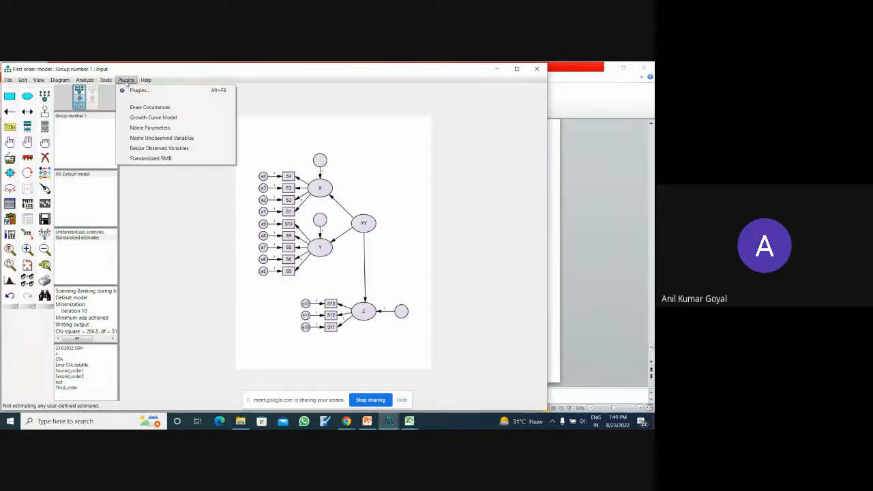
pyautogui.click(143, 138)
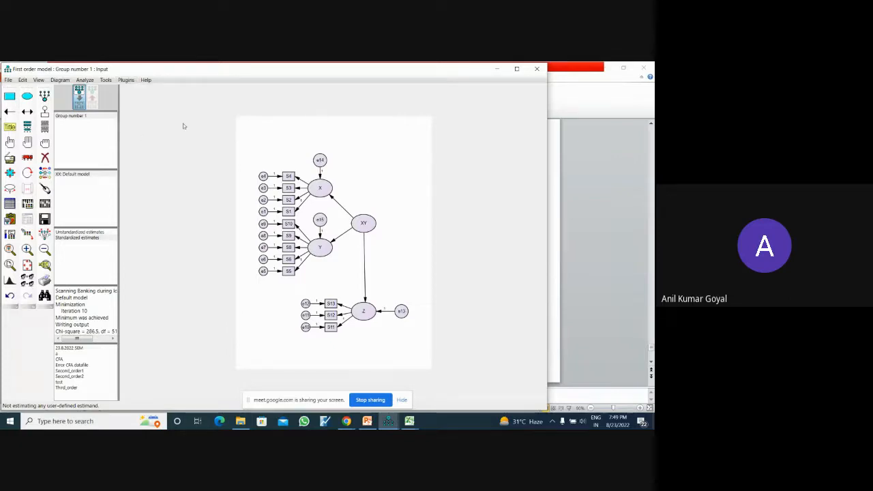
# - Spread out the diagram with symmetries preserved, moving X up and left, Y left, XY slightly up and left, and Z up and right
pyautogui.click(45, 233)
pyautogui.click(313, 185)
pyautogui.click(320, 249)
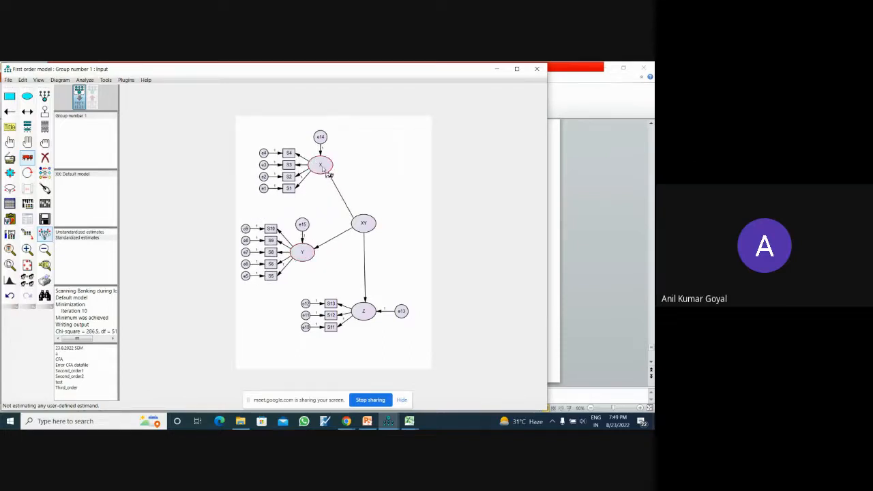
pyautogui.moveTo(324, 168); pyautogui.dragTo(301, 160)
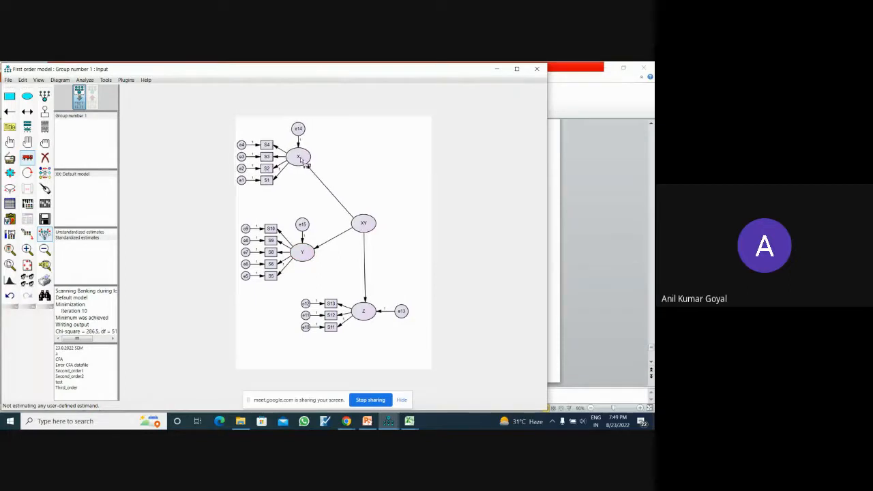
pyautogui.moveTo(367, 229); pyautogui.dragTo(359, 212)
pyautogui.moveTo(367, 312); pyautogui.dragTo(383, 276)
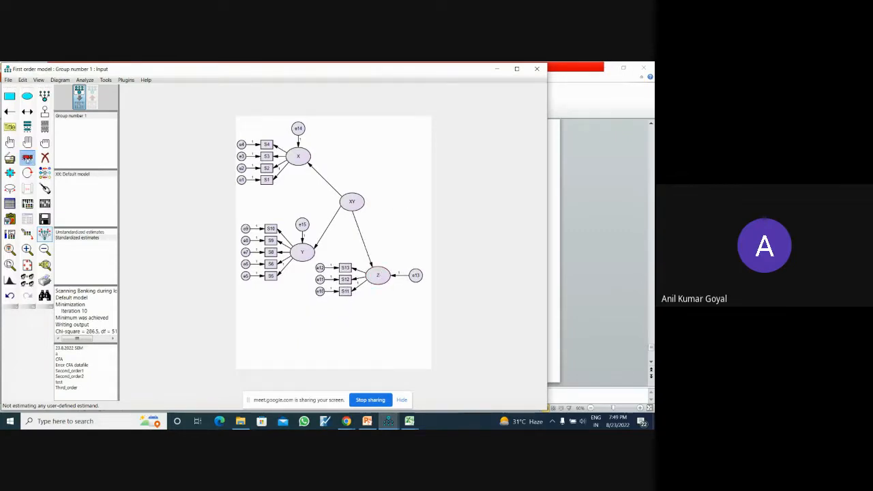
# - Rotate Z's indicators until they sit below its ellipse, and align X with its indicators directly above Y
pyautogui.click(26, 172)
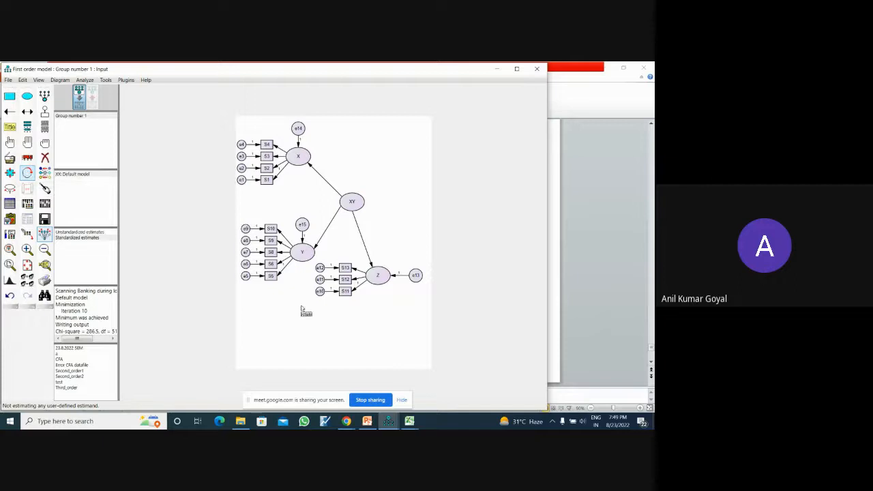
pyautogui.click(376, 277)
pyautogui.click(376, 278)
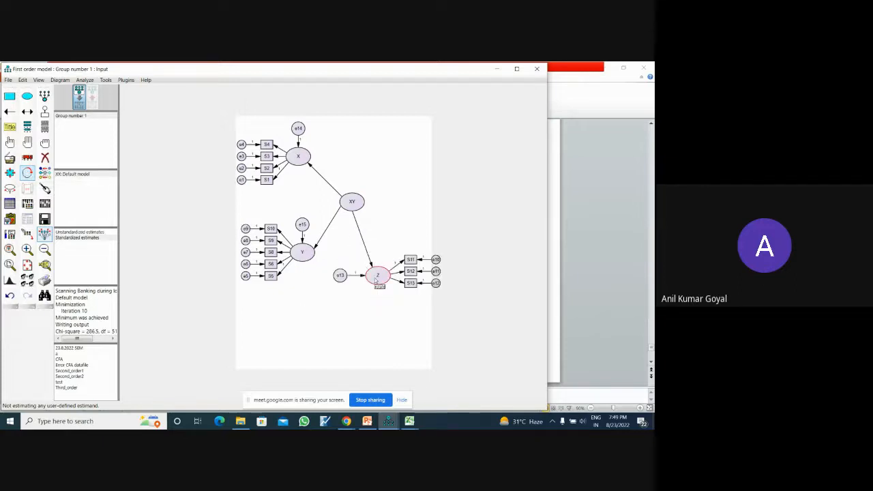
pyautogui.click(376, 279)
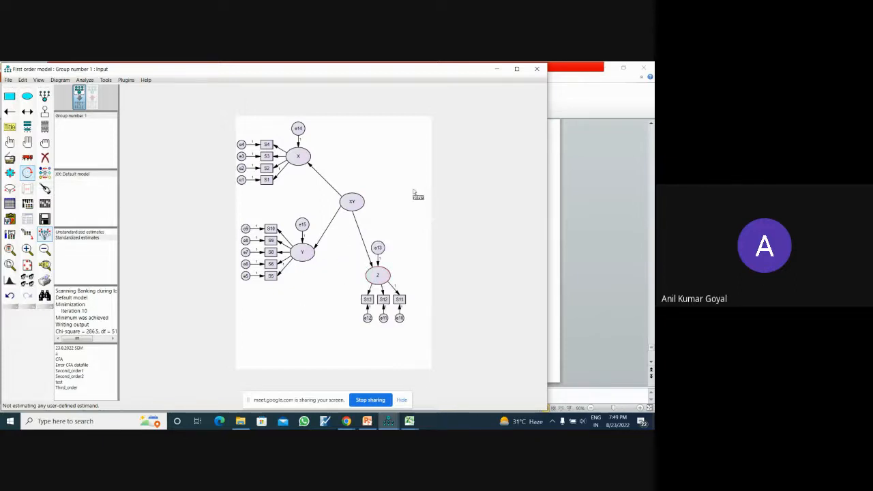
pyautogui.click(29, 159)
pyautogui.moveTo(305, 162); pyautogui.dragTo(308, 161)
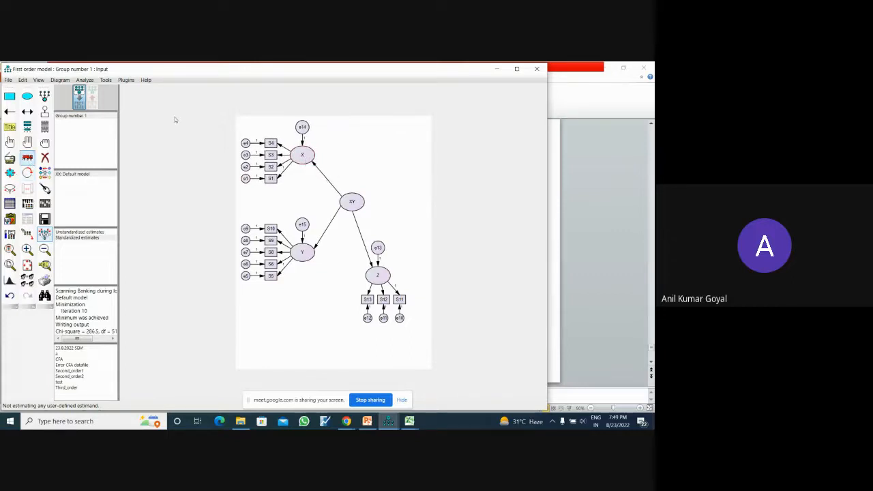
# - Review the output and estimation settings in the analysis properties
pyautogui.click(27, 203)
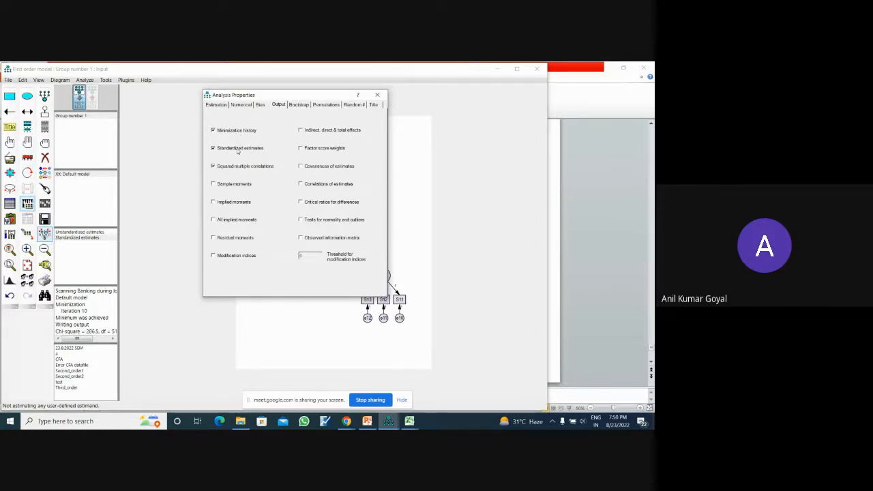
pyautogui.click(224, 105)
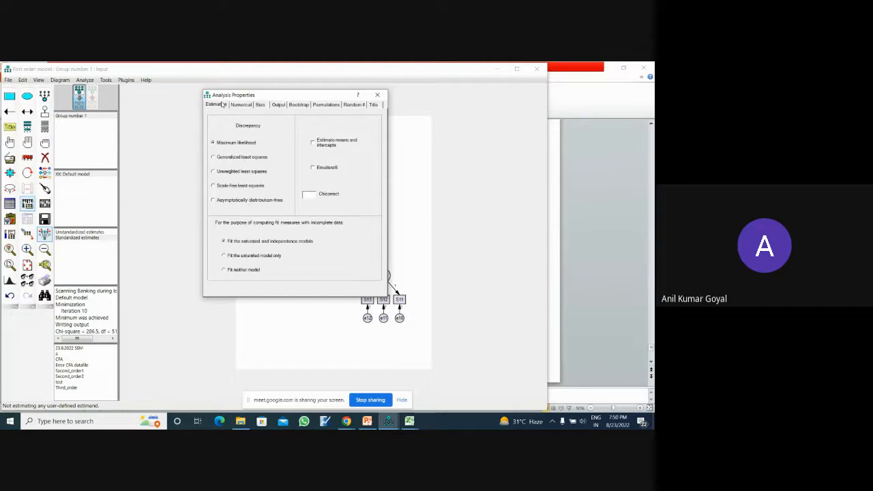
pyautogui.click(377, 95)
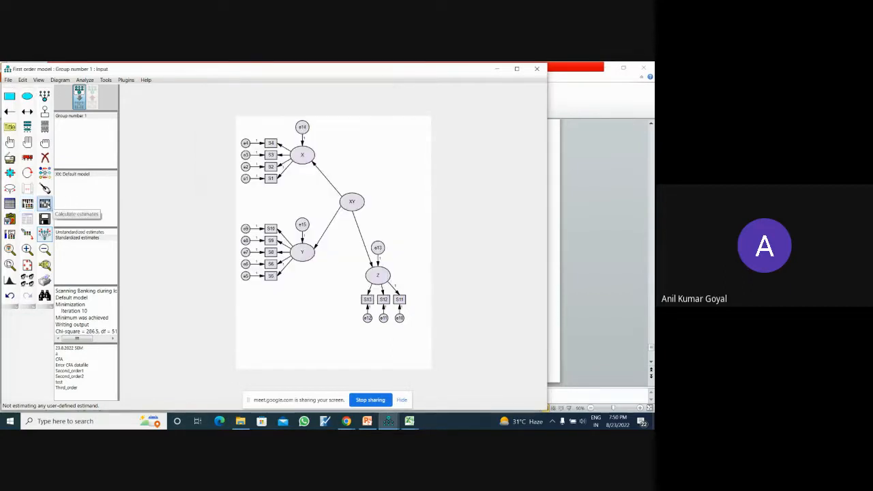
# - Calculate the estimates and check the notes for the model in the text output
pyautogui.click(44, 203)
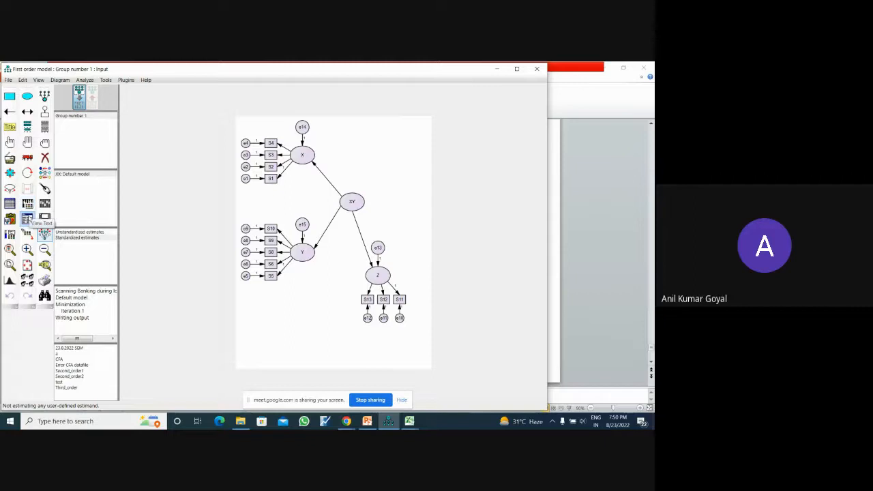
pyautogui.click(28, 218)
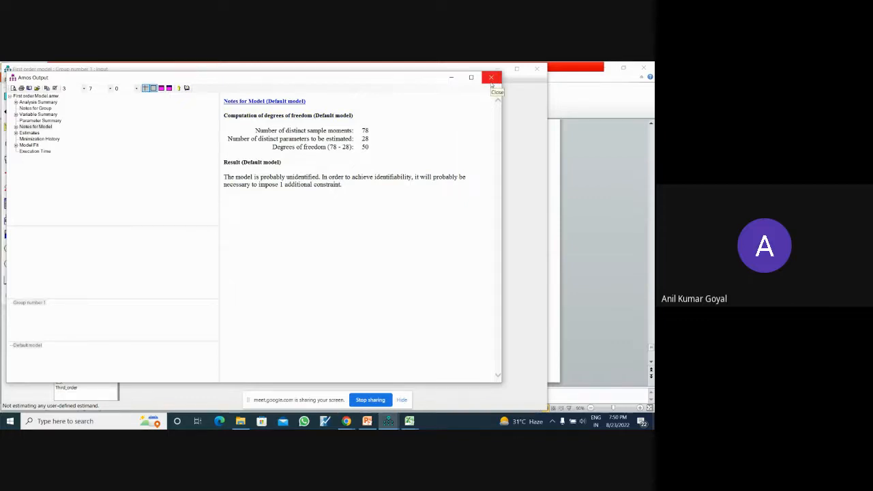
pyautogui.click(490, 82)
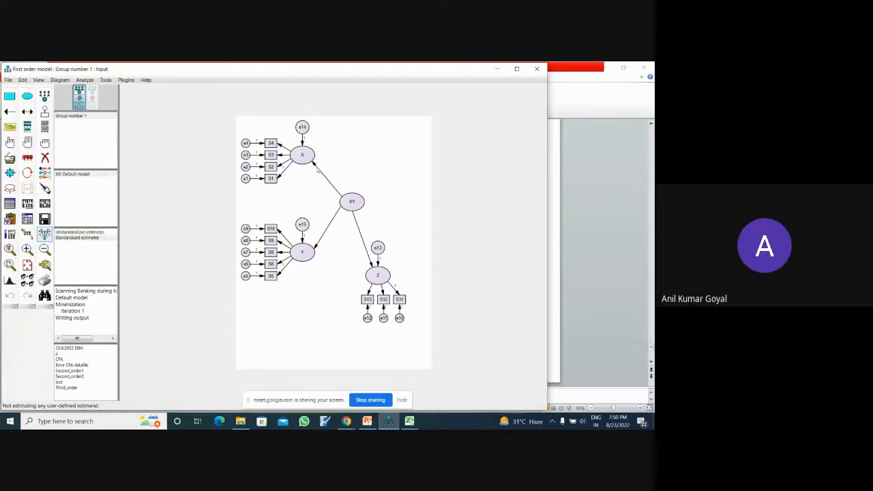
# - Fix the regression weights of the paths from XY to X and from XY to Y at 1
pyautogui.doubleClick(316, 167)
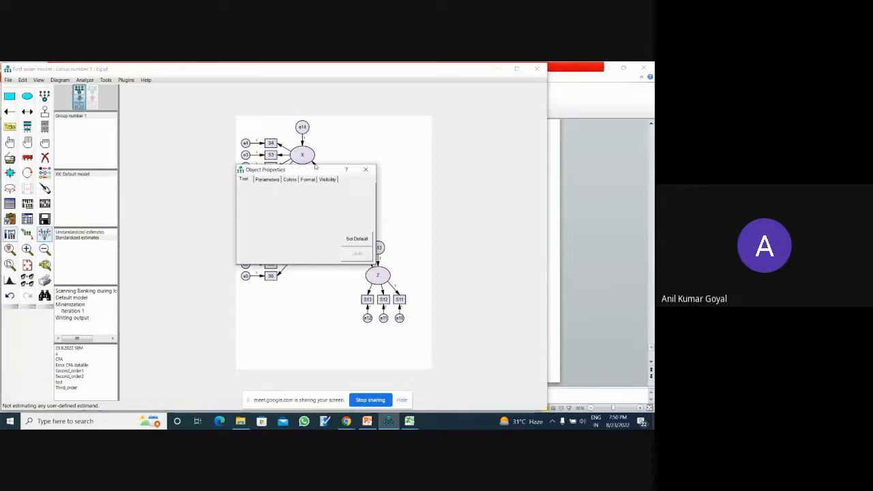
pyautogui.click(266, 179)
pyautogui.write('1')
pyautogui.click(365, 169)
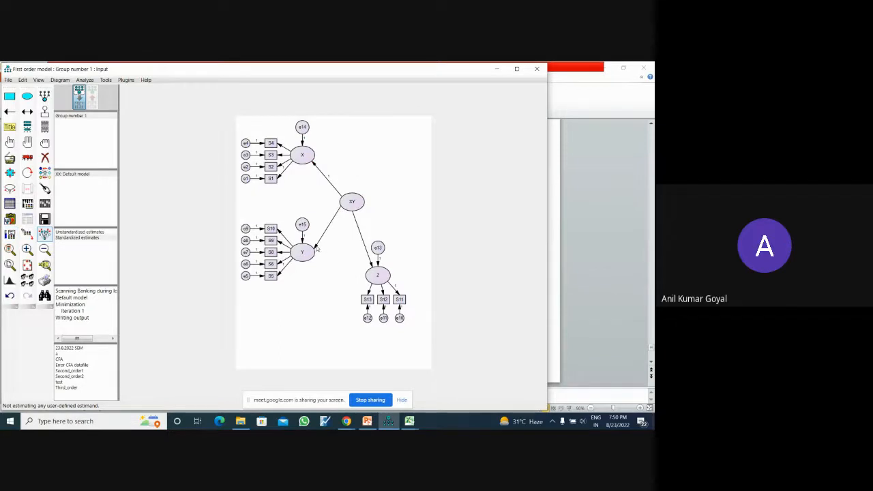
pyautogui.doubleClick(317, 250)
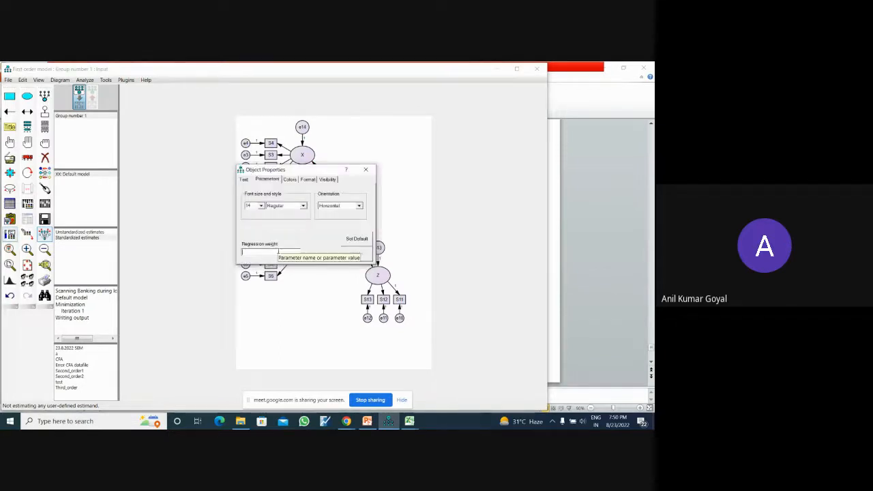
pyautogui.click(365, 170)
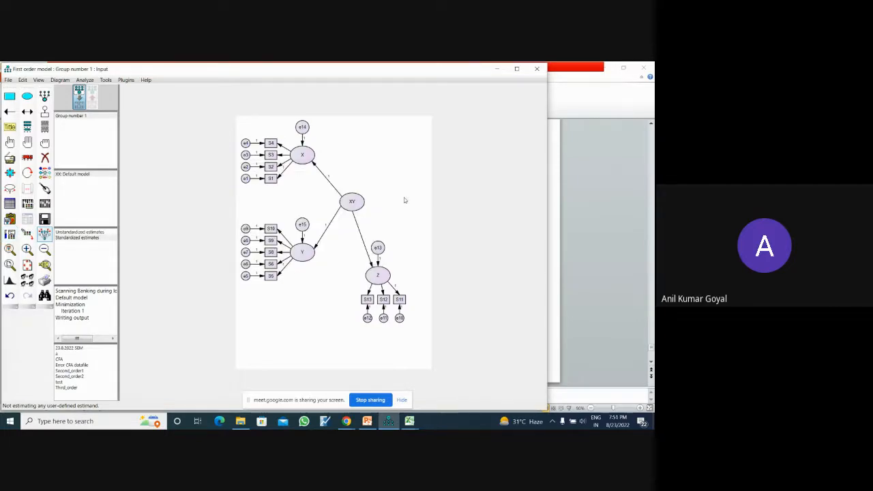
# - Recalculate the estimates and show the standardized estimates on the path diagram
pyautogui.click(45, 203)
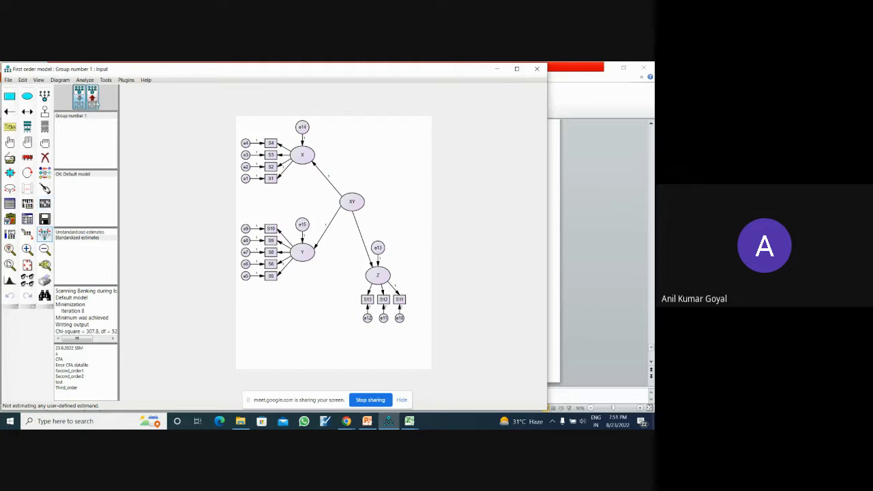
pyautogui.click(93, 101)
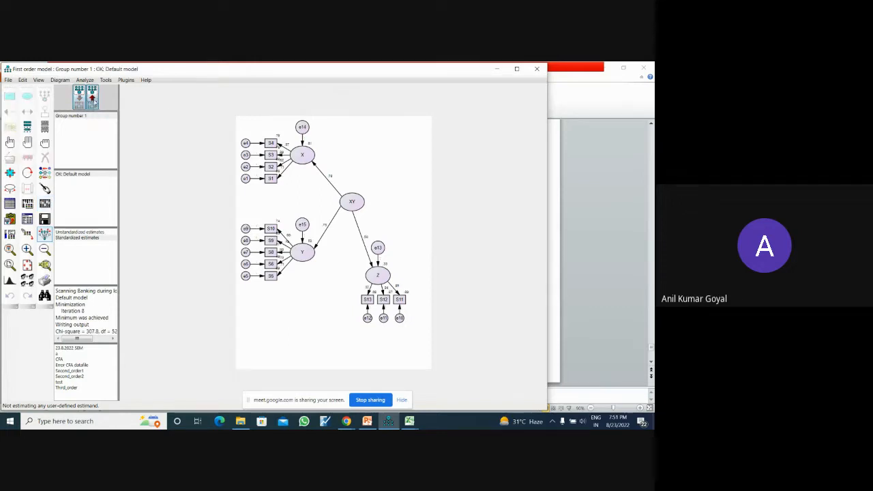
pyautogui.click(65, 237)
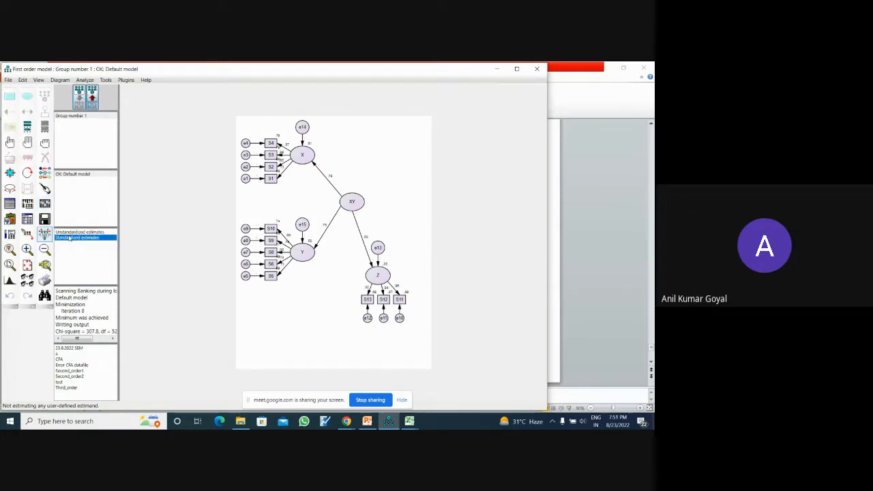
# - Examine the text output's analysis summary, group notes, variable summary, parameter summary and notes for the model
pyautogui.click(27, 220)
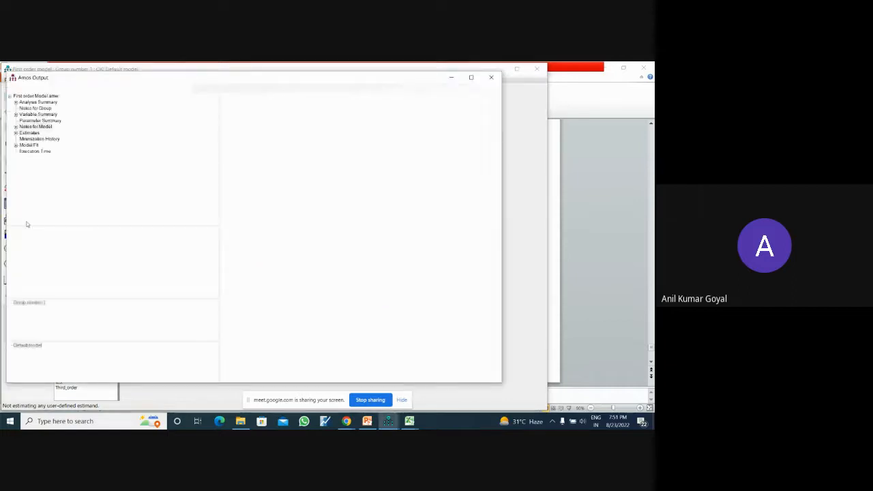
pyautogui.click(47, 102)
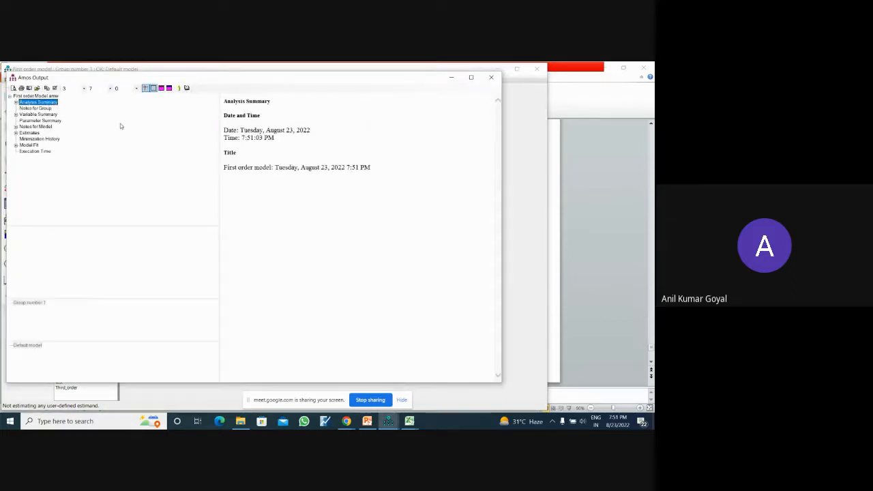
pyautogui.click(45, 109)
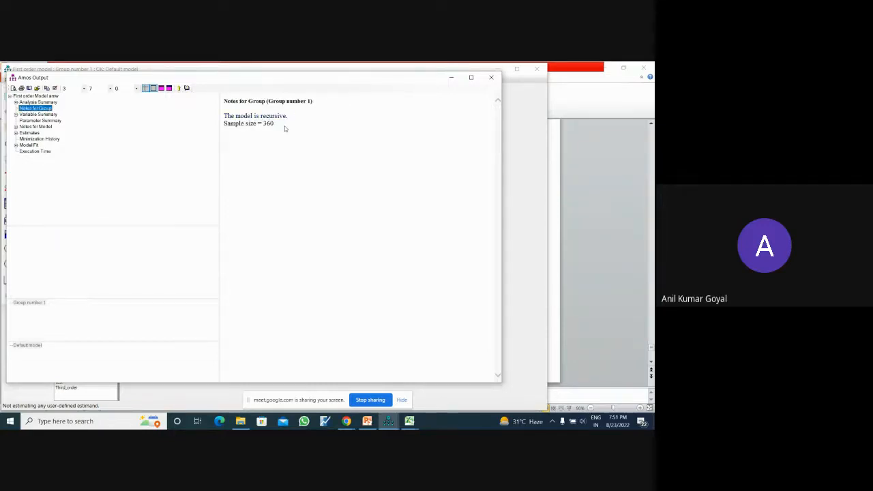
pyautogui.press('Down')
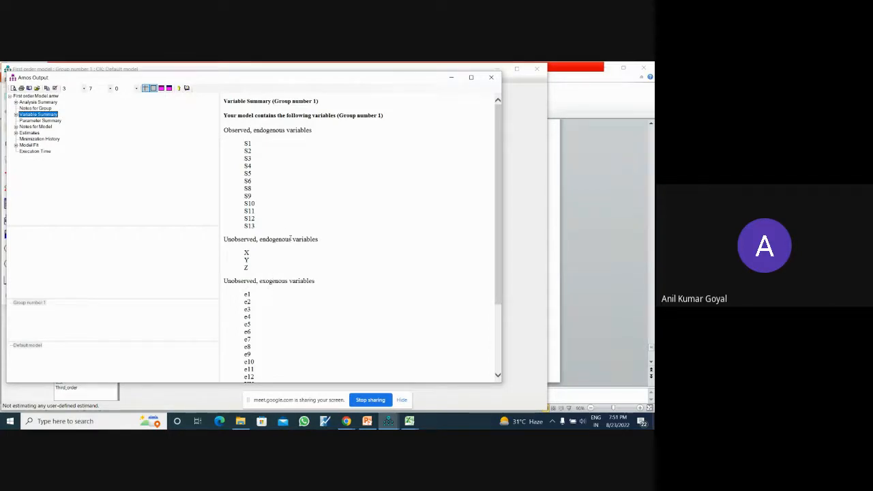
pyautogui.moveTo(498, 217); pyautogui.dragTo(515, 312)
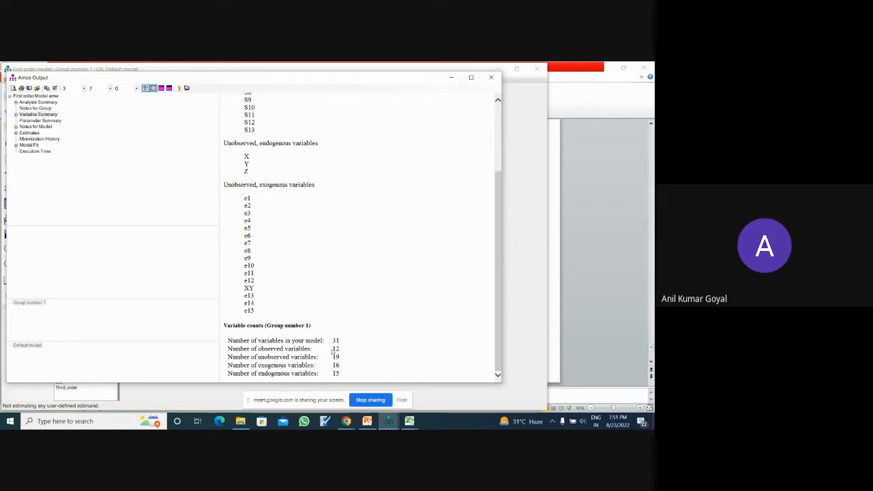
pyautogui.click(58, 121)
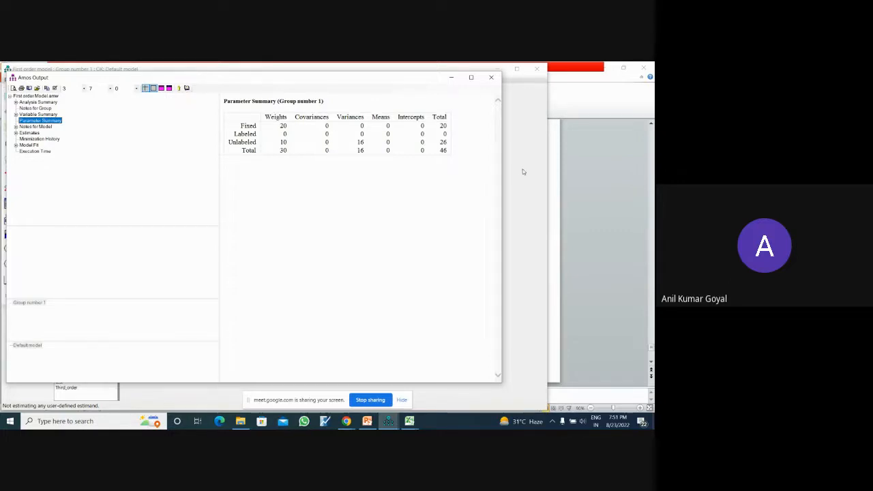
pyautogui.click(48, 127)
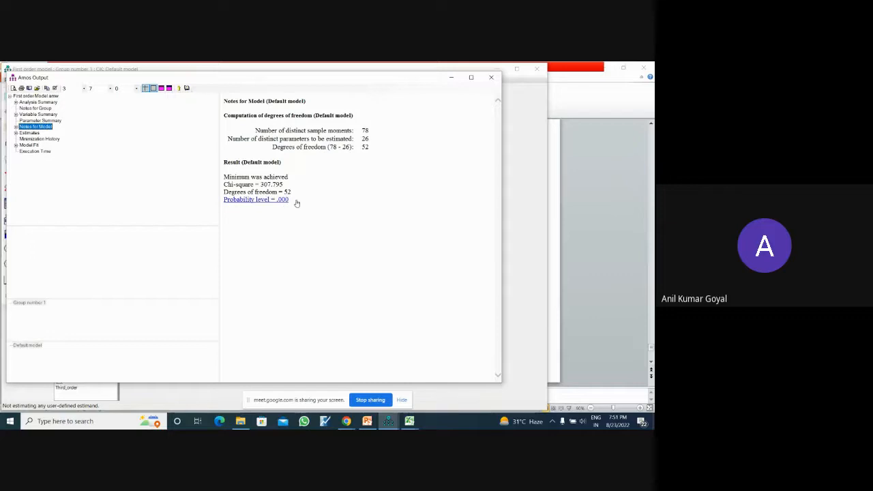
# - Examine the unstandardized and standardized regression weights in the output's estimates
pyautogui.click(34, 133)
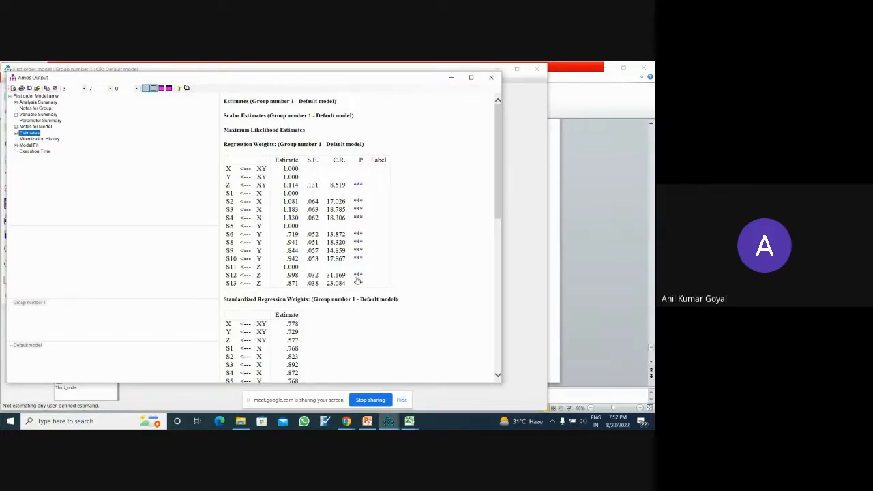
pyautogui.moveTo(495, 216); pyautogui.dragTo(509, 261)
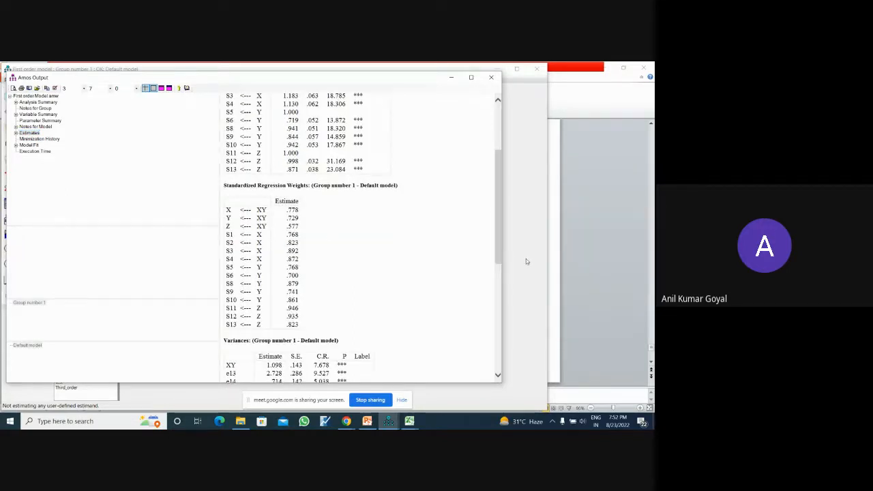
pyautogui.click(525, 261)
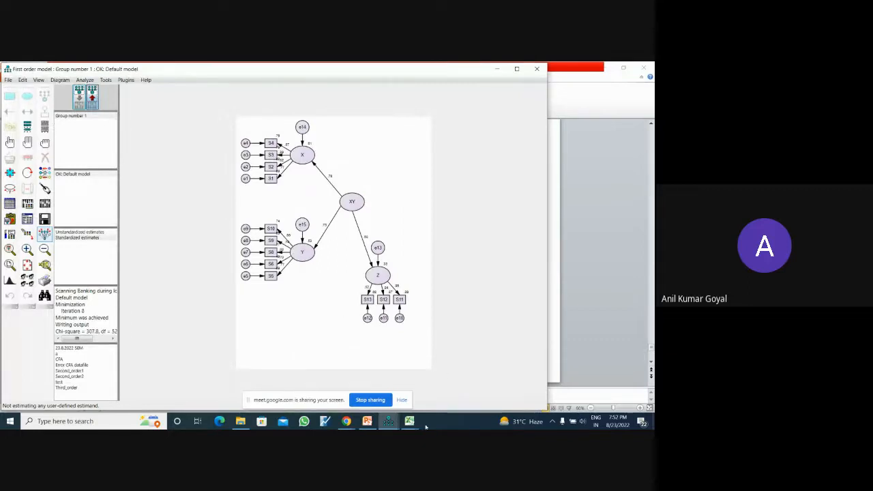
pyautogui.moveTo(391, 417)
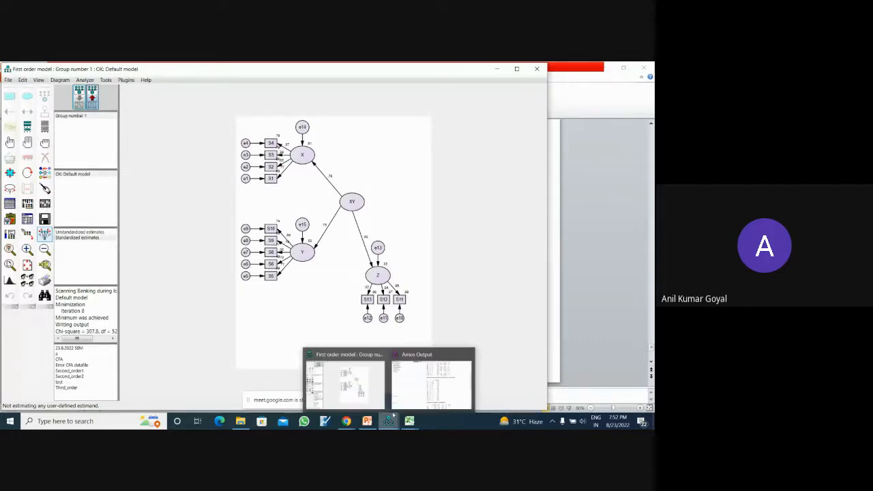
pyautogui.click(431, 380)
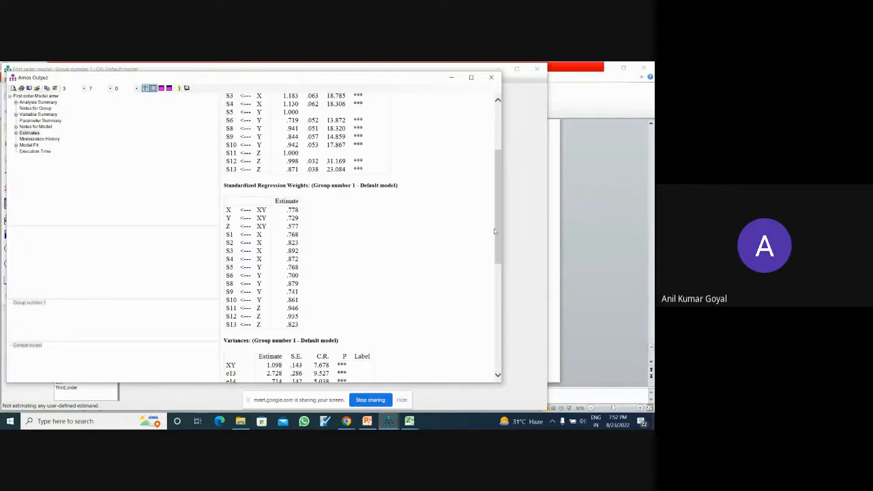
pyautogui.moveTo(497, 233); pyautogui.dragTo(505, 181)
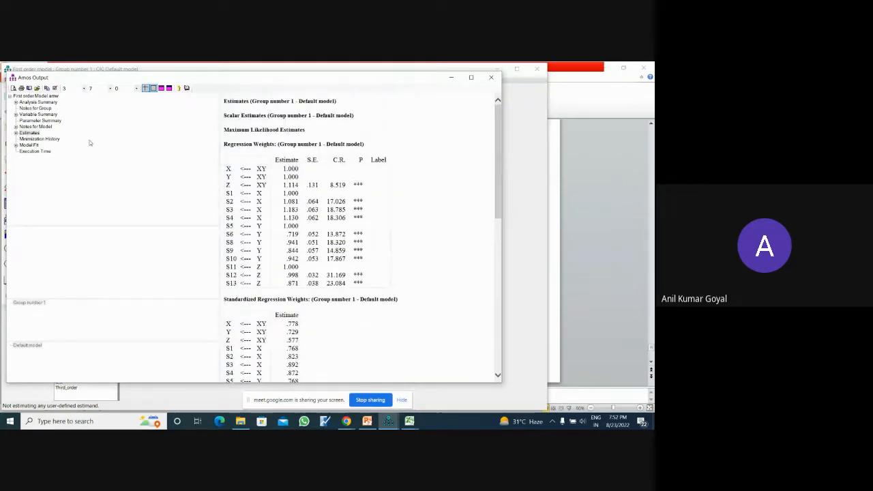
# - Examine the output's model fit summary from CMIN through RMSEA and AIC, and return to the path diagram
pyautogui.click(30, 145)
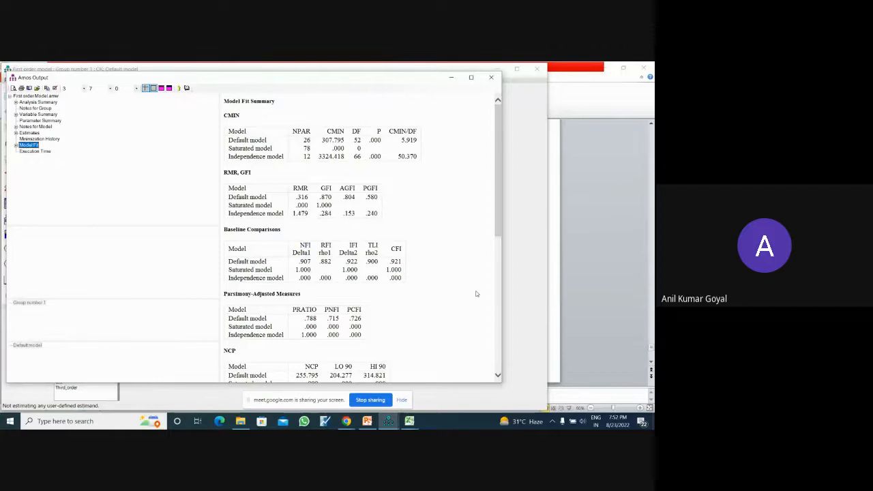
pyautogui.moveTo(497, 235); pyautogui.dragTo(501, 335)
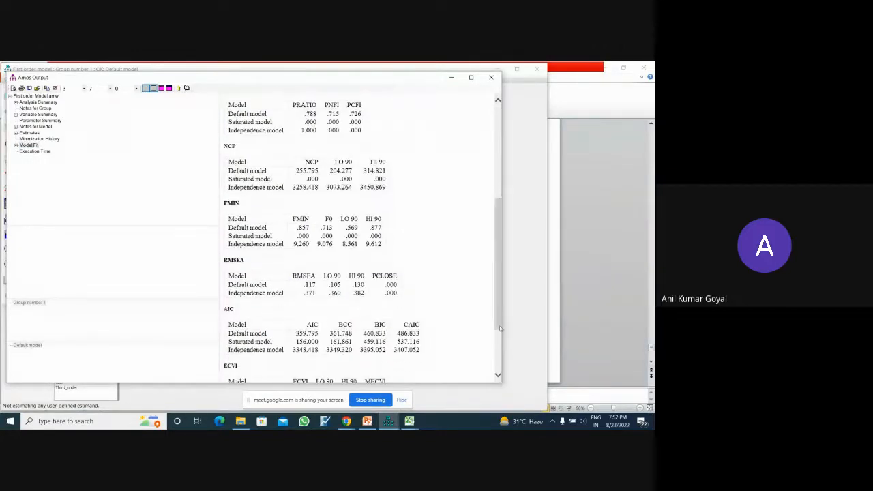
pyautogui.moveTo(499, 271); pyautogui.dragTo(501, 154)
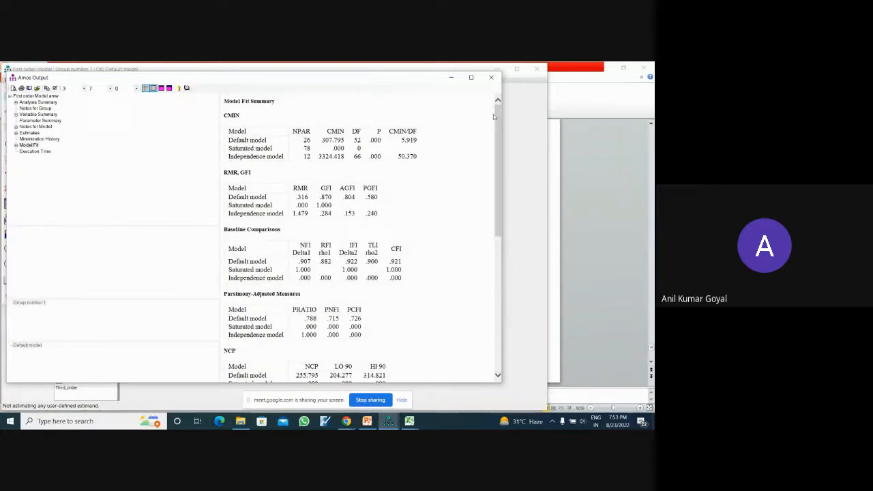
pyautogui.click(522, 123)
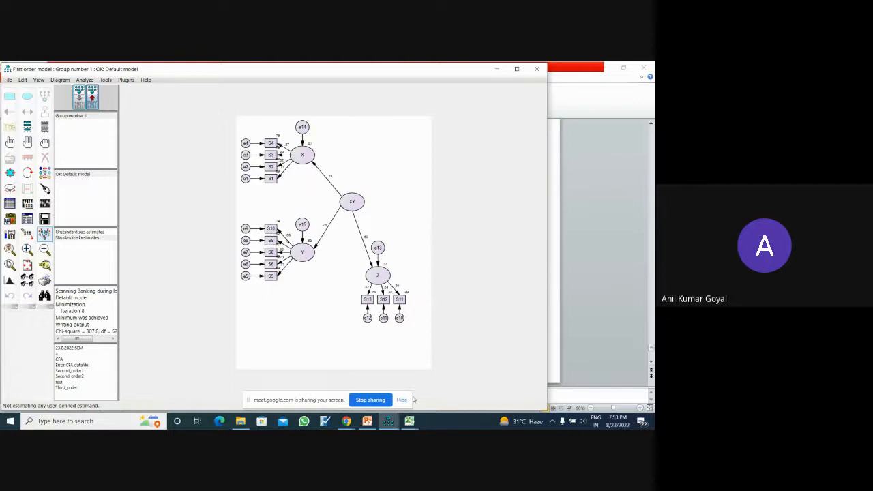
# - Switch to the Google Meet call and close the Amos output window and the Amos path diagram window
pyautogui.click(346, 421)
pyautogui.click(393, 359)
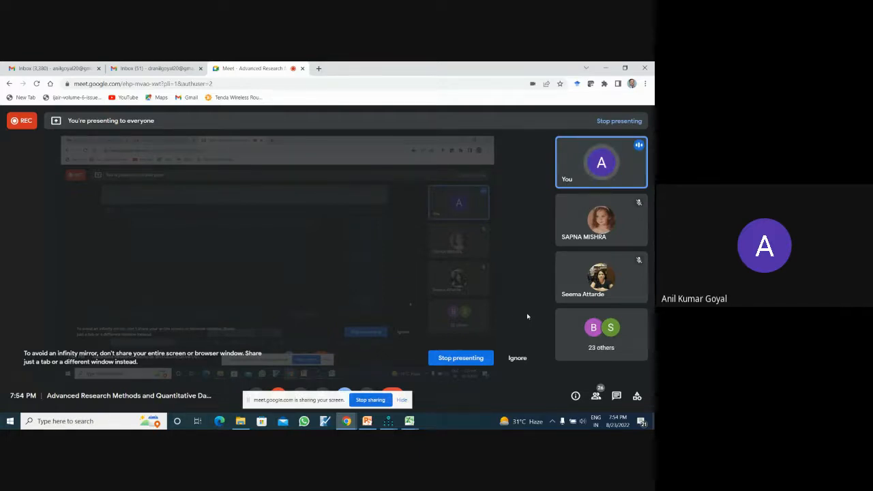
pyautogui.moveTo(388, 422)
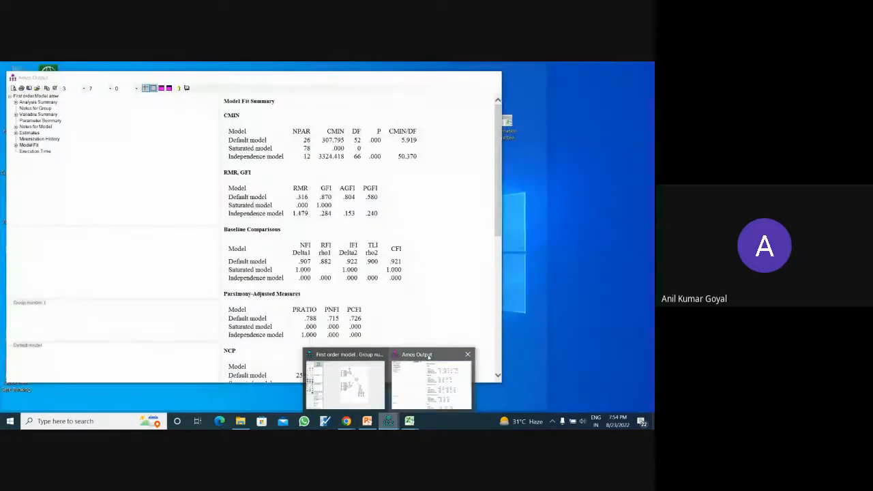
pyautogui.click(429, 356)
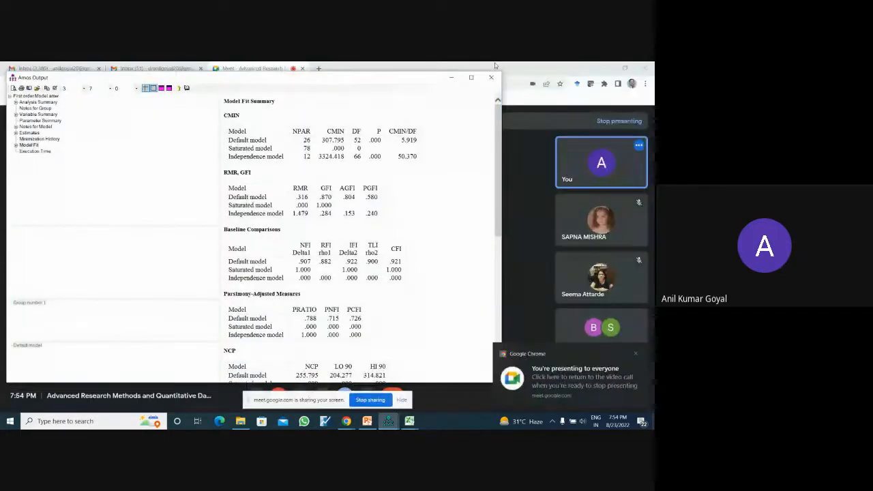
pyautogui.click(491, 78)
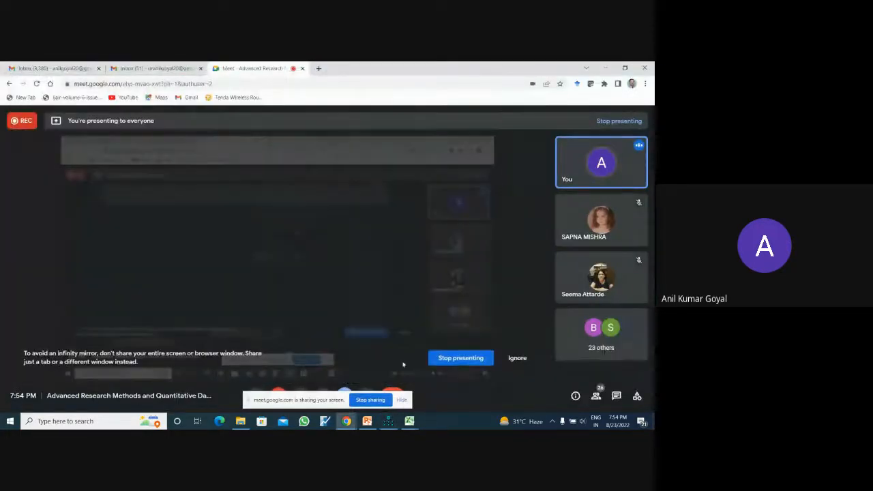
pyautogui.click(388, 420)
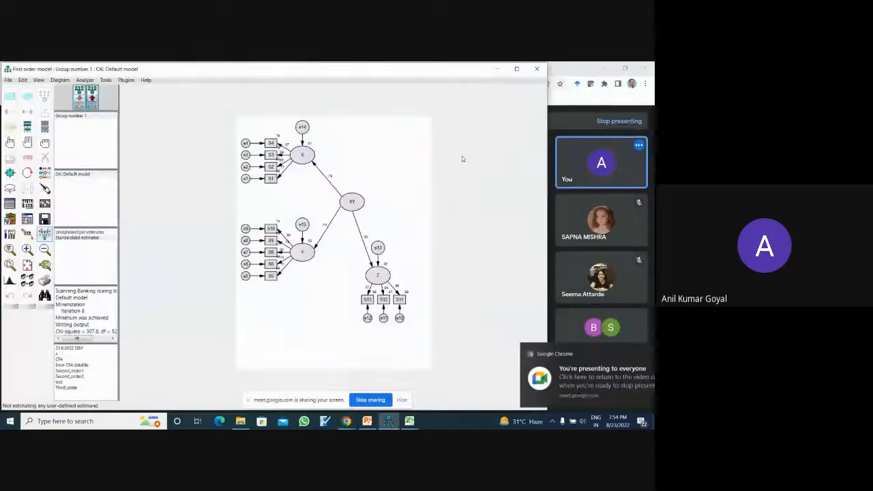
pyautogui.click(536, 69)
pyautogui.click(328, 275)
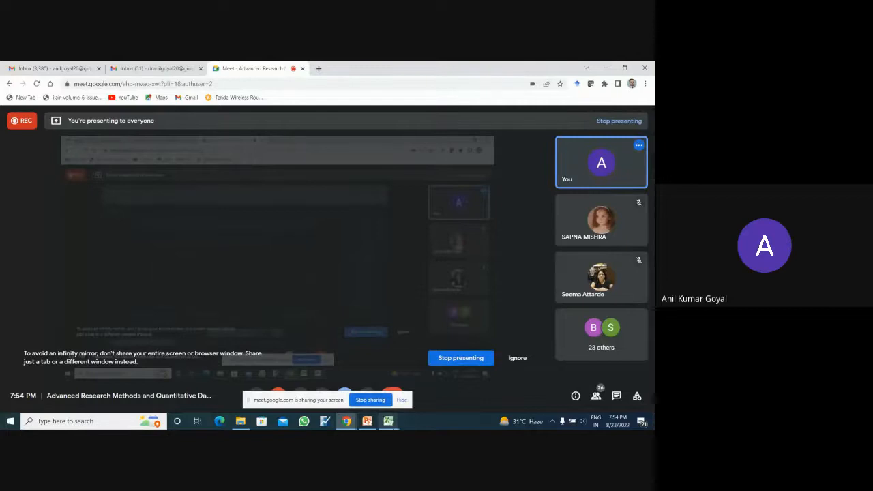
# - Close the Stats Tools Package workbook in Excel without saving changes, and close the contact information responses workbook
pyautogui.moveTo(387, 421)
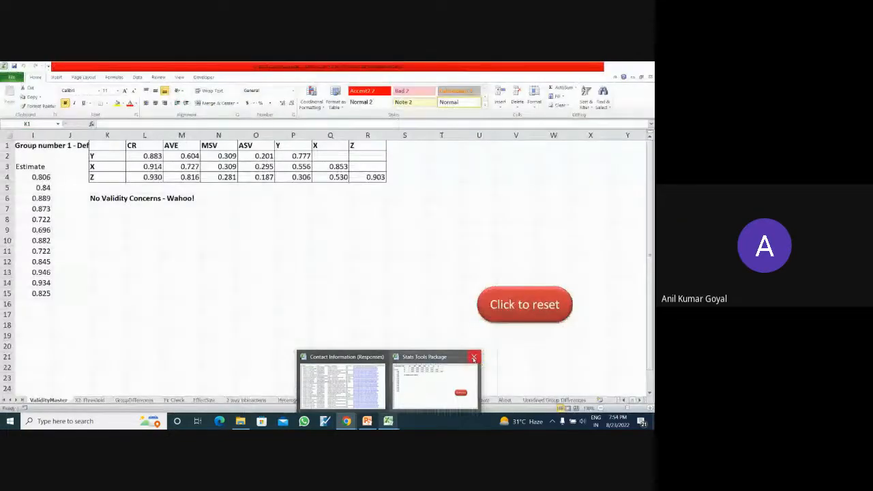
pyautogui.click(474, 357)
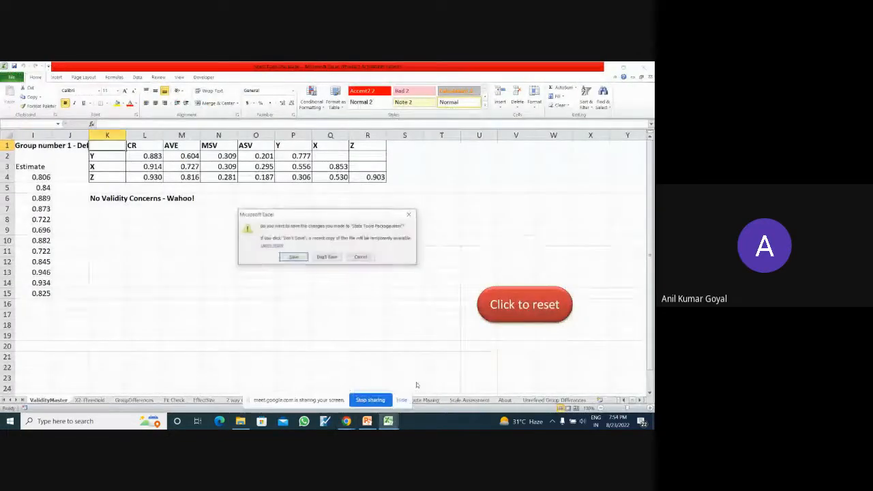
pyautogui.click(330, 257)
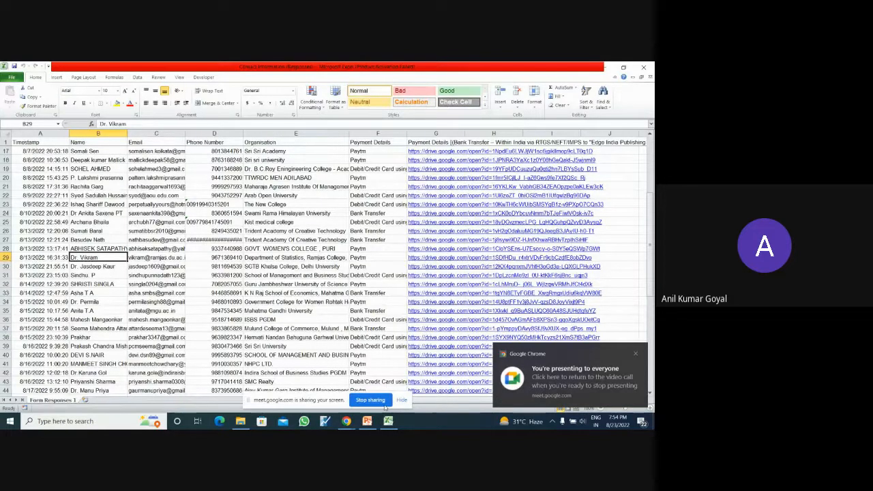
pyautogui.click(643, 67)
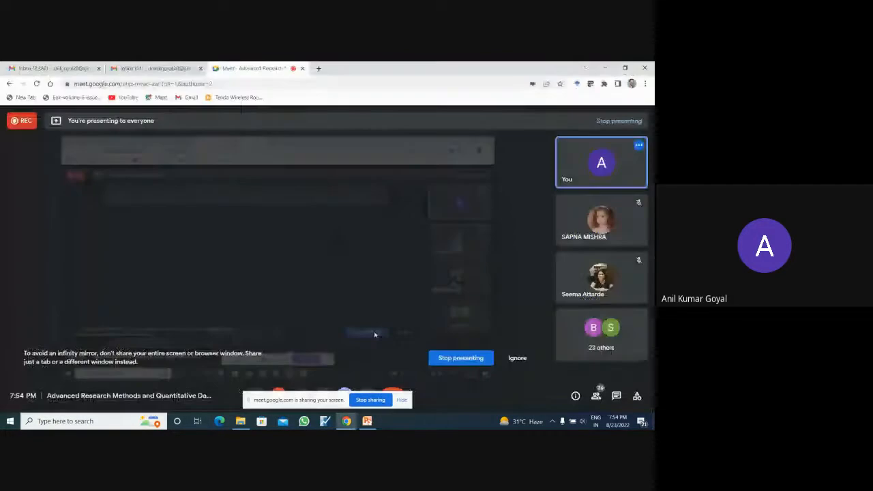
# - Bring up the PowerPoint presentation, minimize it, and stop sharing the screen in the Google Meet call
pyautogui.click(368, 422)
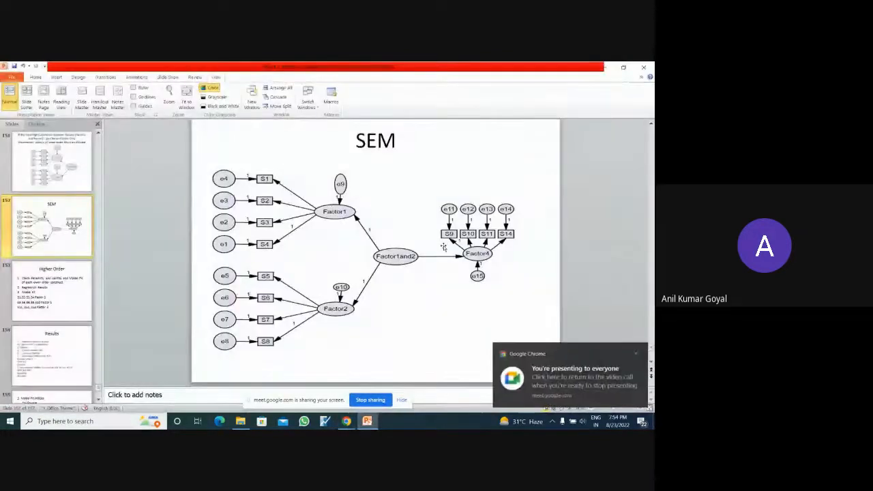
pyautogui.click(605, 67)
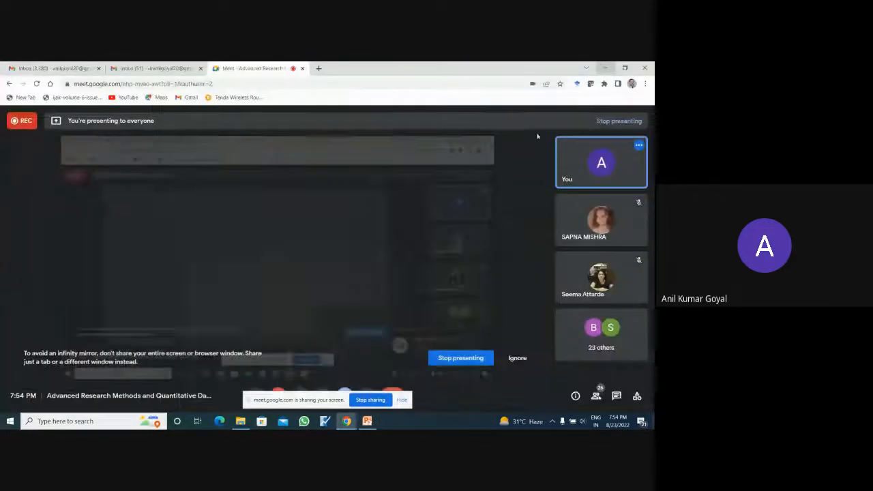
pyautogui.click(364, 401)
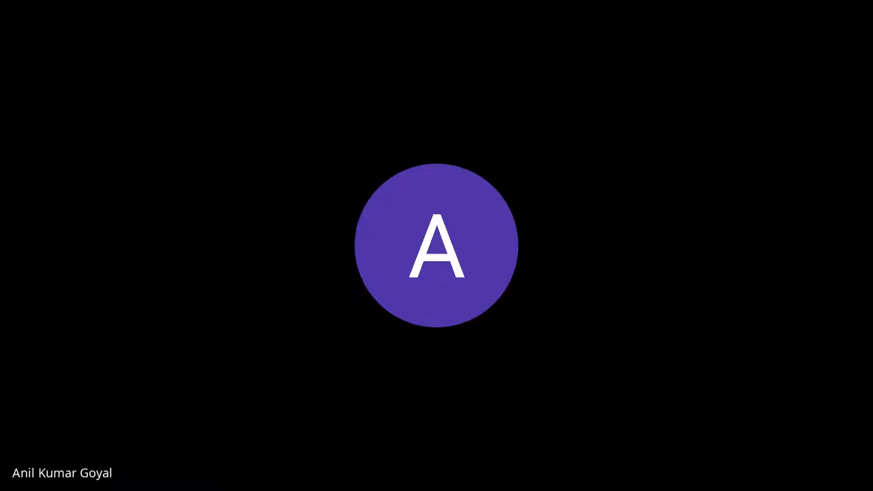
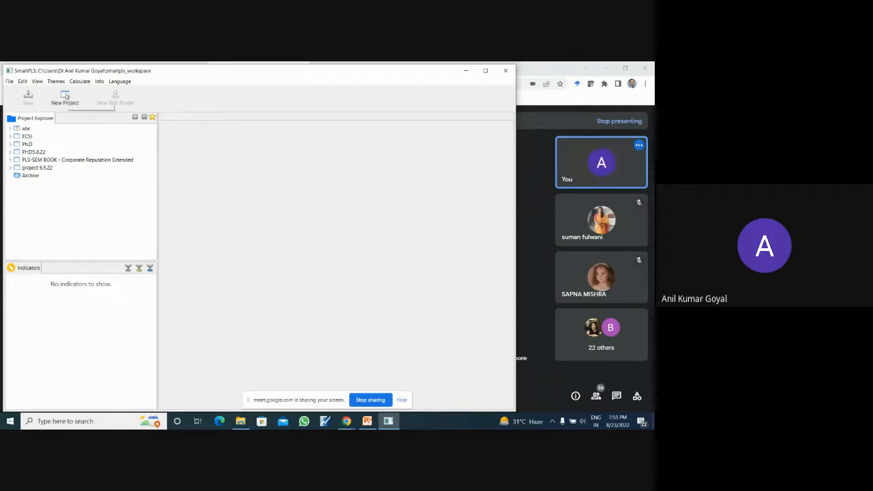
# - Create a new SmartPLS project named Banking and expand it in the project list
pyautogui.click(66, 96)
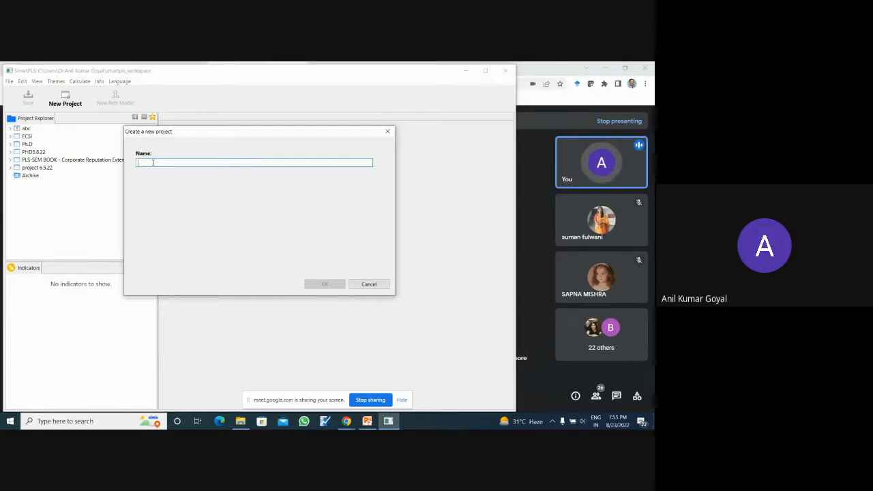
pyautogui.write('Banking')
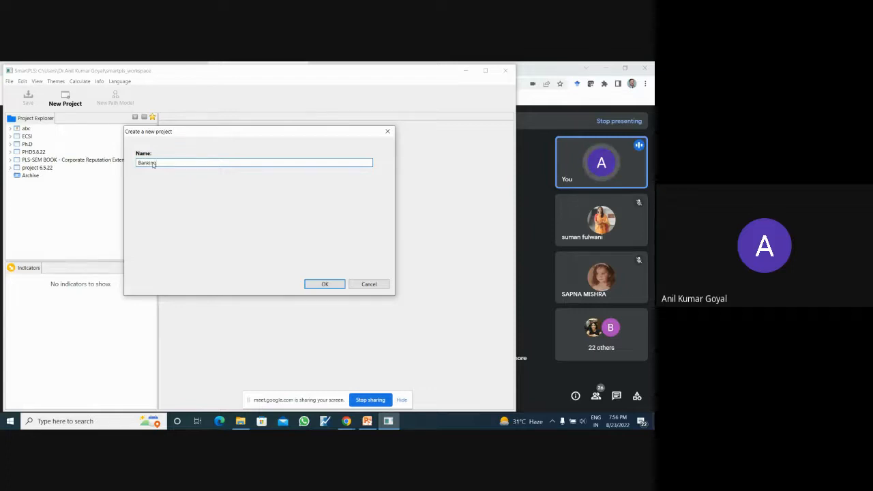
pyautogui.click(316, 283)
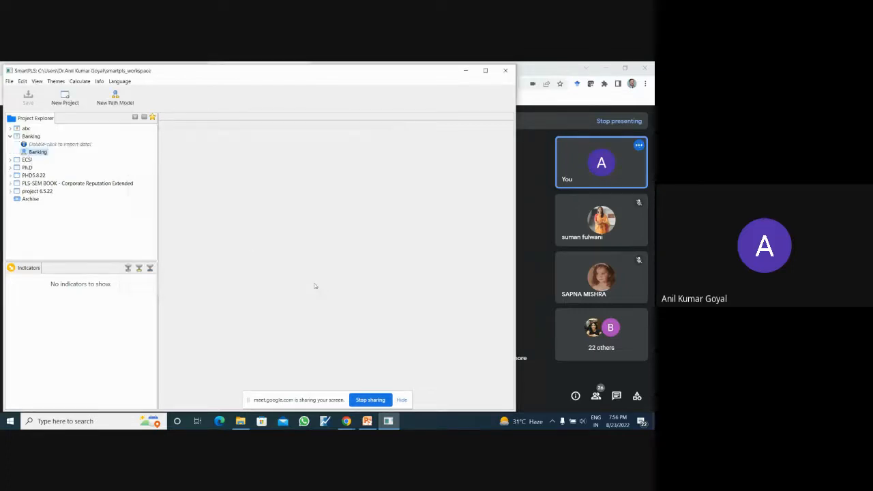
pyautogui.click(10, 137)
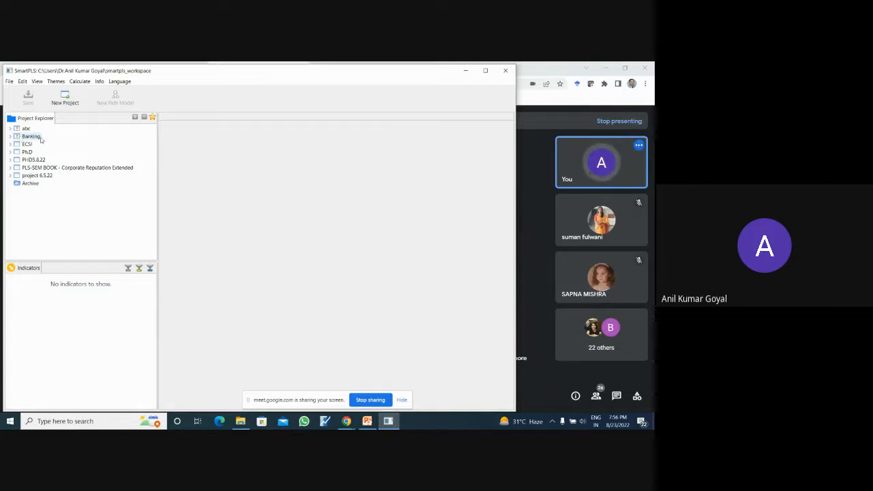
pyautogui.doubleClick(39, 137)
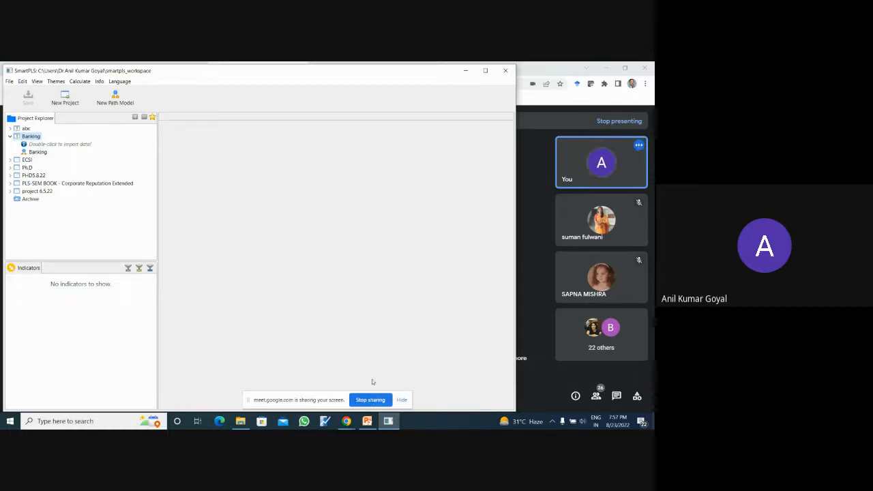
# - Open the Banking during lockdown - SEM data file in SPSS from the Day 1&2 folder and minimize the blank Untitled1 data editor
pyautogui.moveTo(388, 423)
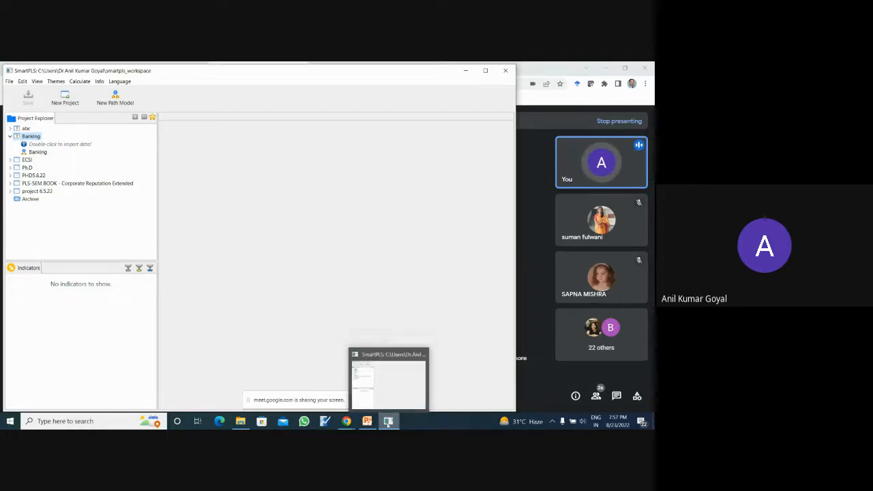
pyautogui.click(240, 421)
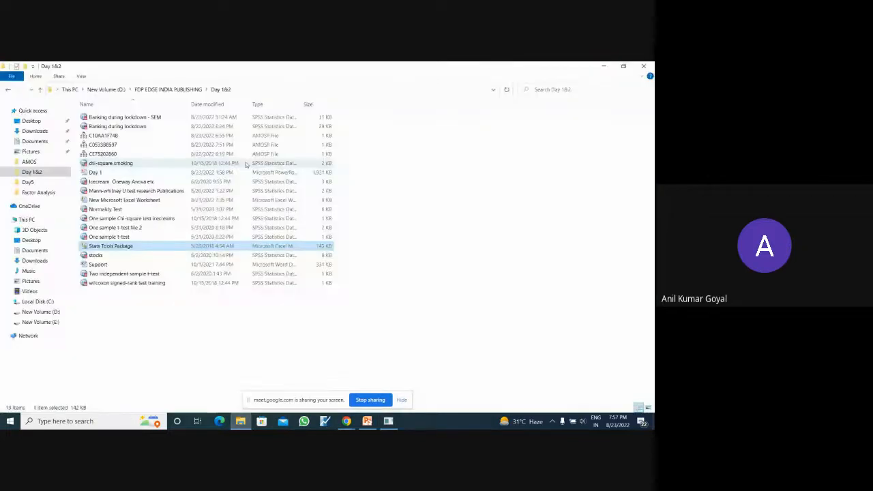
pyautogui.doubleClick(182, 117)
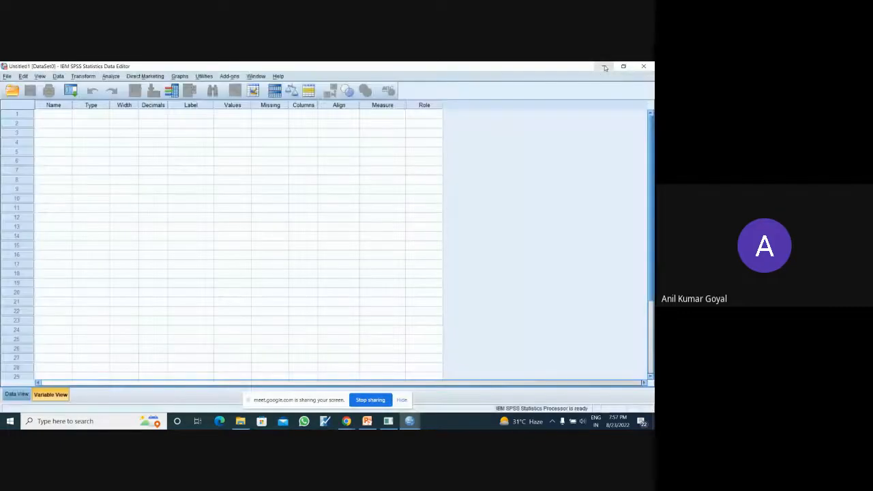
pyautogui.click(605, 68)
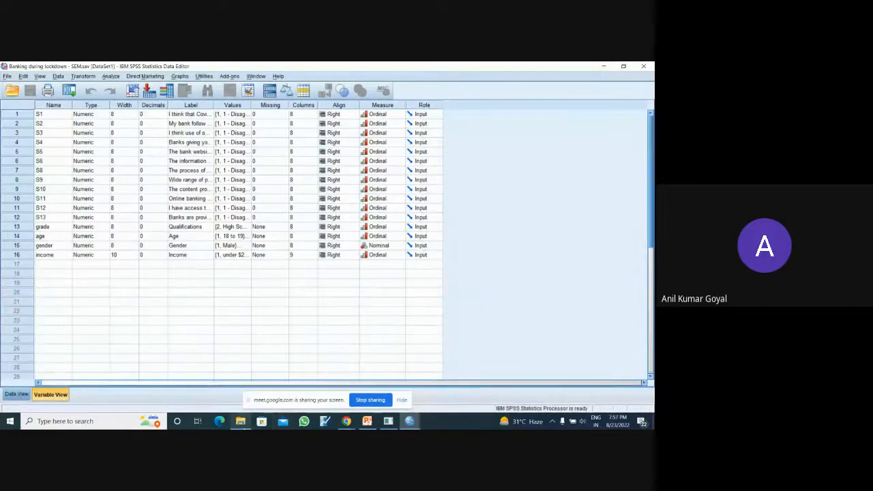
# - Create a new Microsoft Excel worksheet in the Day 1&2 folder, keep its default name, open it and dismiss the Office activation wizard
pyautogui.click(242, 426)
pyautogui.rightClick(218, 341)
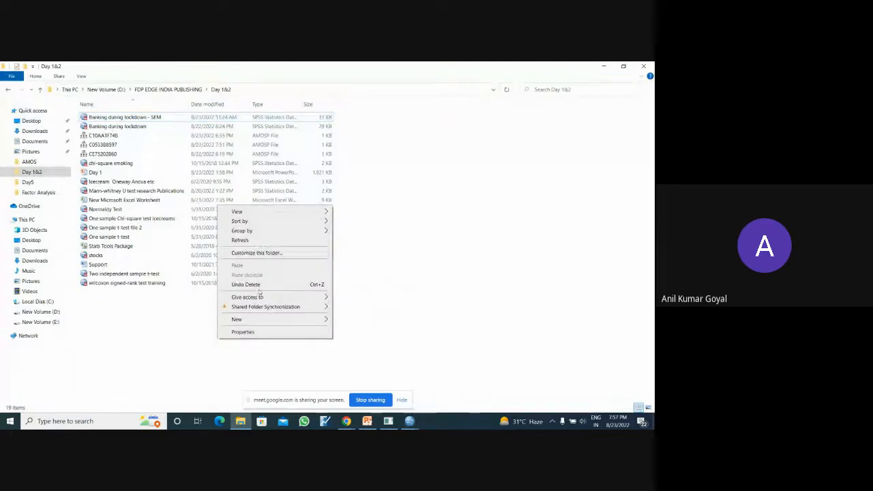
pyautogui.moveTo(282, 320)
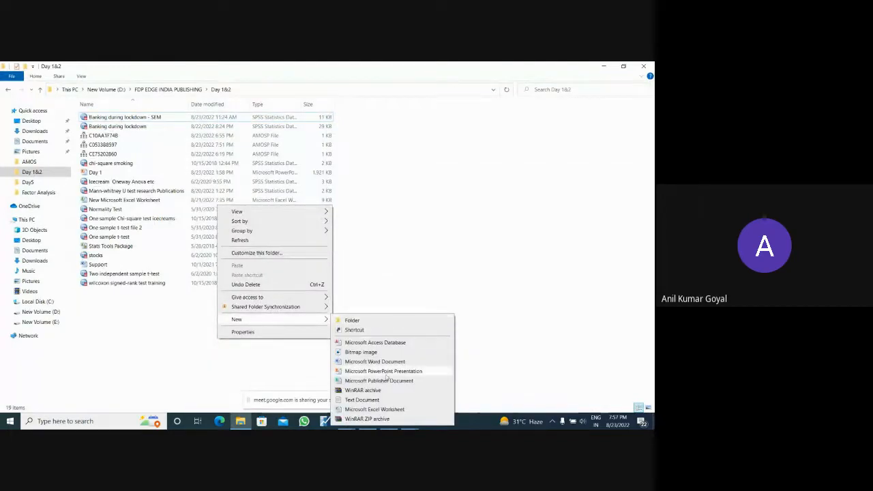
pyautogui.click(374, 409)
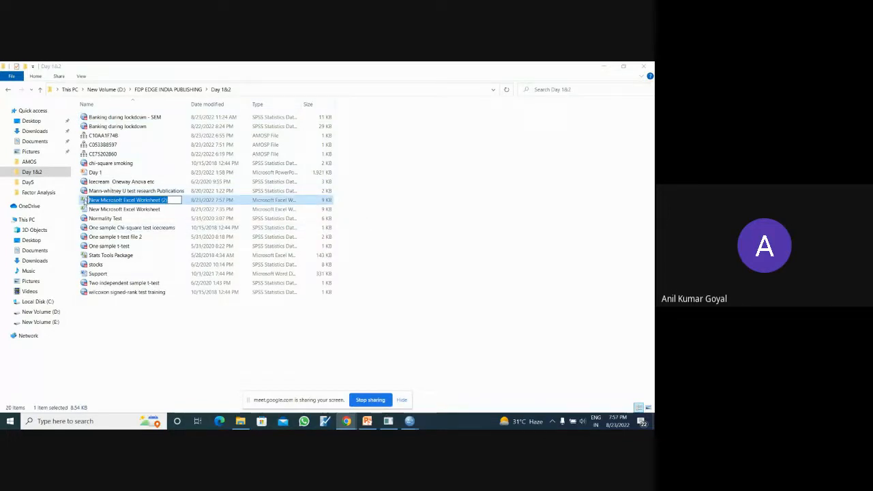
pyautogui.click(169, 325)
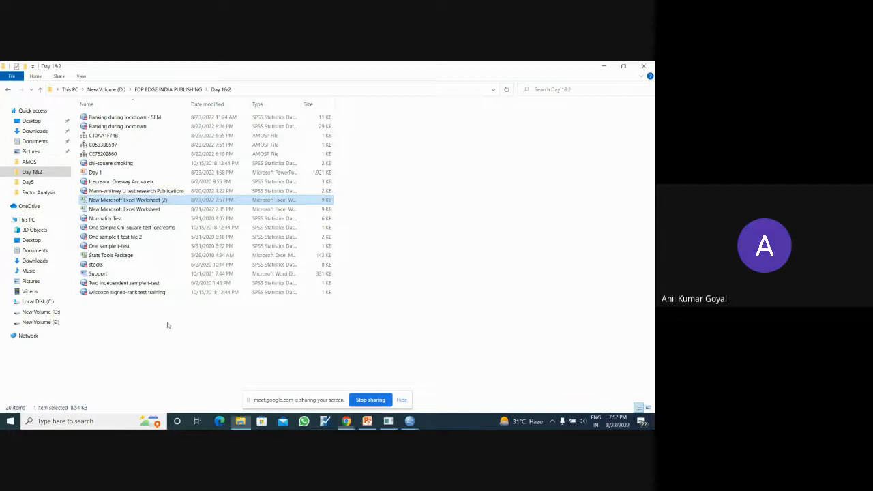
pyautogui.doubleClick(162, 202)
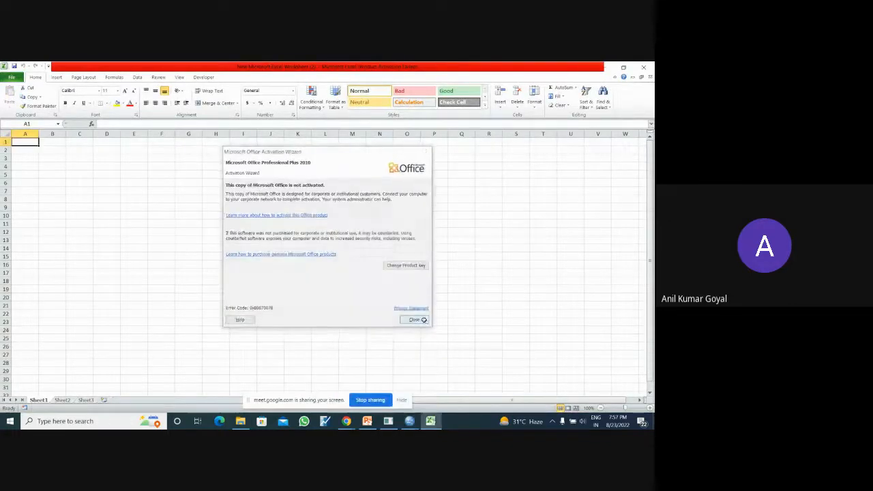
pyautogui.click(423, 320)
# - Switch to the Banking during lockdown - SEM data in SPSS and copy all case values of variables S1 through S13
pyautogui.moveTo(409, 420)
pyautogui.click(442, 366)
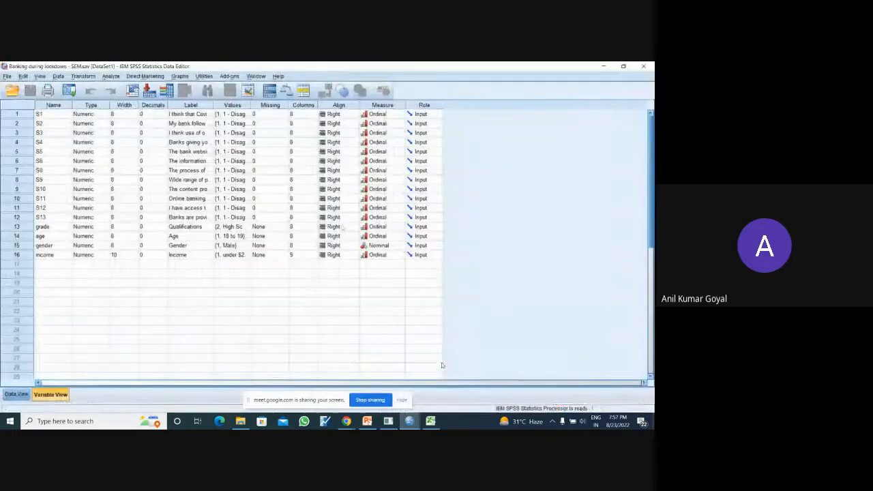
pyautogui.click(16, 394)
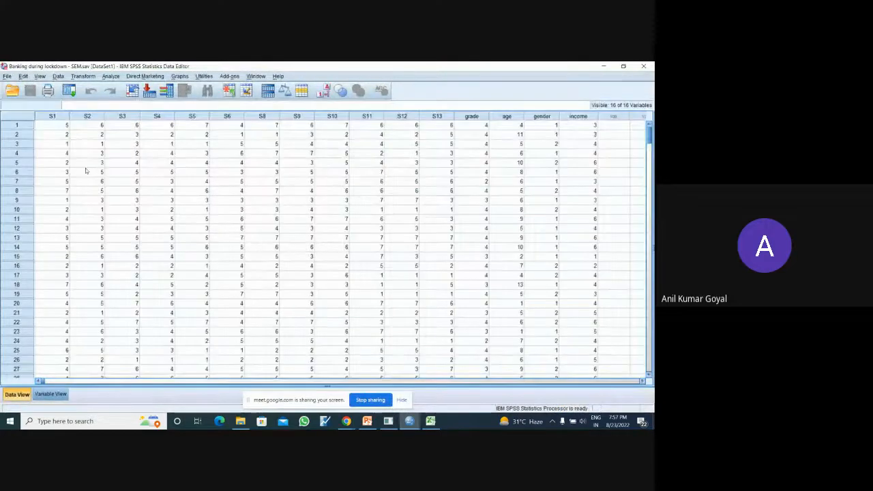
pyautogui.click(57, 127)
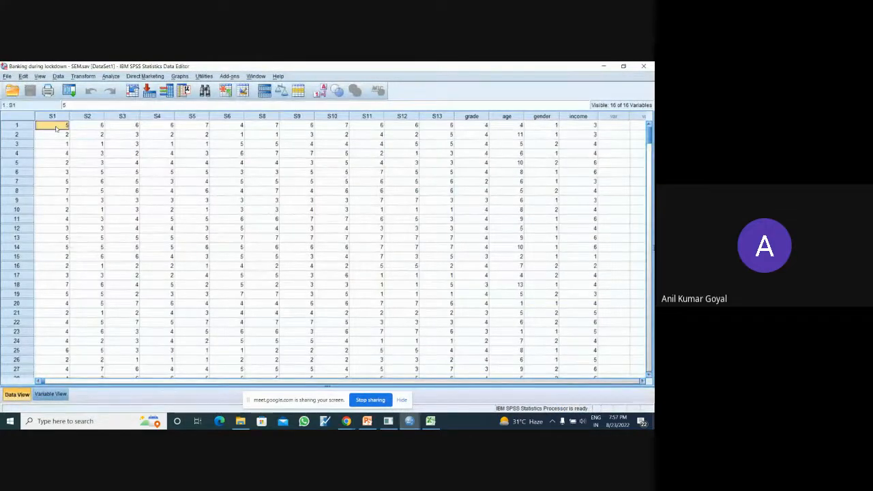
pyautogui.hotkey('ctrl', 'shift', 'Down')
pyautogui.hotkey('shift', 'Right')
pyautogui.hotkey('shift', 'Right')
pyautogui.hotkey('shift', 'Right')
pyautogui.hotkey('shift', 'Right')
pyautogui.hotkey('shift', 'Right')
pyautogui.hotkey('shift', 'Right')
pyautogui.hotkey('shift', 'Right')
pyautogui.hotkey('shift', 'Right')
pyautogui.hotkey('shift', 'Right')
pyautogui.hotkey('shift', 'Right')
pyautogui.hotkey('shift', 'Right')
pyautogui.hotkey('shift', 'Right')
pyautogui.hotkey('shift', 'Right')
pyautogui.hotkey('shift', 'Right')
pyautogui.hotkey('shift', 'Right')
pyautogui.hotkey('shift', 'Right')
pyautogui.hotkey('shift', 'Right')
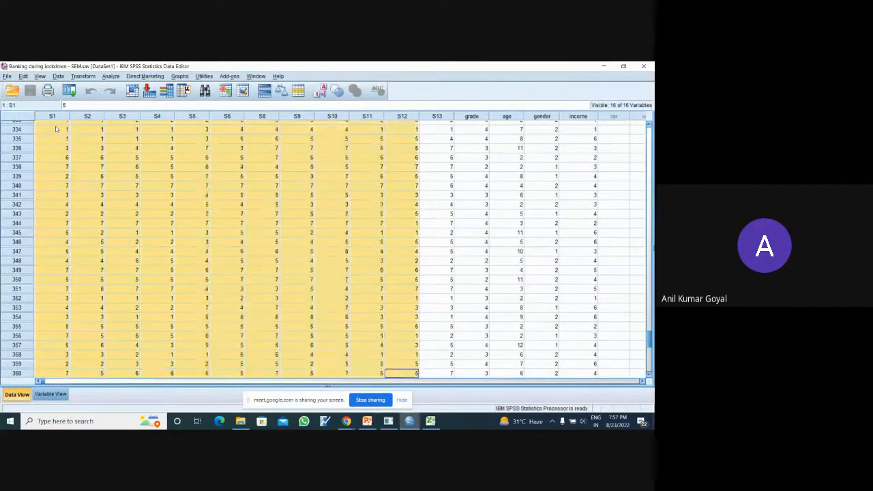
pyautogui.hotkey('shift', 'Left')
pyautogui.hotkey('shift', 'Left')
pyautogui.hotkey('shift', 'Left')
pyautogui.hotkey('shift', 'Left')
pyautogui.hotkey('shift', 'Left')
pyautogui.hotkey('shift', 'Left')
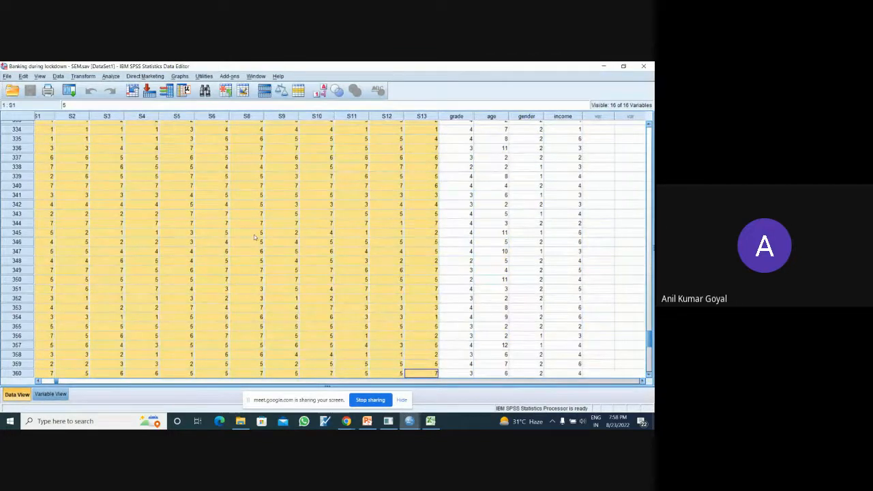
# - Switch to the new Excel workbook and paste the copied SPSS values starting at cell A2, keeping row 1 free
pyautogui.click(430, 421)
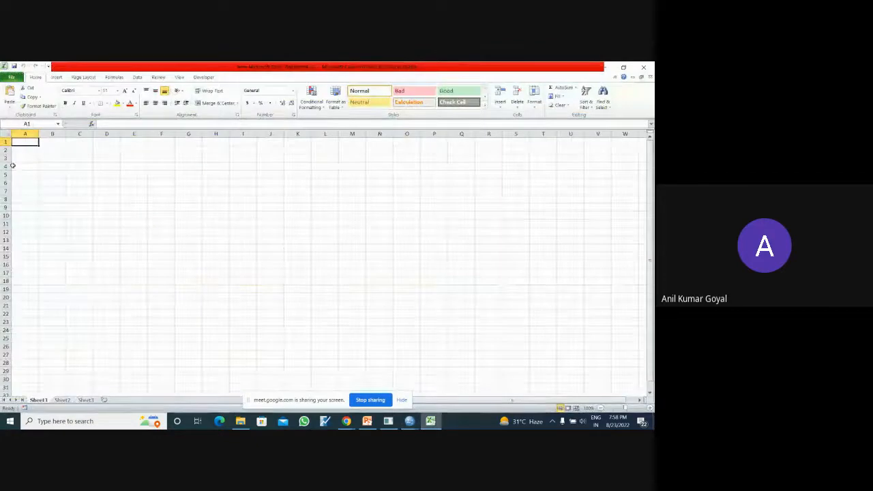
pyautogui.click(23, 151)
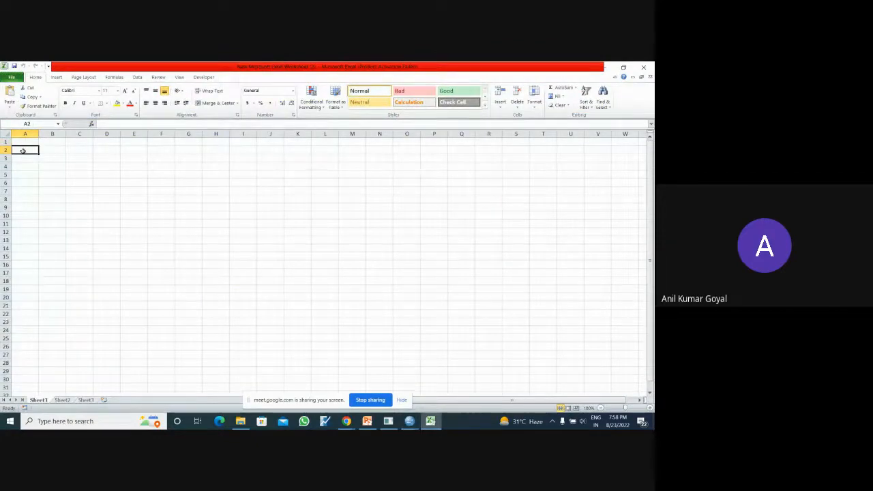
pyautogui.hotkey('ctrl', 'v')
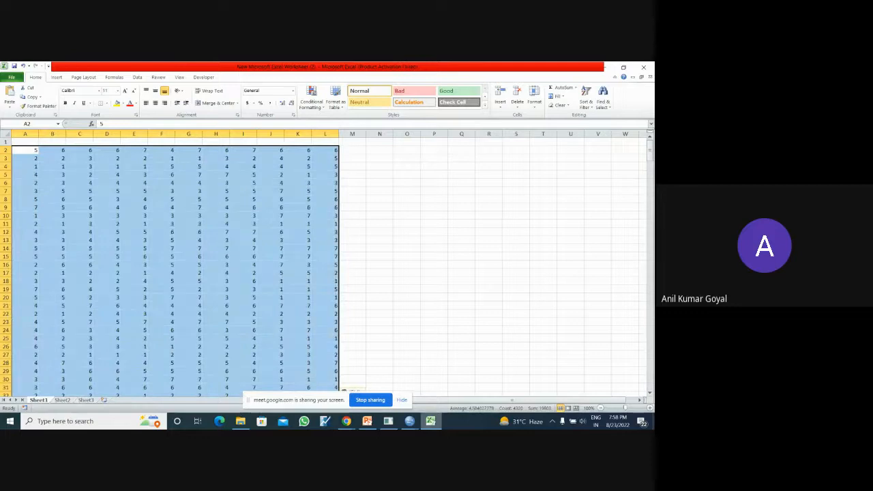
# - Copy the variable names S1 through S13 from the SPSS variable definitions and paste them into Excel starting at cell O12
pyautogui.click(410, 420)
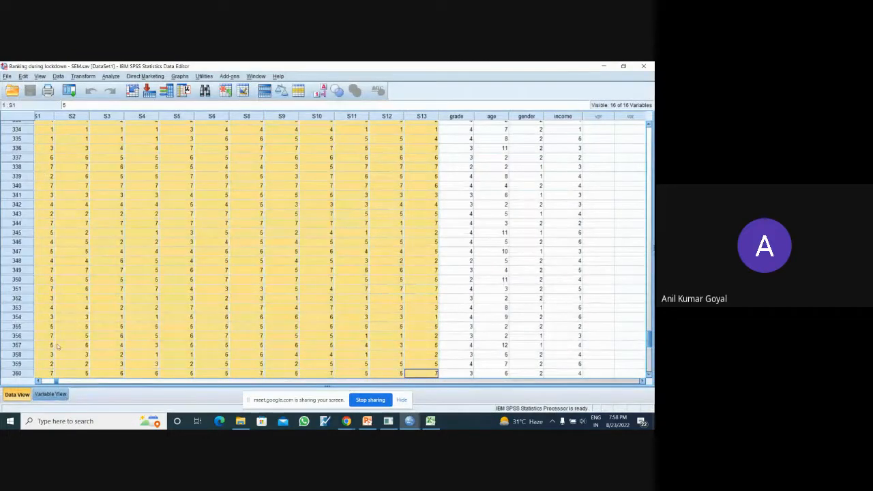
pyautogui.click(51, 395)
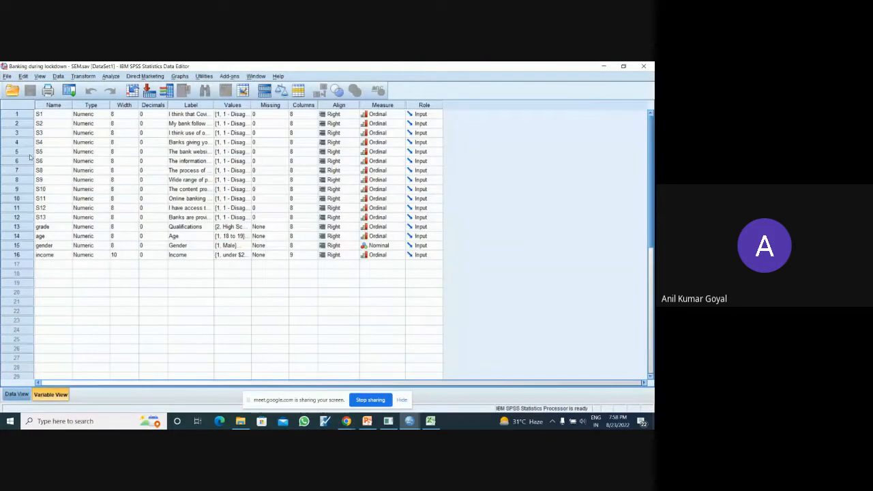
pyautogui.click(58, 115)
pyautogui.hotkey('shift', 'Down')
pyautogui.hotkey('shift', 'Down')
pyautogui.hotkey('shift', 'Down')
pyautogui.hotkey('shift', 'Down')
pyautogui.hotkey('shift', 'Down')
pyautogui.hotkey('shift', 'Down')
pyautogui.hotkey('shift', 'Down')
pyautogui.hotkey('shift', 'Down')
pyautogui.hotkey('shift', 'Down')
pyautogui.hotkey('shift', 'Down')
pyautogui.hotkey('ctrl', 'c')
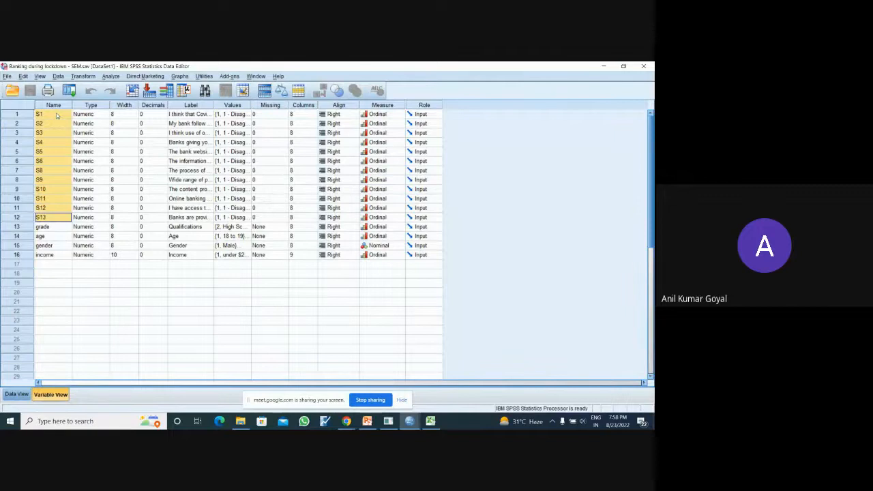
pyautogui.hotkey('alt', 'Tab')
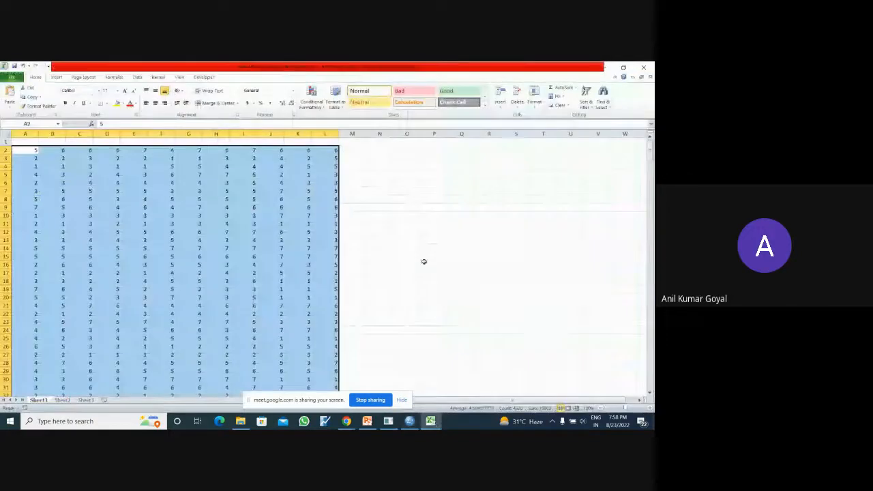
pyautogui.click(420, 234)
pyautogui.hotkey('ctrl', 'v')
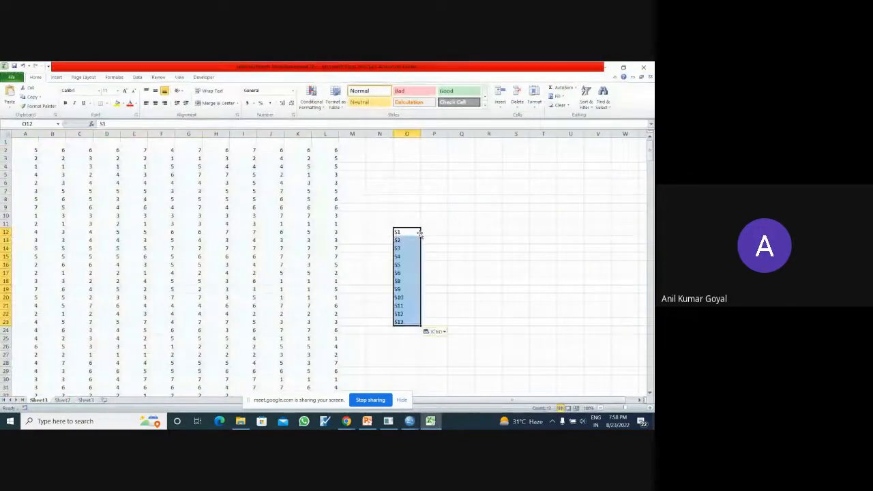
# - Copy the variable names in column O and paste them transposed into row 1 from cell A1 as column headers
pyautogui.hotkey('ctrl', 'c')
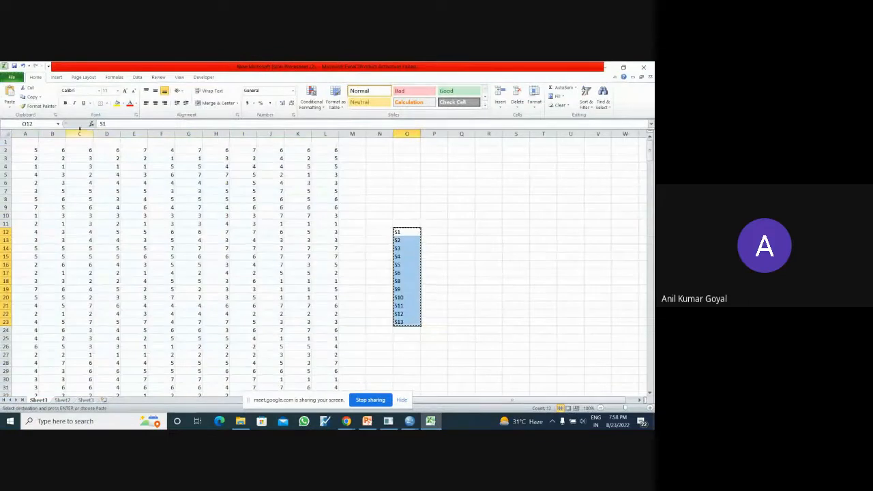
pyautogui.click(28, 142)
pyautogui.rightClick(28, 142)
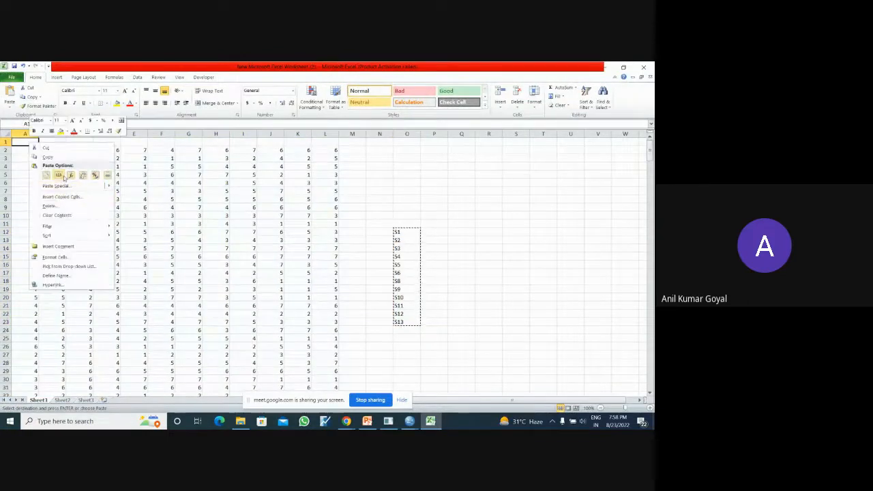
pyautogui.moveTo(85, 186)
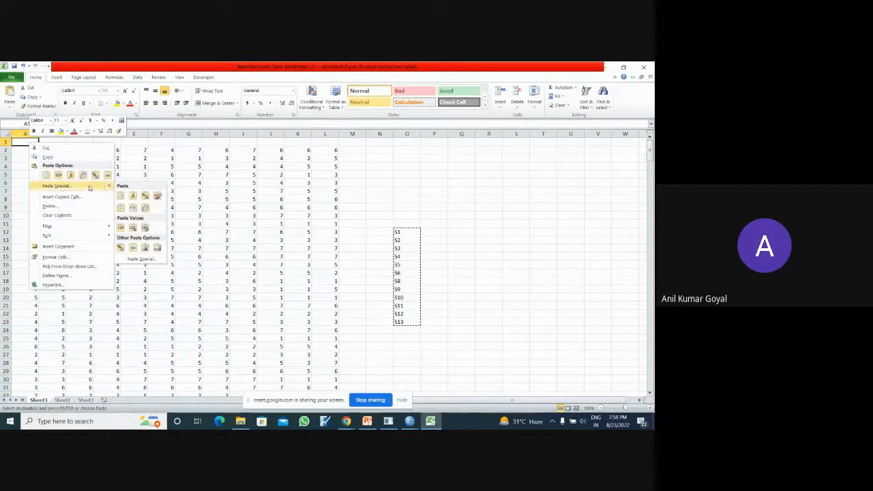
pyautogui.click(89, 187)
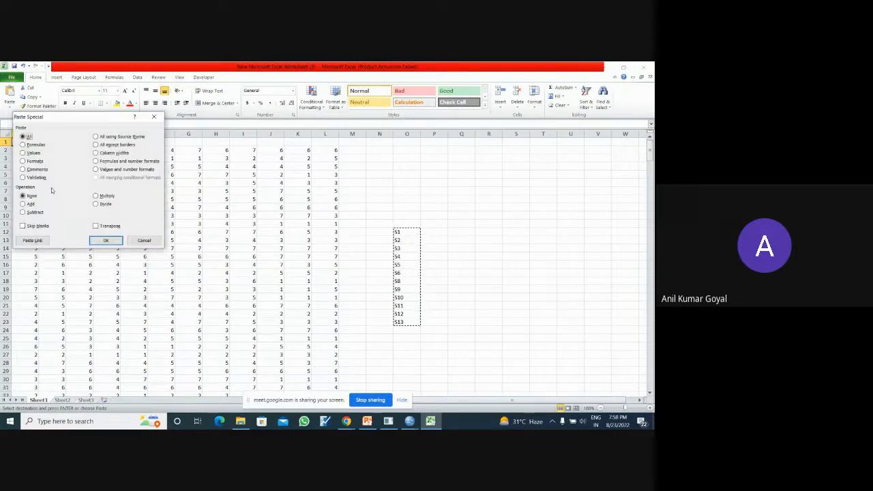
pyautogui.click(96, 226)
pyautogui.click(106, 240)
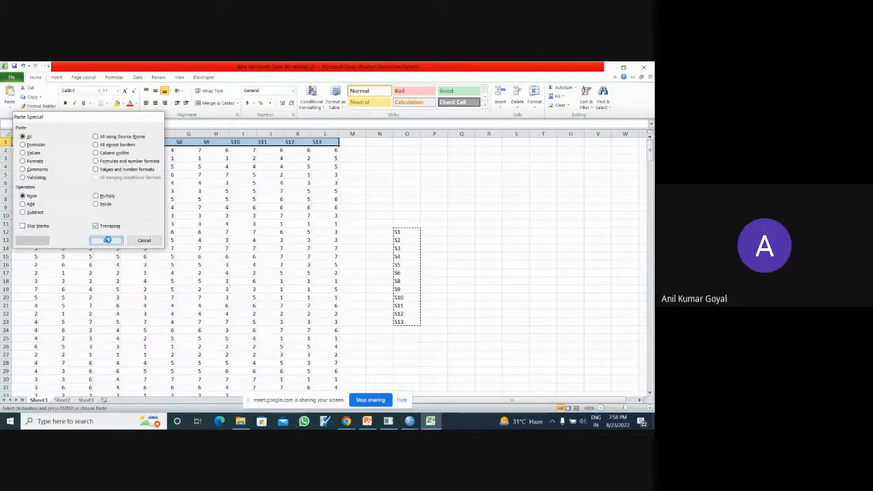
pyautogui.click(433, 266)
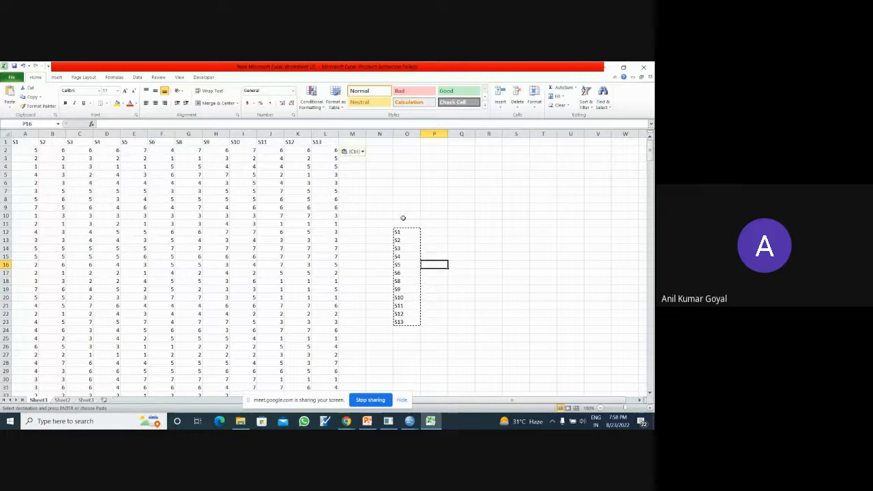
# - Delete column O, which holds the vertical helper list of variable names
pyautogui.click(407, 134)
pyautogui.rightClick(408, 136)
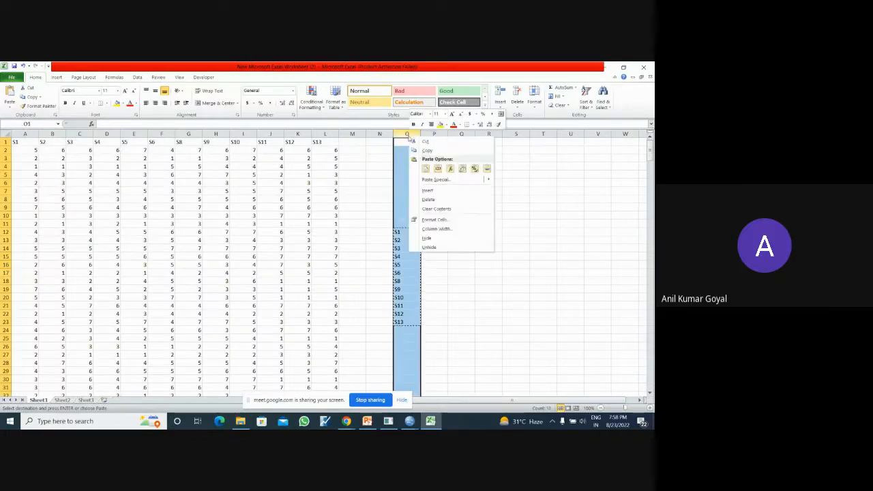
pyautogui.click(435, 199)
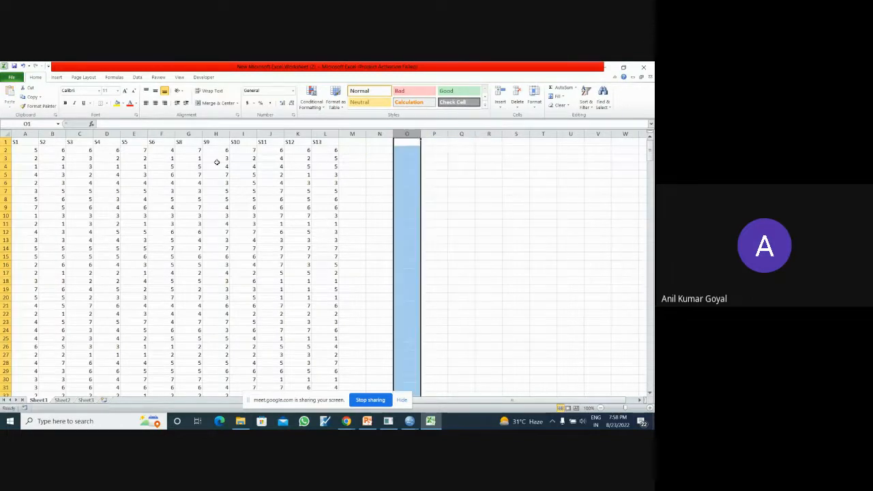
# - Check how far down the data in column A extends, and return to the header row
pyautogui.click(369, 193)
pyautogui.click(191, 174)
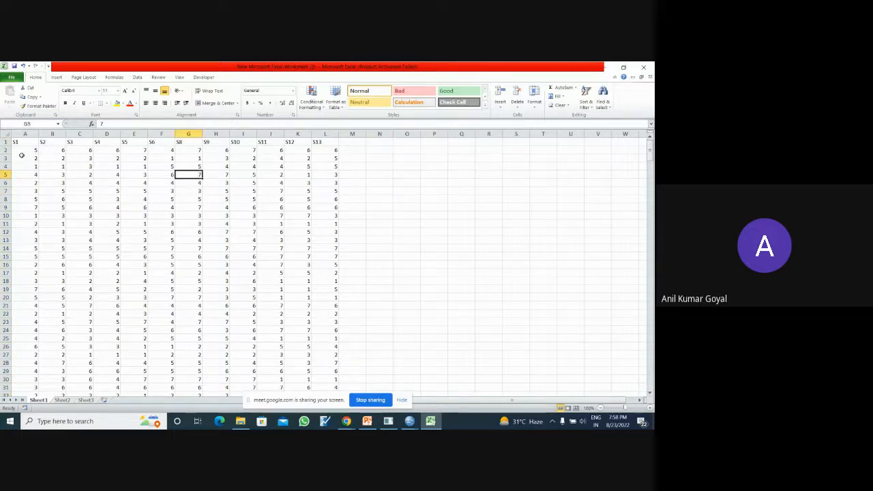
pyautogui.click(23, 151)
pyautogui.hotkey('ctrl', 'shift', 'Down')
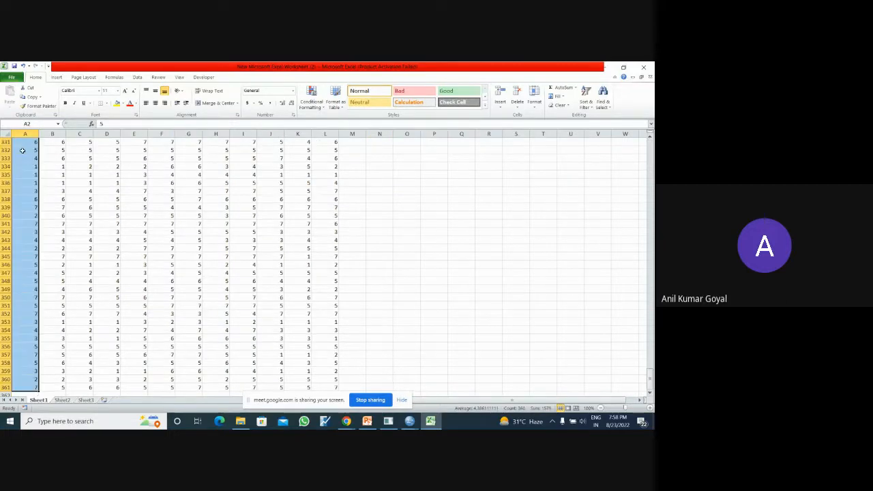
pyautogui.hotkey('ctrl', 'shift', 'Up')
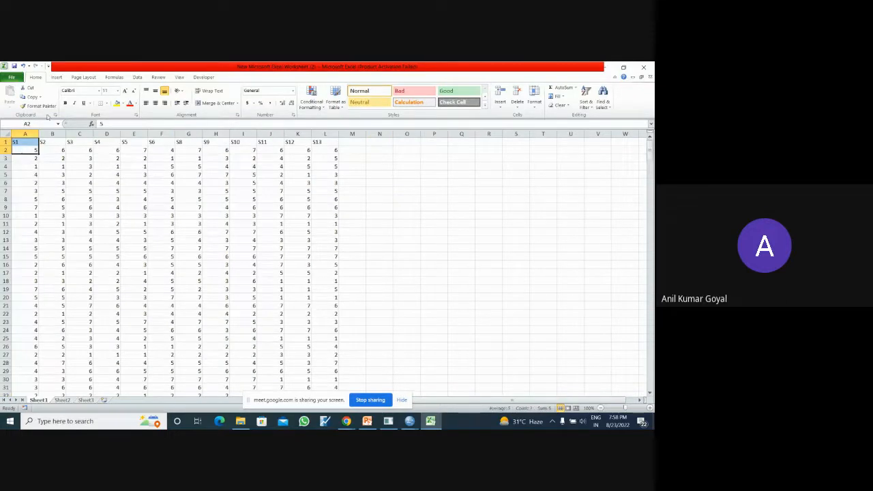
# - Save the active sheet as CSV (Comma delimited) in the Day 1&2 folder, keeping the file name New Microsoft Excel Worksheet (2)
pyautogui.click(12, 77)
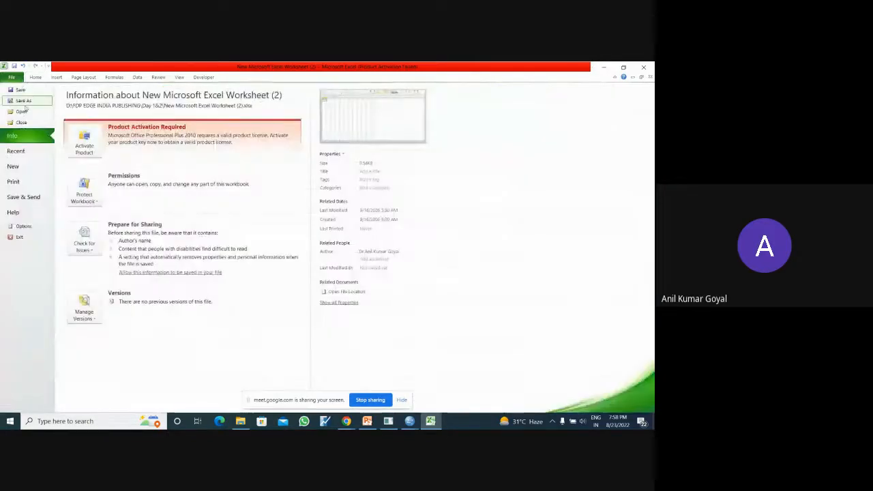
pyautogui.press('Escape')
pyautogui.press('F12')
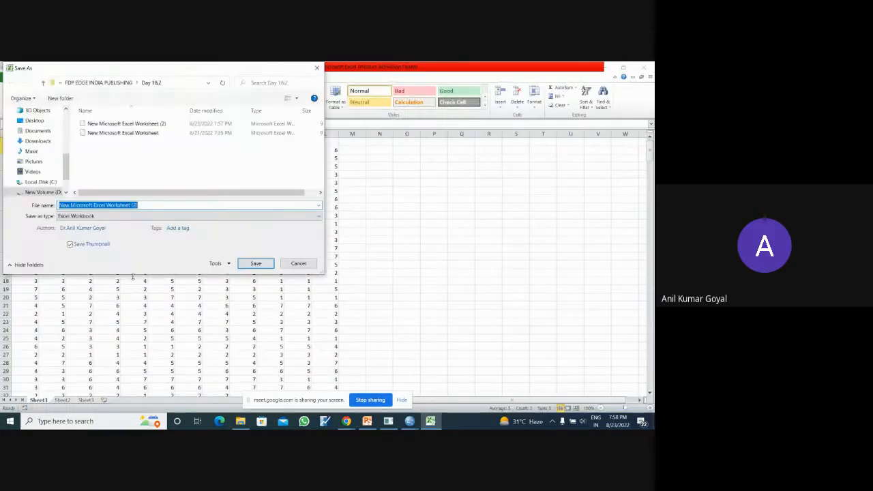
pyautogui.click(181, 217)
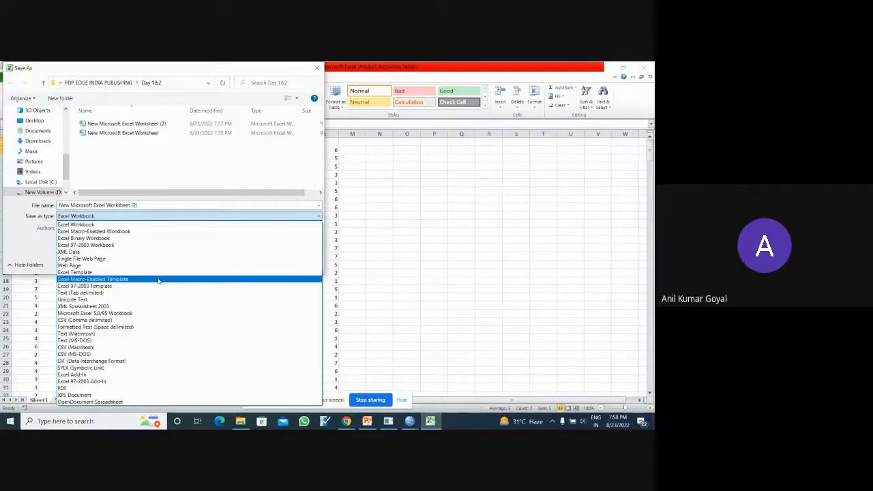
pyautogui.click(139, 319)
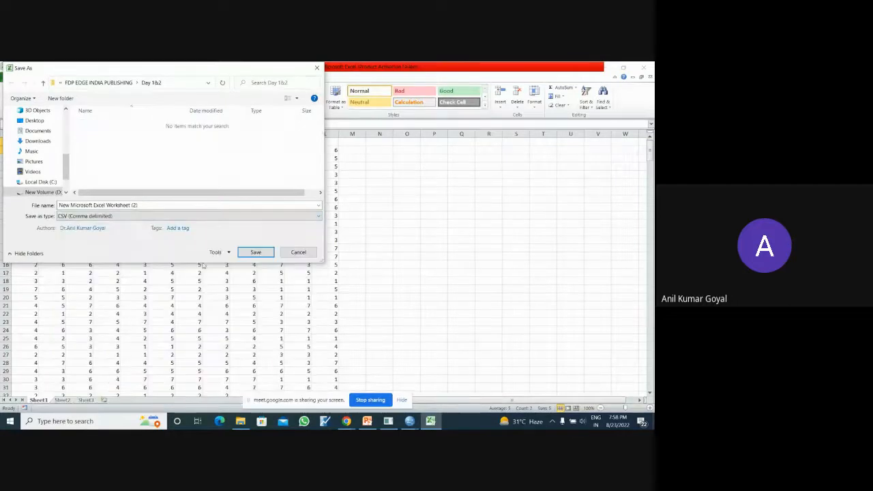
pyautogui.click(246, 217)
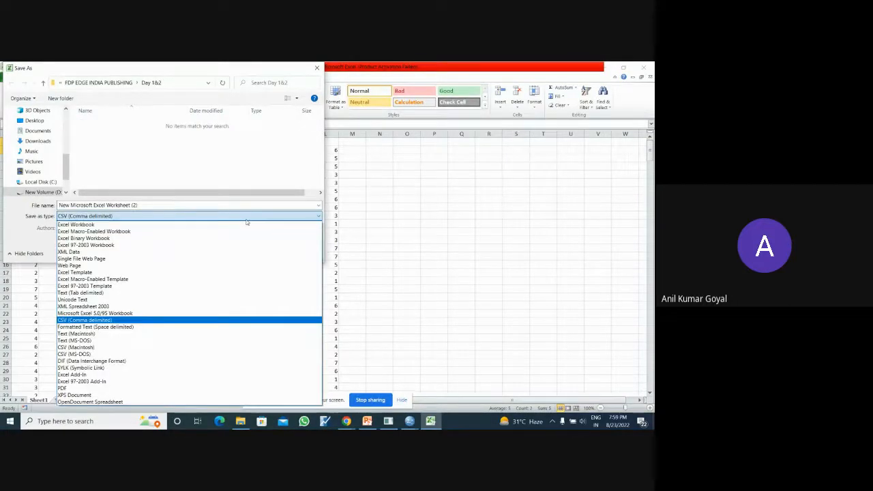
pyautogui.click(246, 220)
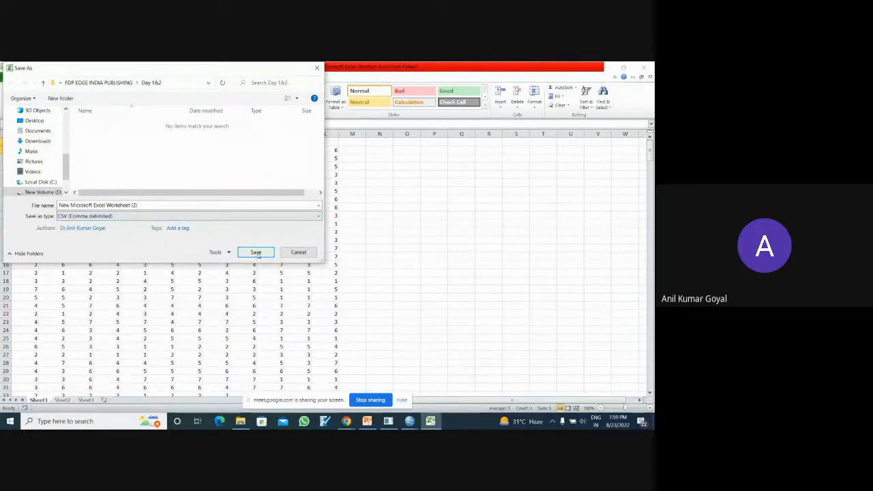
pyautogui.click(257, 252)
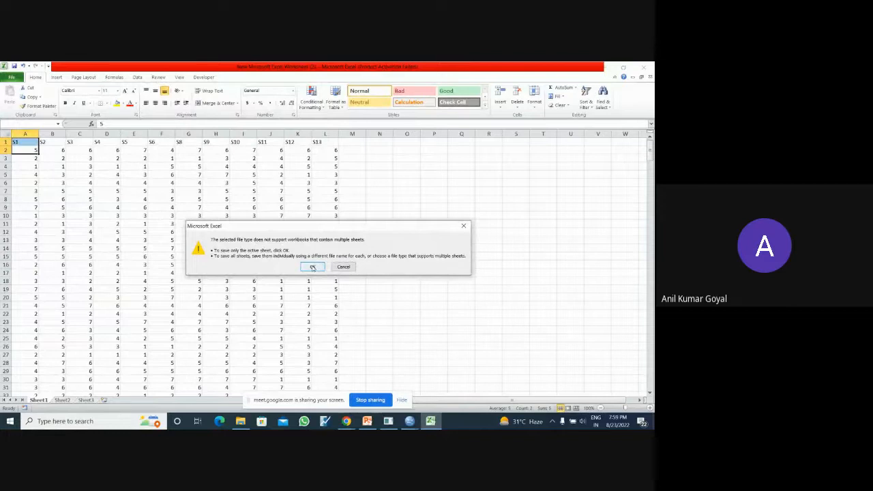
pyautogui.click(312, 266)
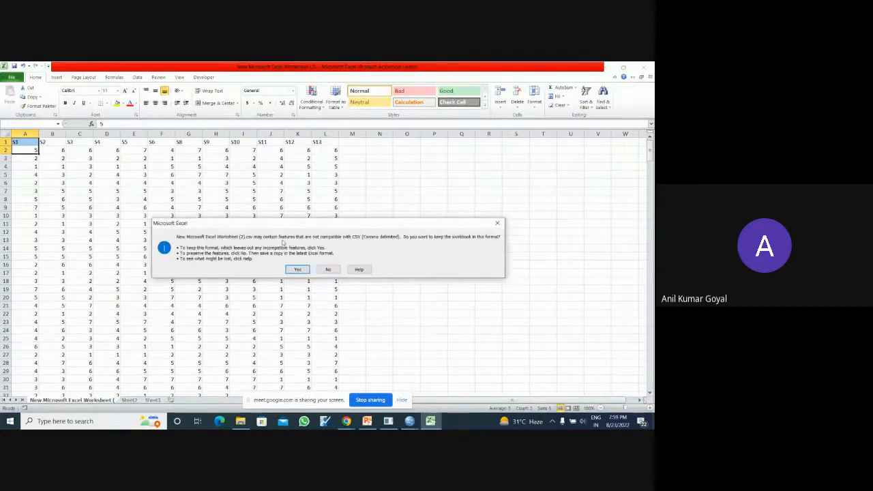
pyautogui.click(304, 270)
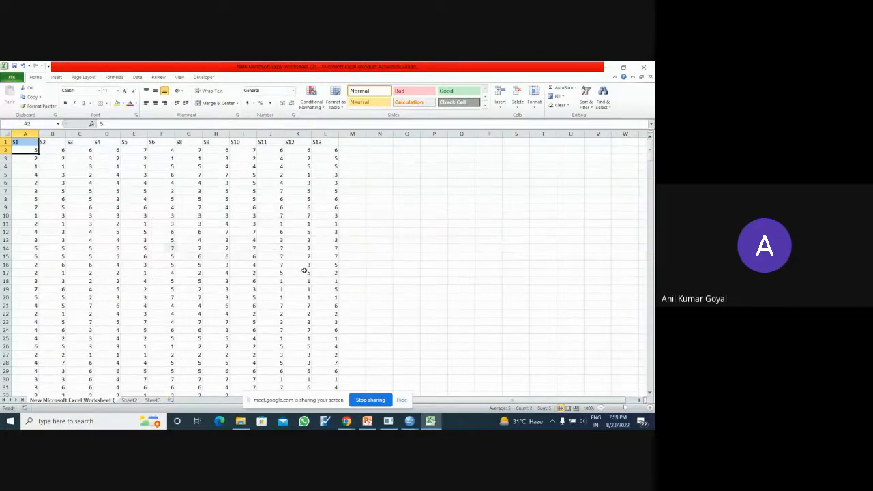
pyautogui.click(11, 79)
pyautogui.click(20, 101)
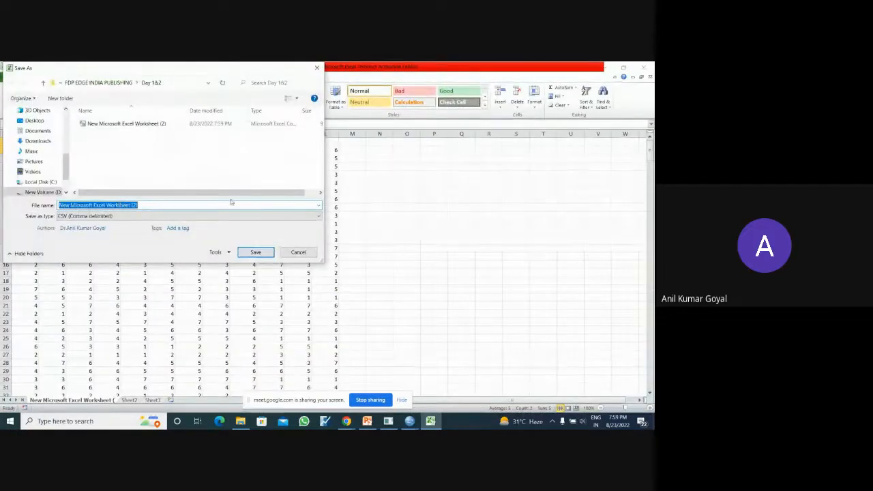
pyautogui.click(298, 252)
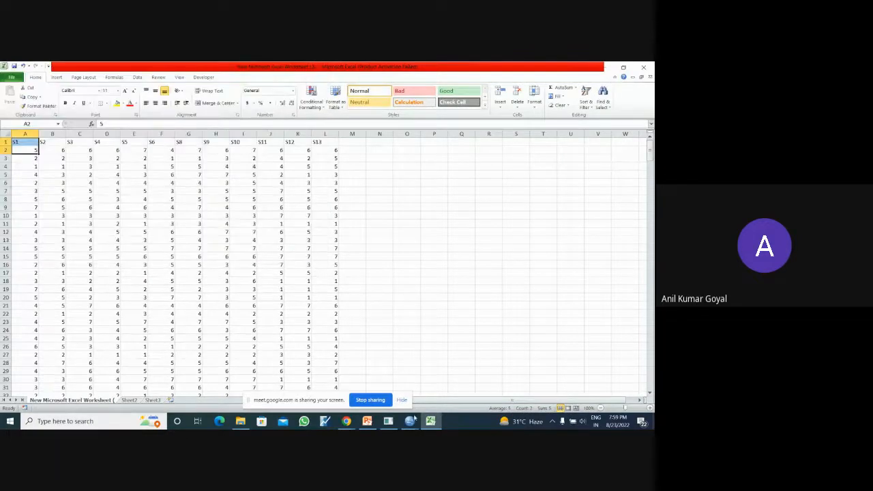
# - Switch to SPSS and close its data and output windows without saving the output viewer contents
pyautogui.click(410, 420)
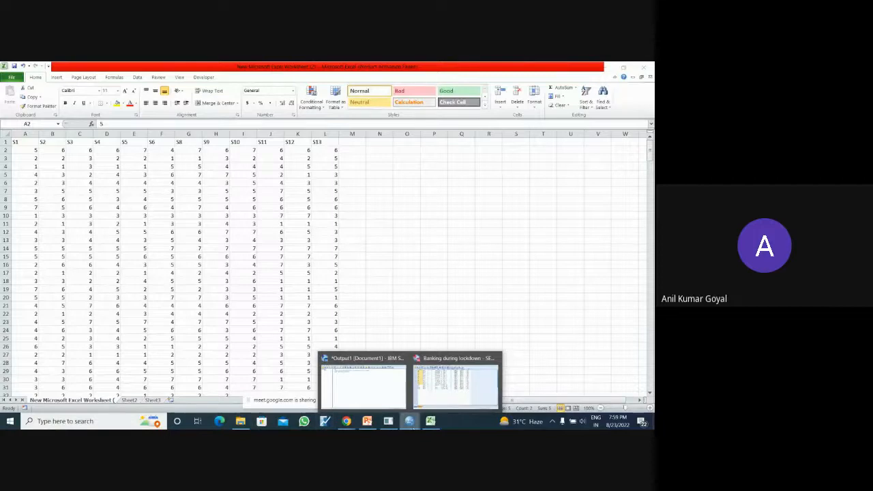
pyautogui.click(492, 361)
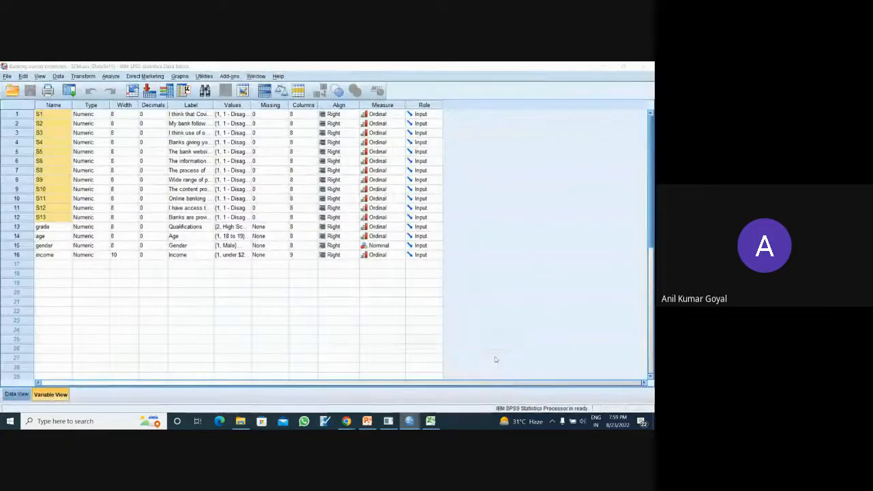
pyautogui.click(322, 262)
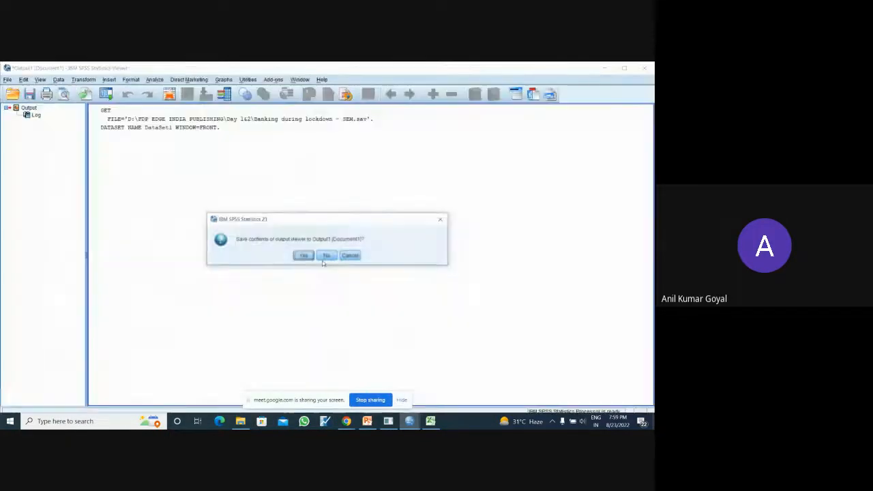
pyautogui.click(327, 257)
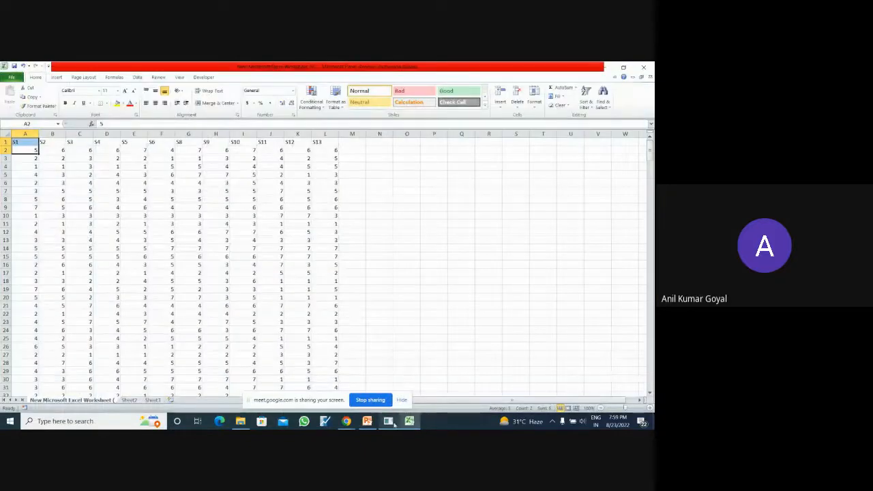
# - Switch to SmartPLS and import New Microsoft Excel Worksheet (2) from the Day 1&2 folder into the Banking project, keeping the suggested name
pyautogui.click(398, 392)
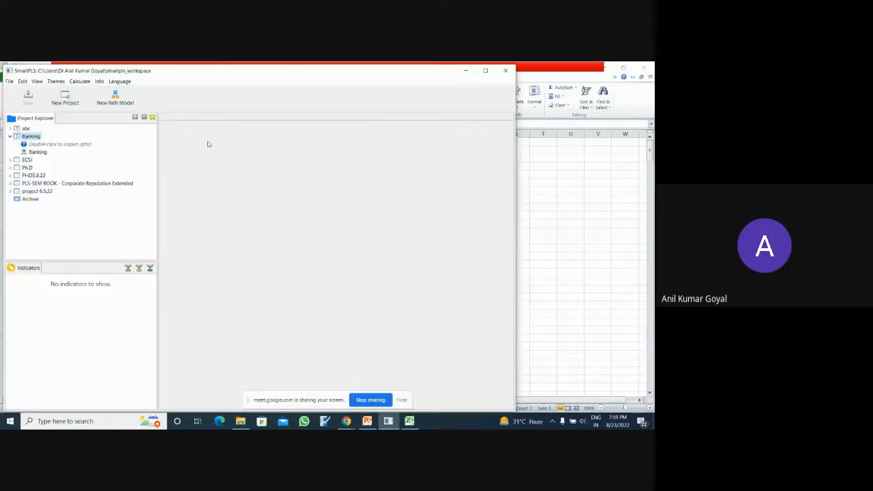
pyautogui.doubleClick(81, 144)
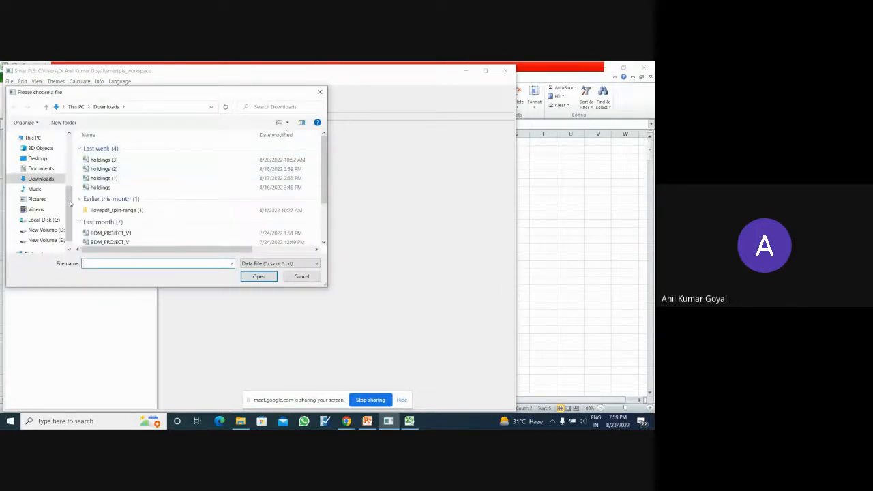
pyautogui.moveTo(69, 206); pyautogui.dragTo(69, 157)
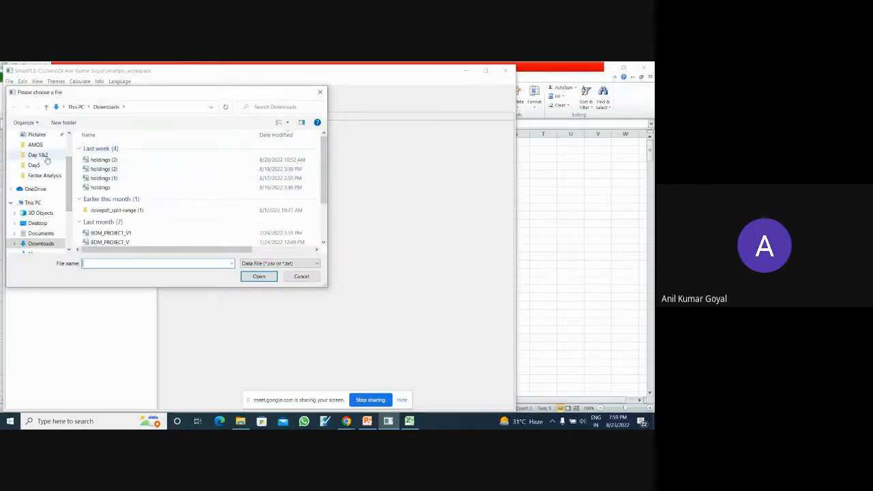
pyautogui.click(45, 156)
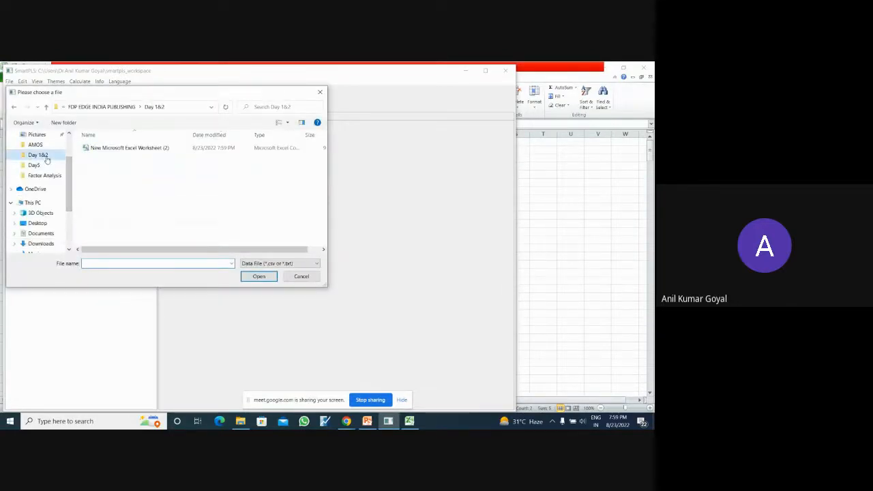
pyautogui.click(162, 148)
pyautogui.click(259, 277)
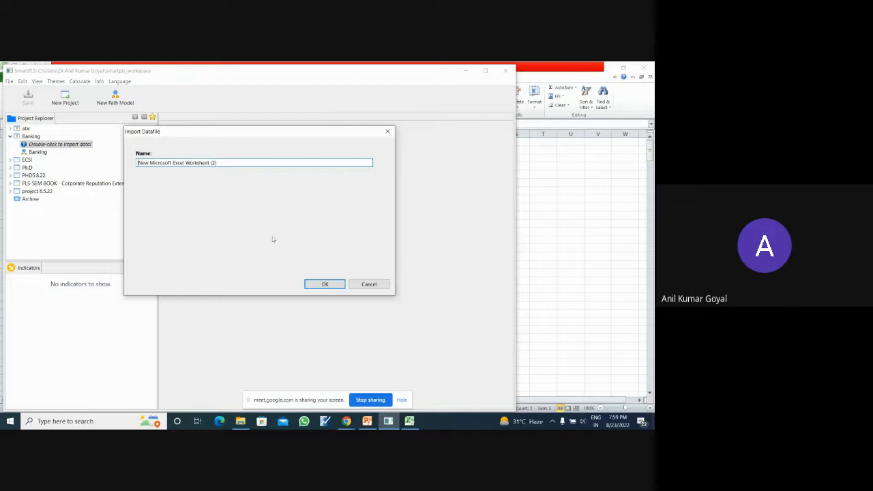
pyautogui.click(325, 284)
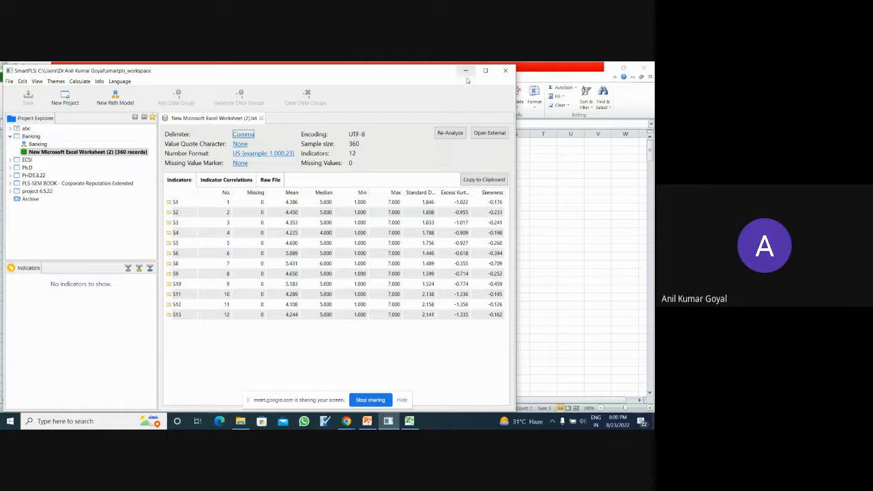
# - Review the descriptive statistics of the imported indicators down to S13, and open the Banking path model
pyautogui.moveTo(450, 76); pyautogui.dragTo(444, 71)
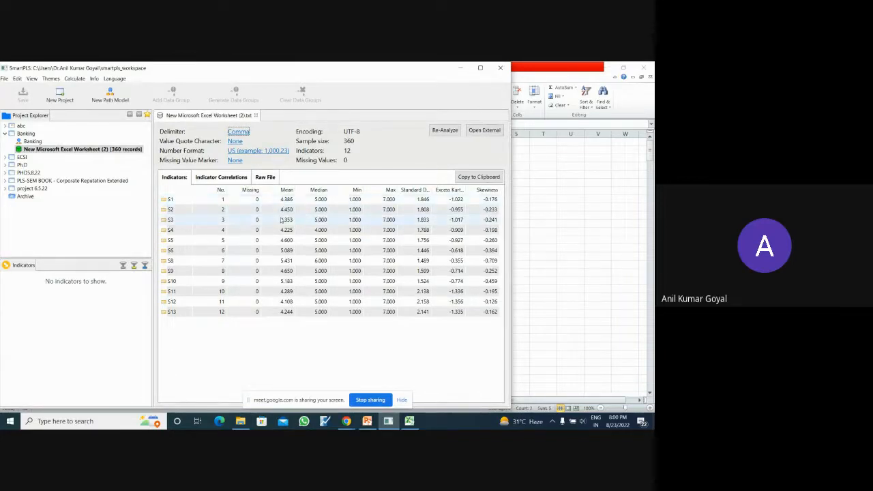
pyautogui.click(283, 312)
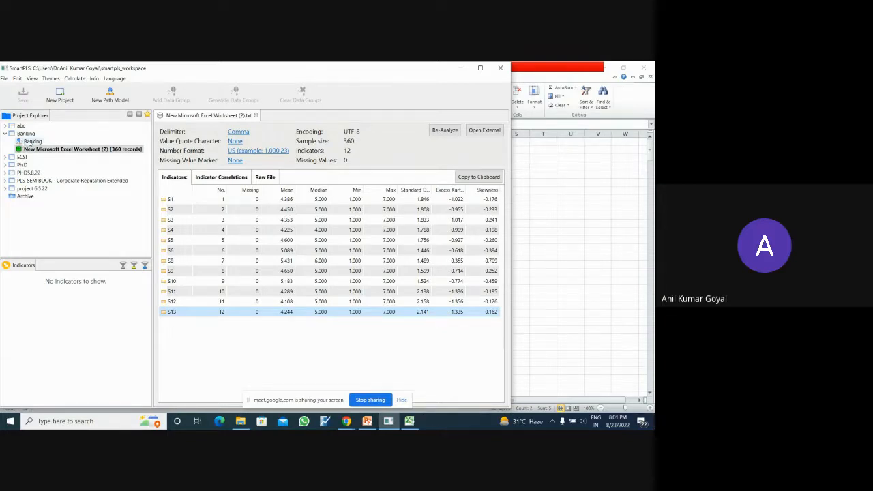
pyautogui.doubleClick(32, 141)
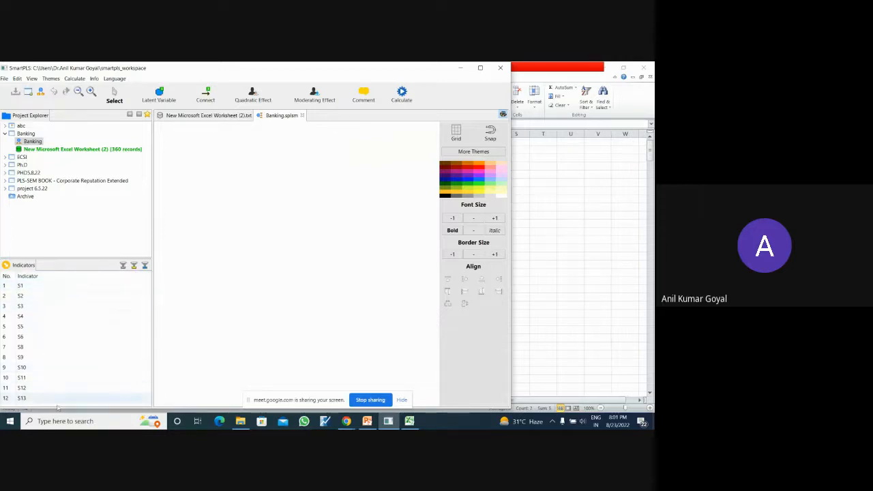
# - Create a latent variable with indicators S1 to S4 in the upper left of the model canvas
pyautogui.click(43, 285)
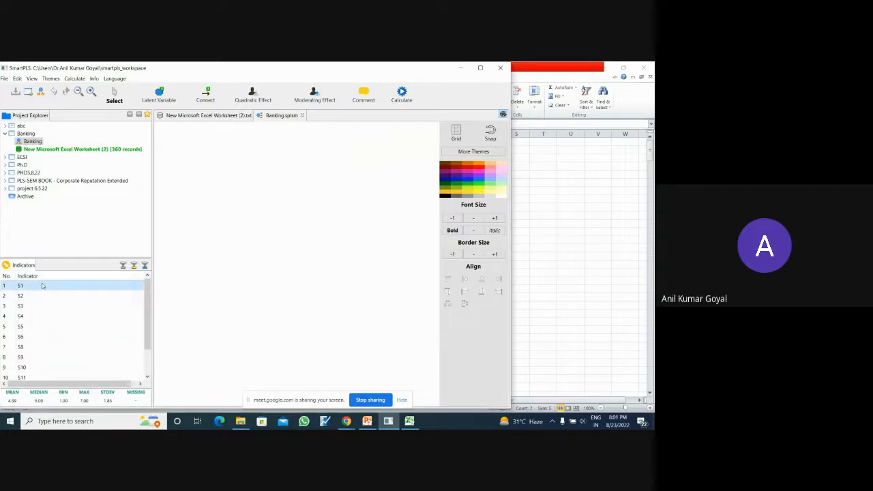
pyautogui.hotkey('shift', 'Down')
pyautogui.hotkey('shift', 'Down')
pyautogui.hotkey('shift', 'Down')
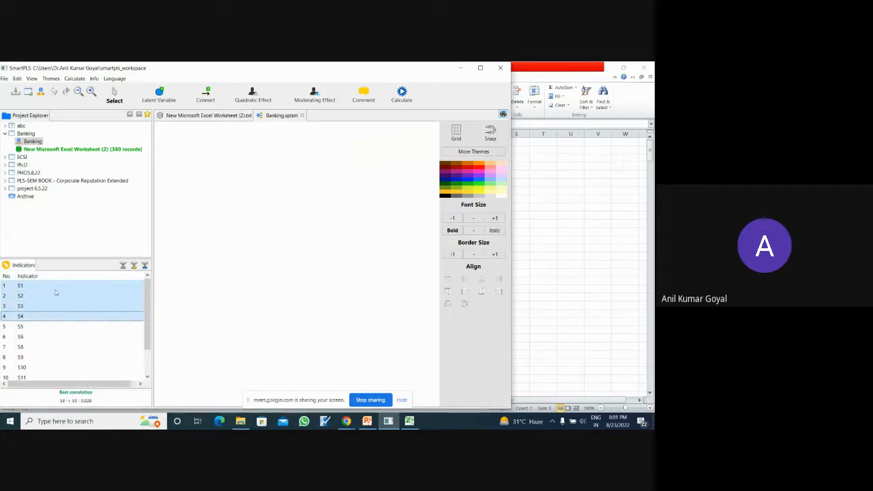
pyautogui.moveTo(69, 299); pyautogui.dragTo(234, 173)
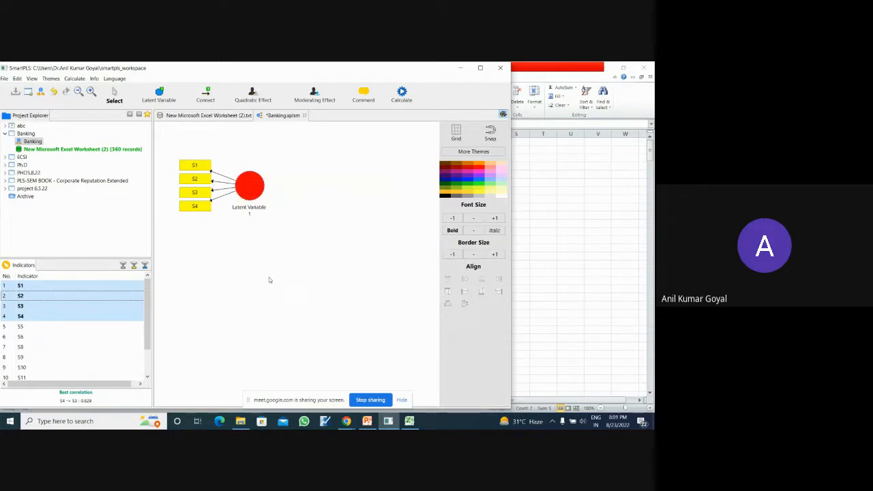
# - Create a second latent variable from indicators S5, S6, S8, S9 and S10 below the first construct
pyautogui.click(48, 330)
pyautogui.hotkey('shift', 'Down')
pyautogui.hotkey('shift', 'Down')
pyautogui.hotkey('shift', 'Down')
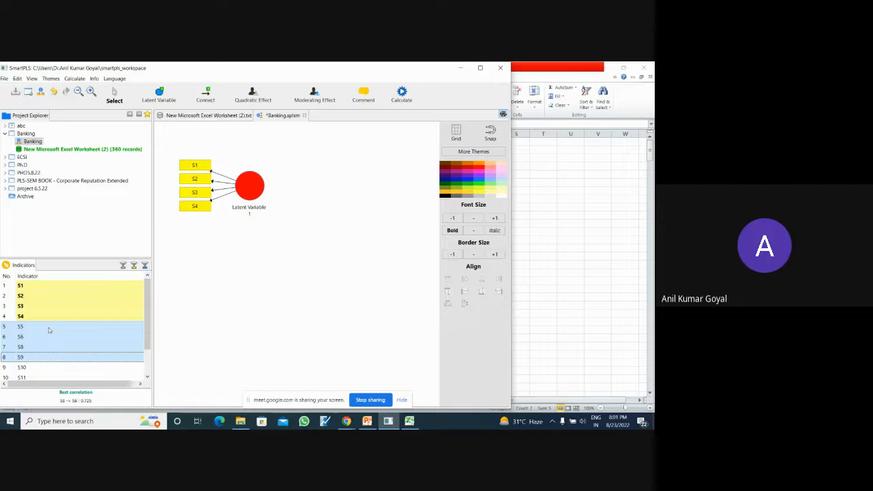
pyautogui.hotkey('shift', 'Down')
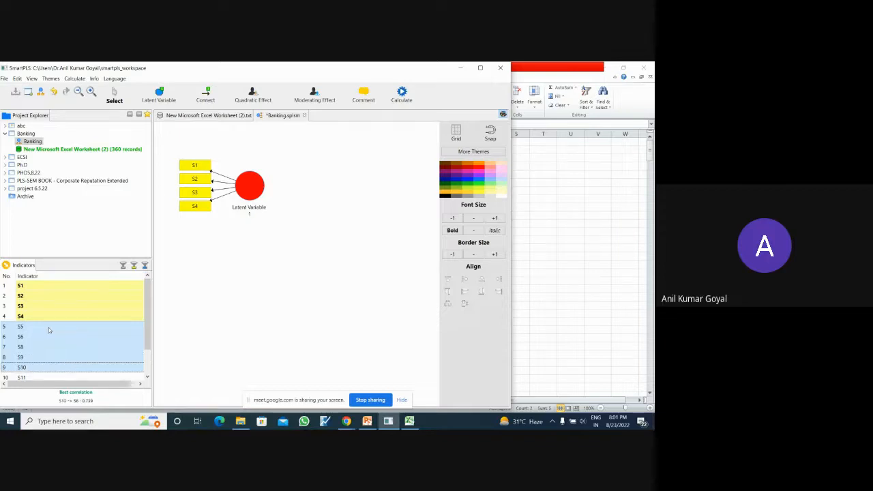
pyautogui.moveTo(49, 330); pyautogui.dragTo(250, 254)
# - Create a third latent variable from indicators S11, S12 and S13 to the right of the first two constructs
pyautogui.click(147, 377)
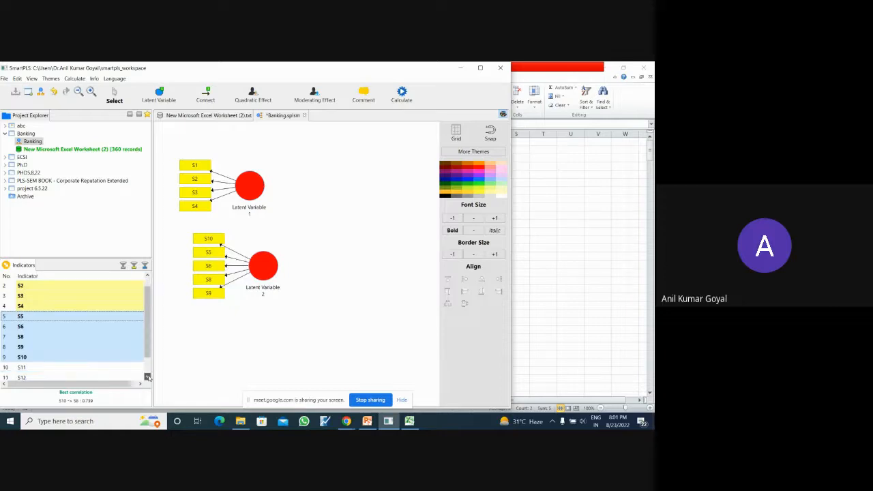
pyautogui.click(46, 347)
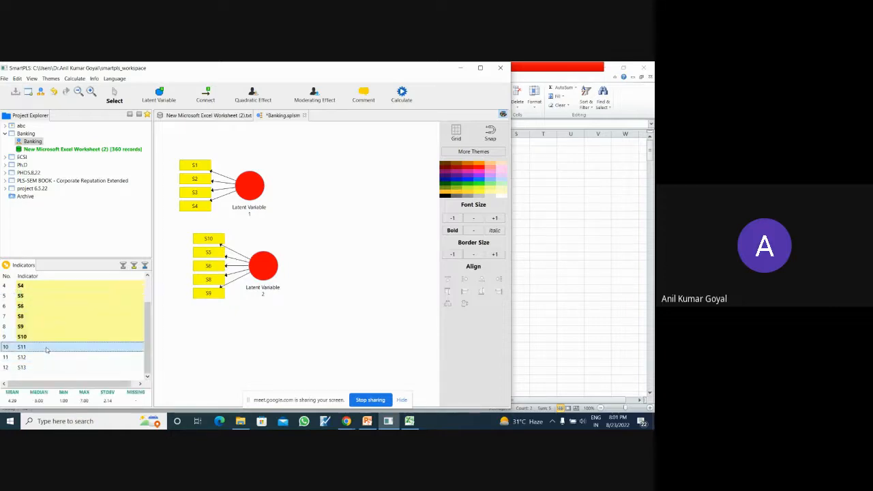
pyautogui.hotkey('shift', 'Down')
pyautogui.hotkey('shift', 'Down')
pyautogui.moveTo(47, 349); pyautogui.dragTo(364, 225)
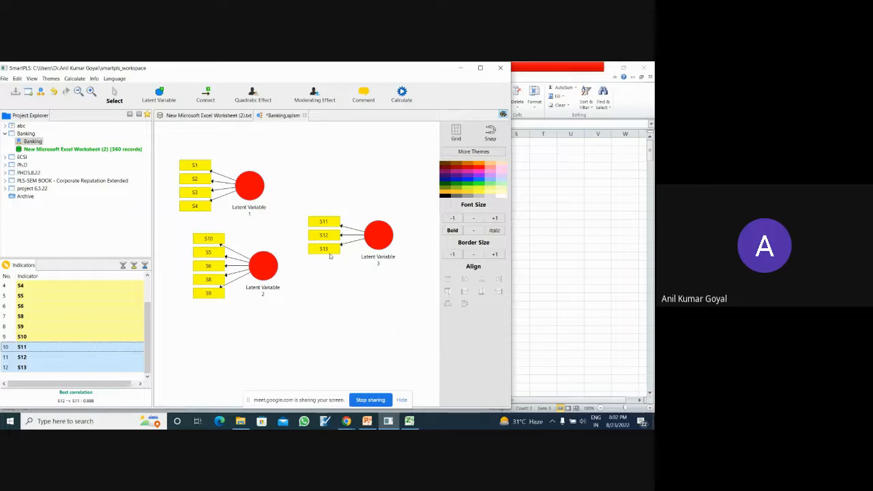
# - Rename the latent variable with indicators S1 to S4 as X
pyautogui.doubleClick(256, 206)
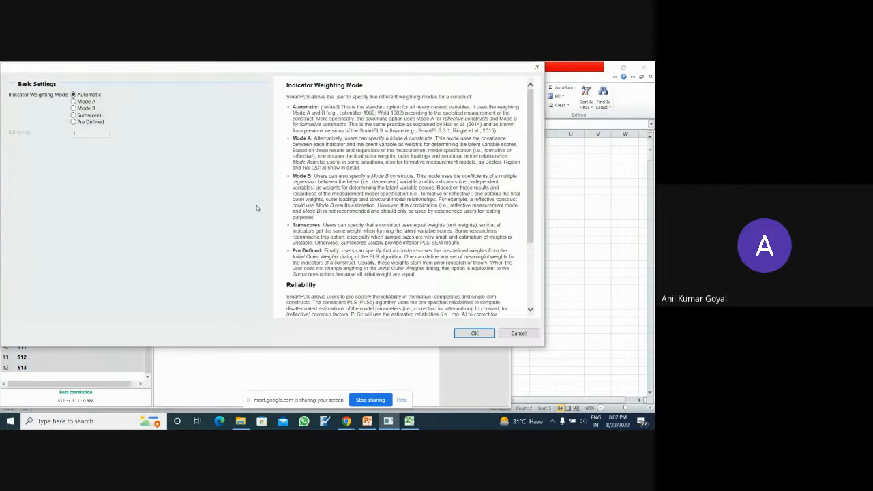
pyautogui.click(538, 67)
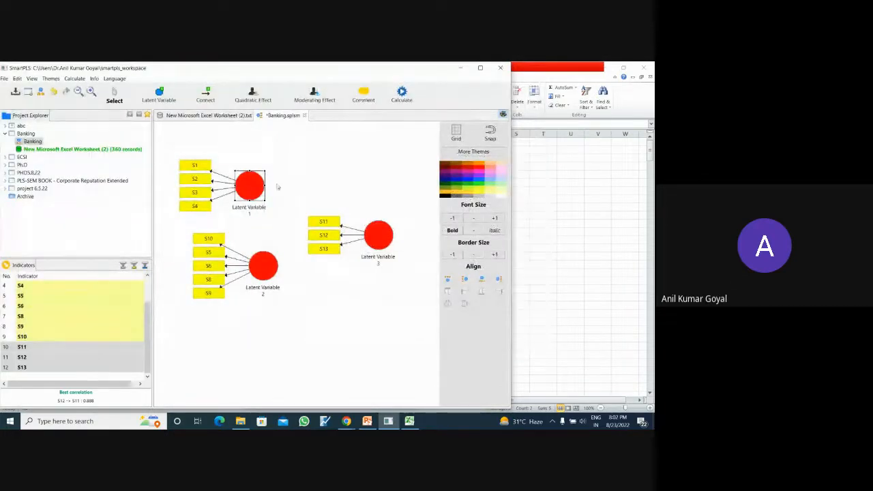
pyautogui.rightClick(253, 182)
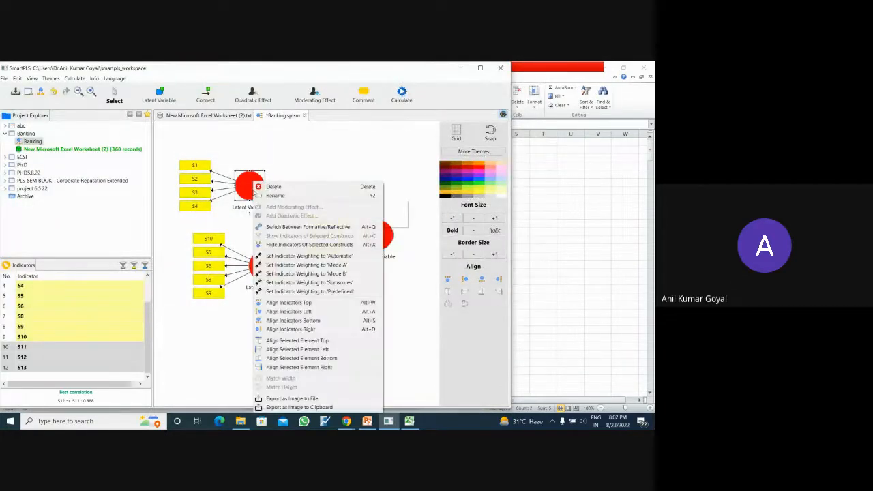
pyautogui.click(275, 195)
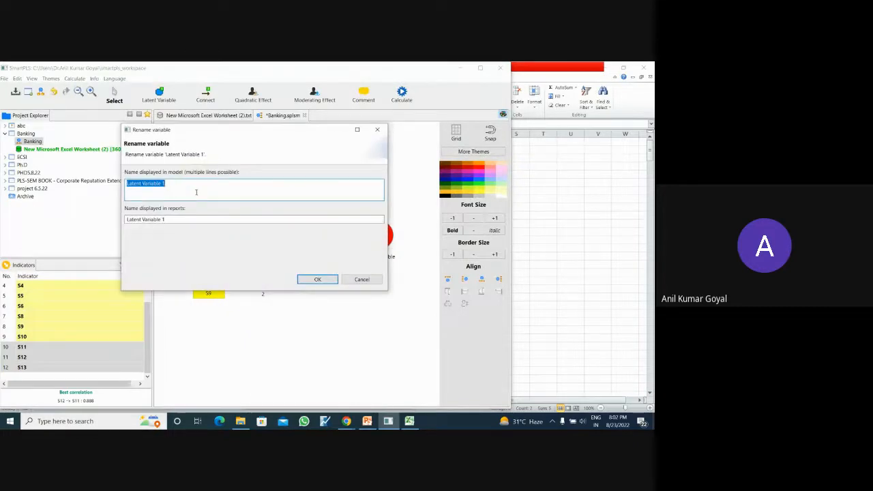
pyautogui.write('X')
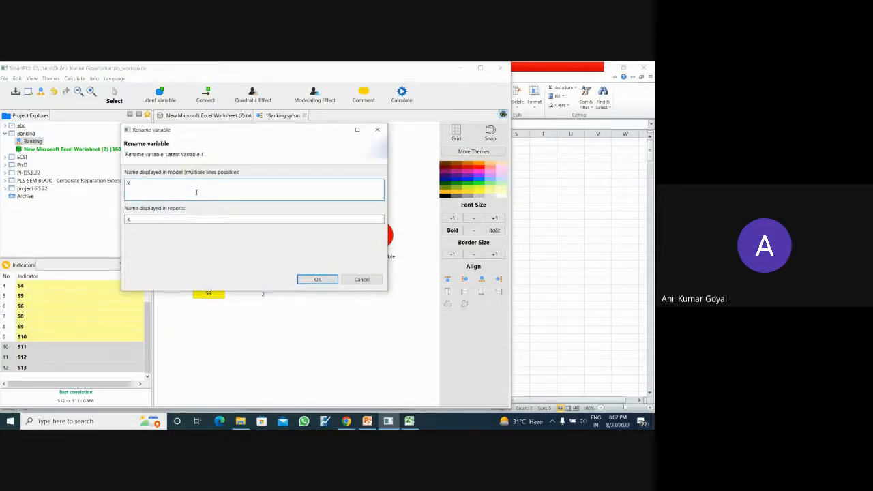
pyautogui.click(317, 280)
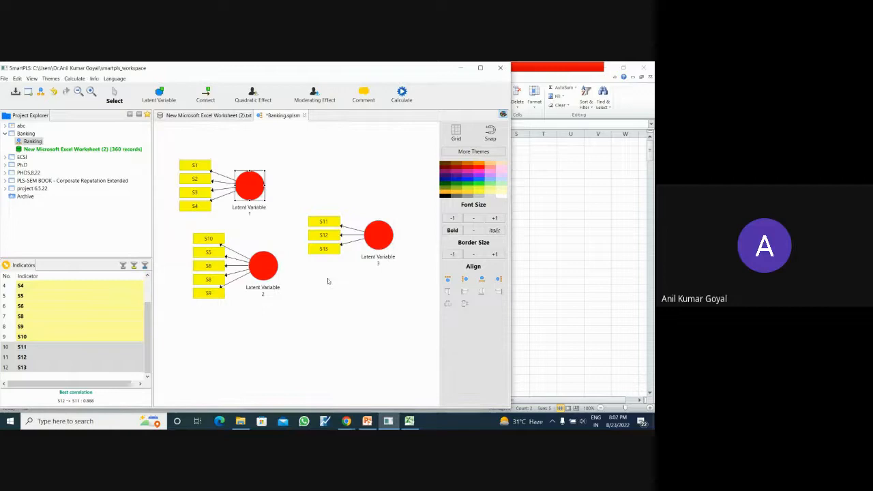
# - Rename the latent variable with indicators S5, S6, S8, S9 and S10 as Y
pyautogui.rightClick(267, 279)
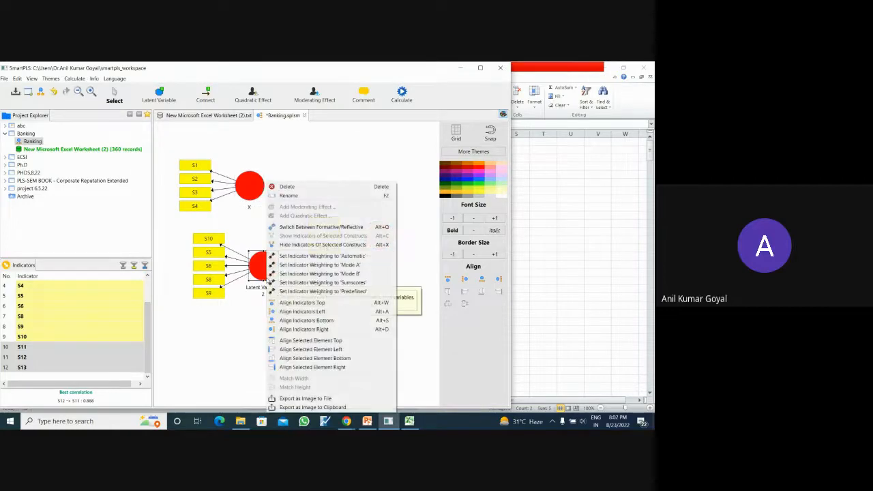
pyautogui.click(292, 196)
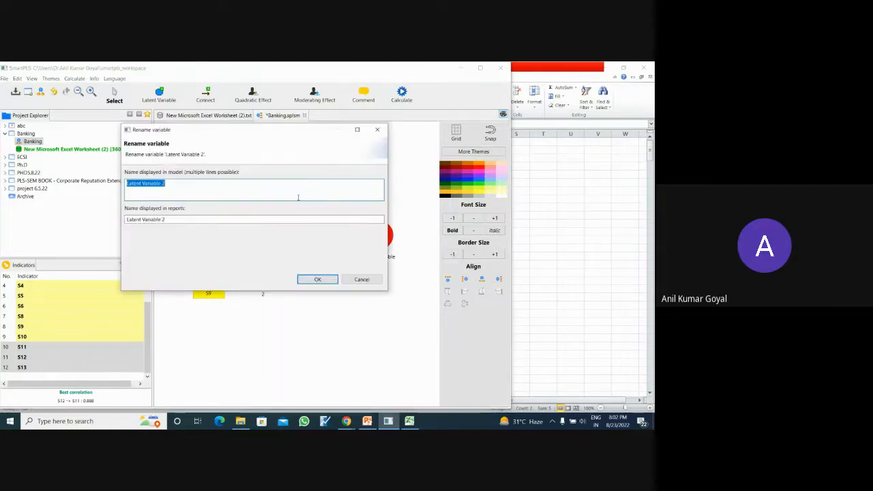
pyautogui.write('Y')
pyautogui.click(315, 279)
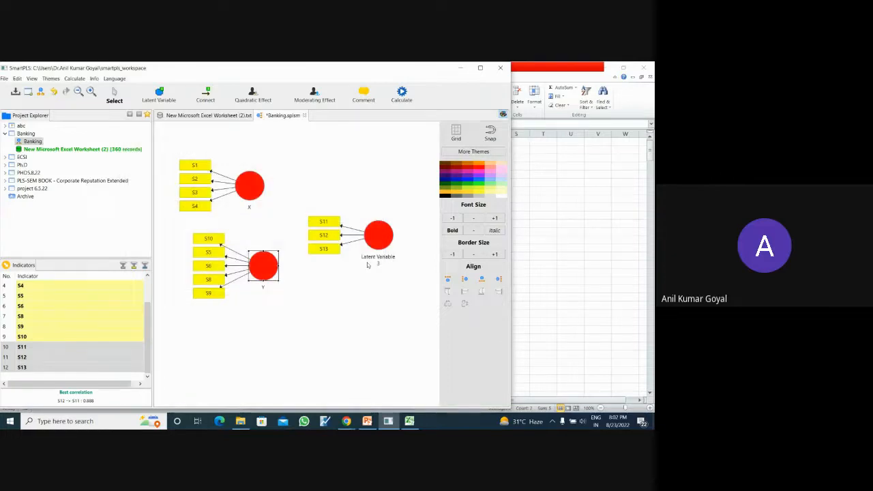
# - Rename the latent variable with indicators S11 to S13 as Z
pyautogui.click(375, 261)
pyautogui.rightClick(374, 262)
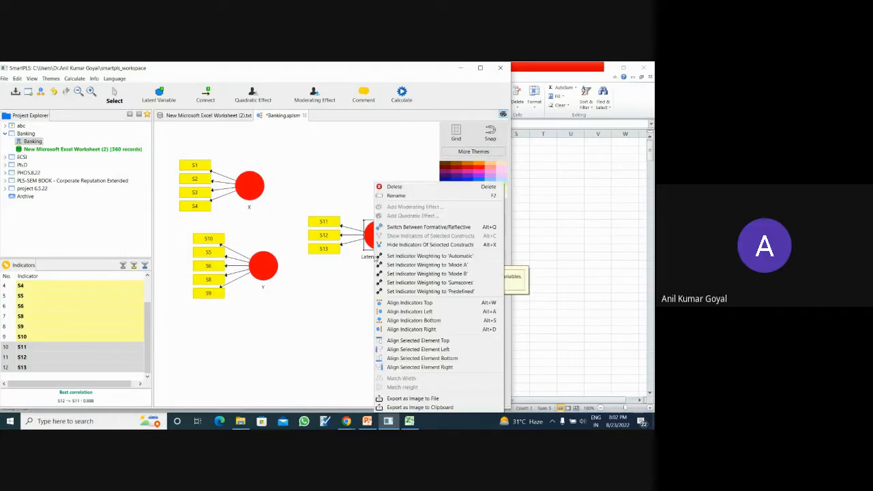
pyautogui.click(403, 196)
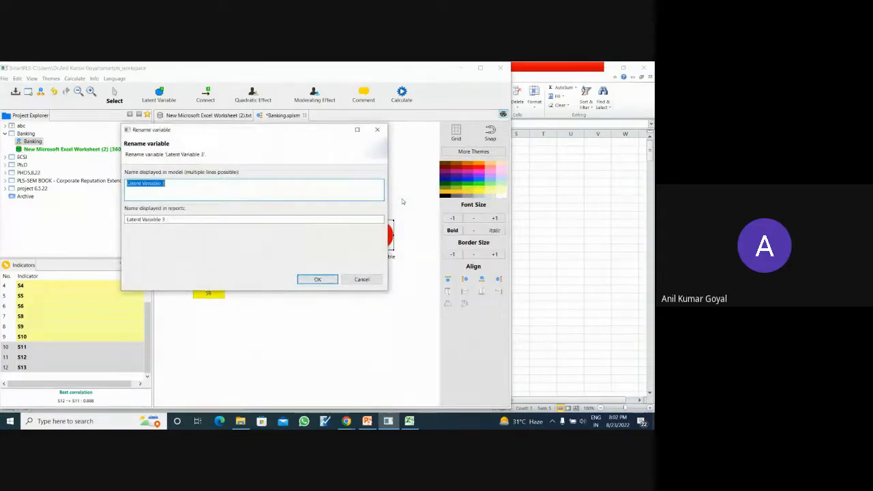
pyautogui.write('Z')
pyautogui.click(317, 279)
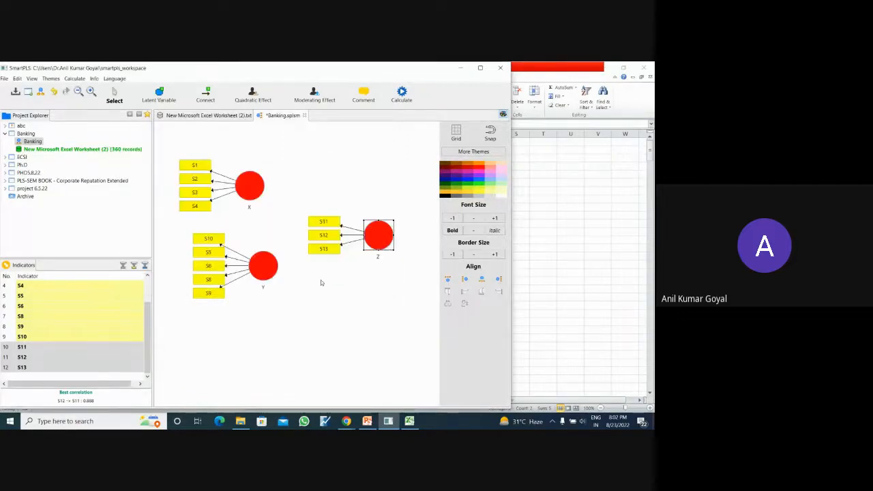
# - Move construct Z with its indicators slightly down and to the left in the model, and clear the selection
pyautogui.moveTo(376, 247); pyautogui.dragTo(386, 286)
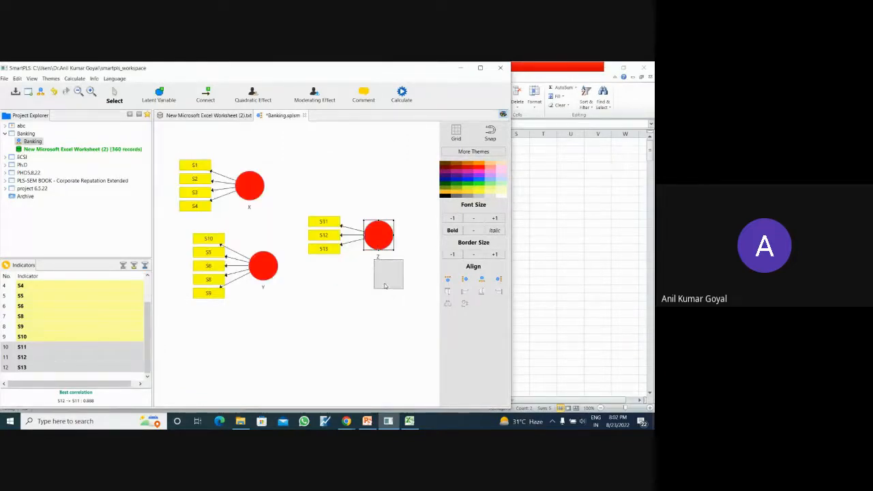
pyautogui.moveTo(327, 353); pyautogui.dragTo(370, 252)
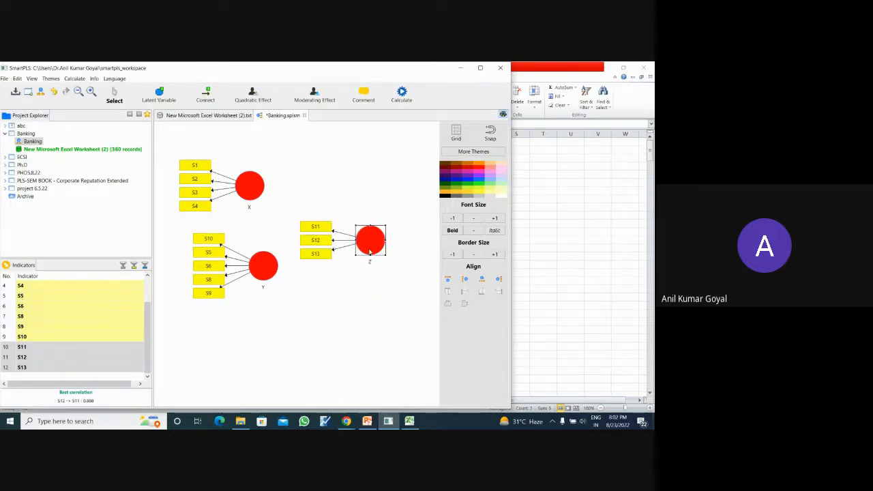
pyautogui.click(339, 178)
# - Align construct X's indicators along its top, and return them to its left side
pyautogui.rightClick(256, 183)
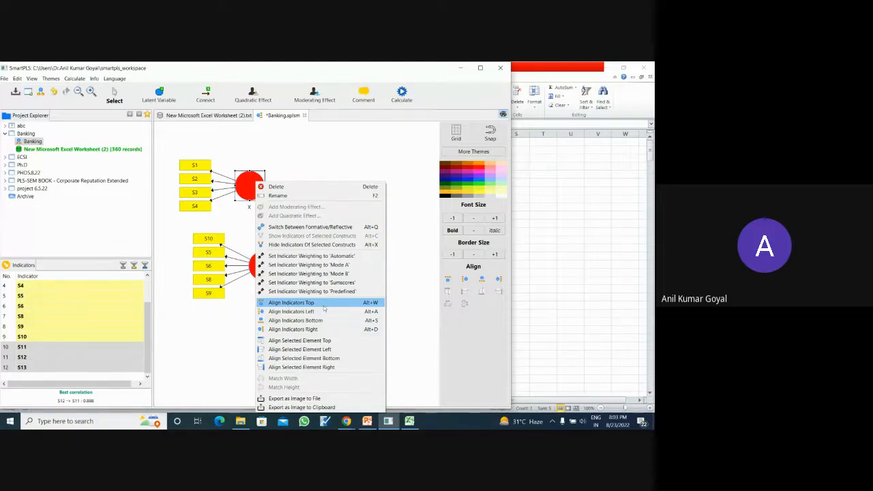
pyautogui.click(325, 304)
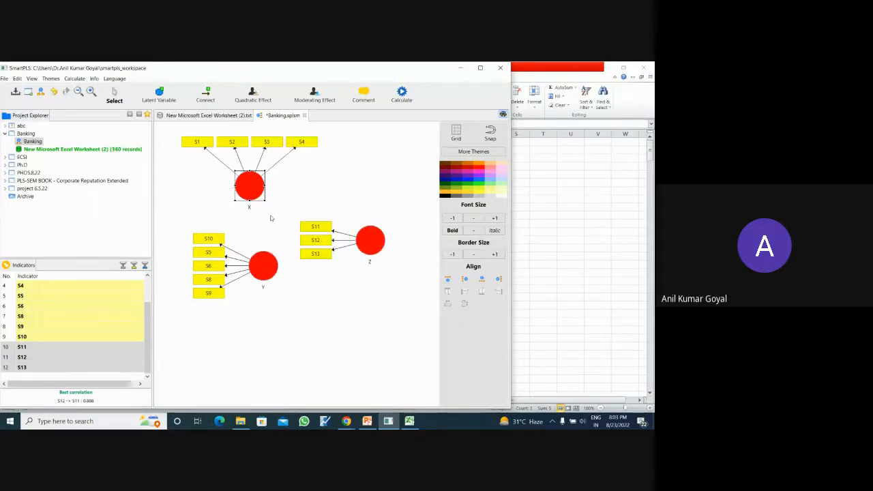
pyautogui.rightClick(259, 195)
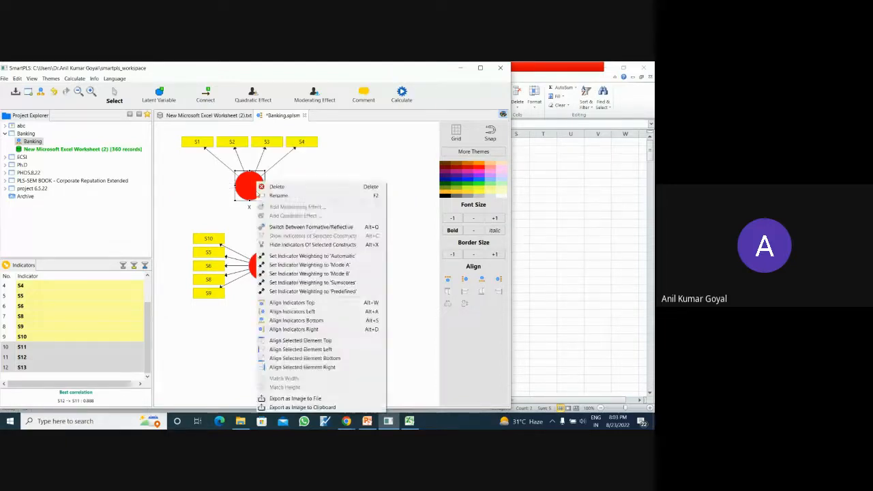
pyautogui.click(296, 312)
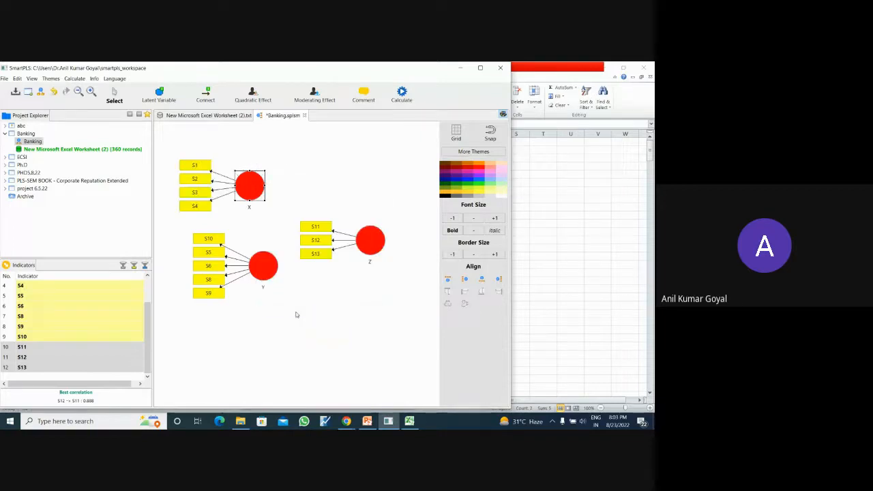
# - Align construct X's indicators below it, and move them to its right side
pyautogui.rightClick(256, 195)
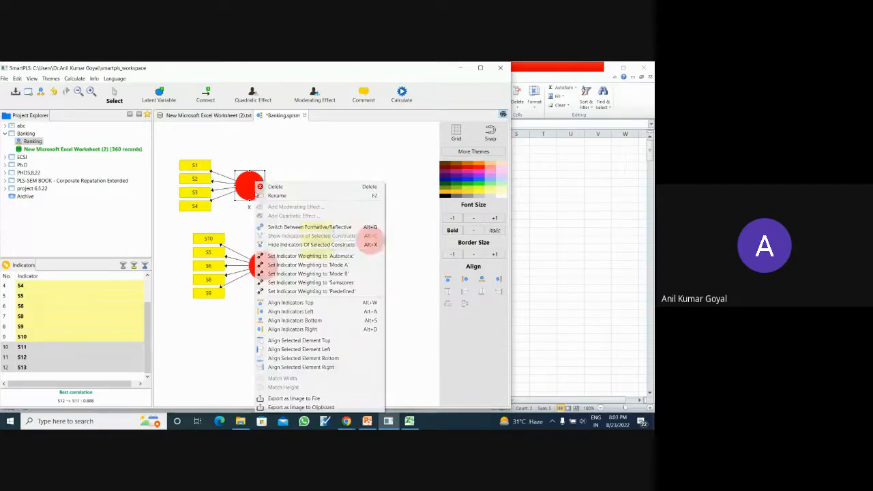
pyautogui.click(300, 320)
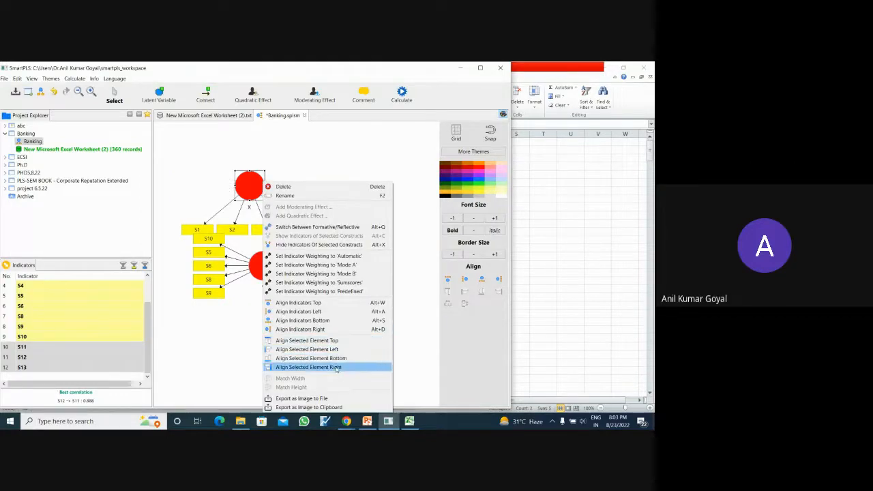
pyautogui.click(335, 368)
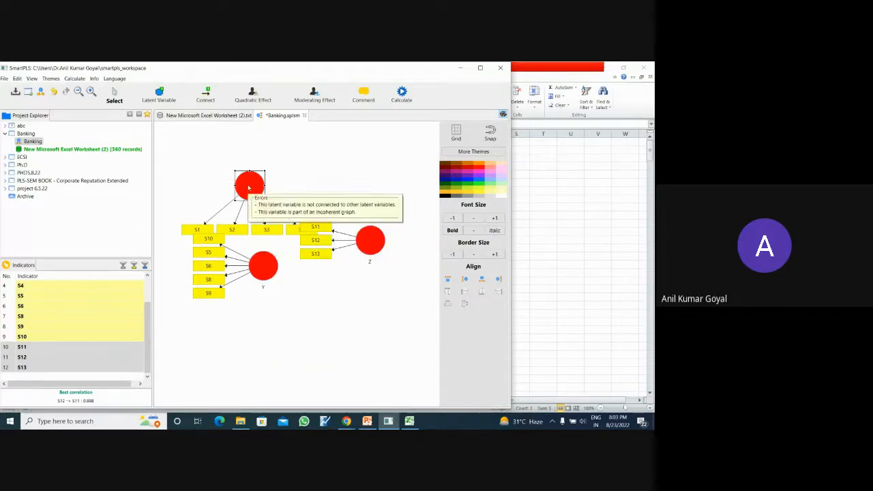
pyautogui.rightClick(248, 188)
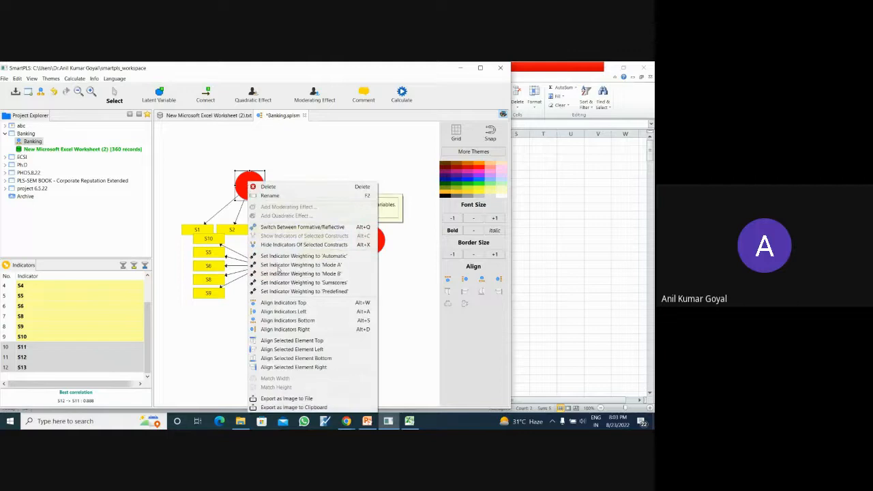
pyautogui.click(310, 369)
pyautogui.moveTo(316, 306); pyautogui.dragTo(272, 231)
pyautogui.rightClick(253, 186)
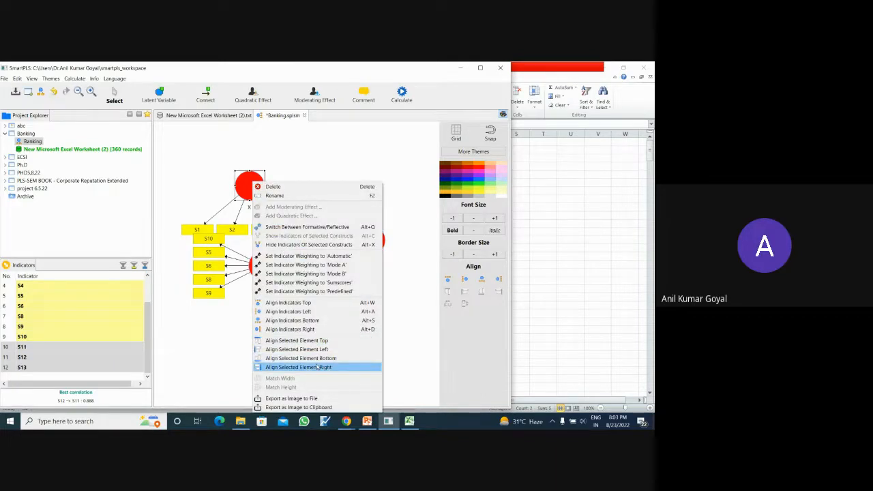
pyautogui.click(311, 330)
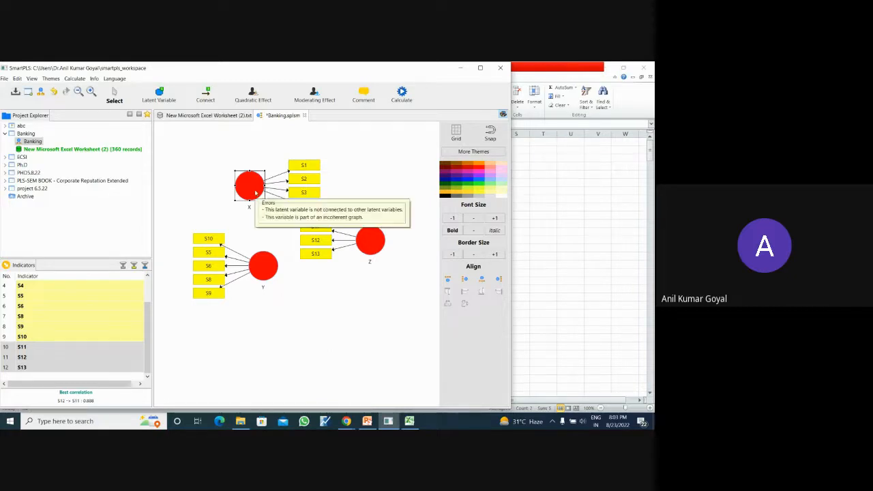
# - Switch construct X to a formative measurement model and move it up and left, clear of construct Z's indicators
pyautogui.rightClick(255, 196)
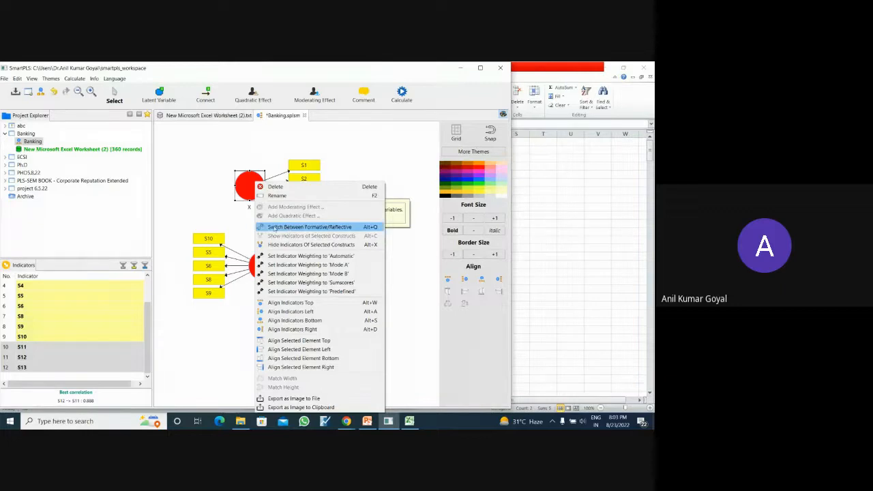
pyautogui.click(305, 228)
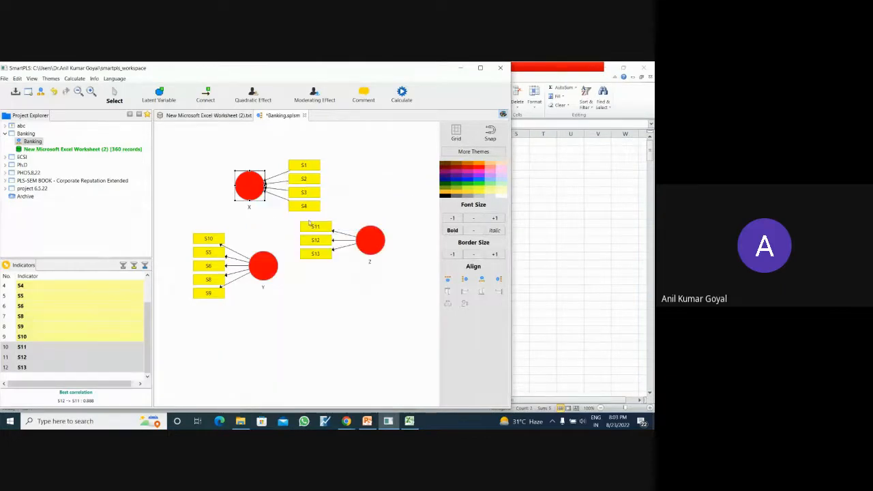
pyautogui.moveTo(253, 182); pyautogui.dragTo(227, 161)
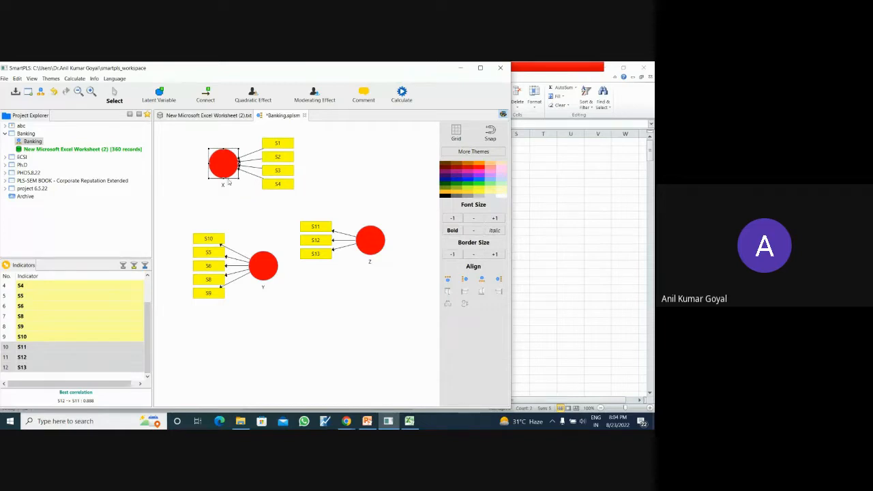
pyautogui.moveTo(229, 181); pyautogui.dragTo(229, 186)
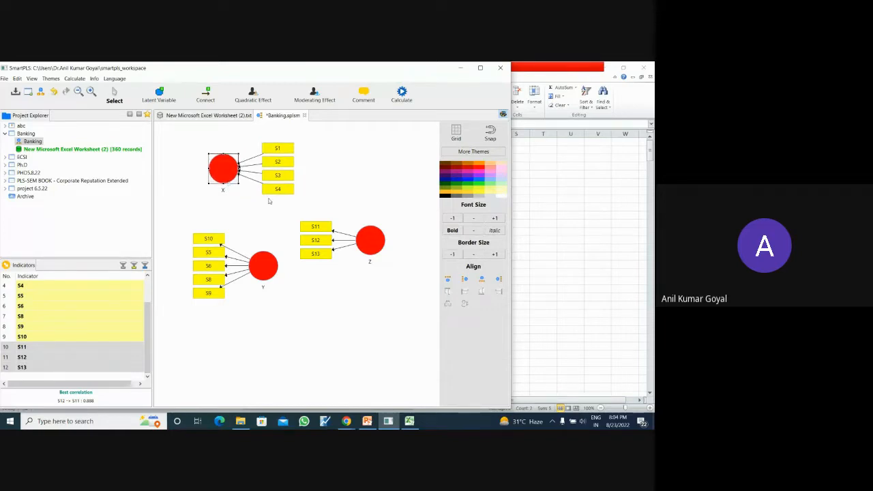
pyautogui.click(342, 176)
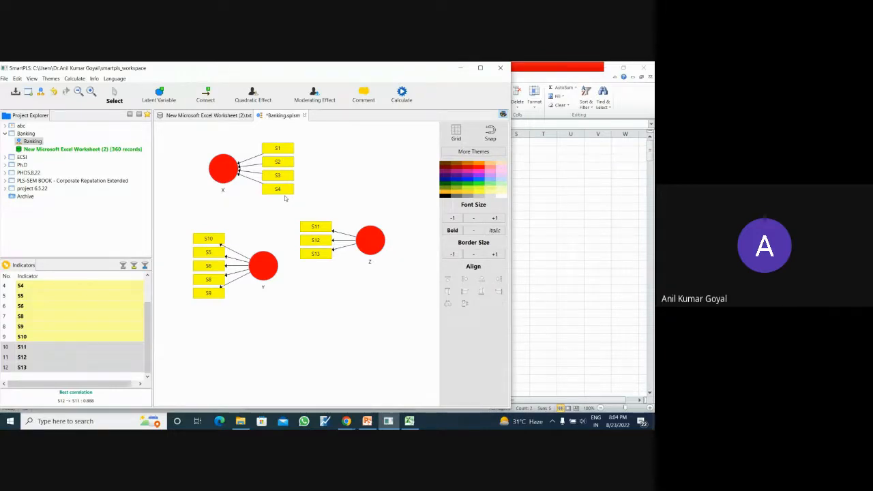
# - Switch construct X back to a reflective measurement model and align its indicators on its left side
pyautogui.rightClick(228, 176)
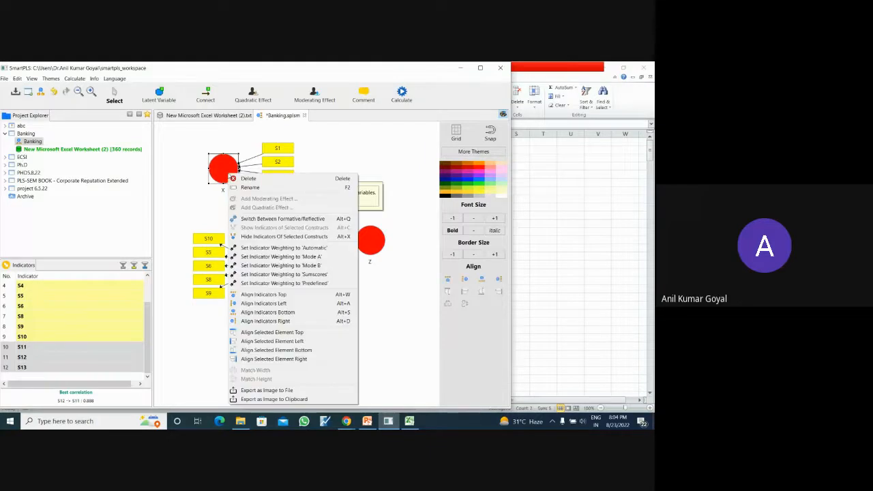
pyautogui.click(273, 219)
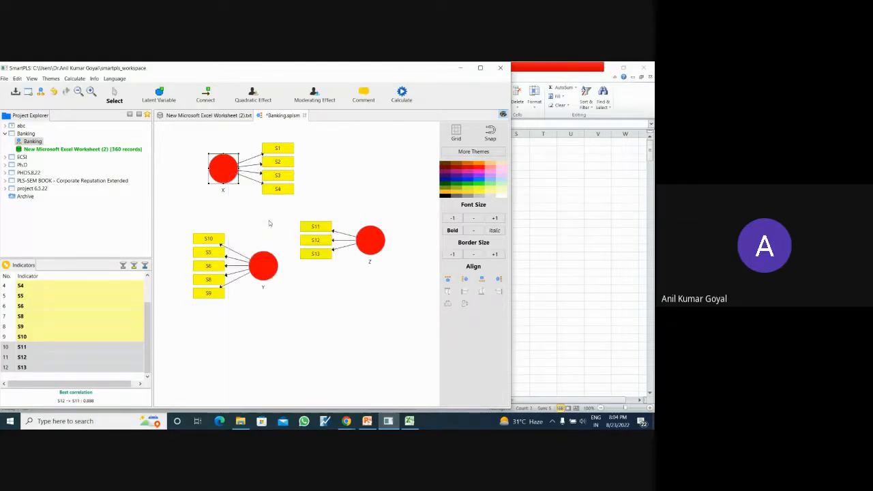
pyautogui.rightClick(232, 179)
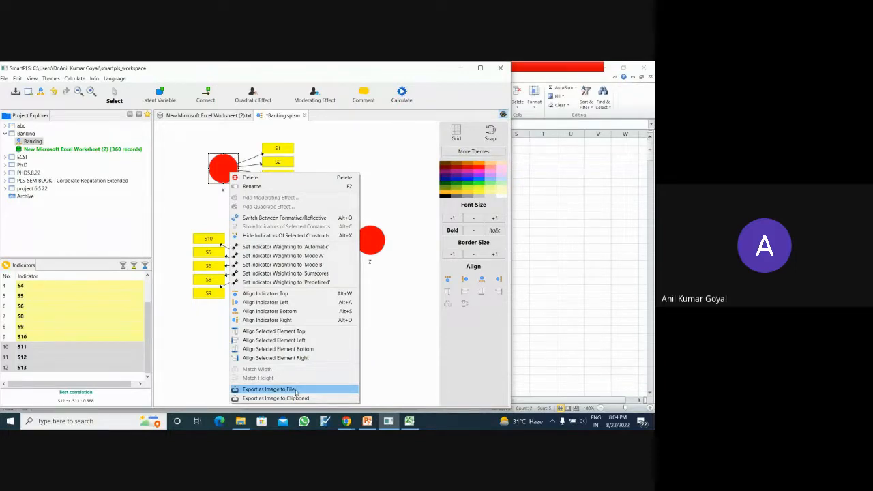
pyautogui.click(369, 357)
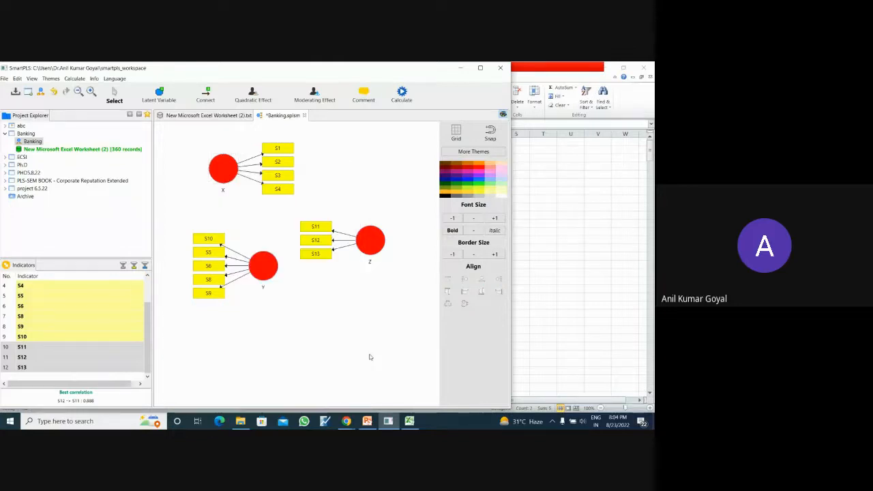
pyautogui.rightClick(226, 180)
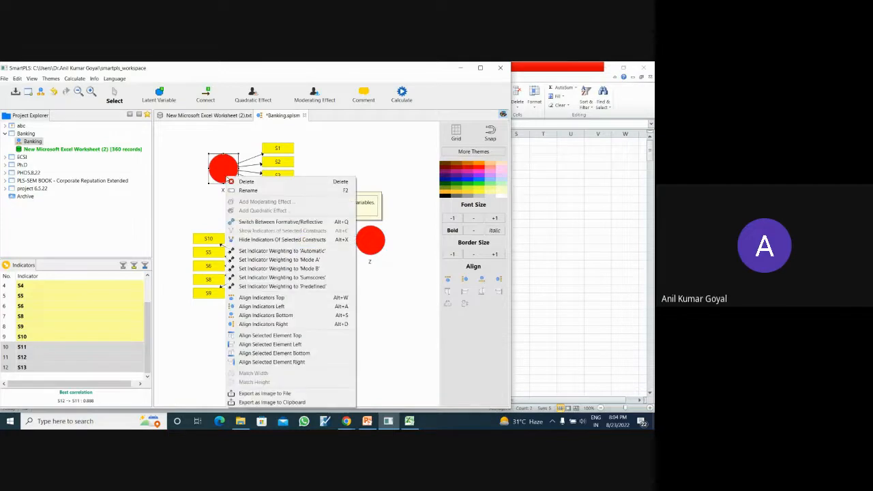
pyautogui.click(280, 306)
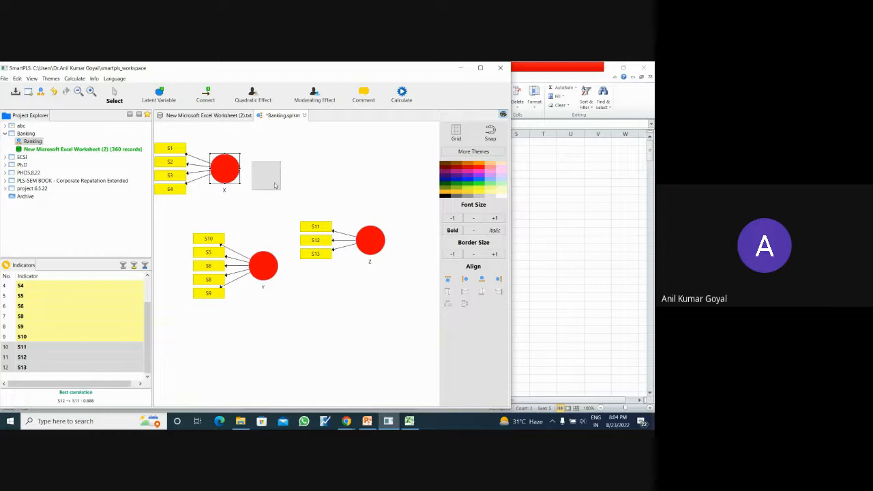
# - Move construct X right, fine-tune its position, and move construct Y down to leave space between the two constructs
pyautogui.moveTo(229, 174); pyautogui.dragTo(265, 178)
pyautogui.click(263, 270)
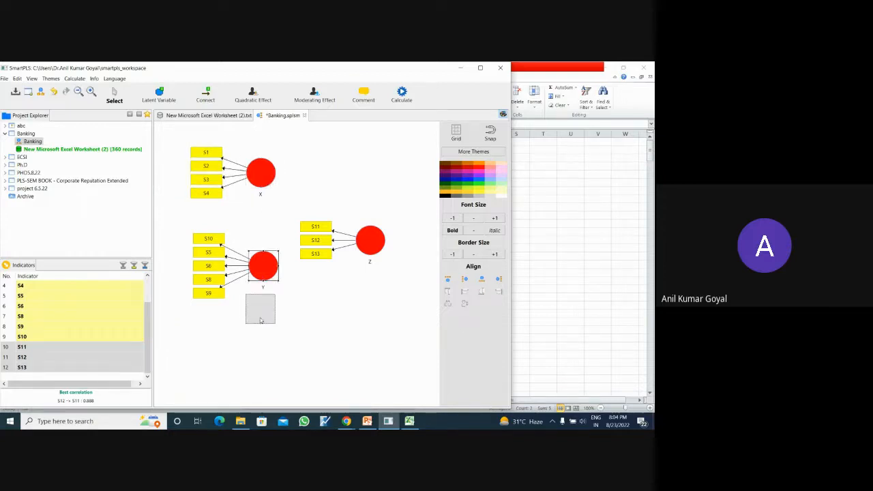
pyautogui.moveTo(263, 267); pyautogui.dragTo(260, 310)
pyautogui.click(261, 172)
pyautogui.moveTo(261, 172); pyautogui.dragTo(256, 168)
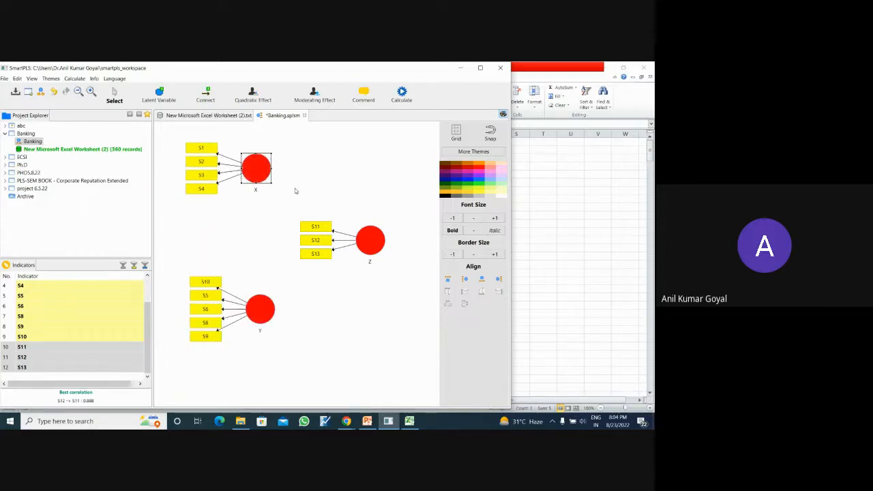
# - Align construct Z's indicators on its right side and move Z left, at a height between X and Y
pyautogui.click(362, 250)
pyautogui.rightClick(363, 250)
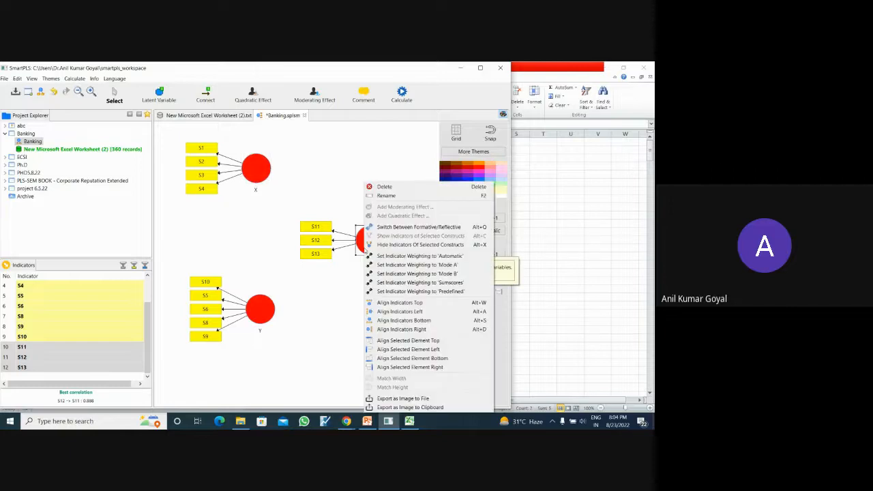
pyautogui.click(406, 328)
pyautogui.moveTo(334, 249); pyautogui.dragTo(329, 247)
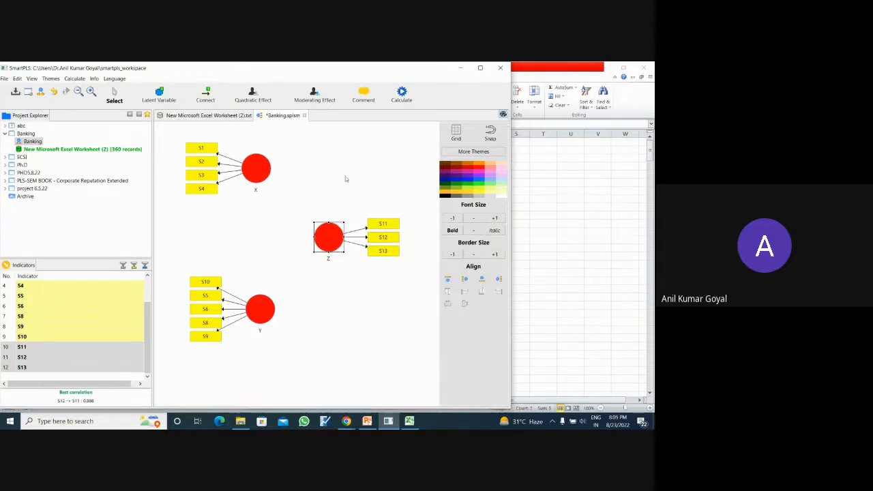
# - Connect construct X to construct Z and construct Y to construct Z with structural paths
pyautogui.click(205, 99)
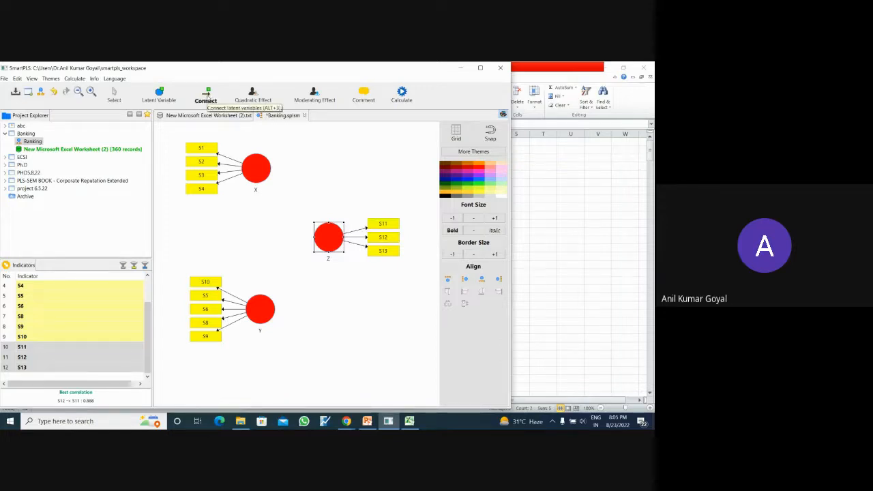
pyautogui.click(266, 176)
pyautogui.click(328, 249)
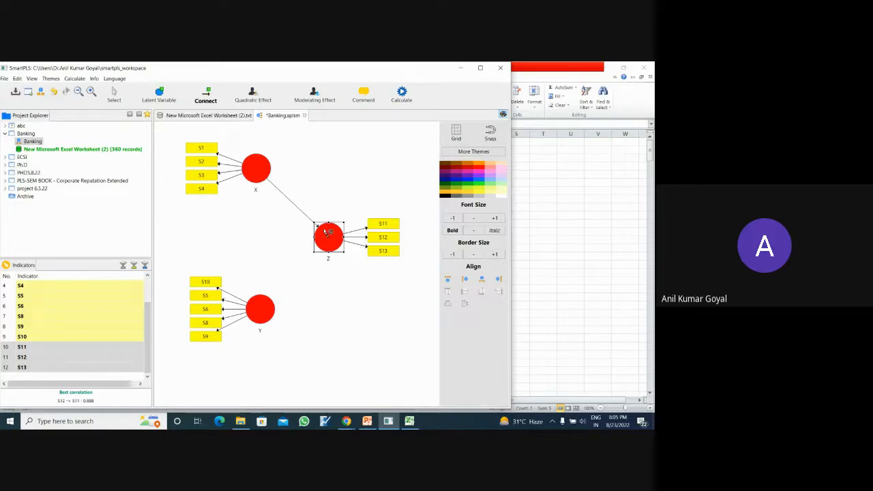
pyautogui.click(273, 310)
pyautogui.click(325, 243)
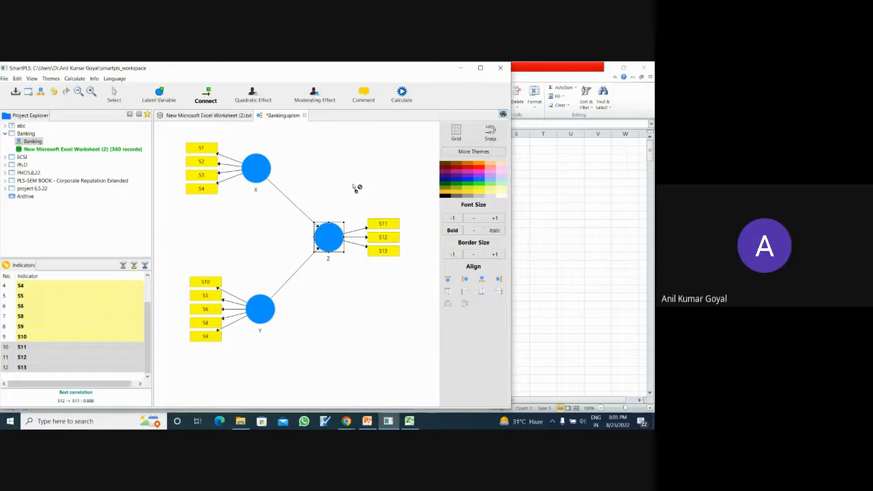
# - Run the PLS Algorithm with the Path weighting scheme, 300 maximum iterations and stop criterion 7, opening the full report
pyautogui.click(403, 98)
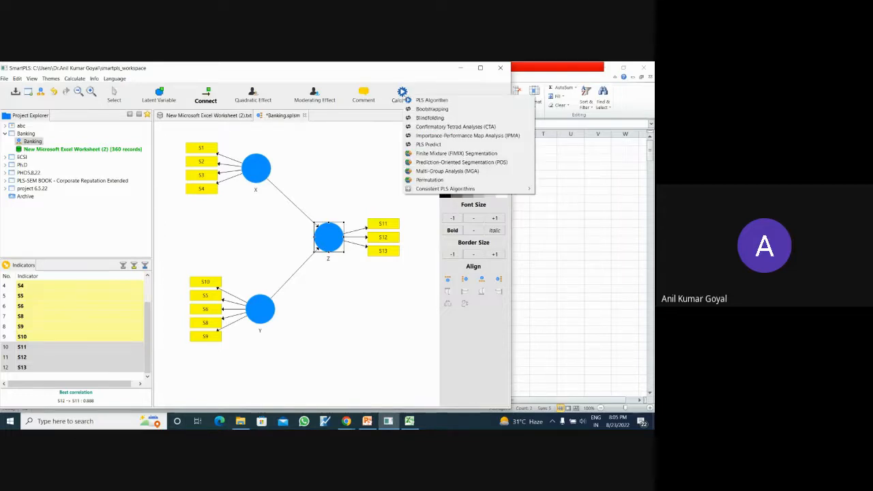
pyautogui.click(424, 102)
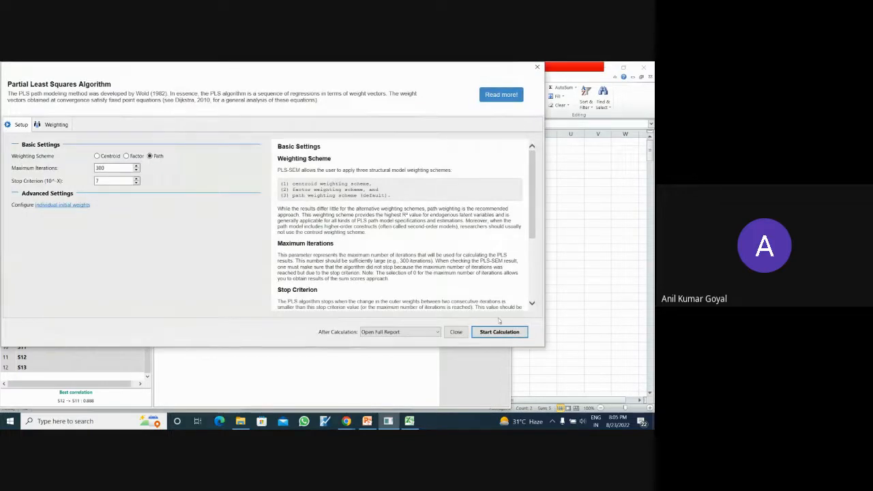
pyautogui.click(499, 332)
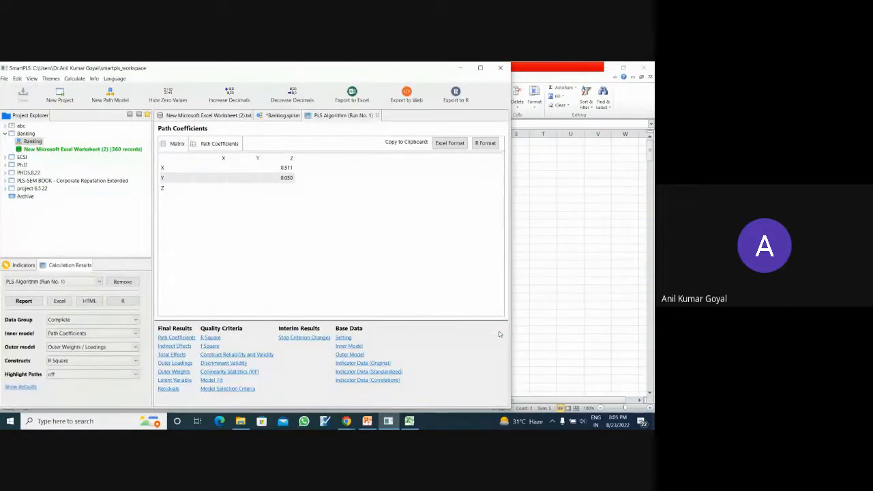
# - Compare the path coefficients in the PLS Algorithm report with the values on the Banking model diagram
pyautogui.click(283, 116)
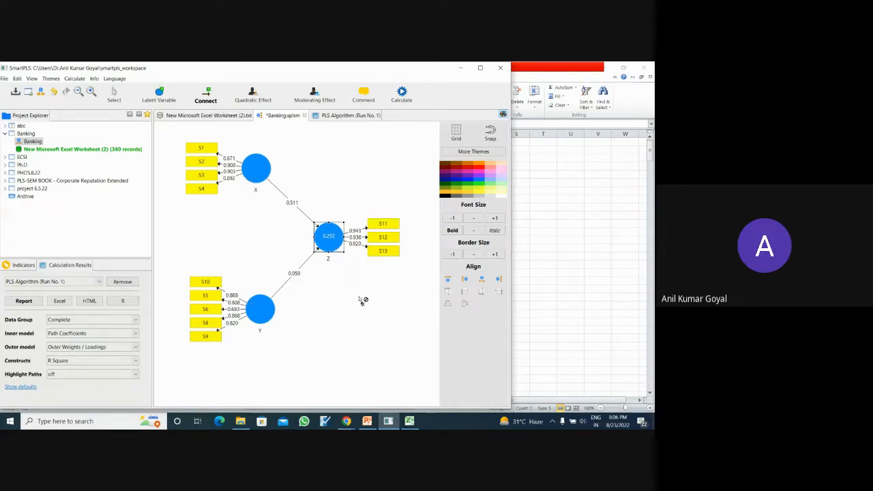
pyautogui.click(345, 117)
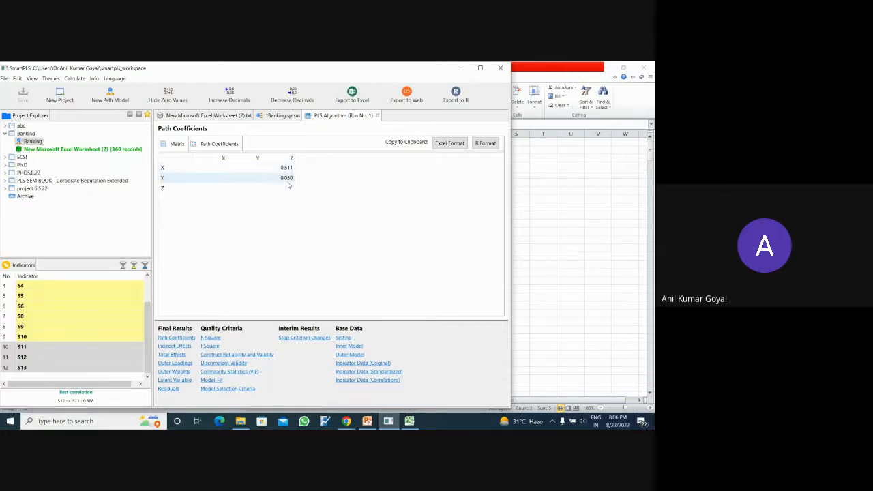
pyautogui.click(281, 115)
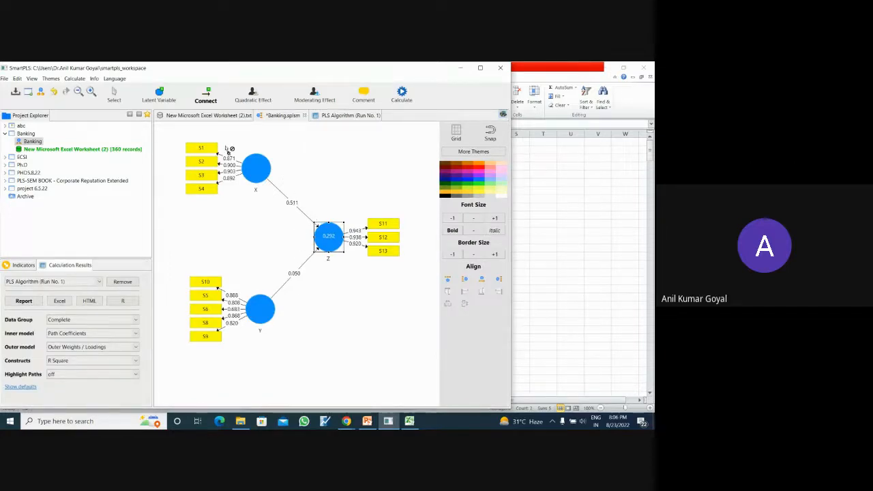
pyautogui.click(331, 116)
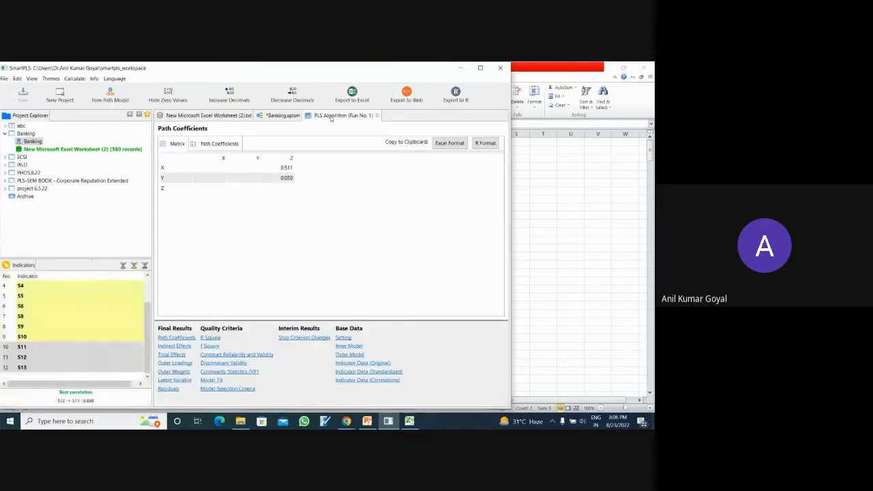
# - Review the report's indirect effects, total effects, outer loadings, latent variable scores and residuals, checking against the model diagram
pyautogui.click(183, 346)
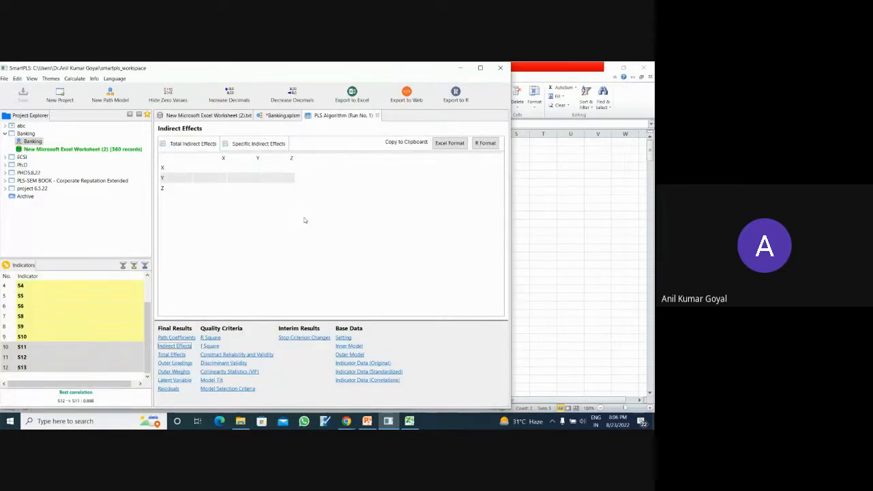
pyautogui.click(172, 355)
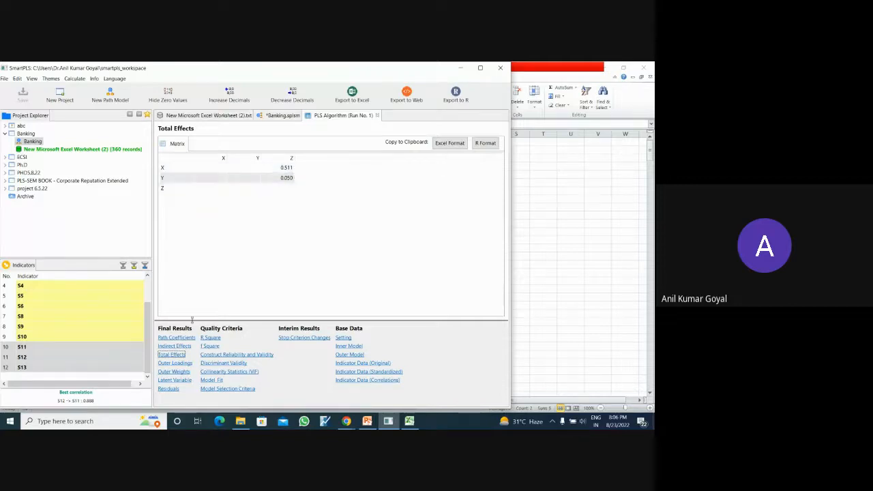
pyautogui.click(179, 364)
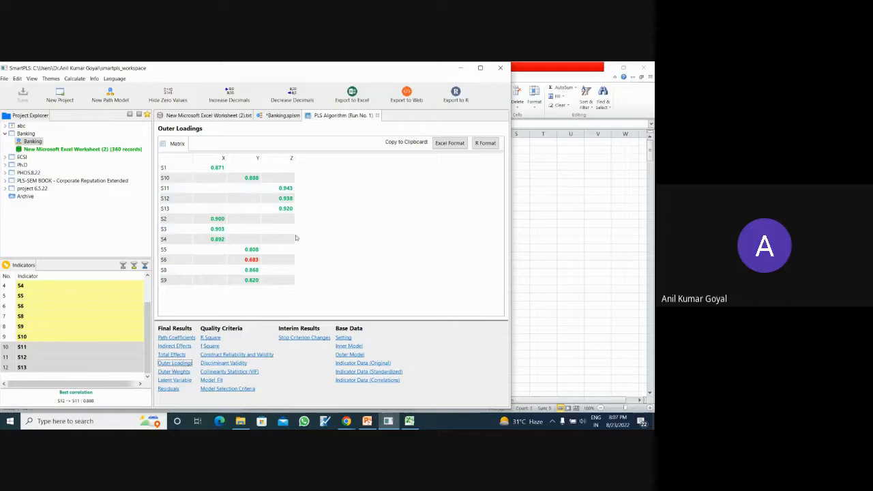
pyautogui.click(178, 380)
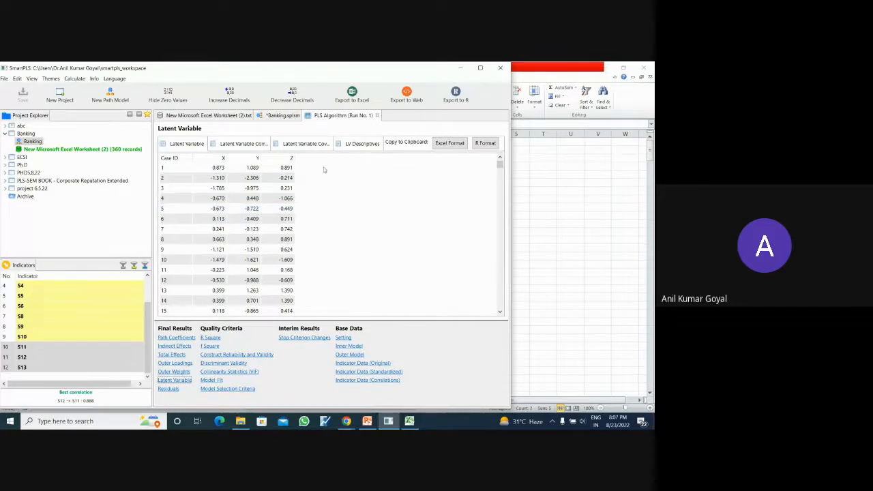
pyautogui.click(281, 115)
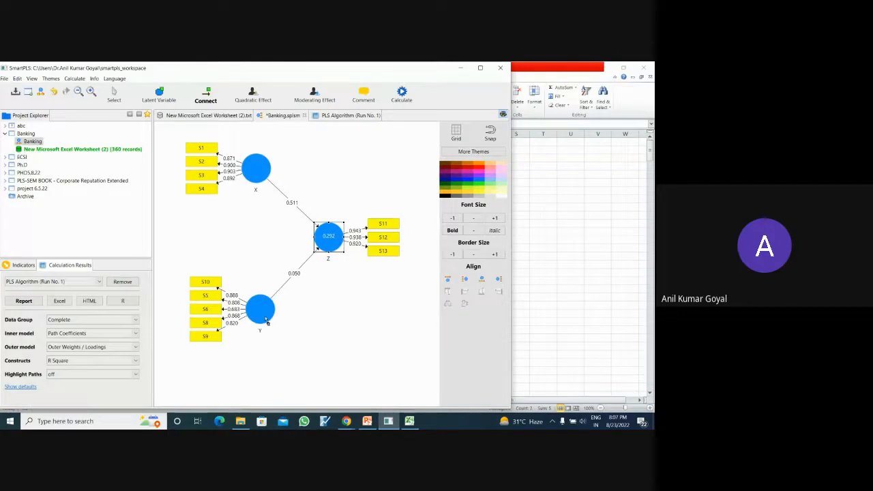
pyautogui.click(342, 117)
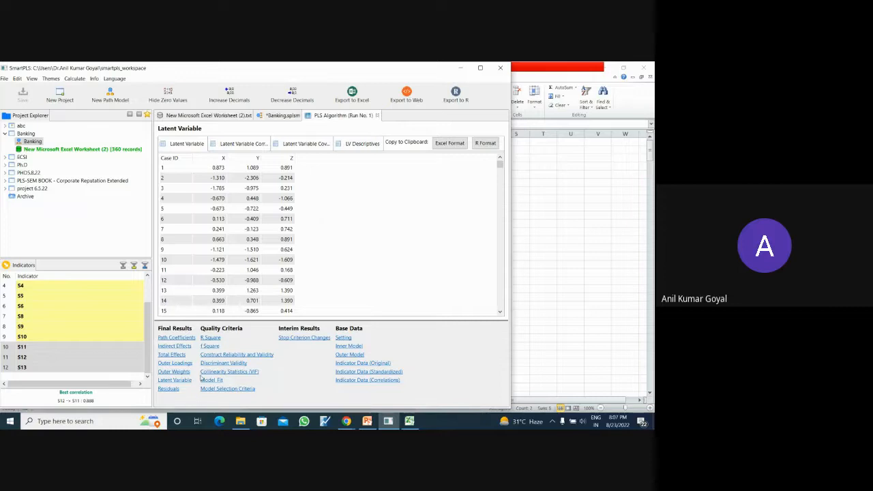
pyautogui.click(169, 388)
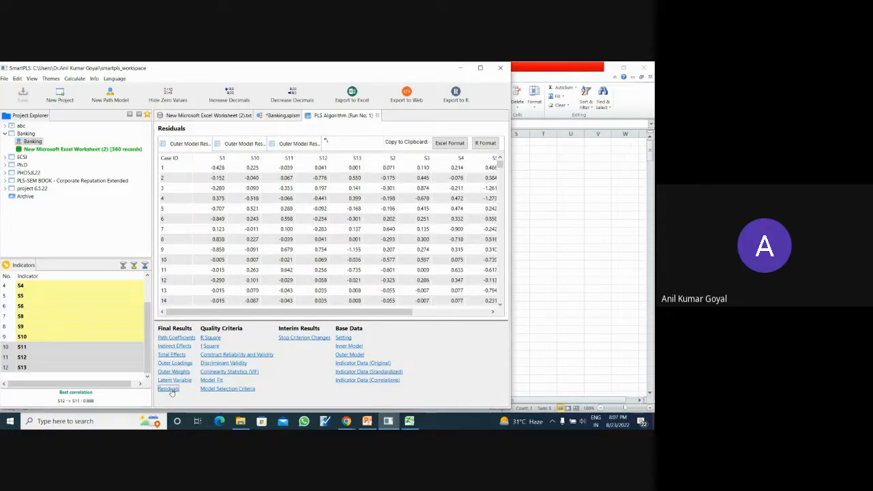
# - Examine the R Square and f Square results and relate them to construct Z in the model diagram
pyautogui.click(211, 337)
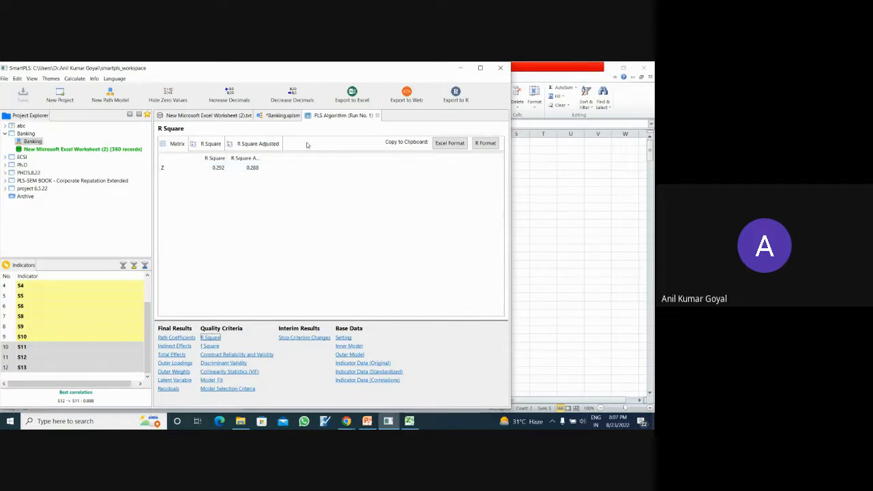
pyautogui.click(281, 115)
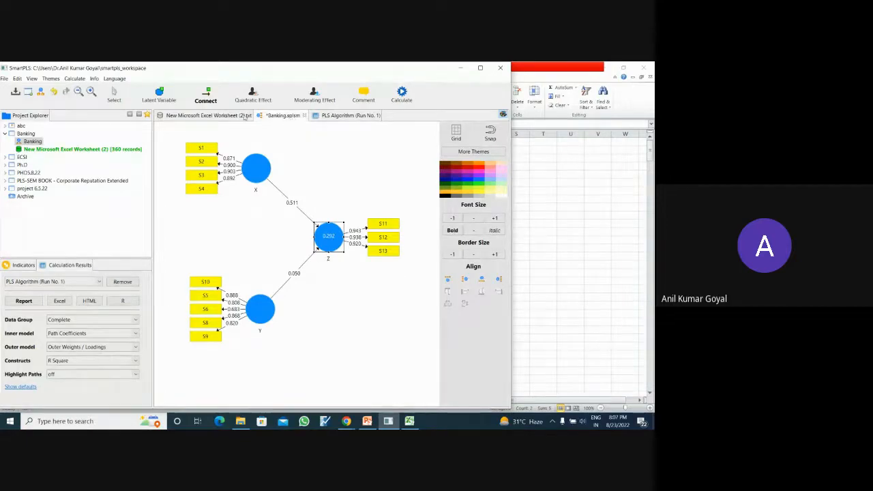
pyautogui.click(341, 116)
pyautogui.click(210, 347)
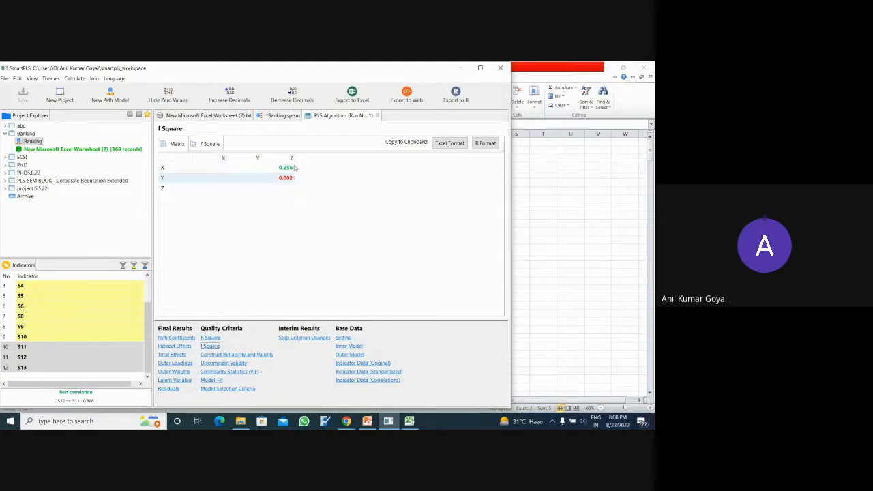
pyautogui.click(284, 116)
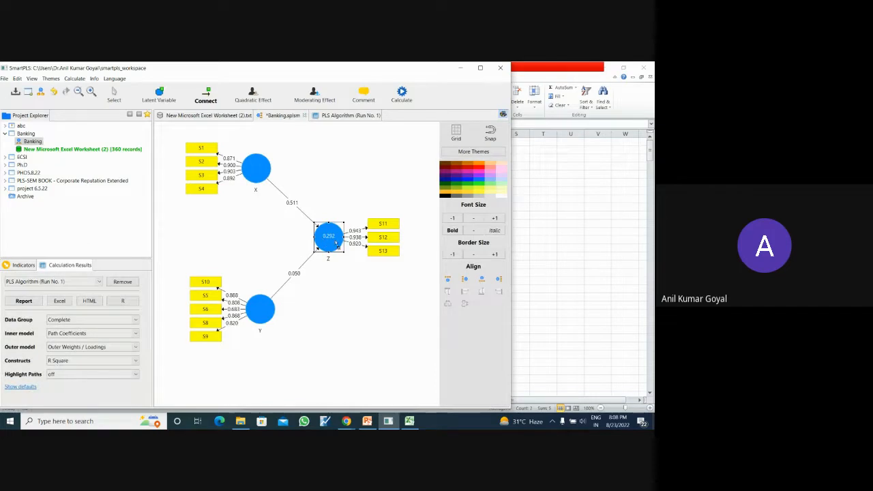
pyautogui.moveTo(321, 247)
pyautogui.click(358, 116)
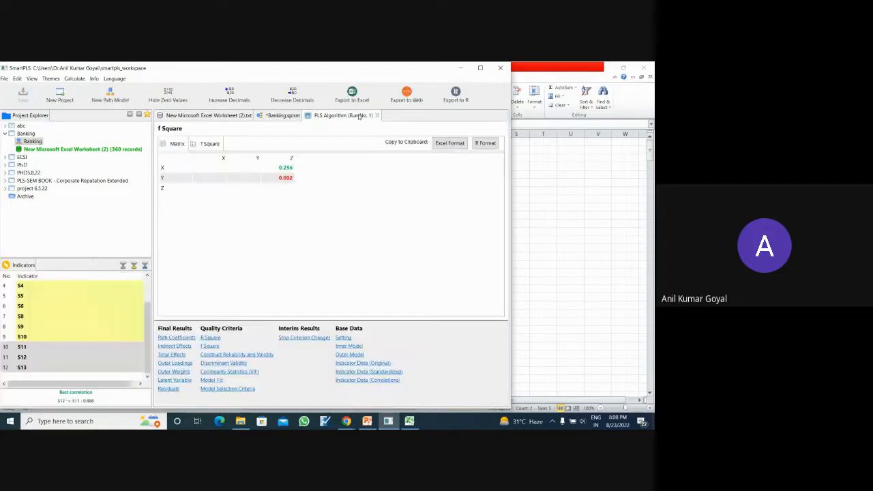
# - Examine the Construct Reliability and Validity table and its Cronbach's Alpha, rho_A, Composite Reliability and AVE charts
pyautogui.click(236, 354)
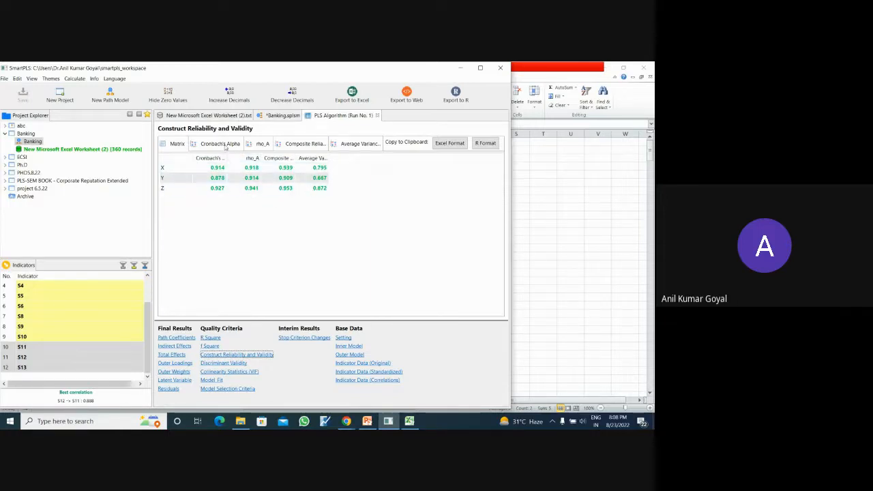
pyautogui.click(221, 143)
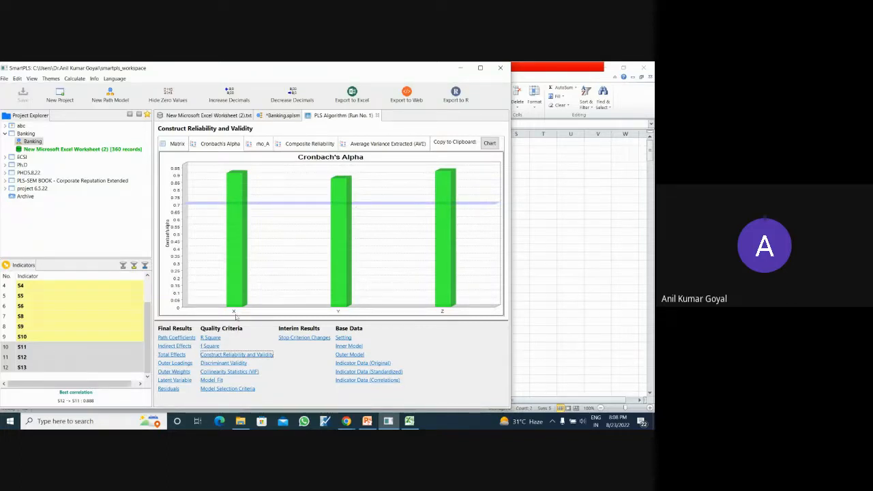
pyautogui.click(263, 144)
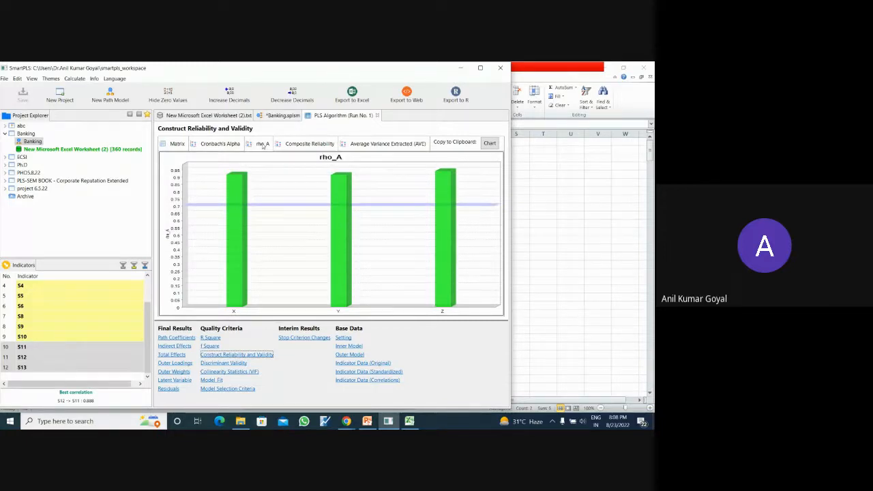
pyautogui.click(307, 144)
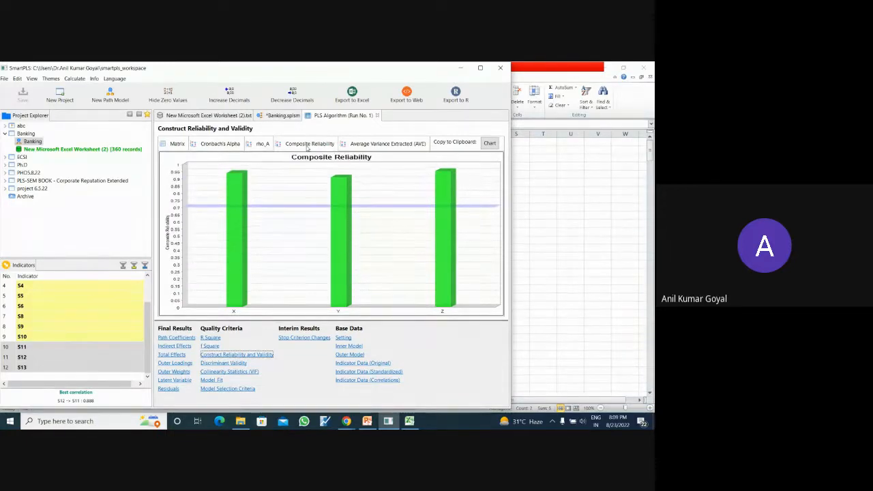
pyautogui.click(371, 144)
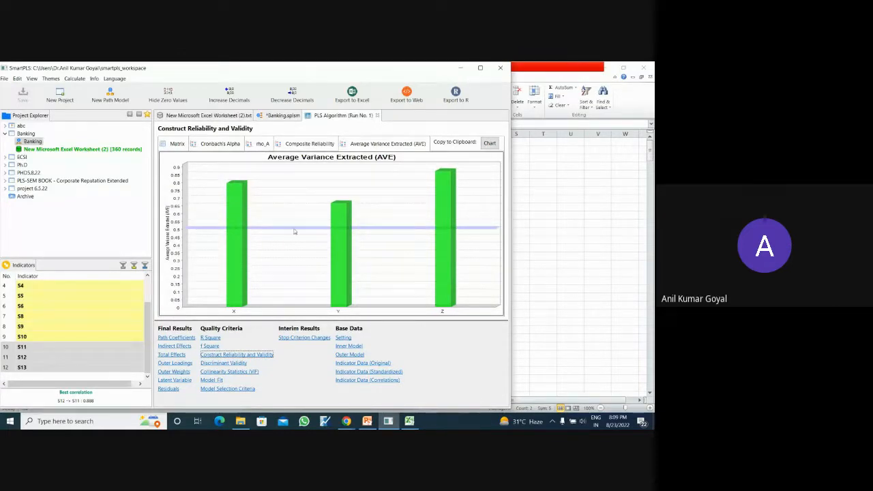
pyautogui.click(304, 141)
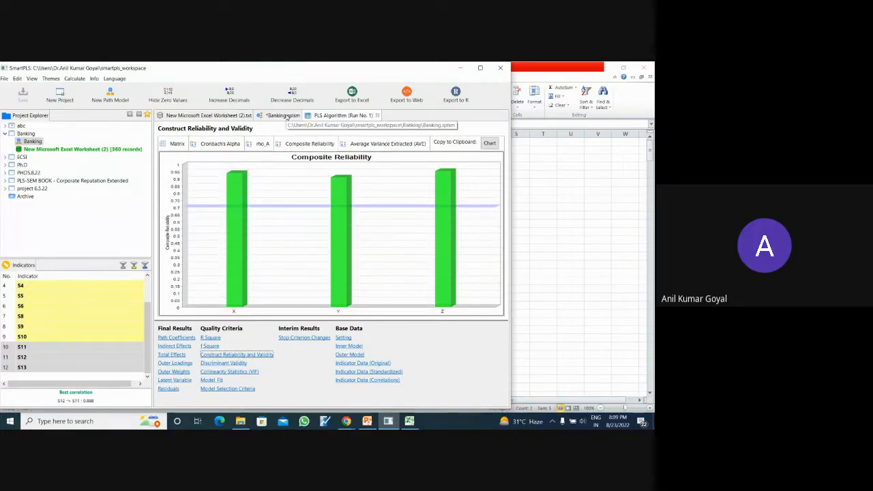
# - Review the Discriminant Validity, Collinearity Statistics (VIF) and Model Fit results in the report
pyautogui.click(231, 363)
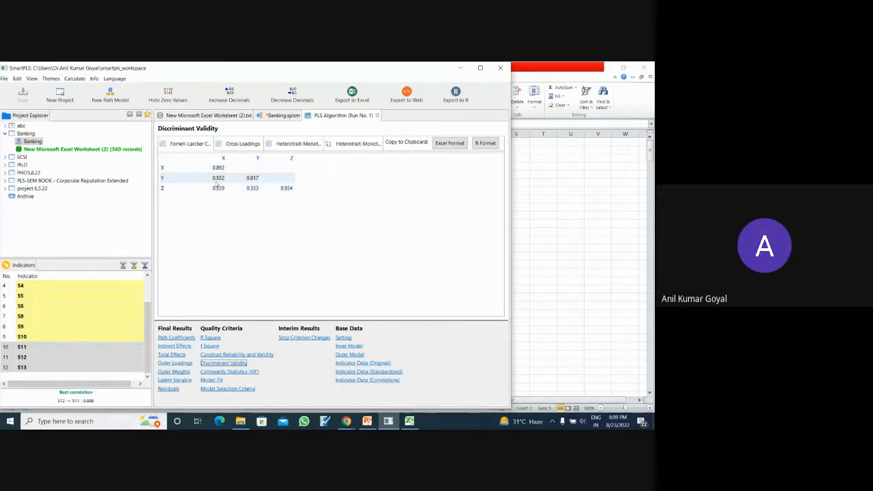
pyautogui.click(243, 372)
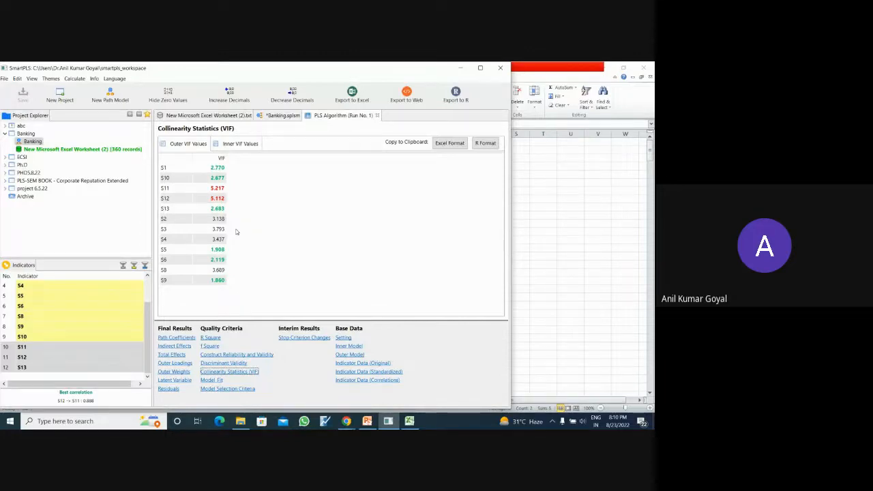
pyautogui.click(212, 381)
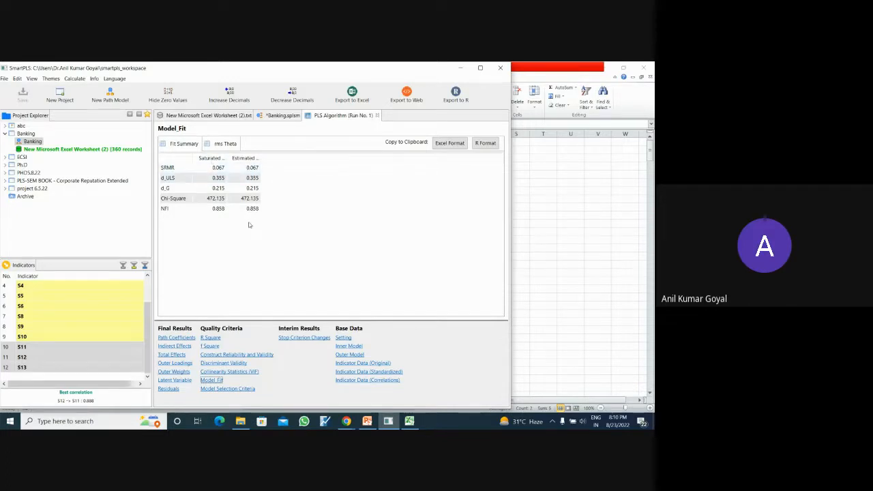
# - Review the Model Selection Criteria, Stop Criterion Changes, inner and outer model, and the original, standardized and correlation indicator data
pyautogui.click(240, 389)
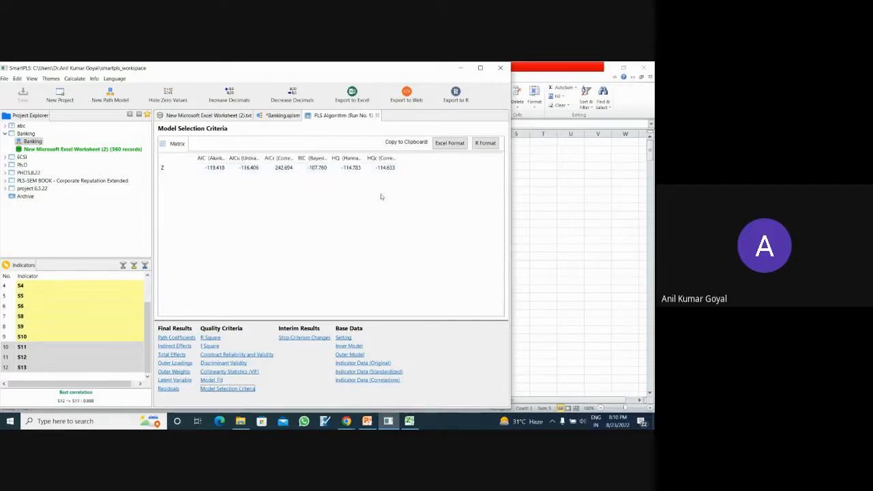
pyautogui.click(317, 338)
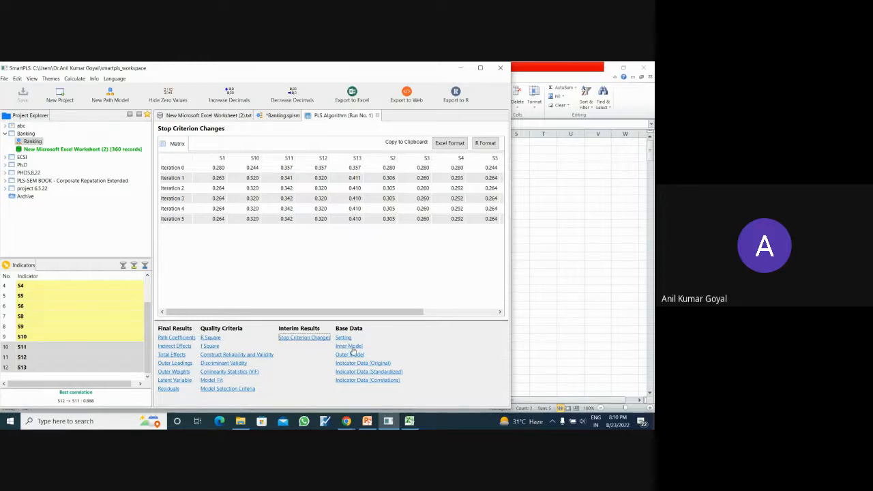
pyautogui.click(350, 347)
pyautogui.click(351, 355)
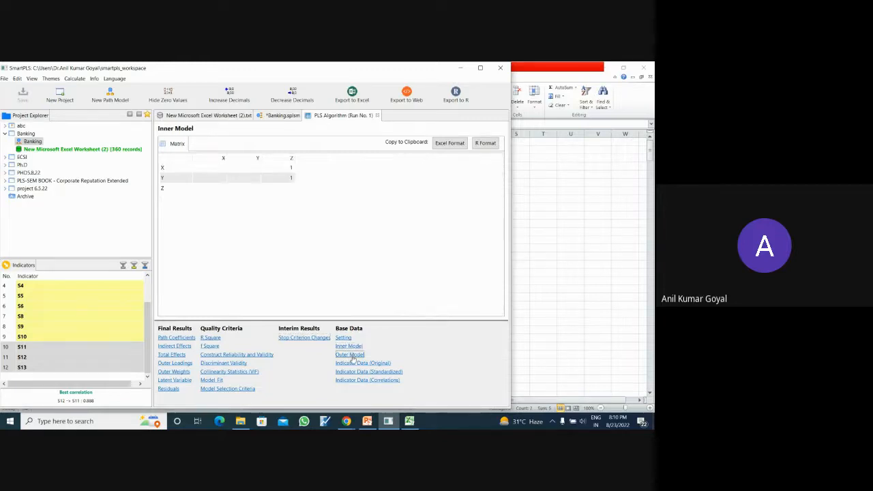
pyautogui.click(354, 364)
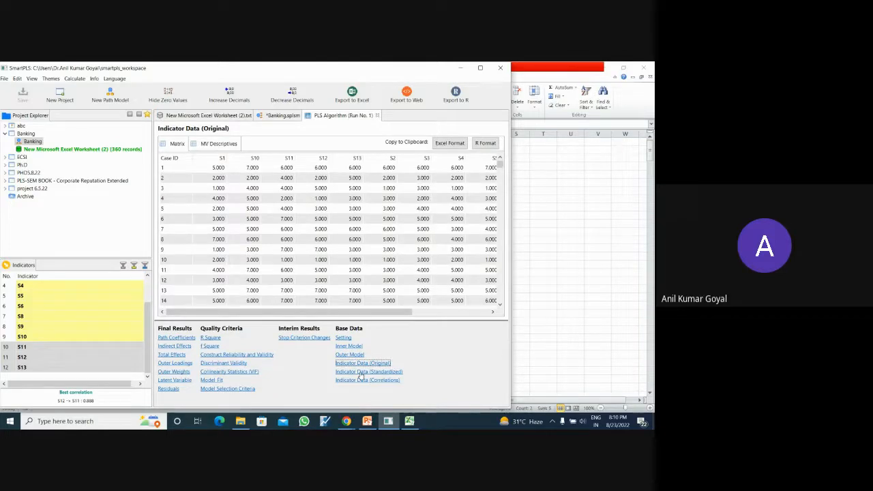
pyautogui.click(359, 372)
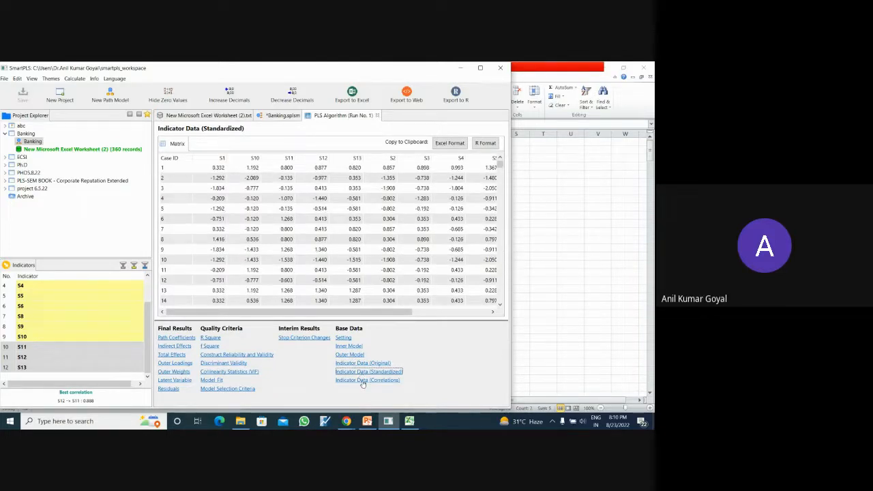
pyautogui.click(363, 381)
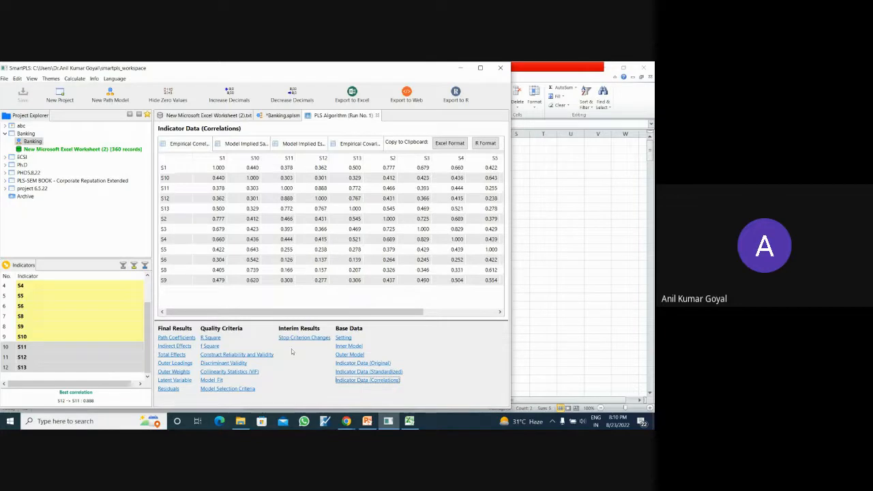
# - Re-examine R Square, f Square, Construct Reliability and Validity, and Discriminant Validity, including the cross loadings and the HTMT table and chart
pyautogui.click(214, 338)
pyautogui.click(210, 347)
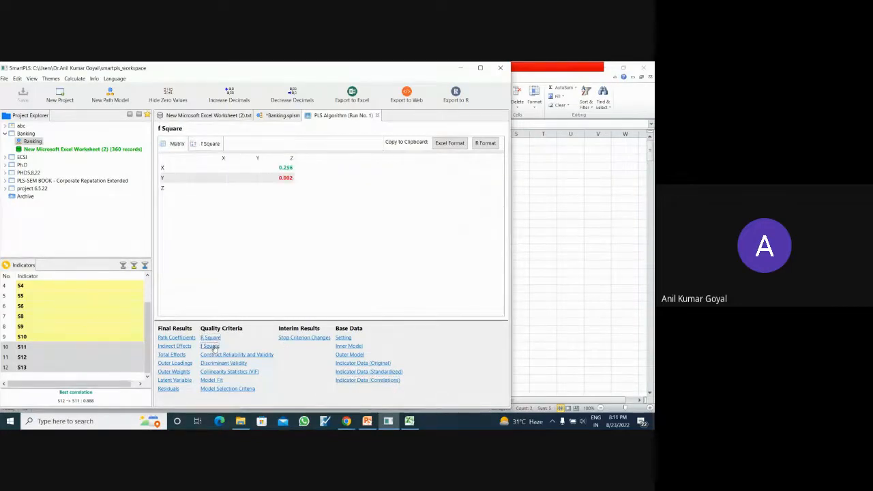
pyautogui.click(215, 355)
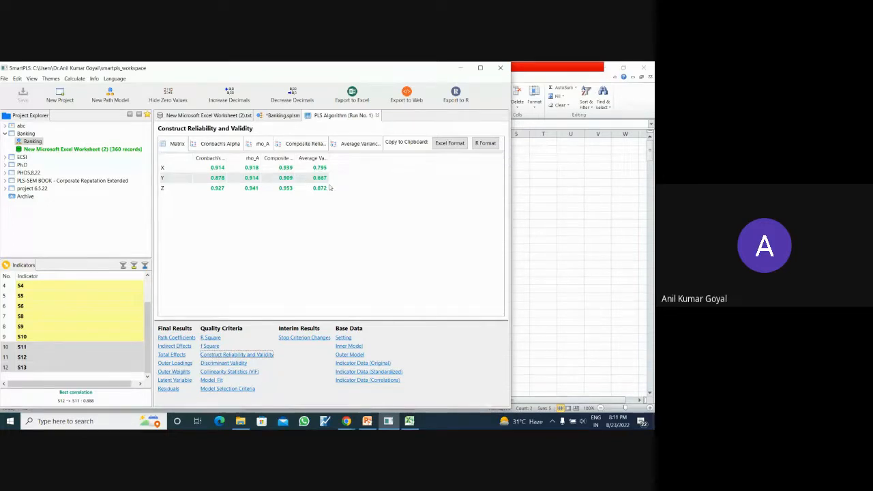
pyautogui.click(223, 363)
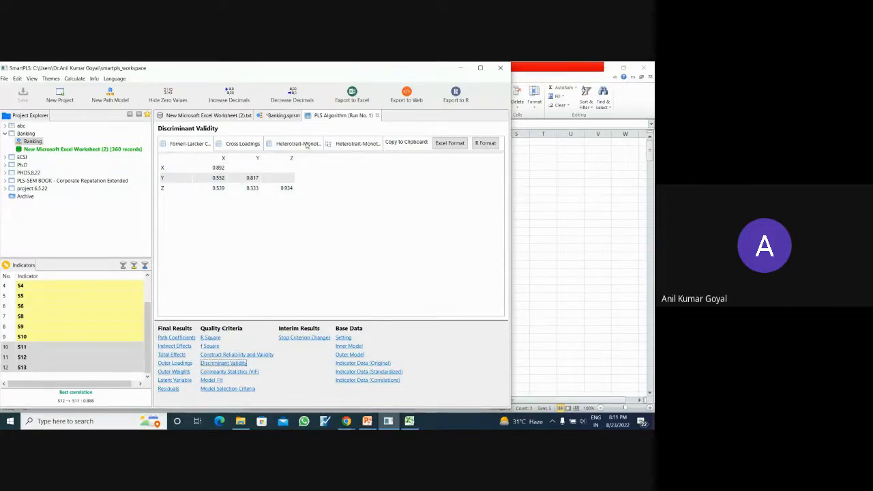
pyautogui.click(190, 144)
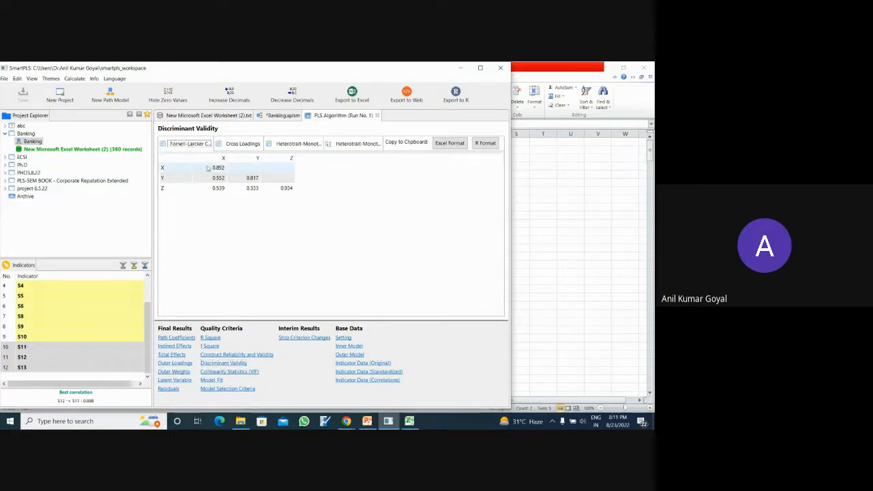
pyautogui.click(247, 146)
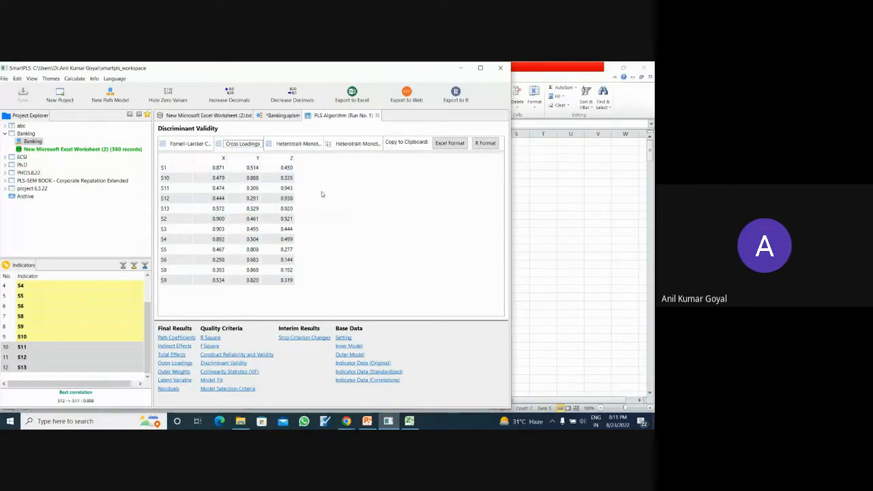
pyautogui.click(302, 145)
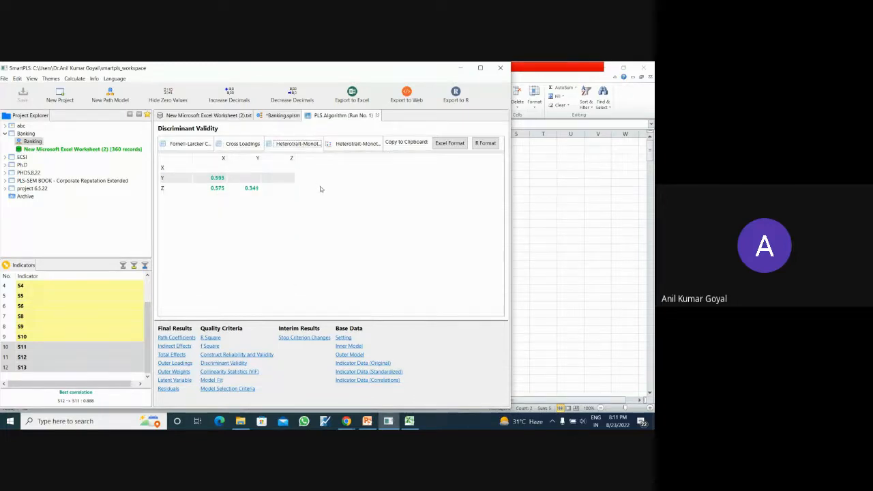
pyautogui.click(364, 145)
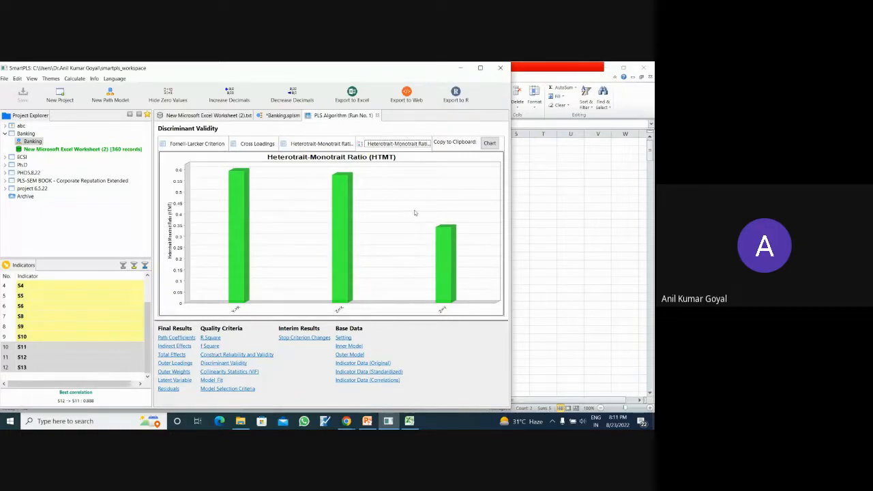
# - Duplicate the Banking path model as Copy of Banking, saving the original before copying
pyautogui.click(284, 117)
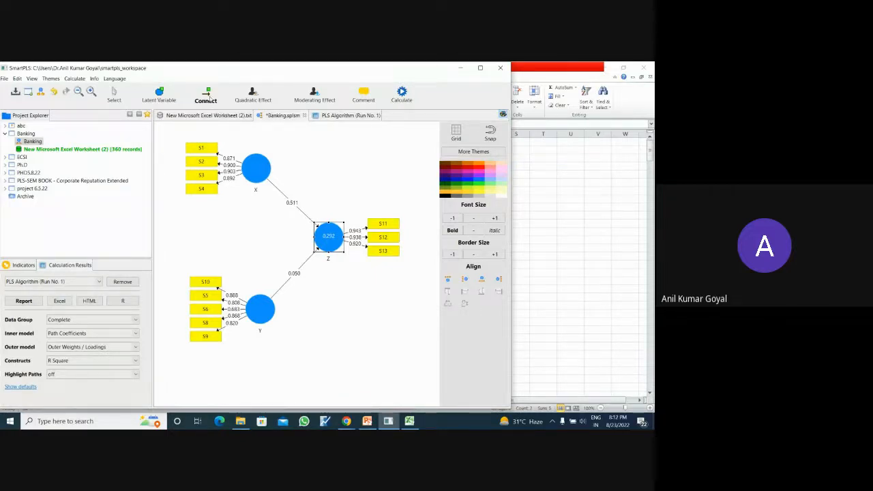
pyautogui.rightClick(30, 143)
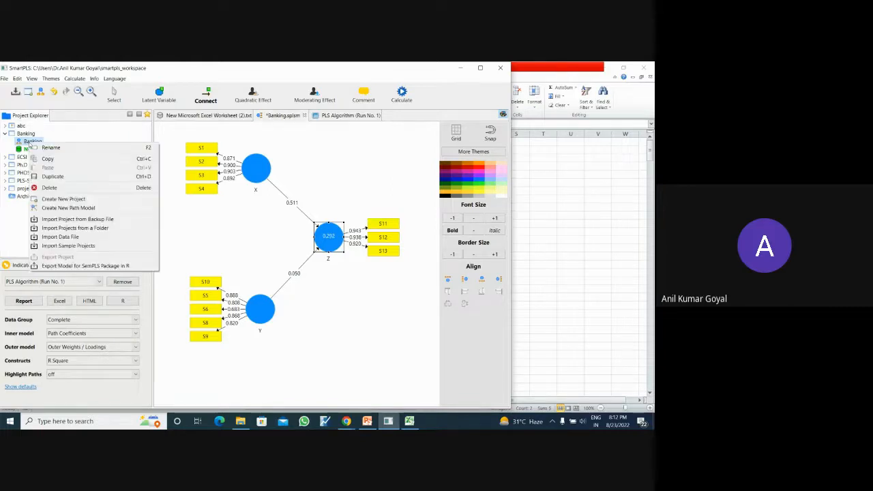
pyautogui.click(54, 177)
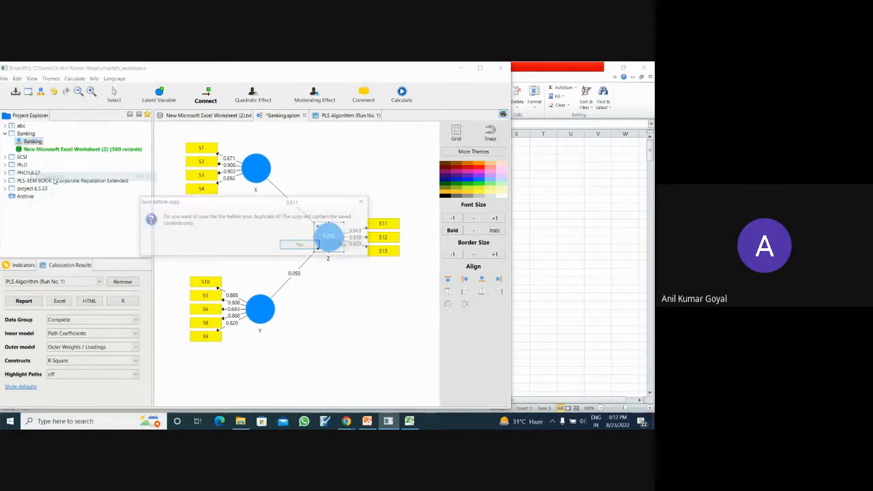
pyautogui.click(304, 245)
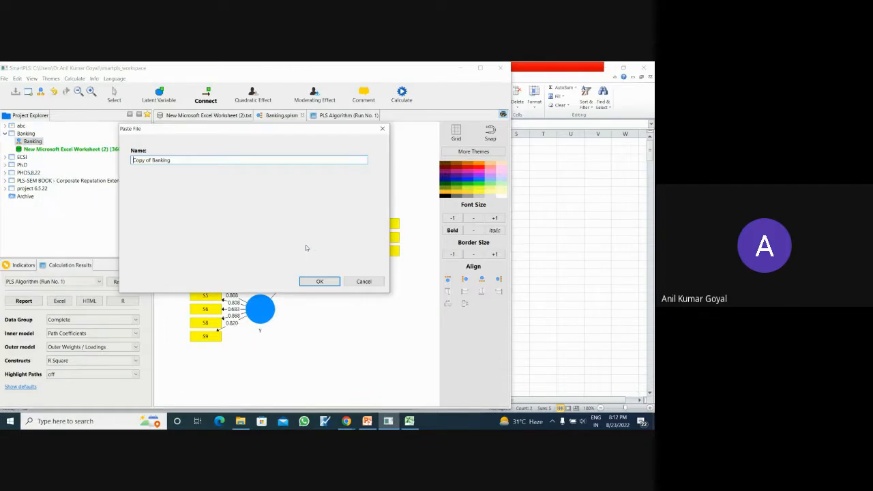
pyautogui.click(319, 281)
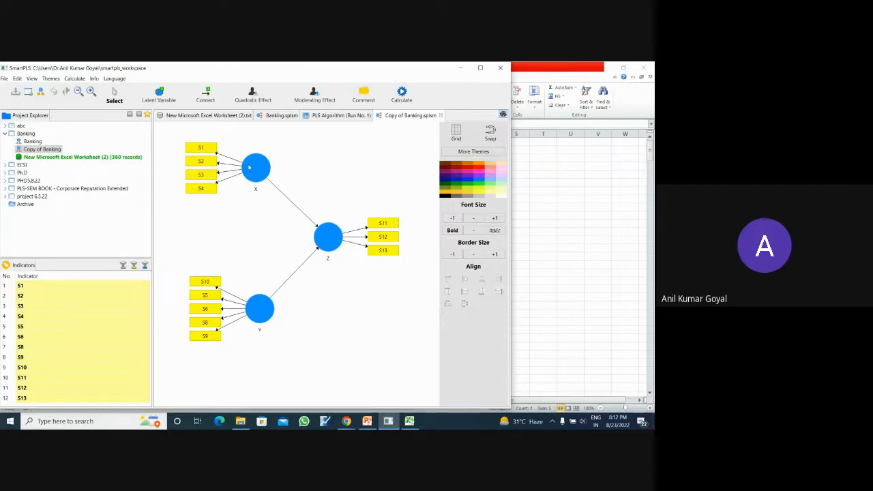
# - Delete the paths from X to Z and from Y to Z in the copied model
pyautogui.rightClick(288, 200)
pyautogui.click(307, 186)
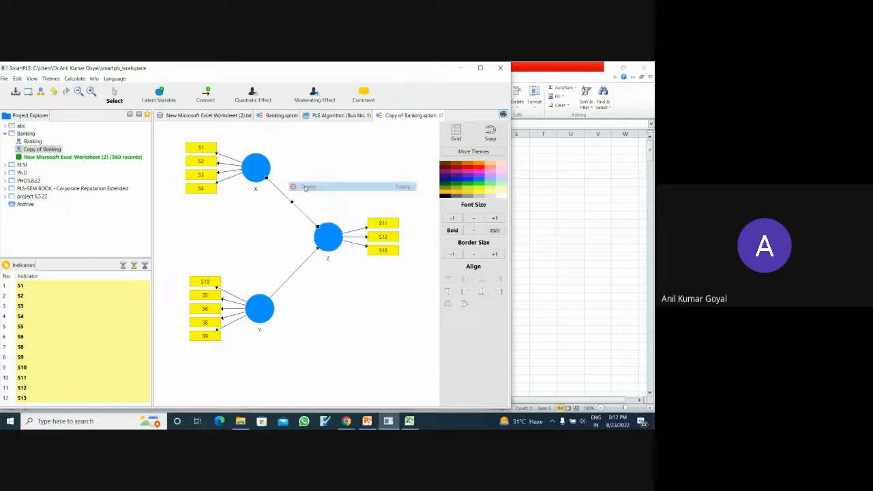
pyautogui.rightClick(306, 261)
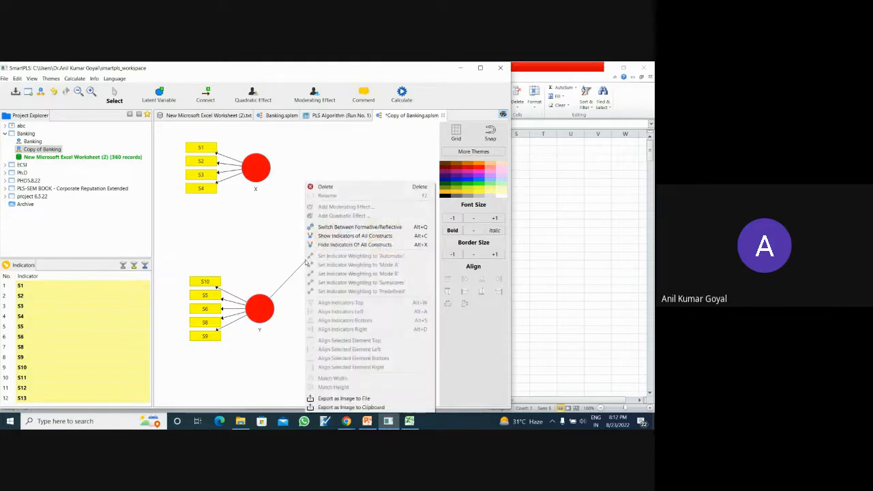
pyautogui.click(328, 189)
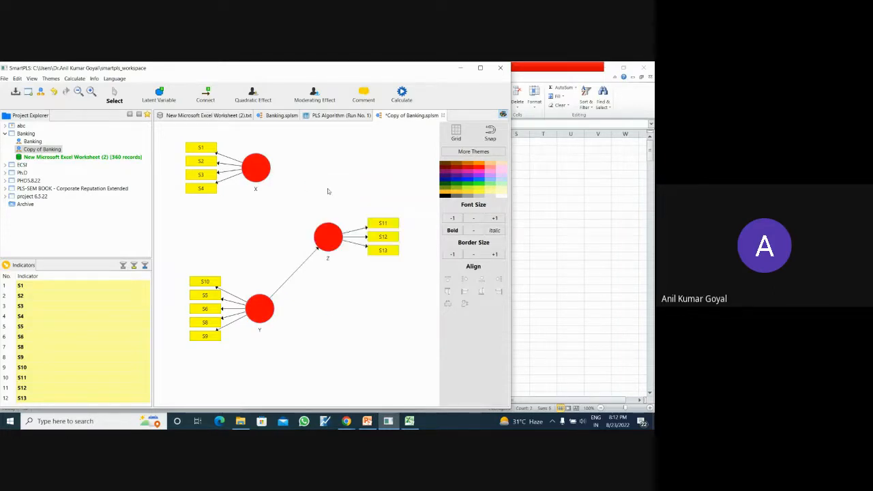
pyautogui.click(317, 247)
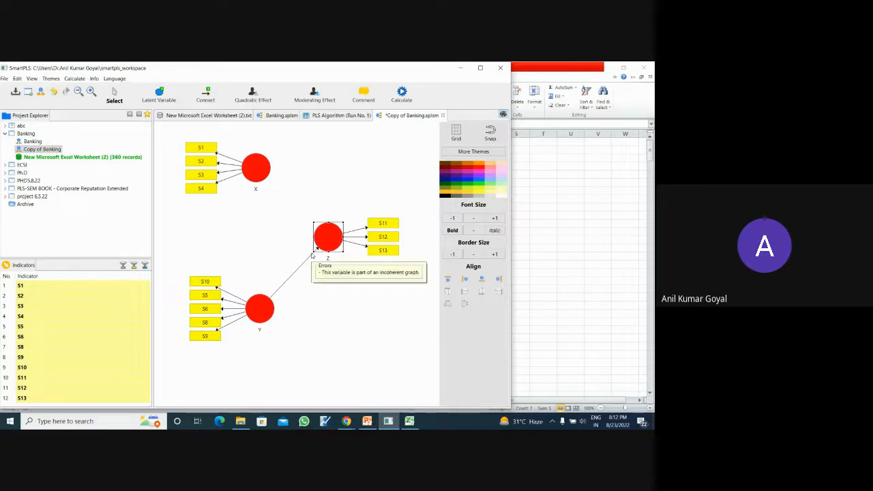
pyautogui.click(289, 280)
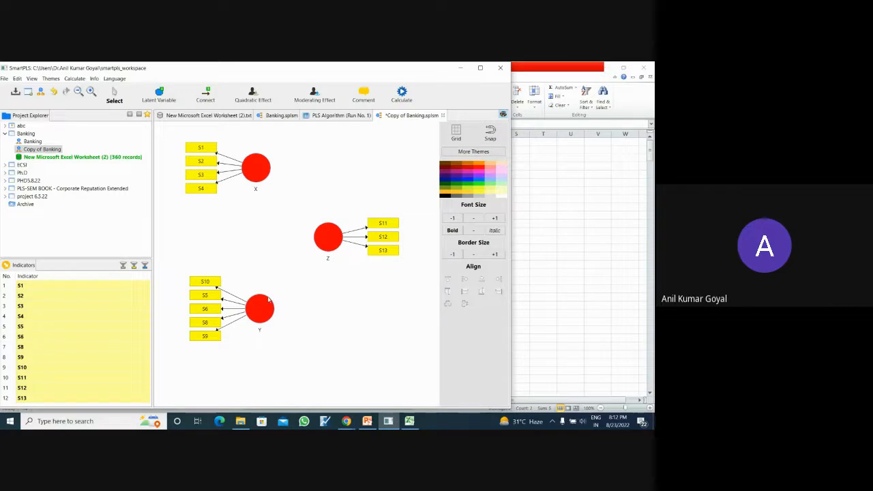
# - Rearrange the constructs for a mediation layout, with Z farther right, X lower left, and Y below and between them
pyautogui.moveTo(260, 311)
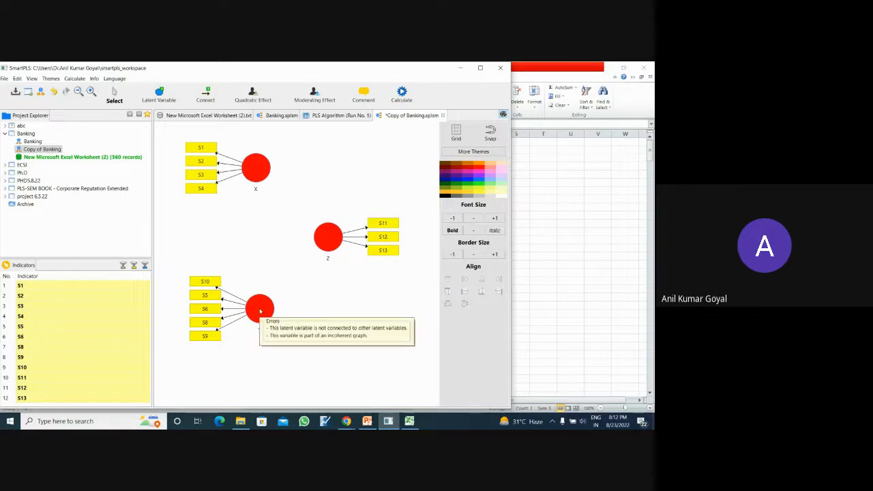
pyautogui.click(332, 241)
pyautogui.moveTo(332, 241); pyautogui.dragTo(368, 242)
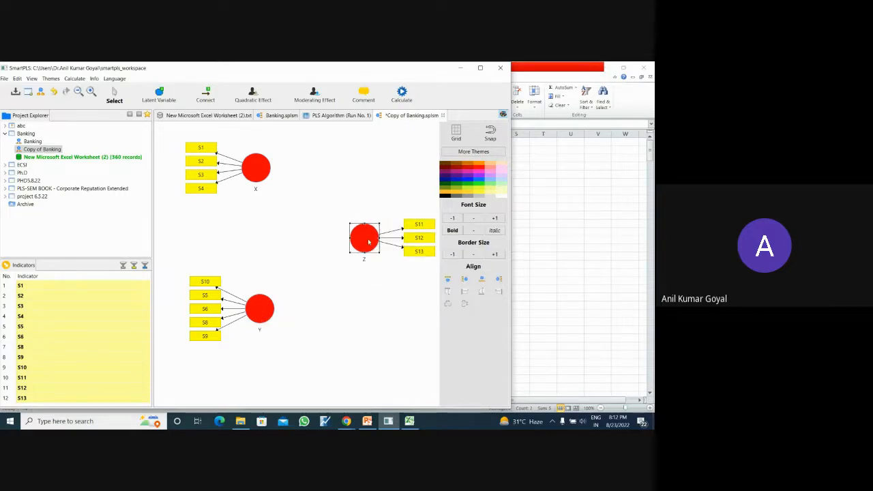
pyautogui.moveTo(250, 175); pyautogui.dragTo(229, 232)
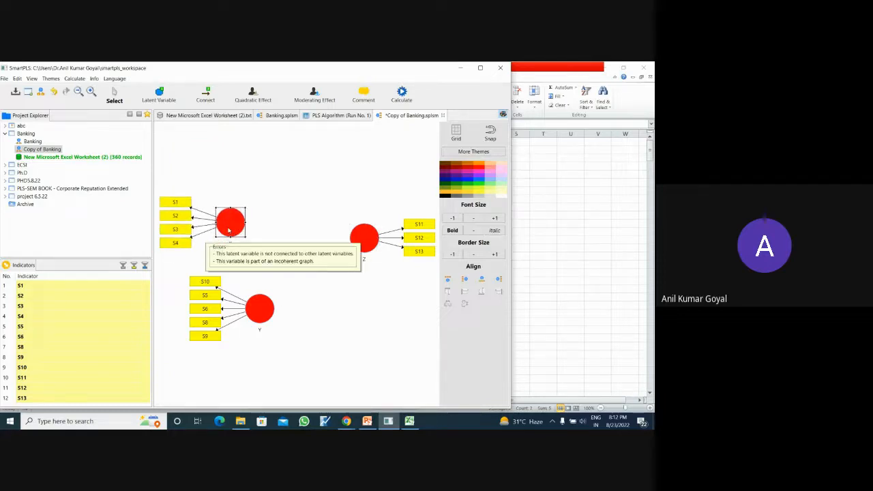
pyautogui.click(262, 308)
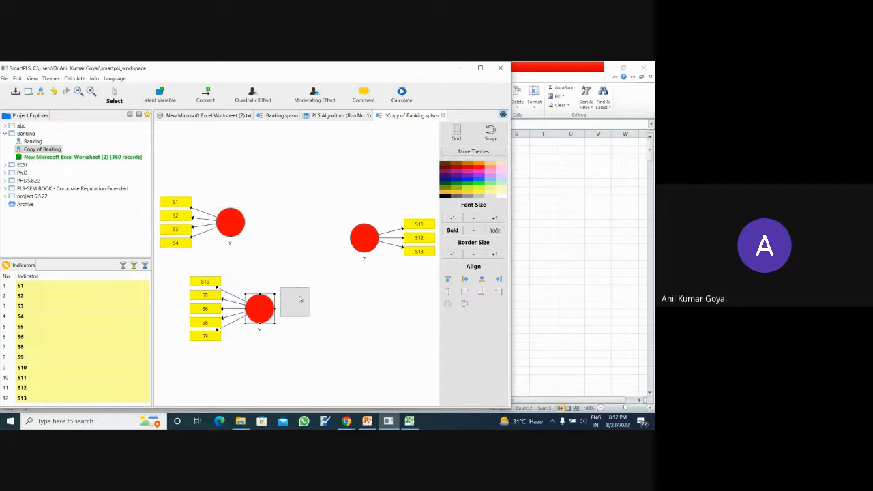
pyautogui.moveTo(301, 298); pyautogui.dragTo(302, 295)
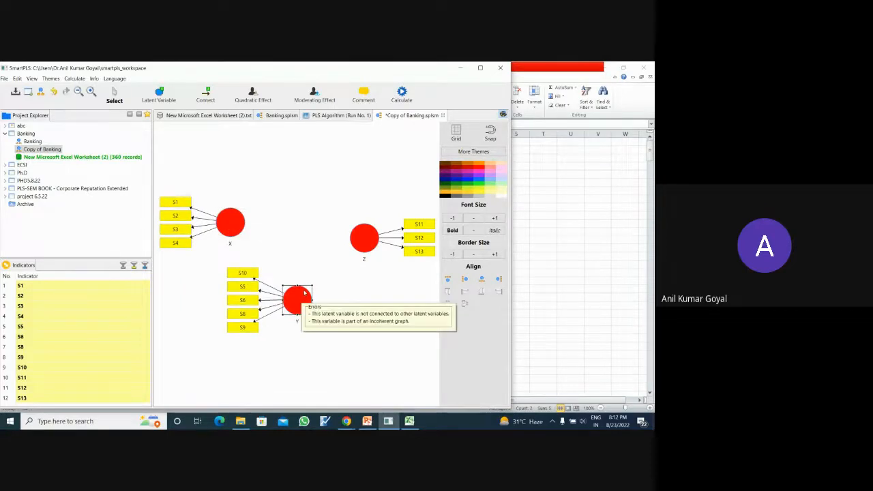
# - Connect X to Y, X to Z, and Y to Z so that Y mediates the effect of X on Z
pyautogui.click(205, 94)
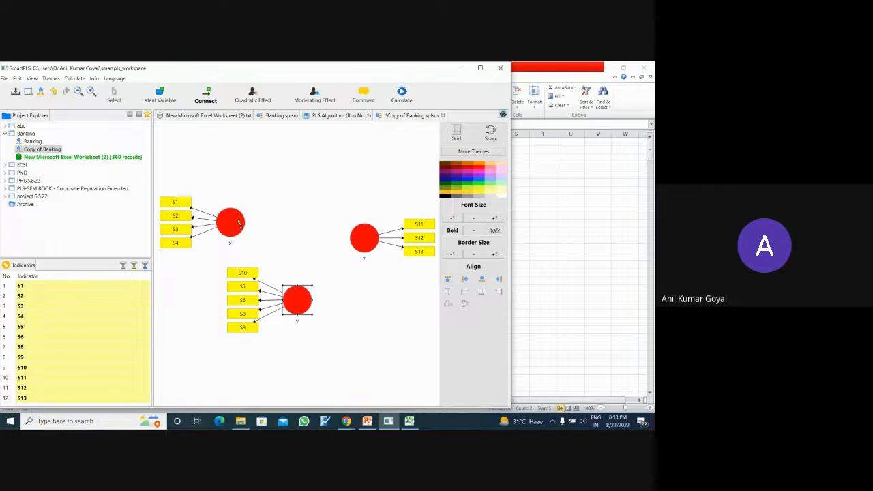
pyautogui.moveTo(244, 221); pyautogui.dragTo(295, 311)
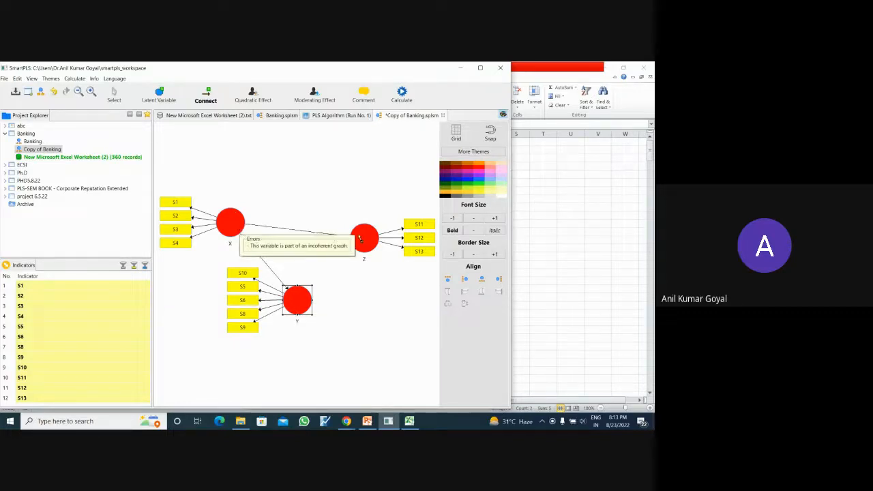
pyautogui.moveTo(240, 228); pyautogui.dragTo(362, 239)
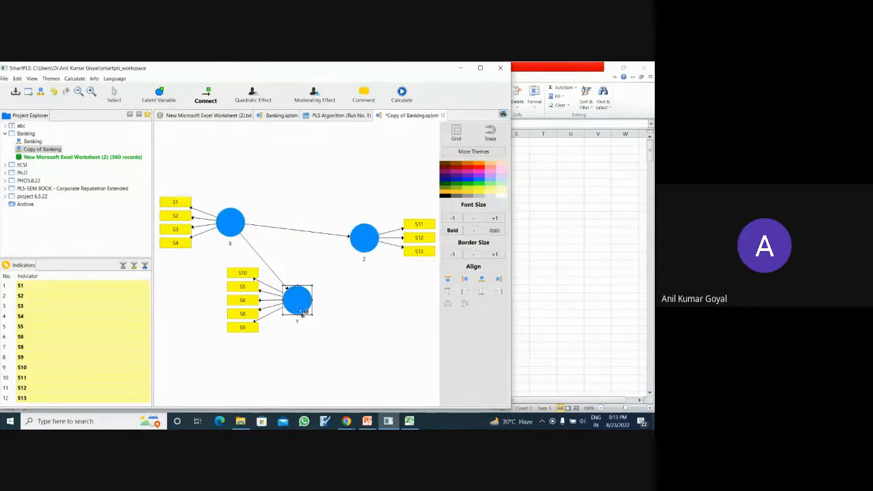
pyautogui.moveTo(302, 311); pyautogui.dragTo(356, 246)
# - Run the PLS Algorithm on the copied model with Path weighting, 300 maximum iterations and stop criterion 7, opening the full report
pyautogui.click(402, 96)
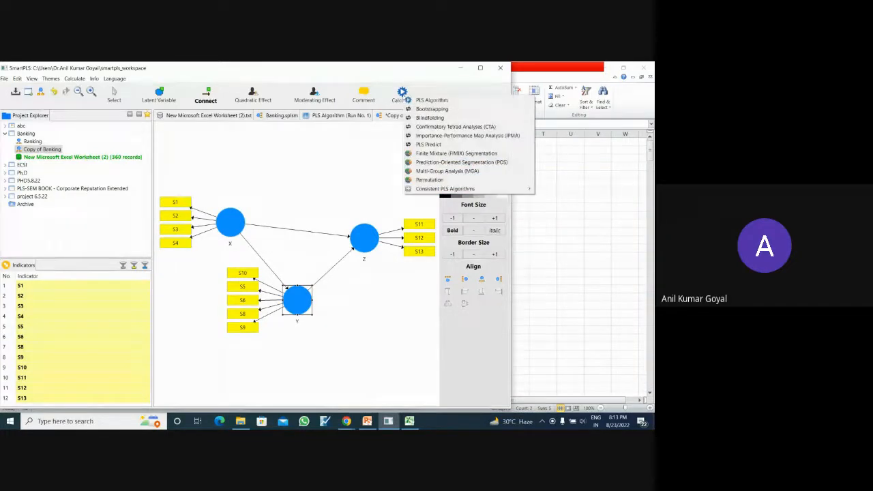
pyautogui.click(424, 103)
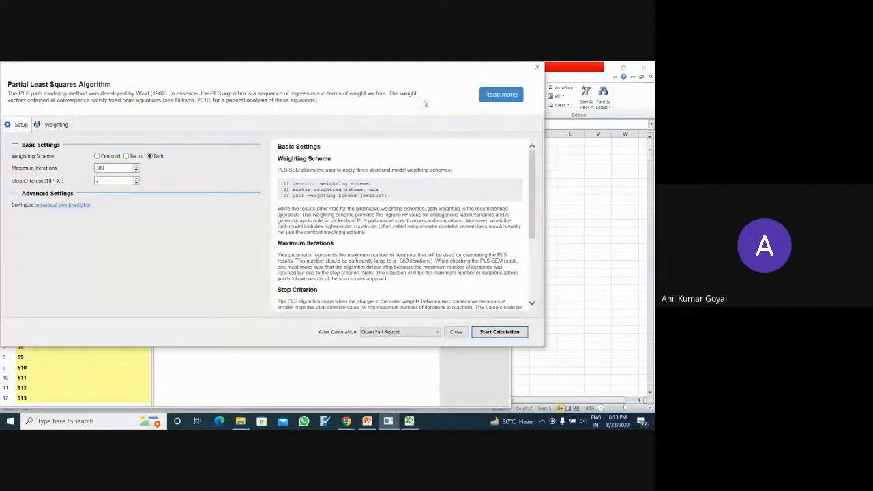
pyautogui.click(500, 332)
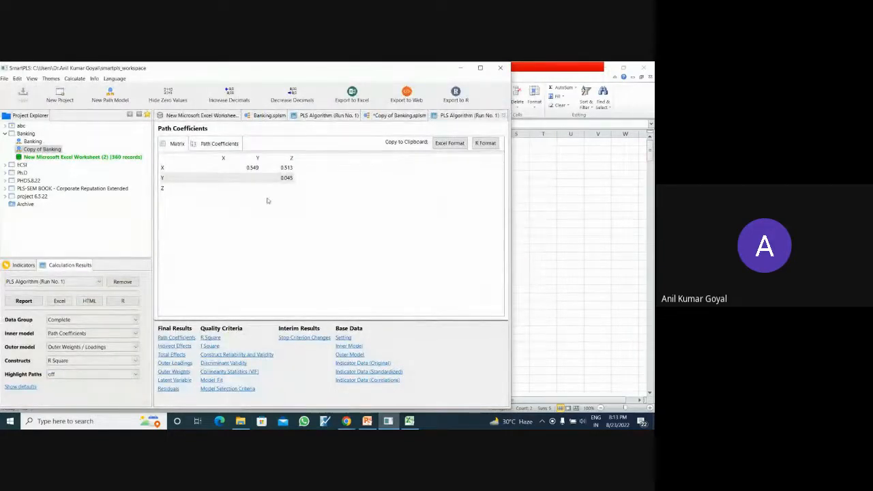
# - Examine the mediation model's path coefficients and compare them with the values on its diagram, then return to the report
pyautogui.click(183, 338)
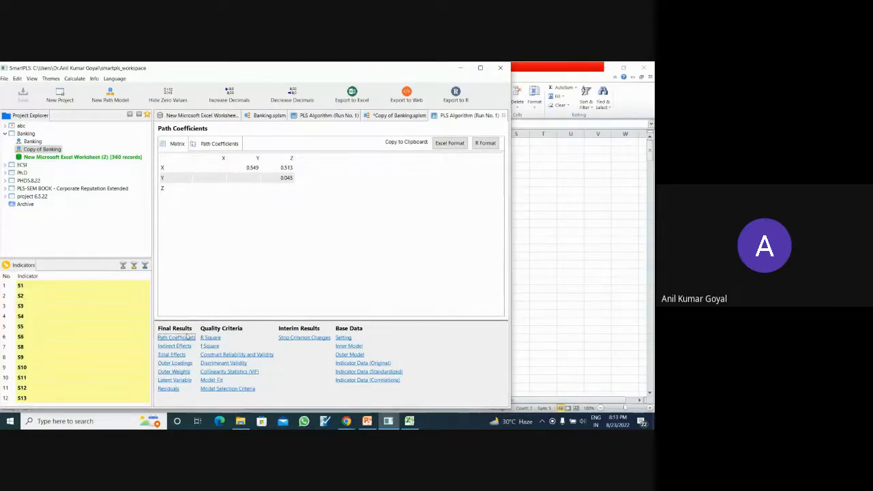
pyautogui.click(399, 116)
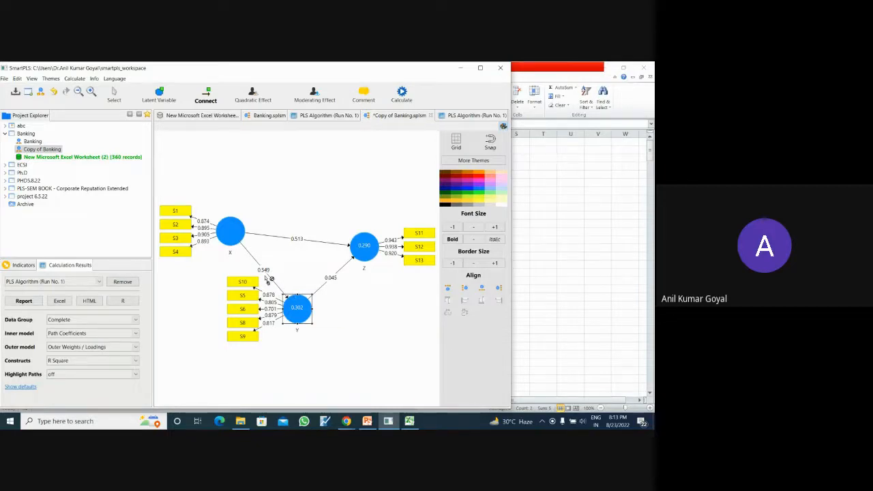
pyautogui.moveTo(311, 311)
pyautogui.click(461, 116)
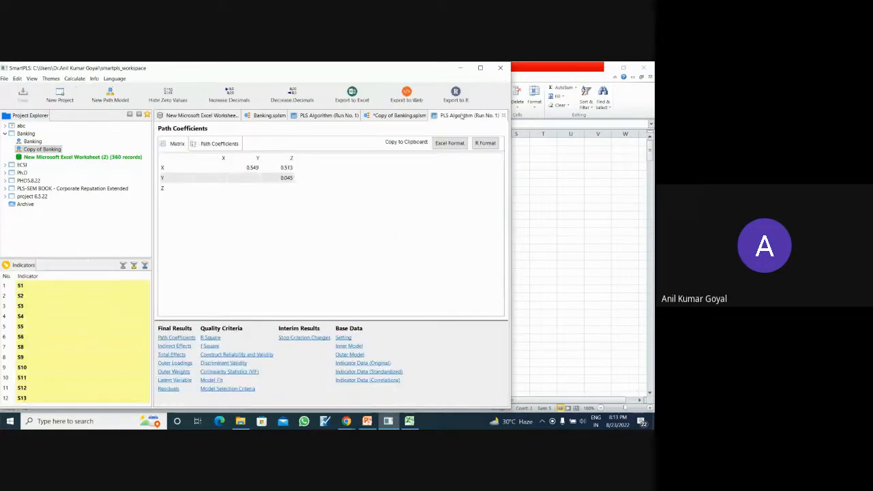
# - Examine the mediation model's indirect and total effects, check them against the path diagram, and return to the report
pyautogui.click(176, 346)
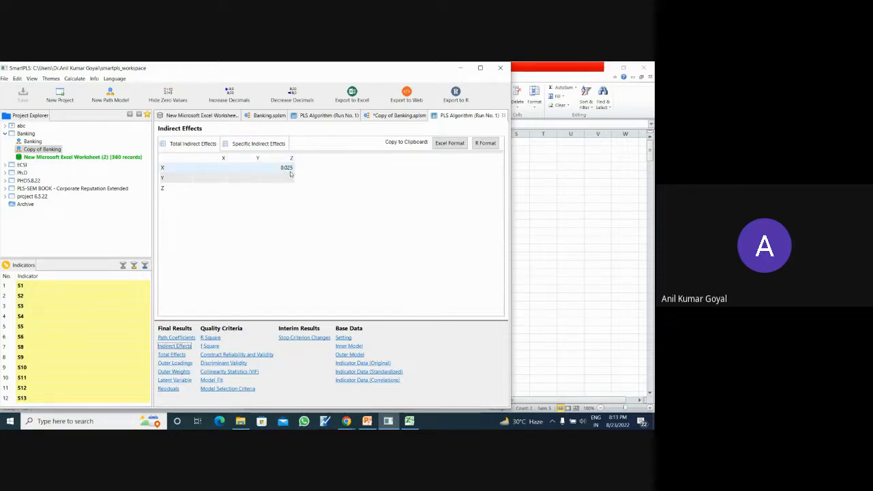
pyautogui.click(171, 355)
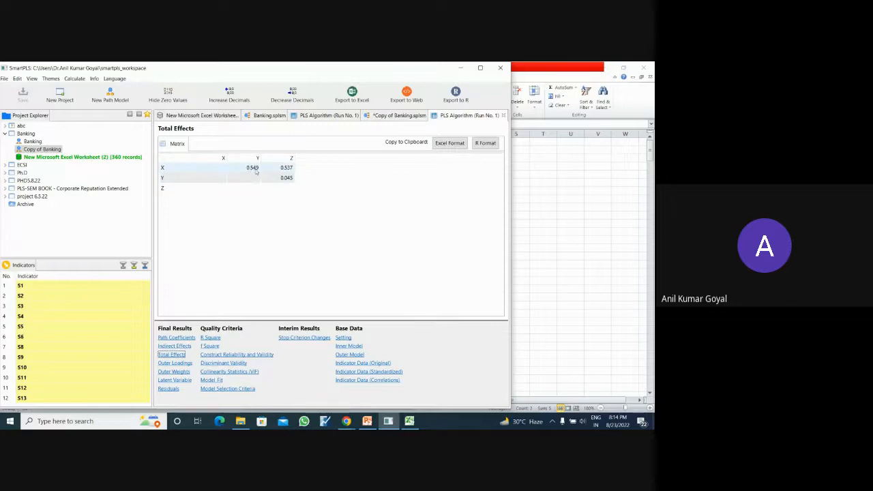
pyautogui.click(399, 117)
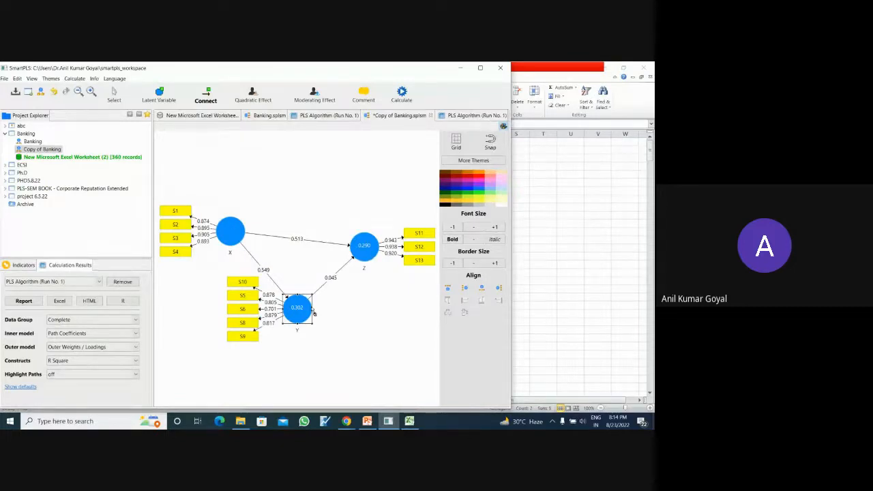
pyautogui.click(458, 115)
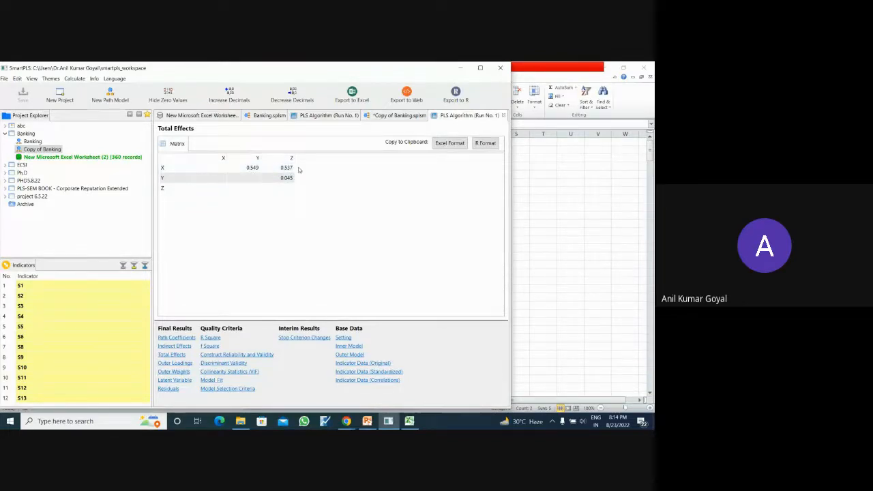
# - Review the mediation model's outer loadings, outer weights and latent variable scores
pyautogui.click(179, 363)
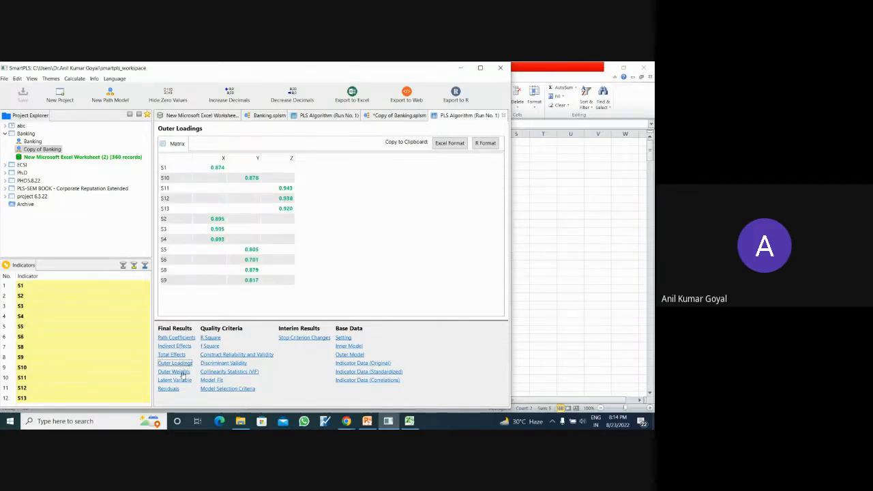
pyautogui.click(178, 371)
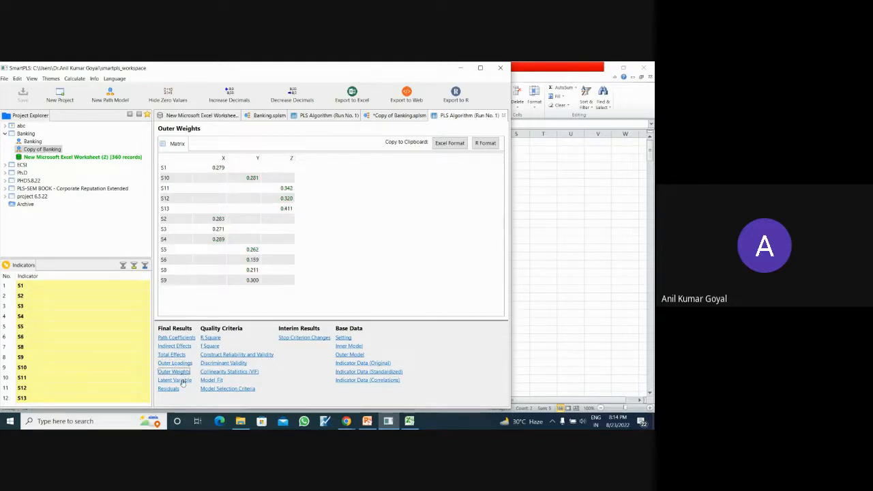
pyautogui.click(180, 381)
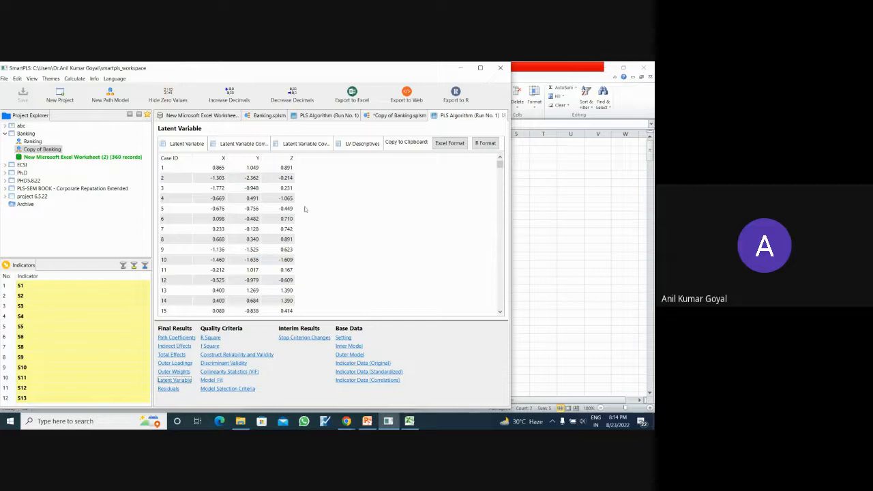
# - Examine the R Square and f Square results for the mediation model, comparing the f Square matrix with the path diagram
pyautogui.click(216, 339)
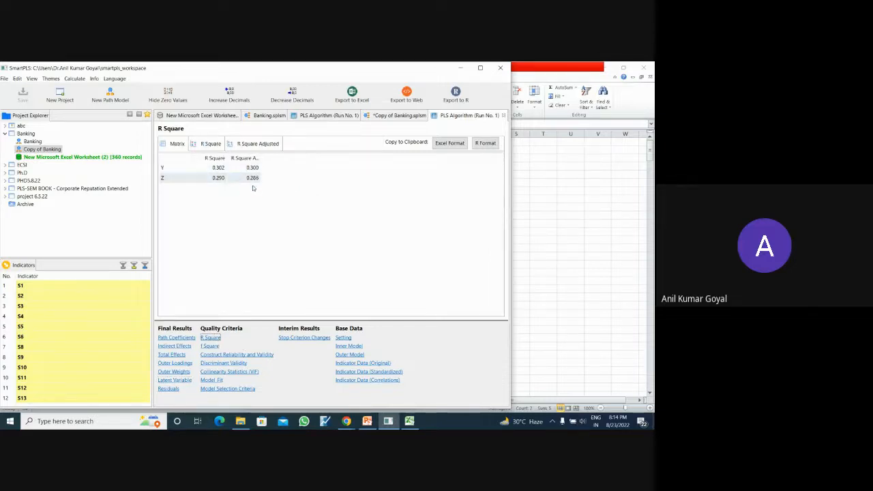
pyautogui.click(210, 346)
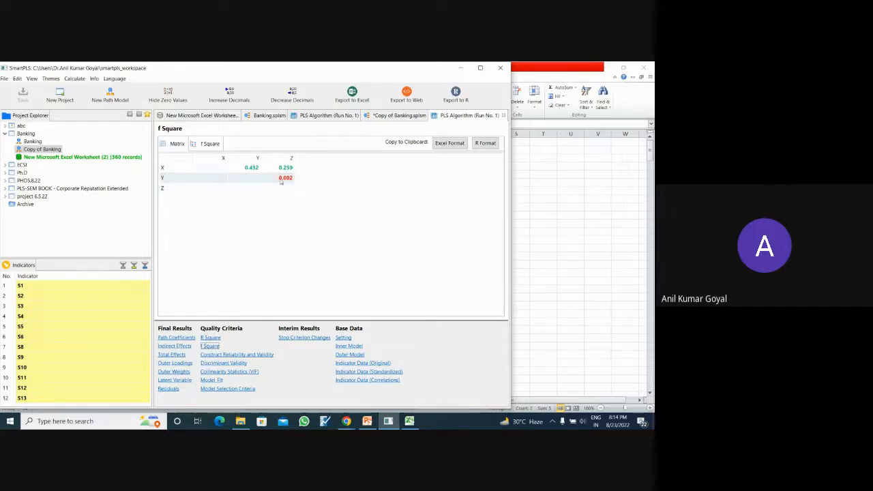
pyautogui.click(408, 116)
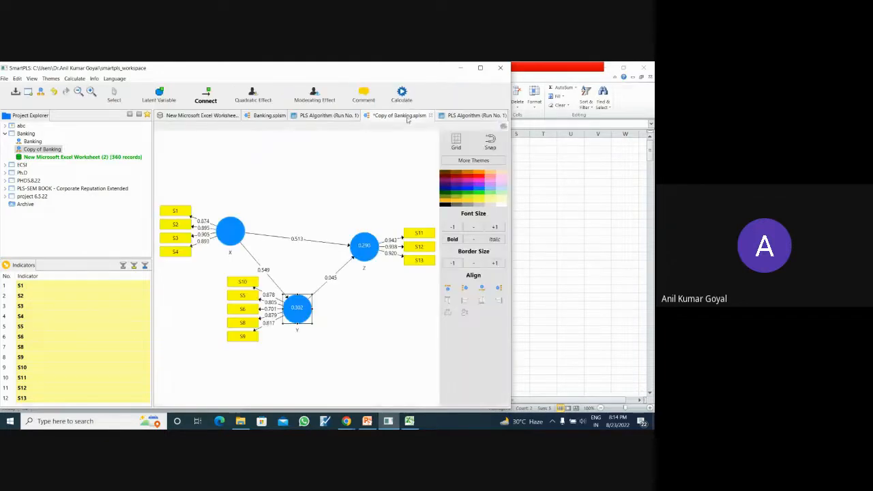
pyautogui.click(463, 116)
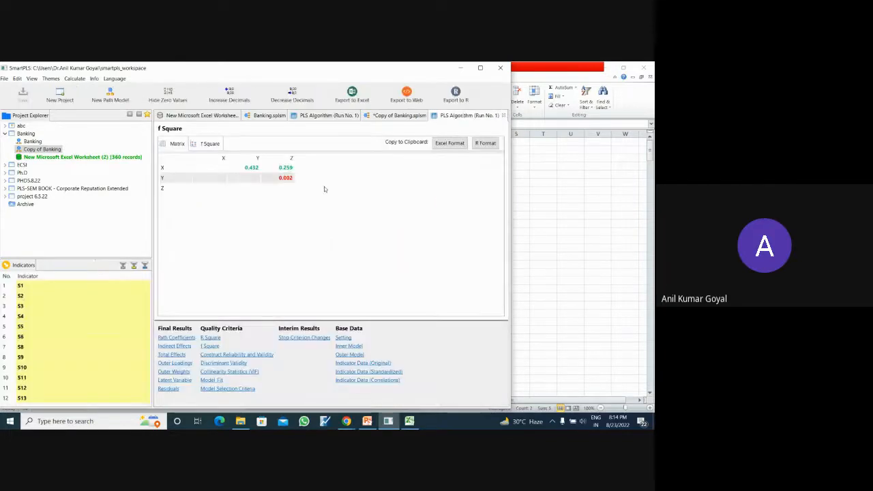
pyautogui.click(211, 346)
# - Review construct reliability and validity, including the Cronbach's Alpha, rho_A, Composite Reliability and Average Variance Extracted (AVE) charts
pyautogui.click(215, 355)
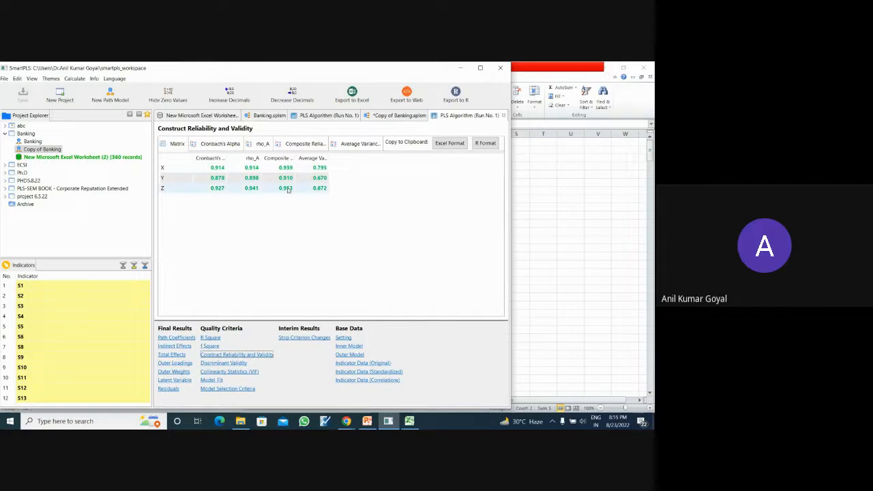
pyautogui.click(220, 144)
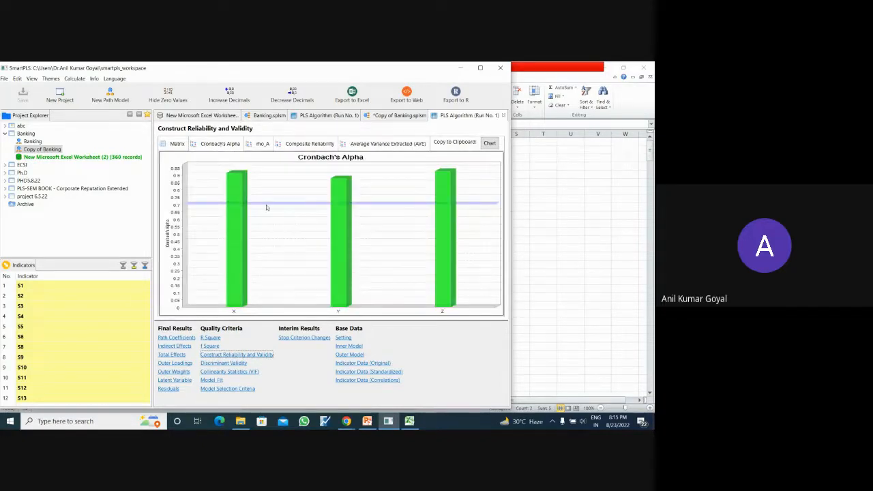
pyautogui.click(263, 144)
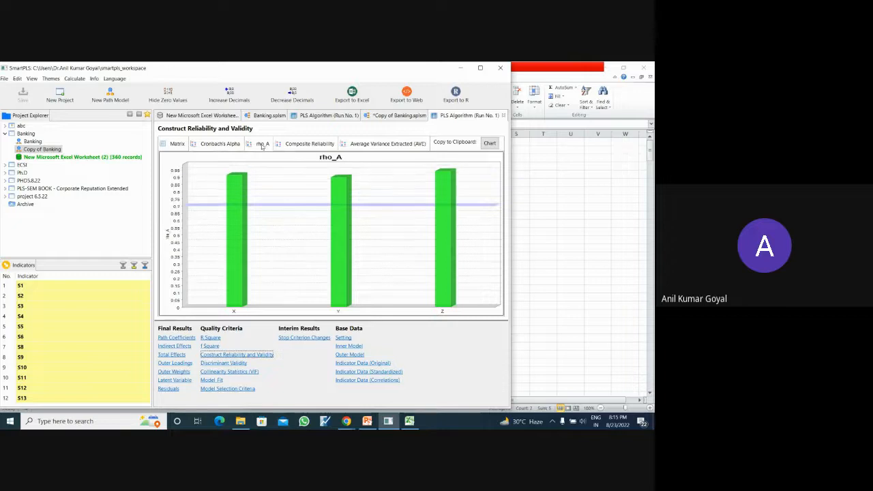
pyautogui.click(300, 145)
pyautogui.click(377, 145)
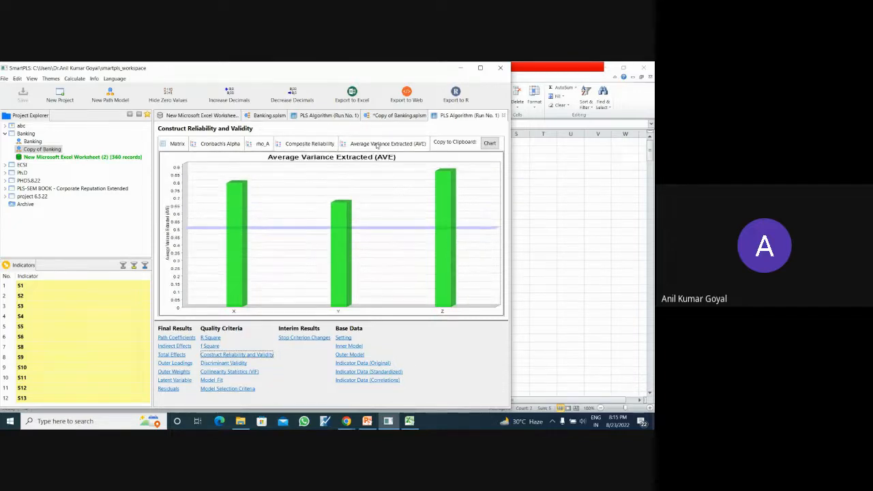
# - Review discriminant validity through the Fornell-Larcker criterion, cross loadings, and the Heterotrait-Monotrait Ratio (HTMT) table and chart
pyautogui.click(235, 364)
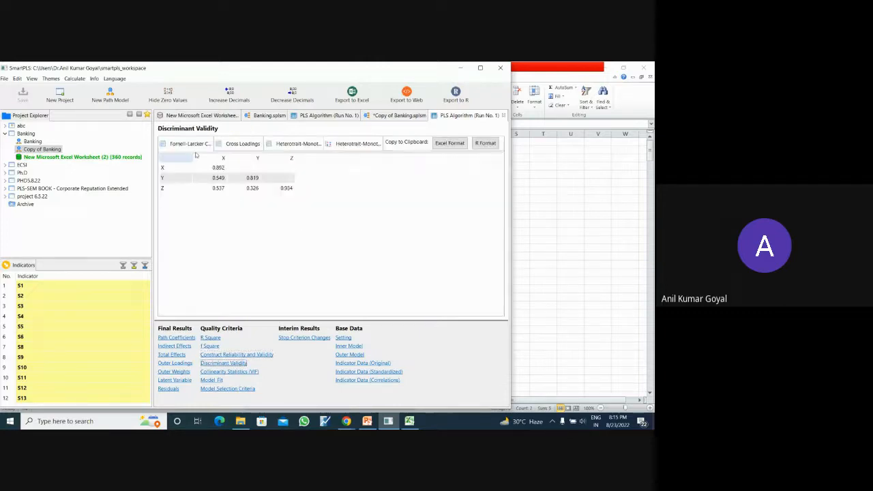
pyautogui.click(194, 146)
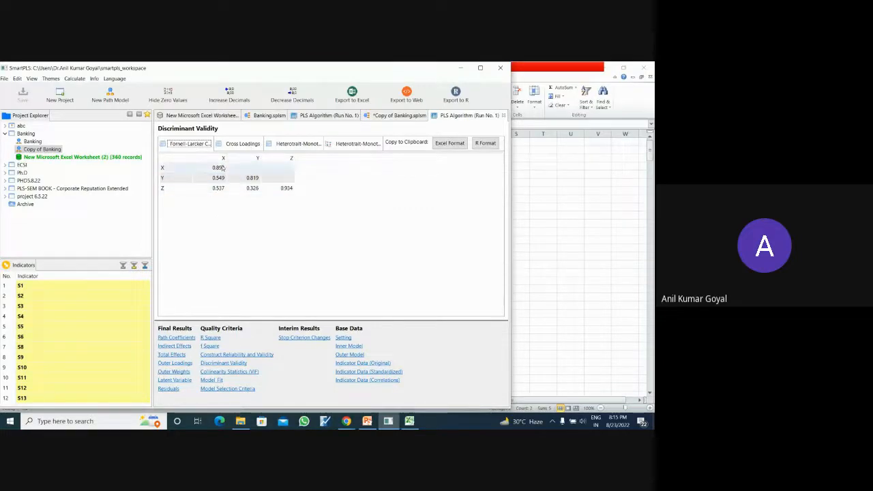
pyautogui.click(245, 143)
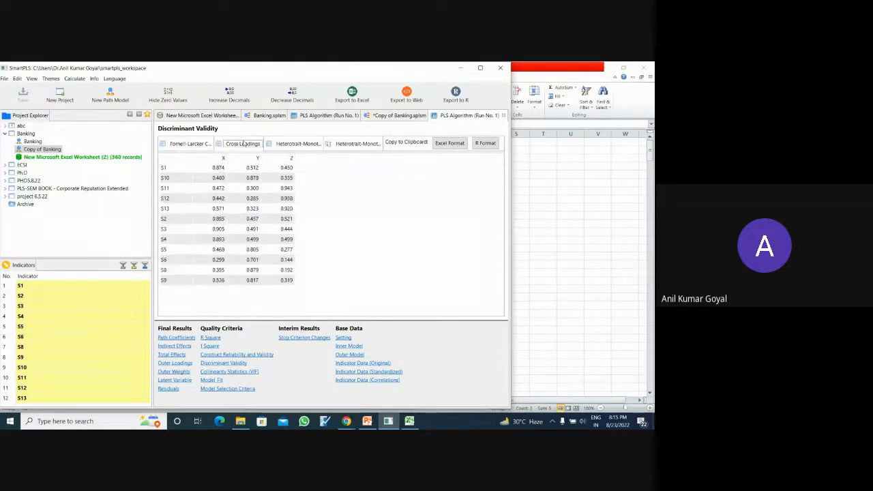
pyautogui.click(289, 144)
pyautogui.click(351, 144)
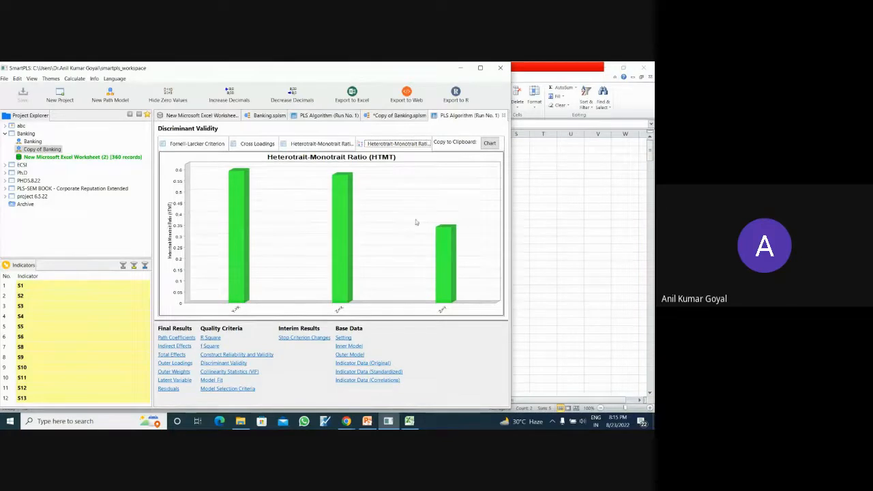
# - Check the outer VIF collinearity statistics and the model fit summary
pyautogui.click(237, 371)
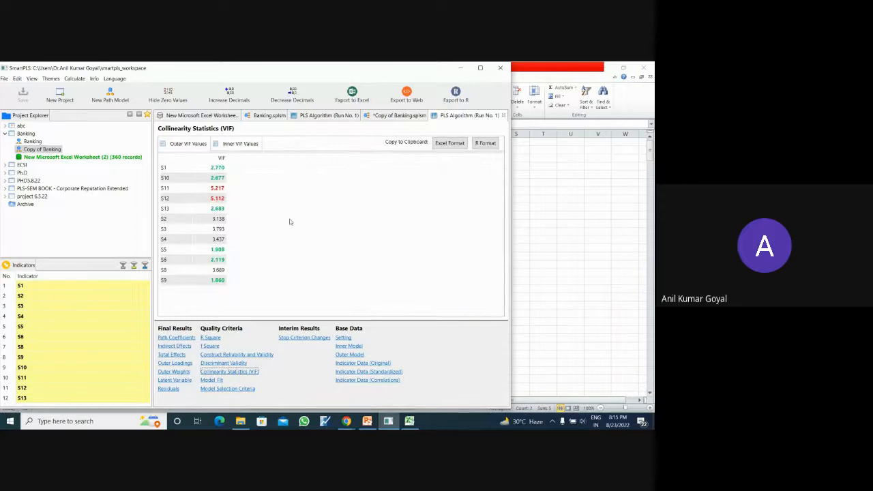
pyautogui.click(211, 380)
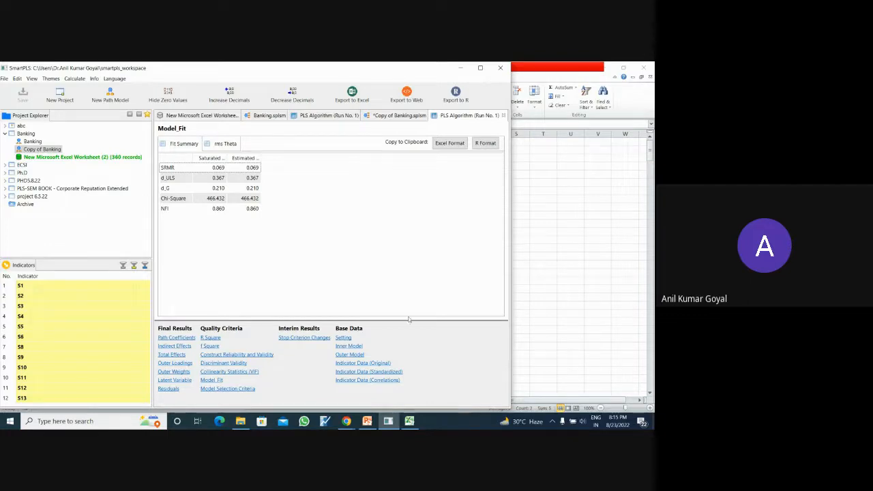
# - Switch to the Google Meet window and stop presenting the screen
pyautogui.click(346, 421)
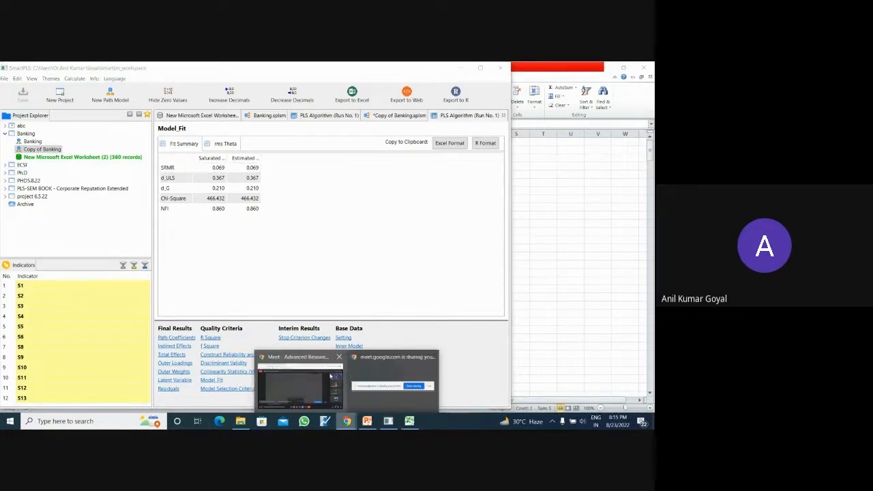
pyautogui.click(318, 359)
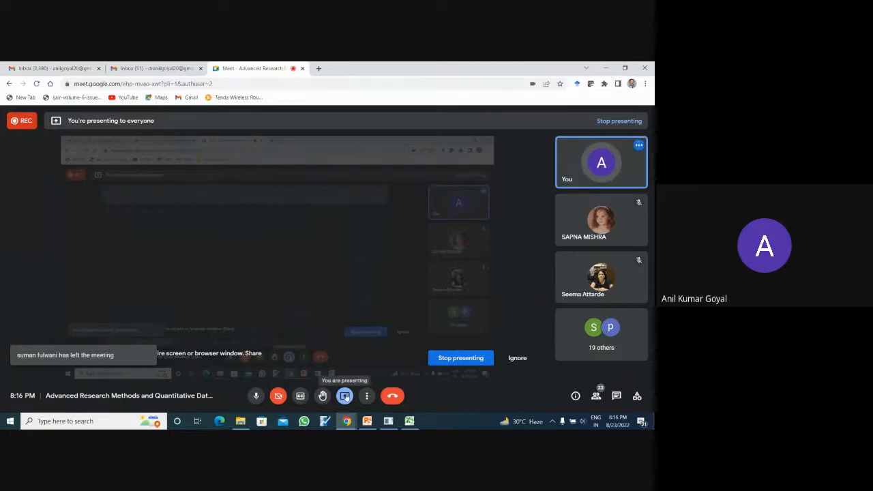
pyautogui.click(346, 396)
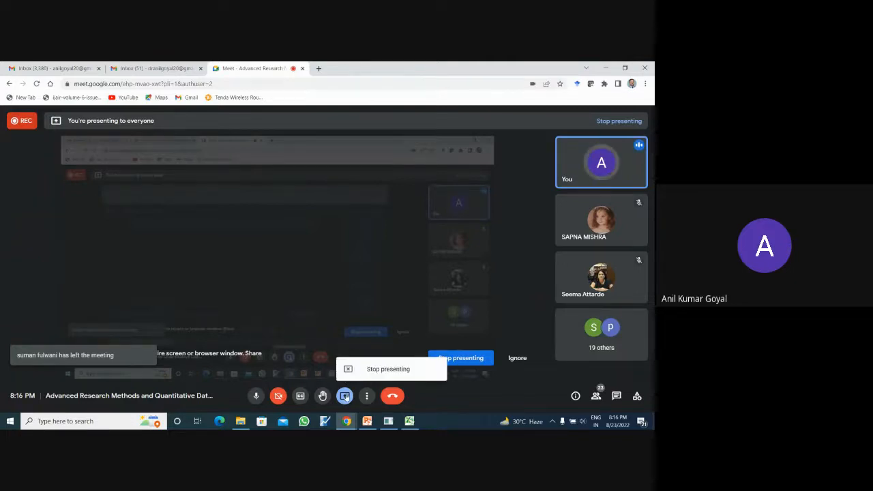
pyautogui.click(377, 369)
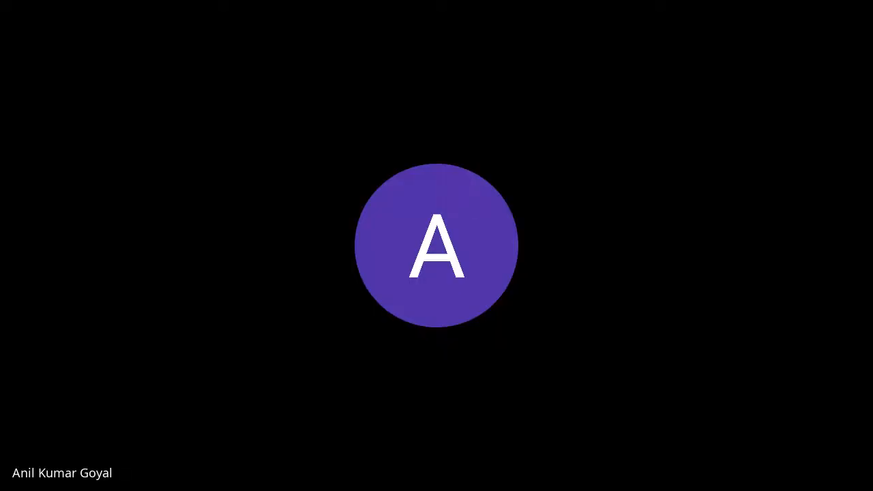